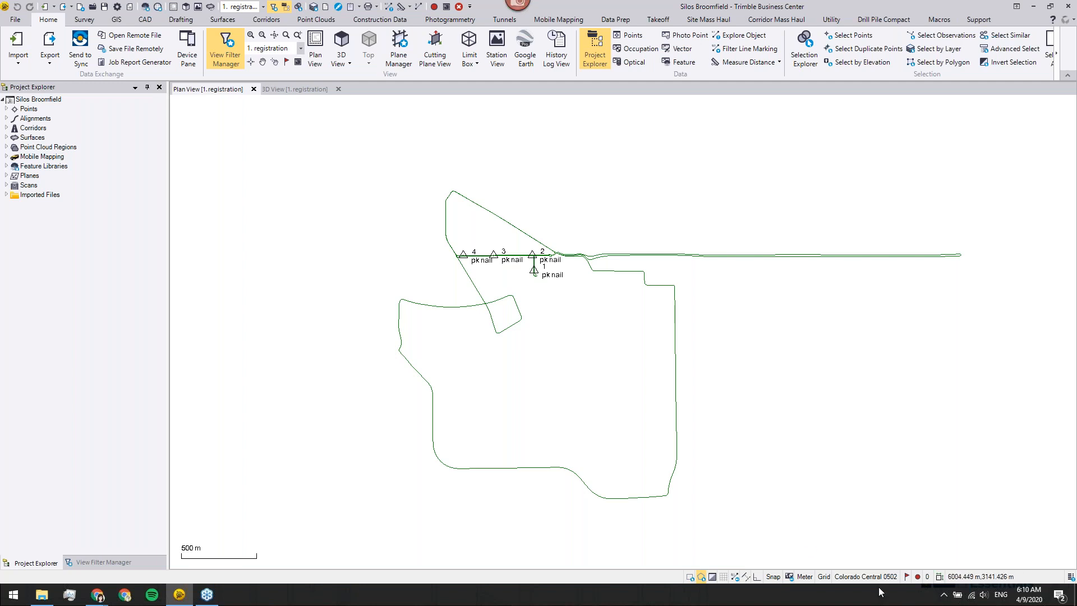
Check the project's coordinate system settings, including the zone, datum transformation and geoid model
click(872, 577)
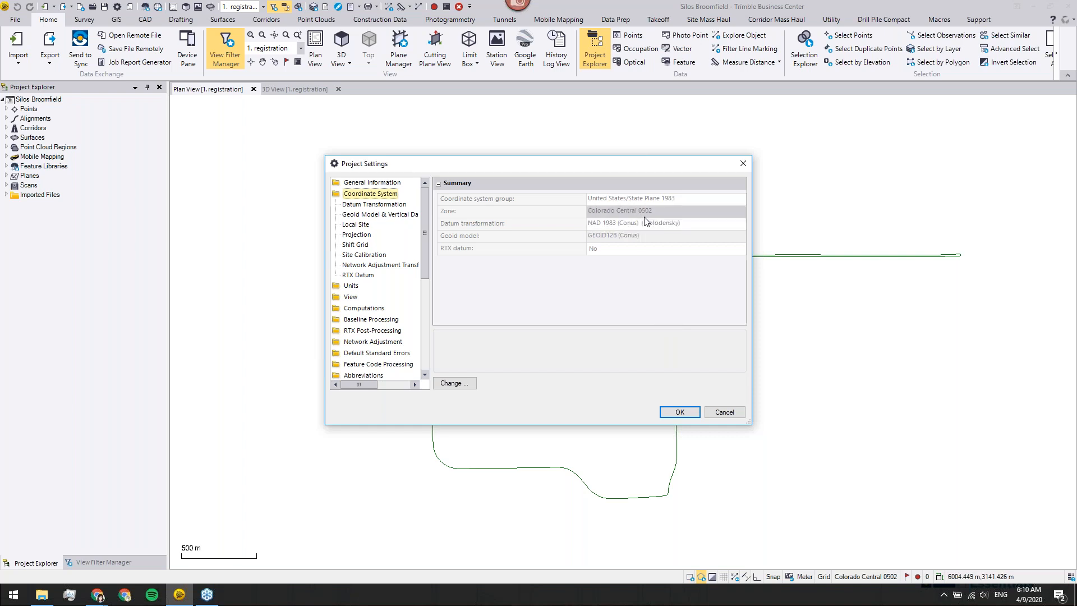
click(680, 413)
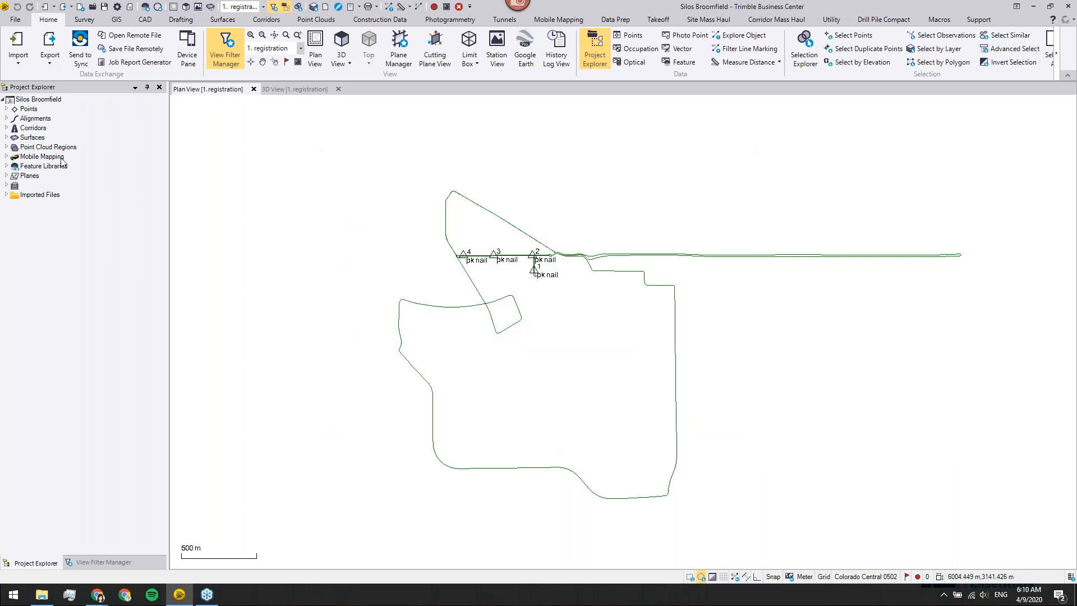
Toggle on the active trajectories of the 120th Ave_Eastbound and 120th Ave_Westbound runs in the Silos mobile mapping mission
click(7, 157)
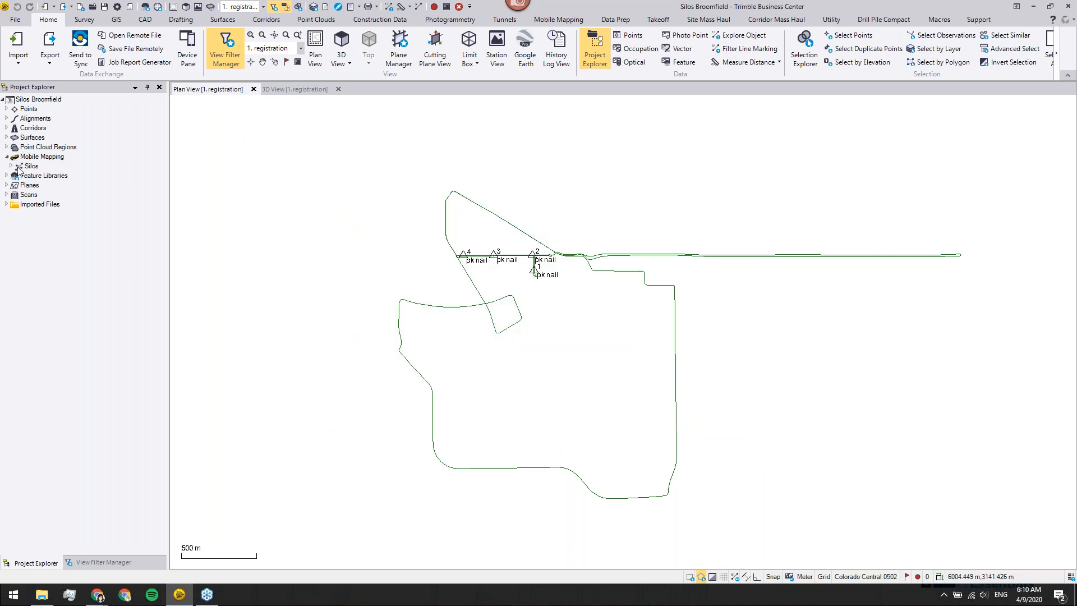
click(11, 167)
click(32, 167)
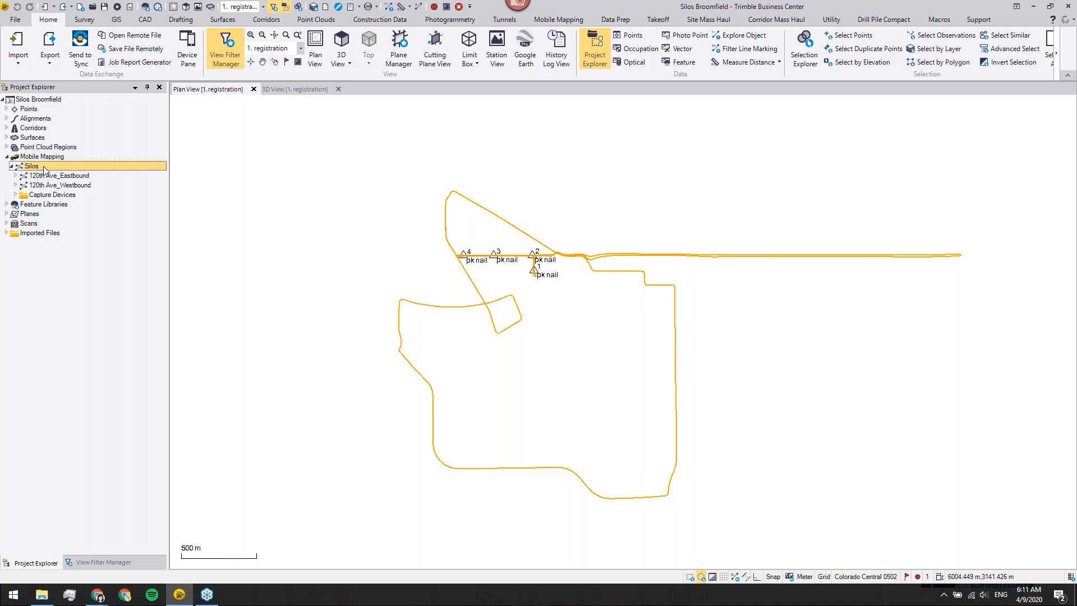
click(59, 176)
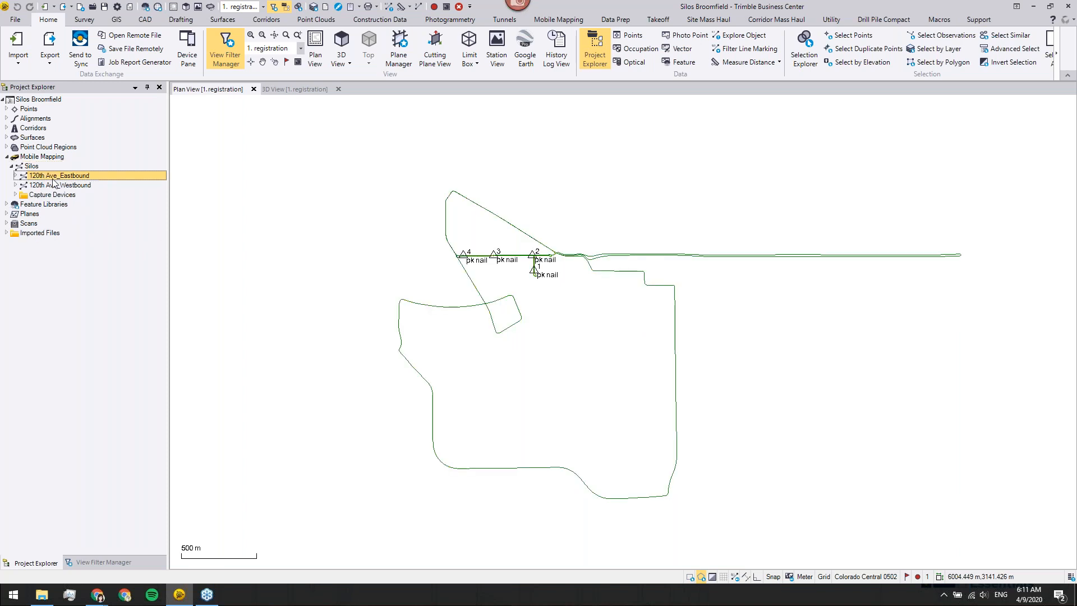
right_click(53, 181)
click(57, 191)
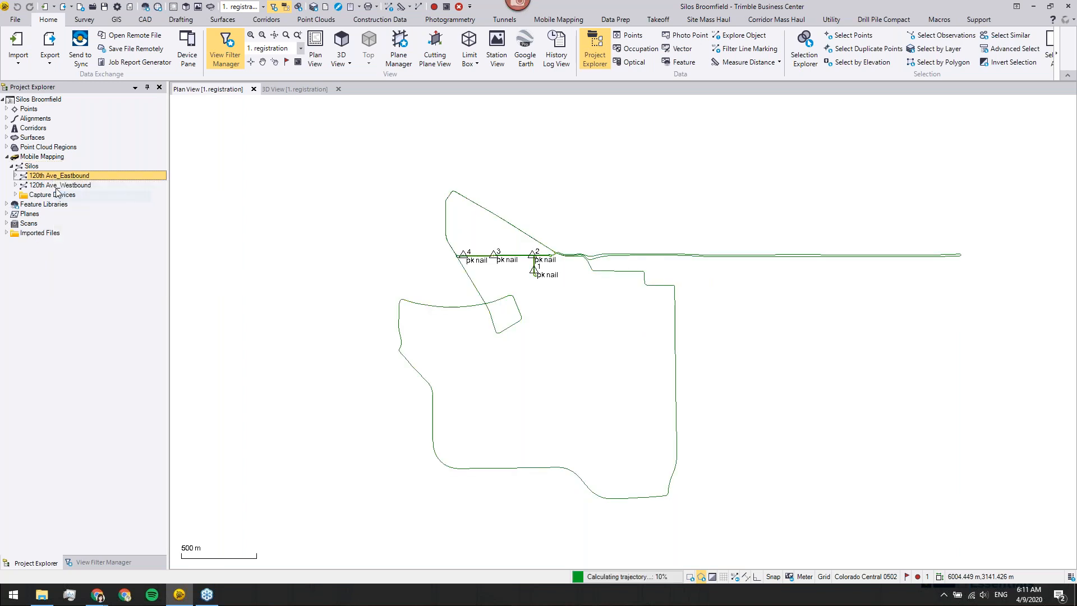
right_click(58, 185)
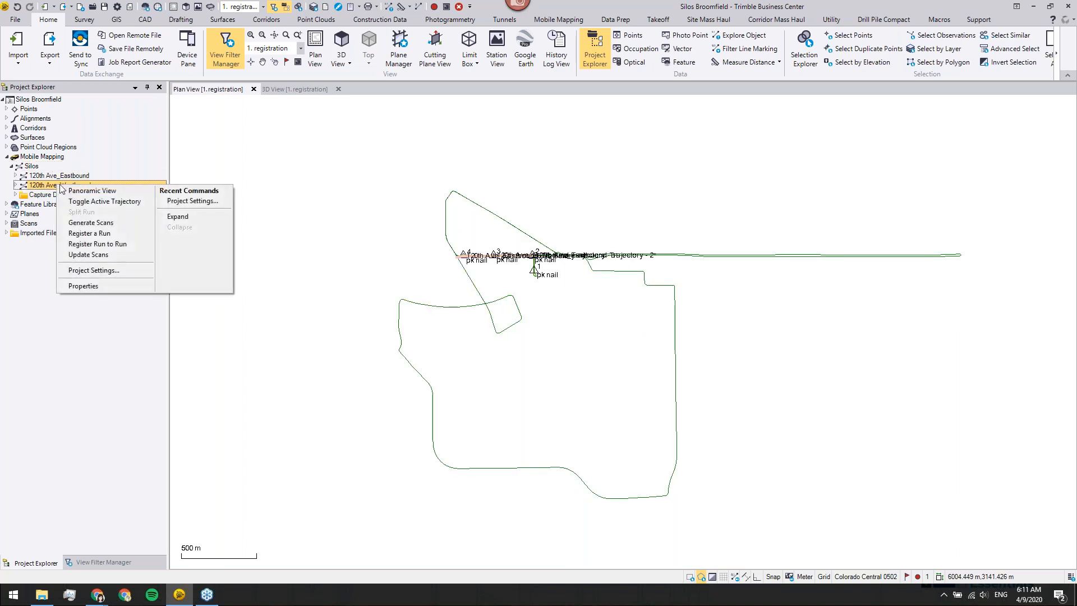
click(92, 201)
scroll(474, 257, up, 5)
scroll(449, 233, up, 5)
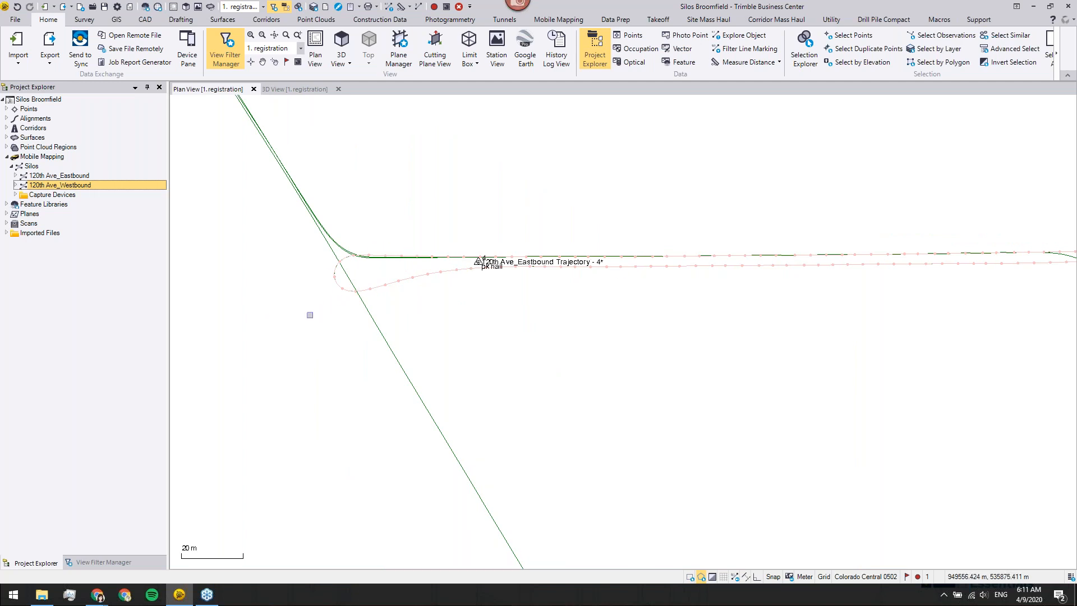
right_click(77, 177)
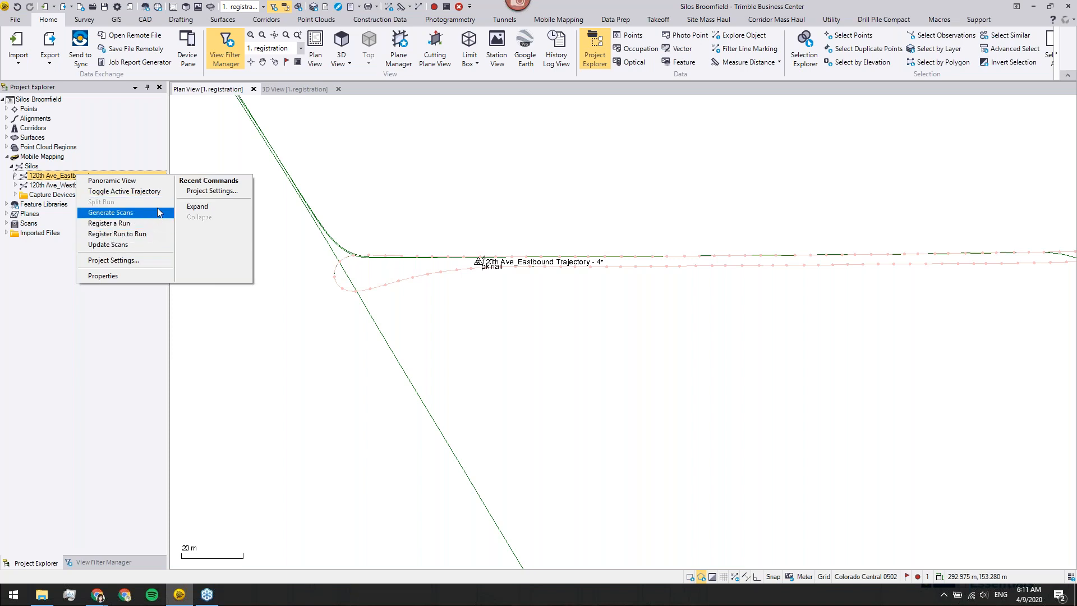
click(89, 357)
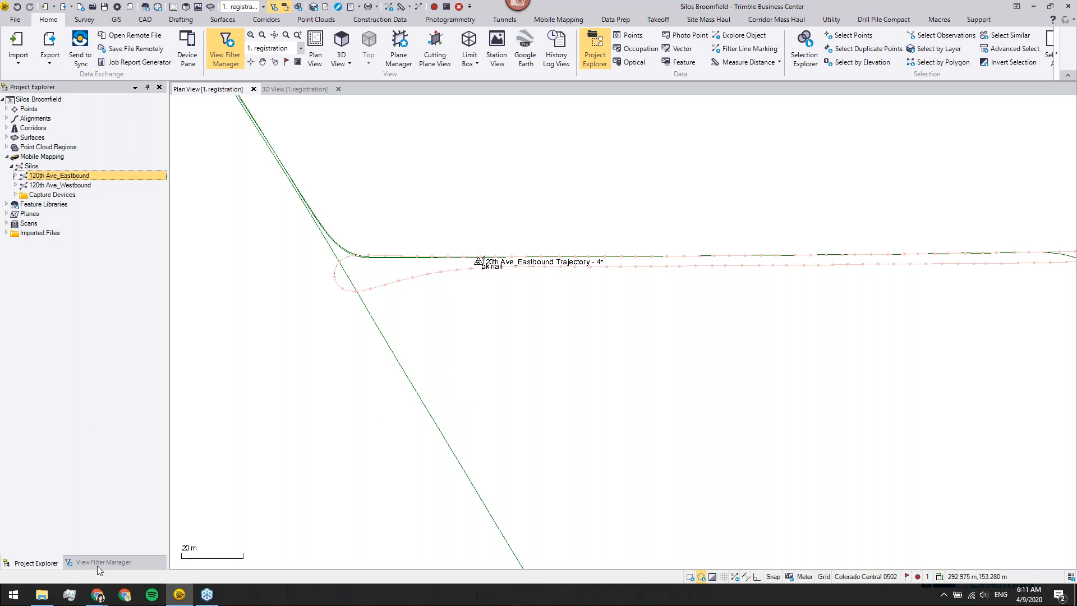
right_click(64, 178)
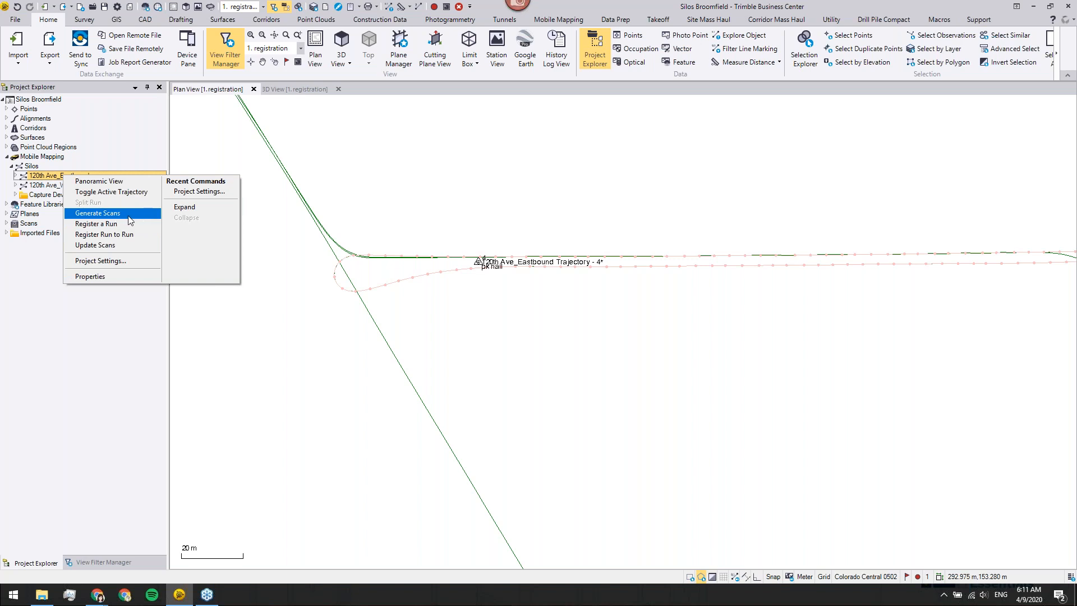
click(125, 409)
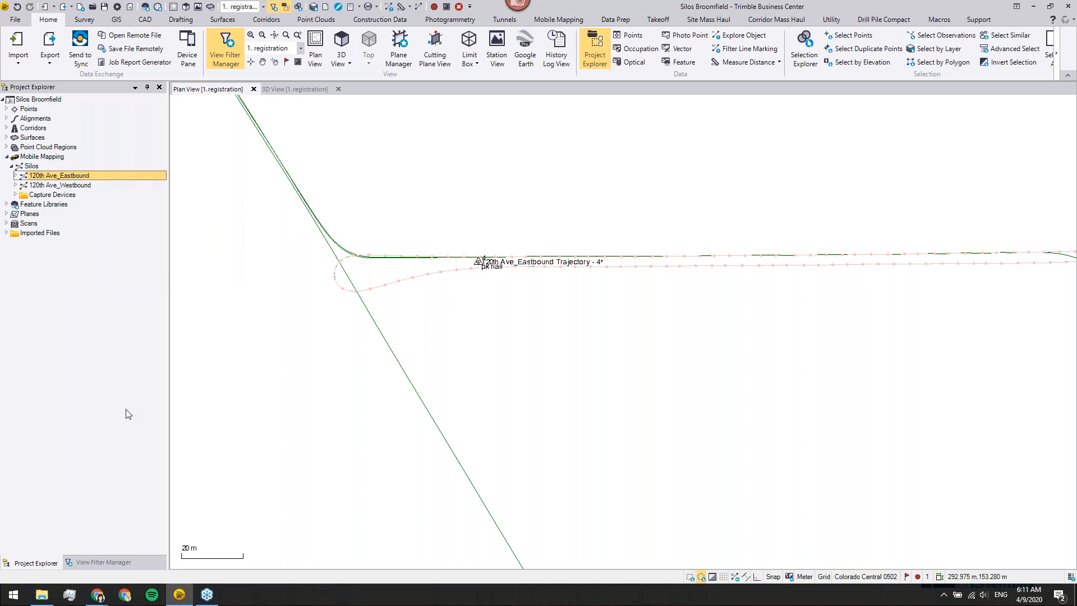
Show the Imported-Left and Imported-Right scans of both the 120th Ave_Eastbound and 120th Ave_Westbound runs in the plan view
click(117, 560)
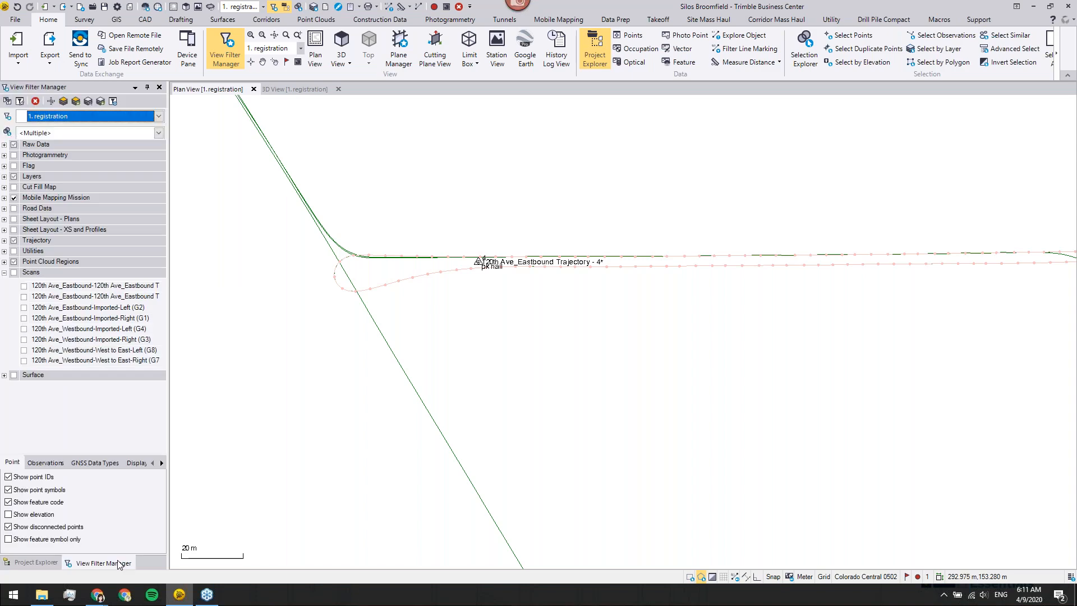
click(24, 307)
click(24, 318)
click(24, 329)
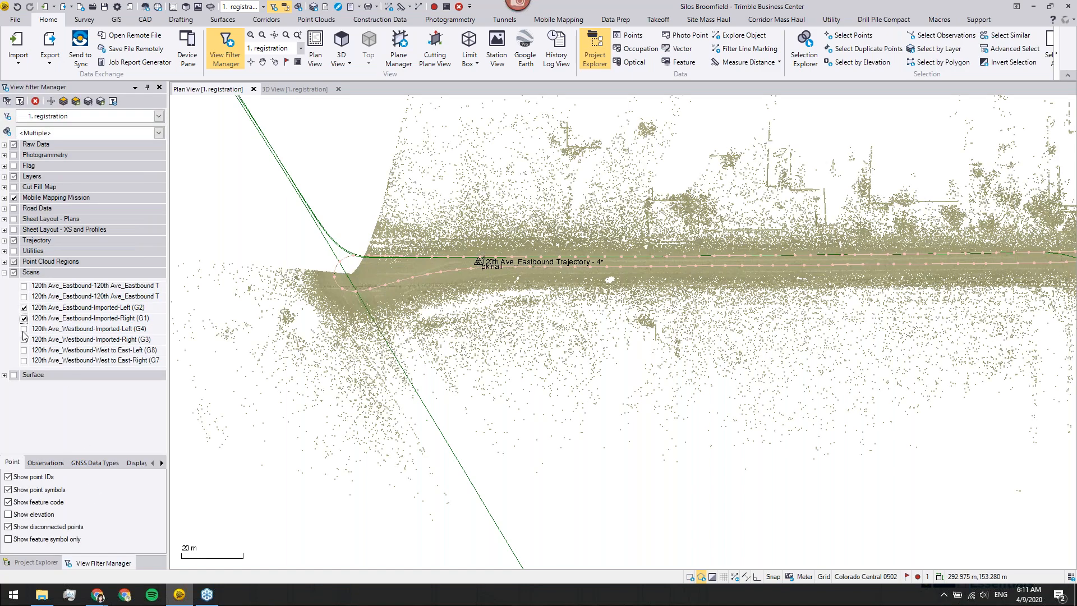
click(23, 339)
scroll(681, 408, down, 4)
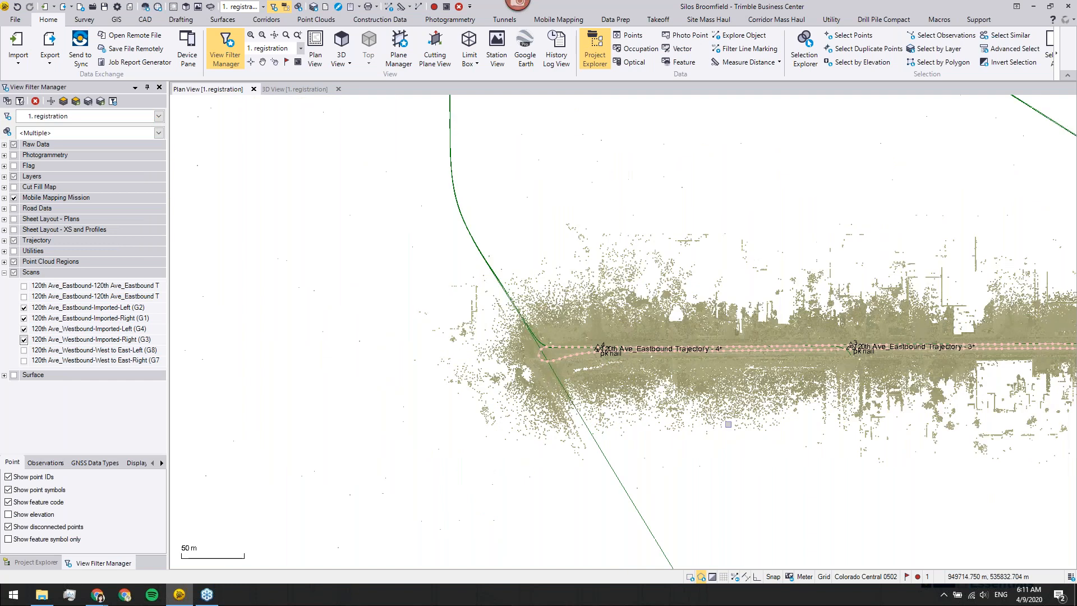
middle_drag(920, 473, 663, 408)
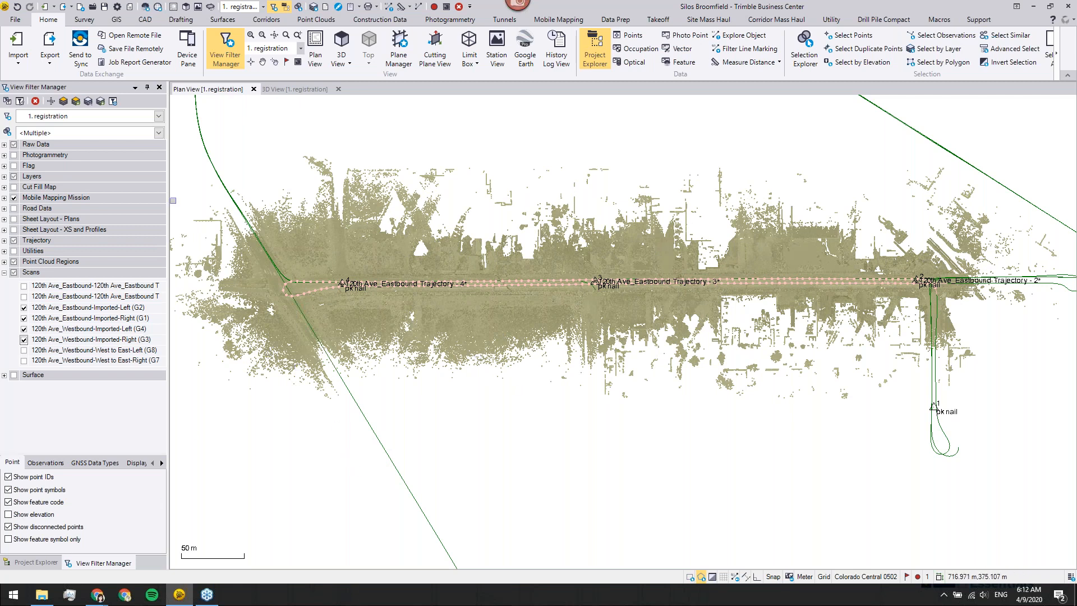
Review the Generate Mobile Mapping Scans options for 120th Ave_Eastbound, including the advanced filter values and scan configuration, without processing
click(559, 20)
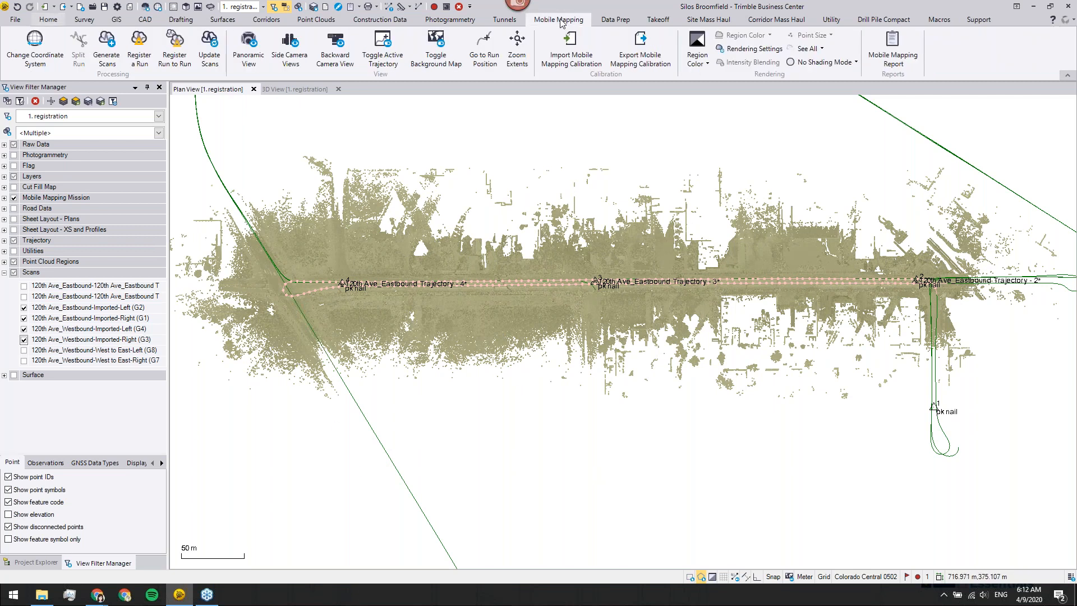
click(106, 45)
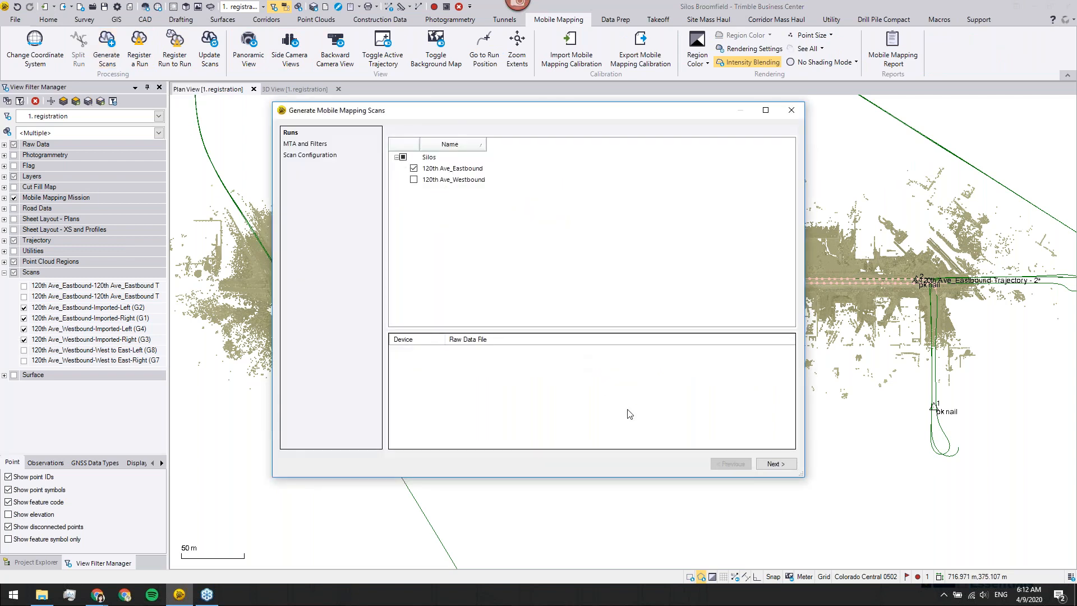
click(776, 464)
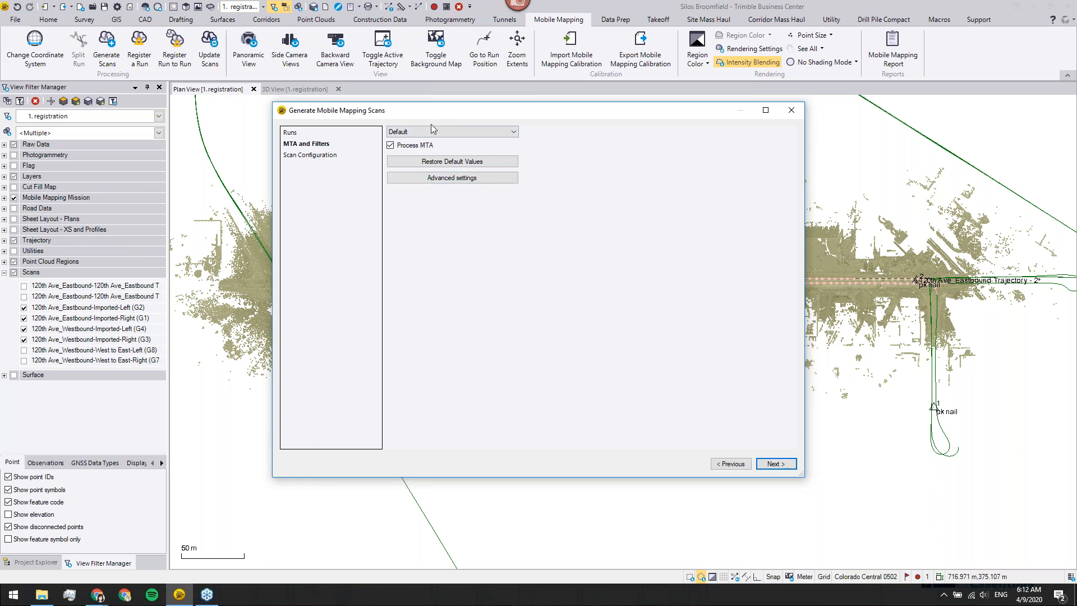
click(467, 177)
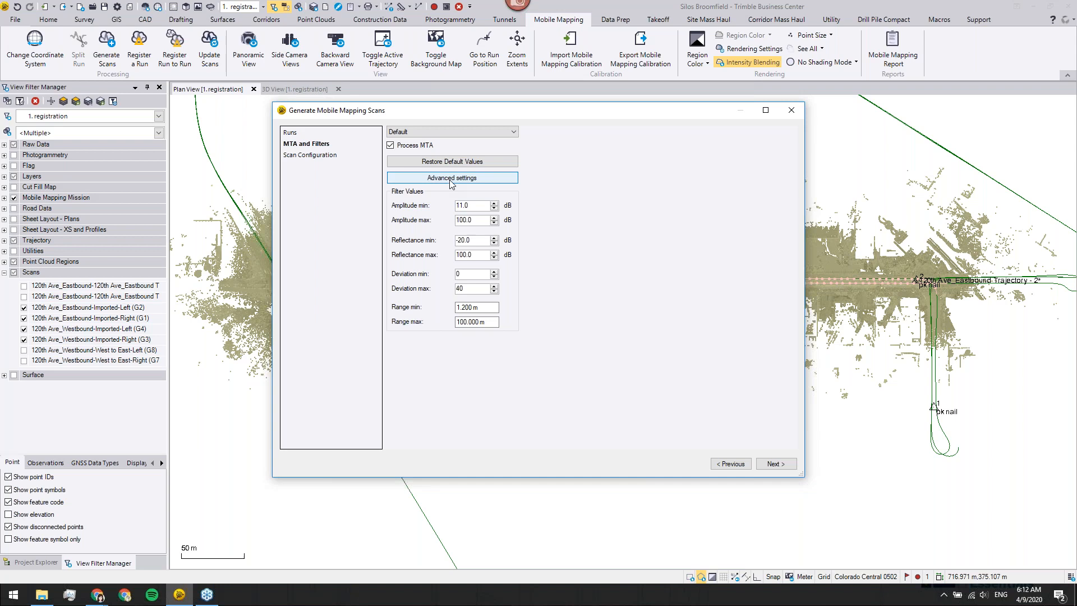
click(451, 178)
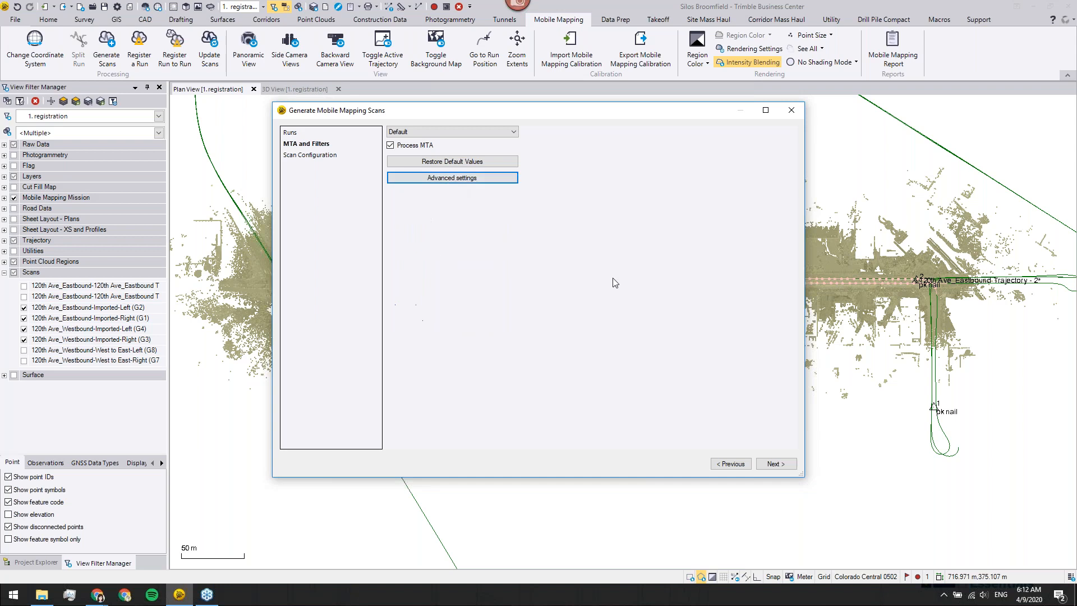
click(775, 463)
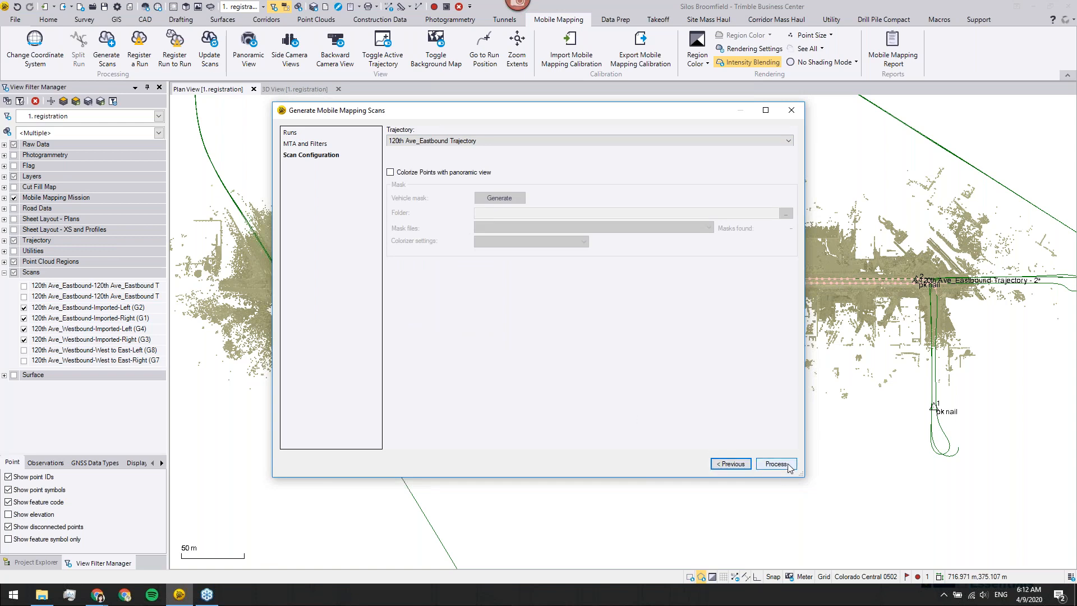
click(797, 113)
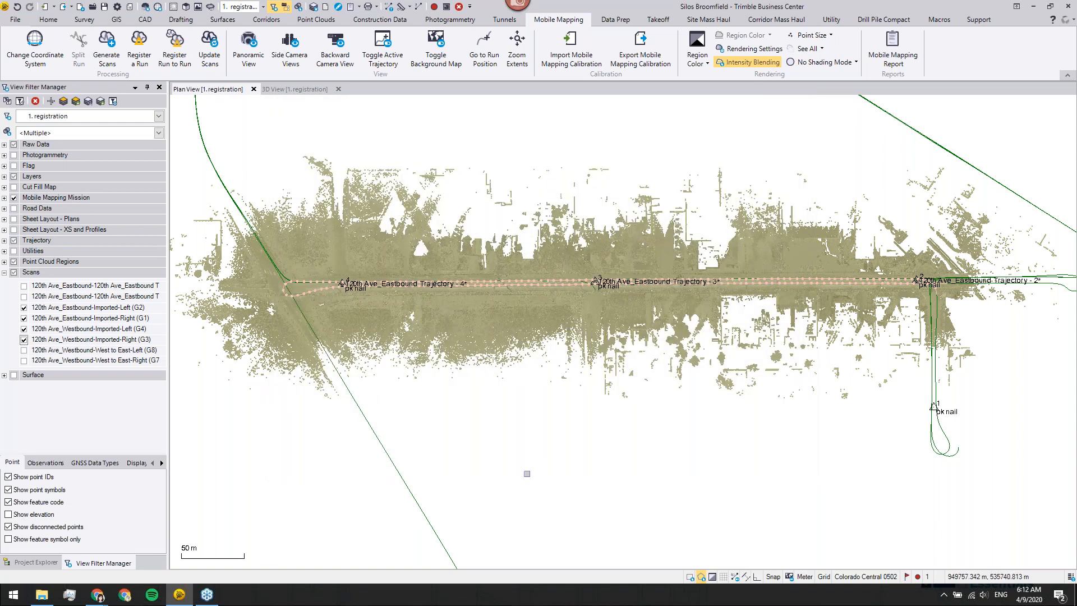
Render the point cloud regions in True Color
click(702, 61)
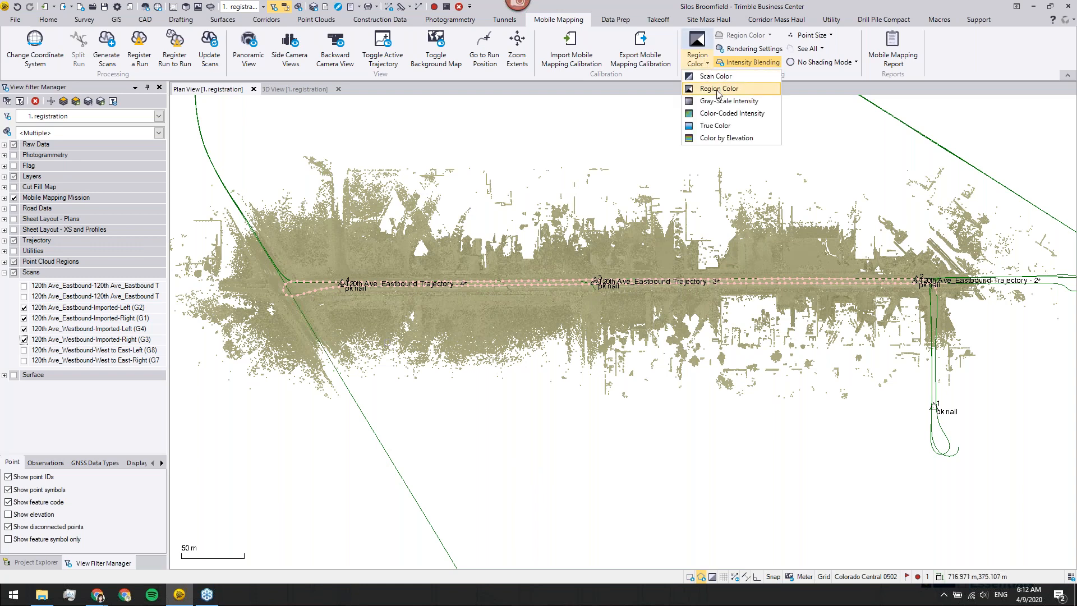
click(714, 125)
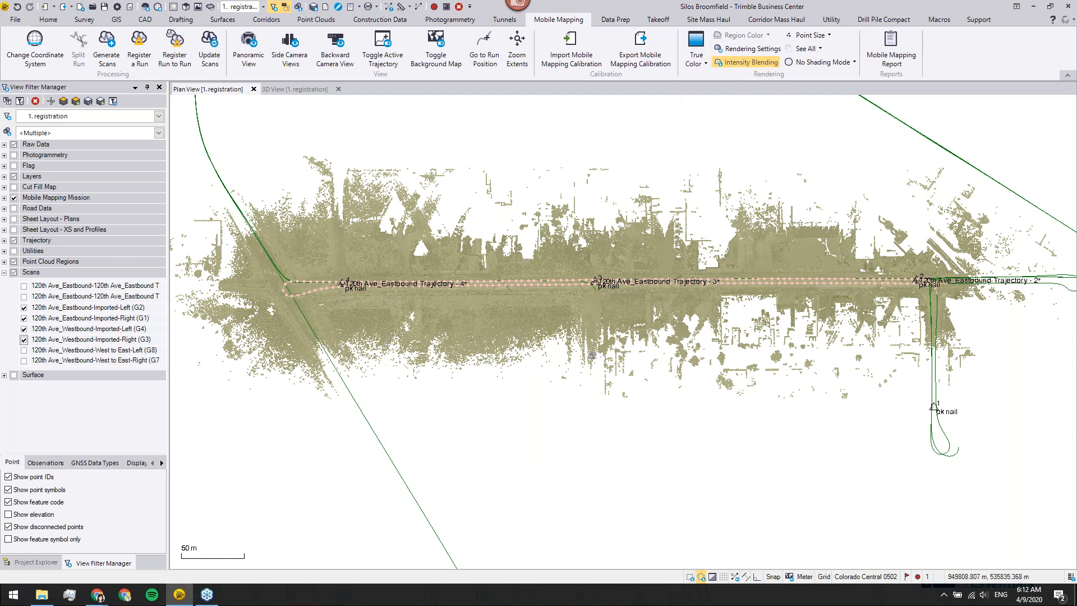
scroll(536, 297, up, 3)
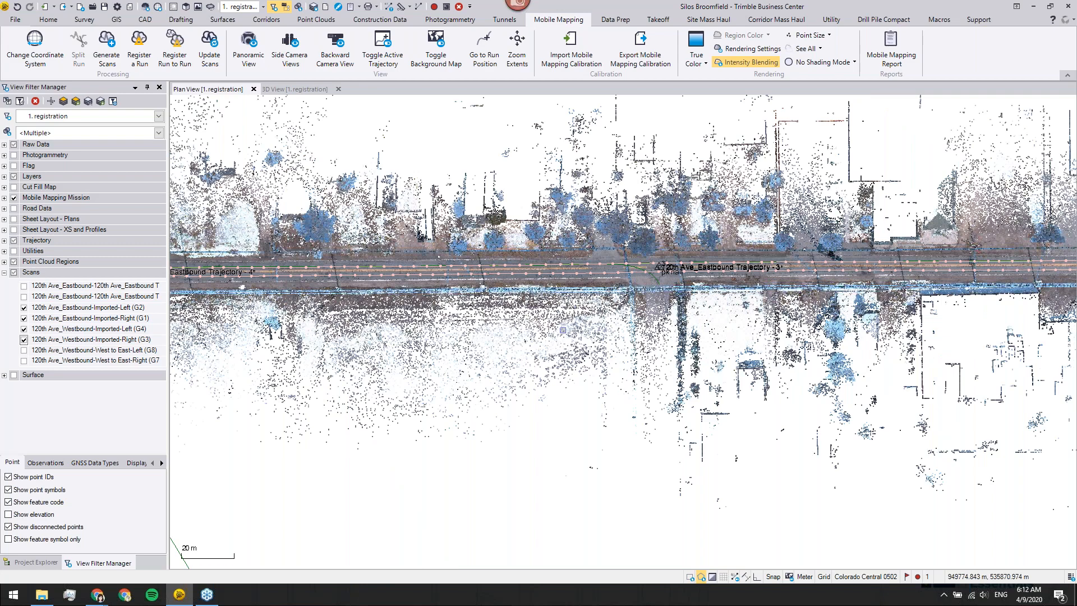
Examine the colorized point cloud in the 3D view along 120th Ave, down to the checkerboard target on the road surface
click(291, 89)
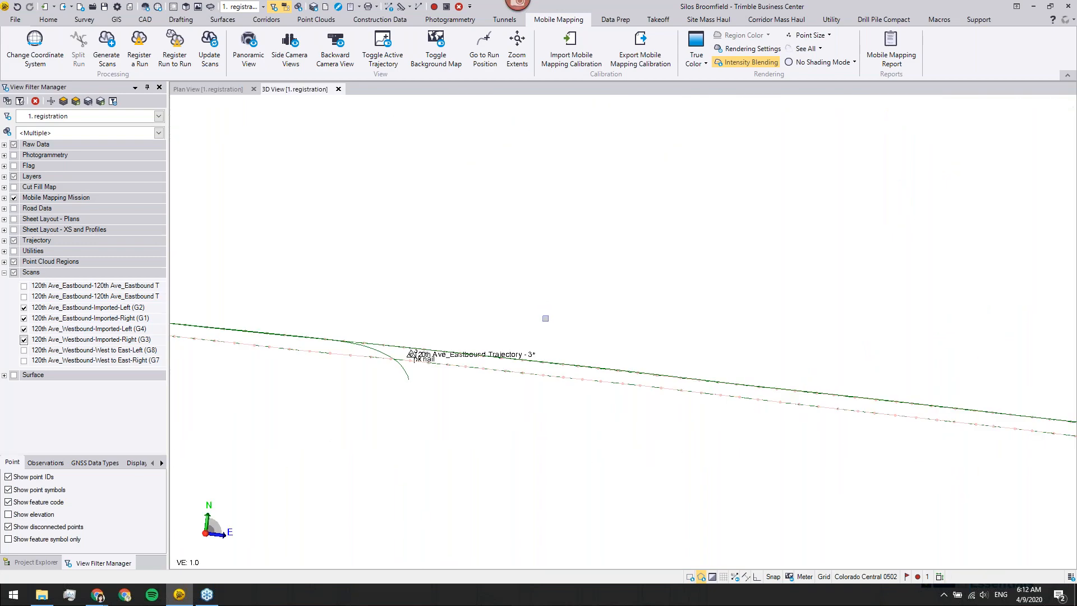
scroll(426, 373, up, 3)
mouse_move(459, 401)
right_down()
mouse_move(261, 290)
mouse_move(225, 287)
mouse_move(249, 287)
right_up()
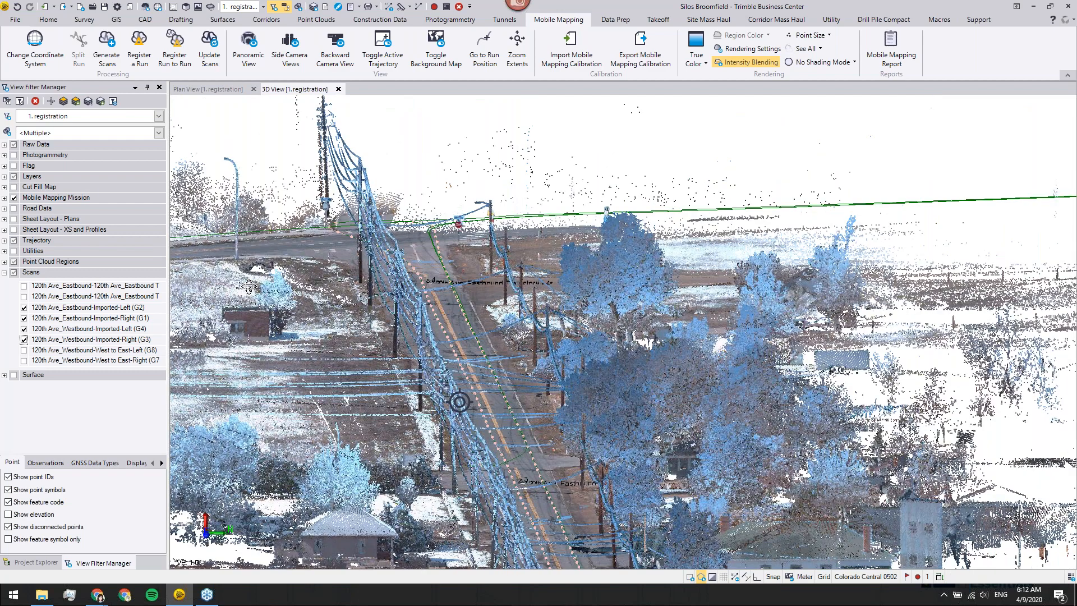
middle_drag(563, 456, 495, 254)
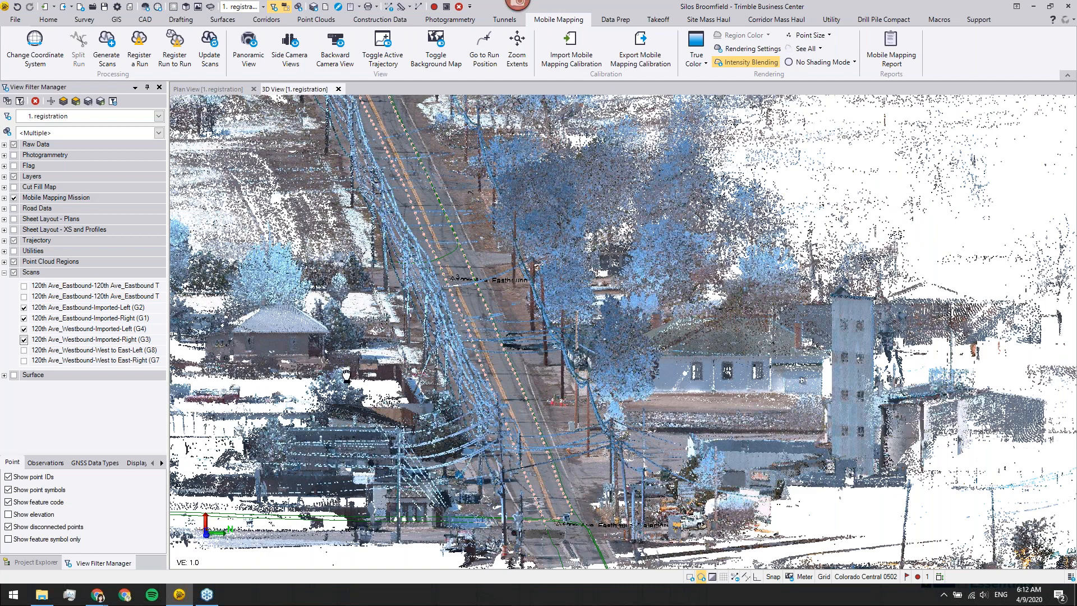
middle_drag(346, 376, 443, 372)
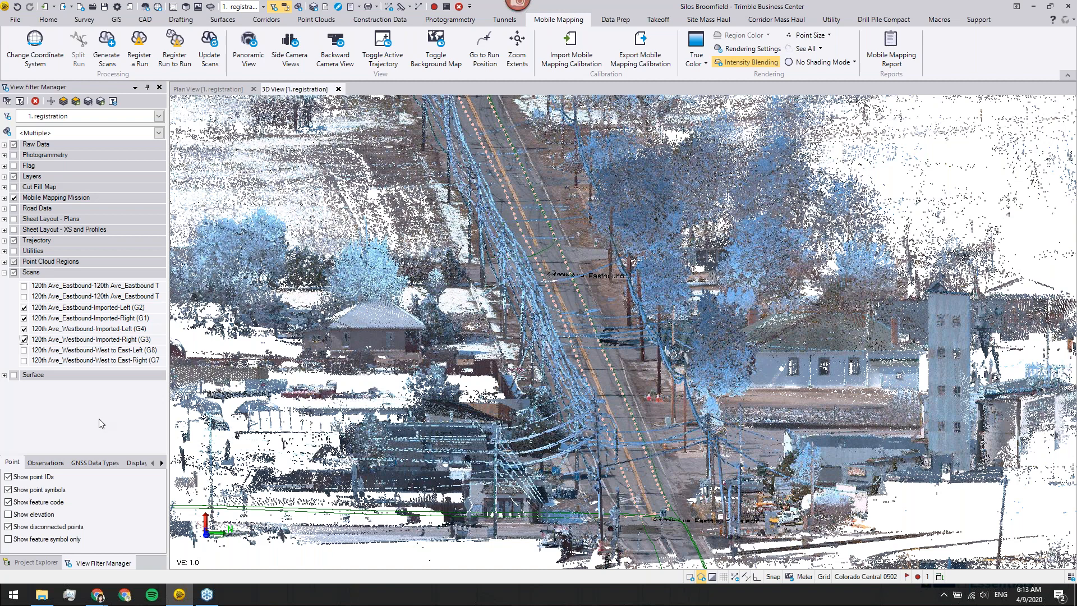
right_drag(568, 455, 651, 538)
scroll(566, 336, up, 4)
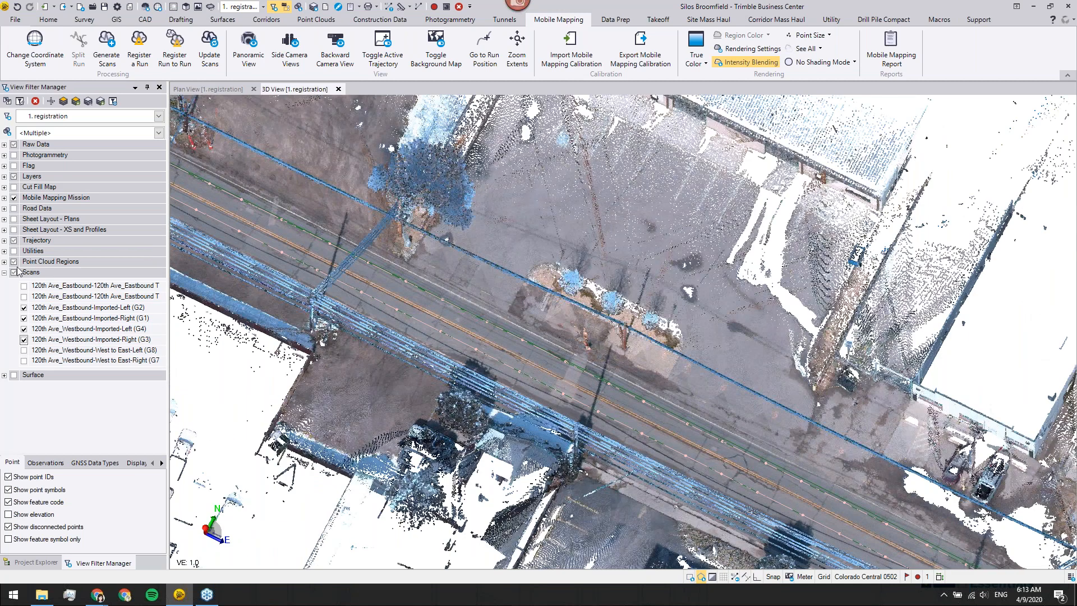
mouse_move(672, 319)
middle_down()
mouse_move(365, 120)
mouse_move(176, 35)
middle_up()
scroll(754, 431, up, 7)
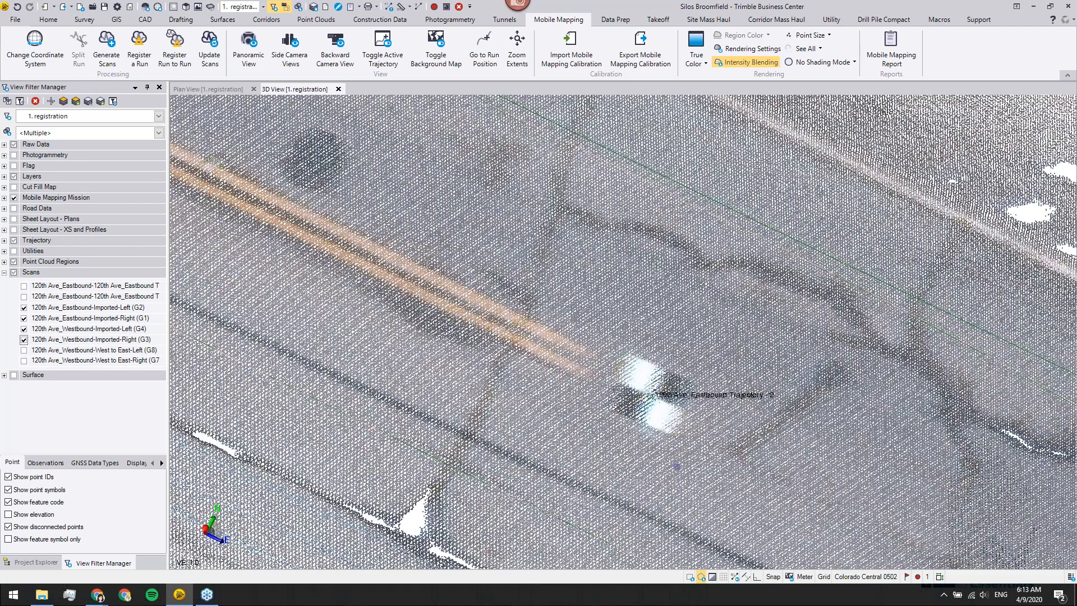
scroll(532, 500, down, 3)
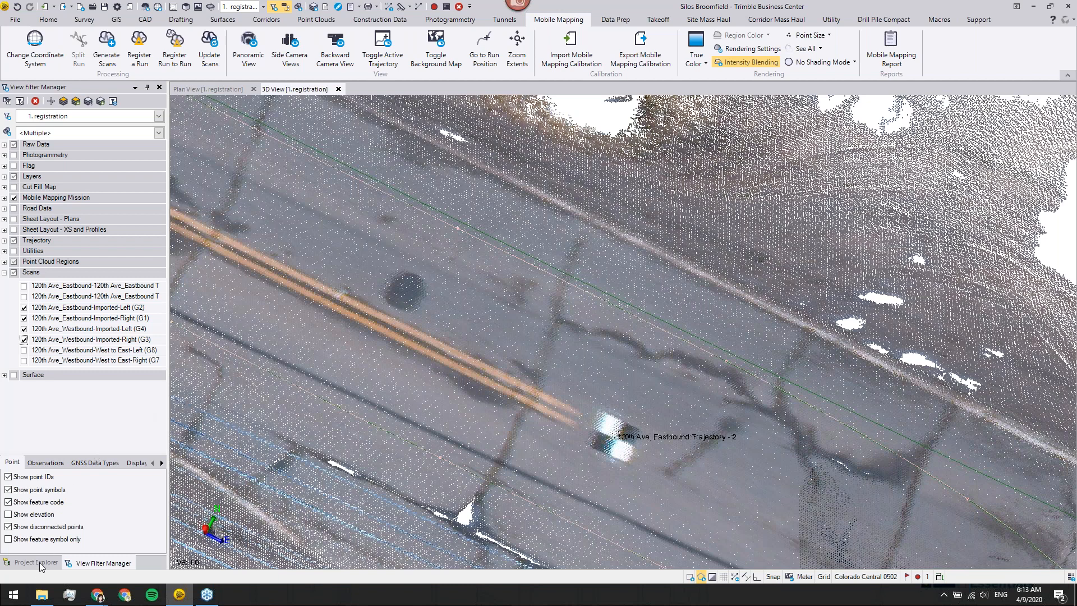
Start registering the 120th Ave_Eastbound run and add point 2 as a control point
click(37, 562)
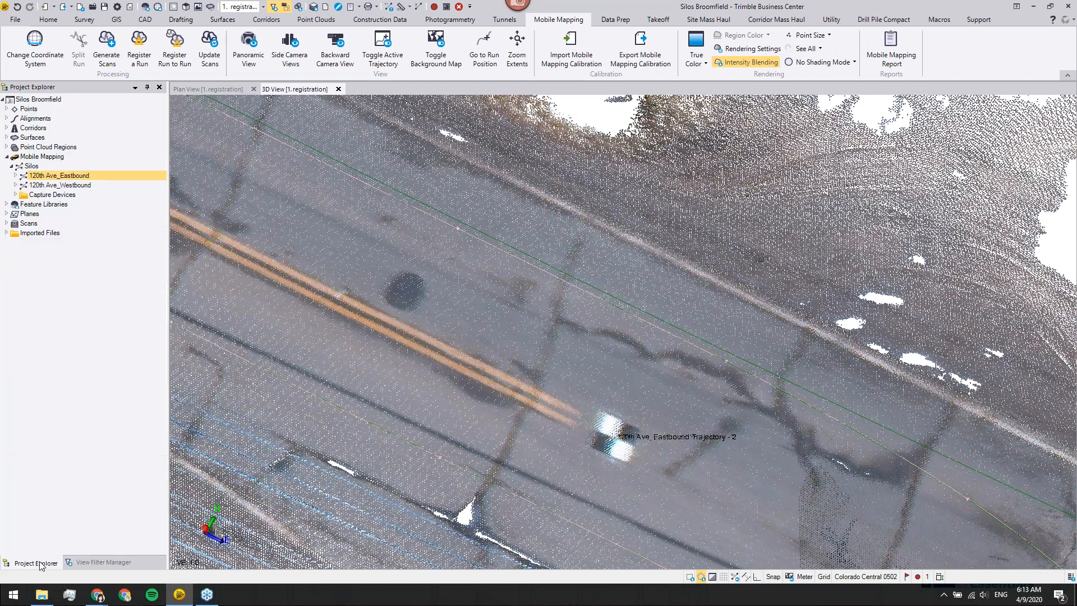
right_click(91, 178)
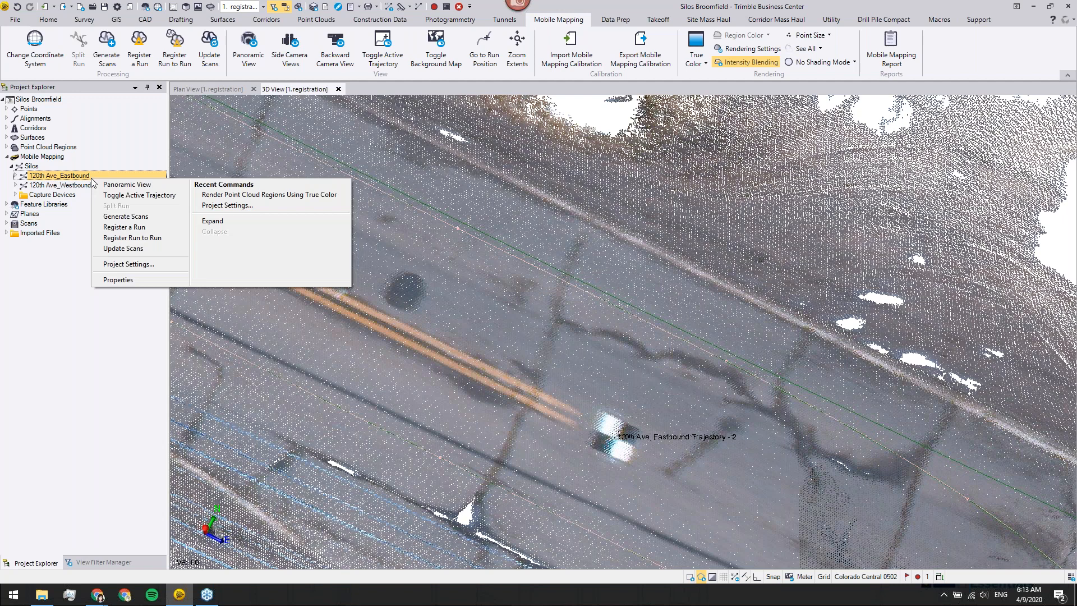
click(169, 229)
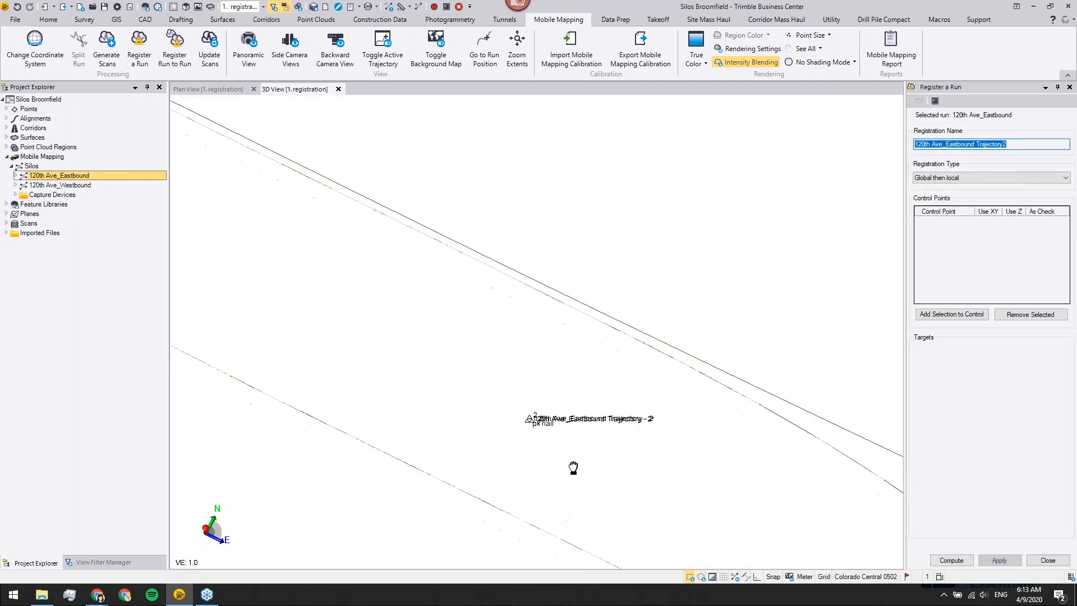
middle_drag(573, 467, 605, 354)
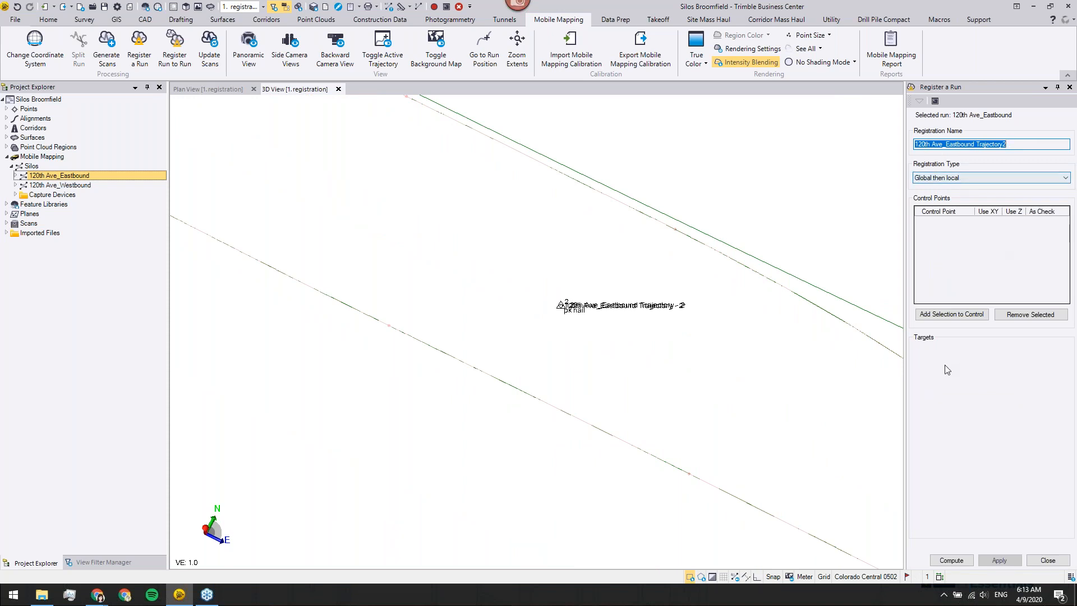
scroll(548, 308, up, 2)
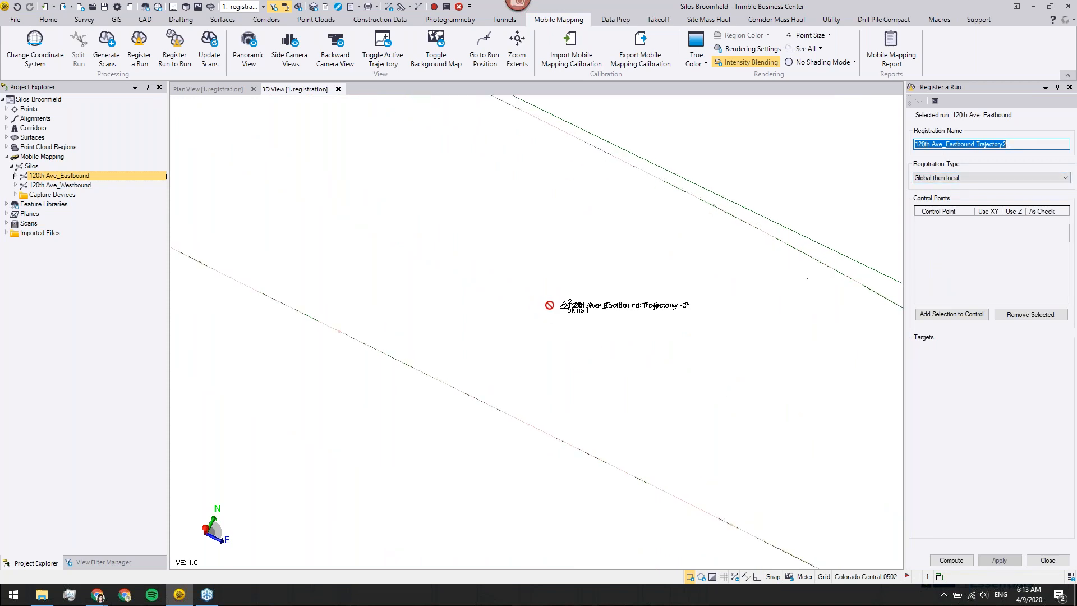
click(7, 109)
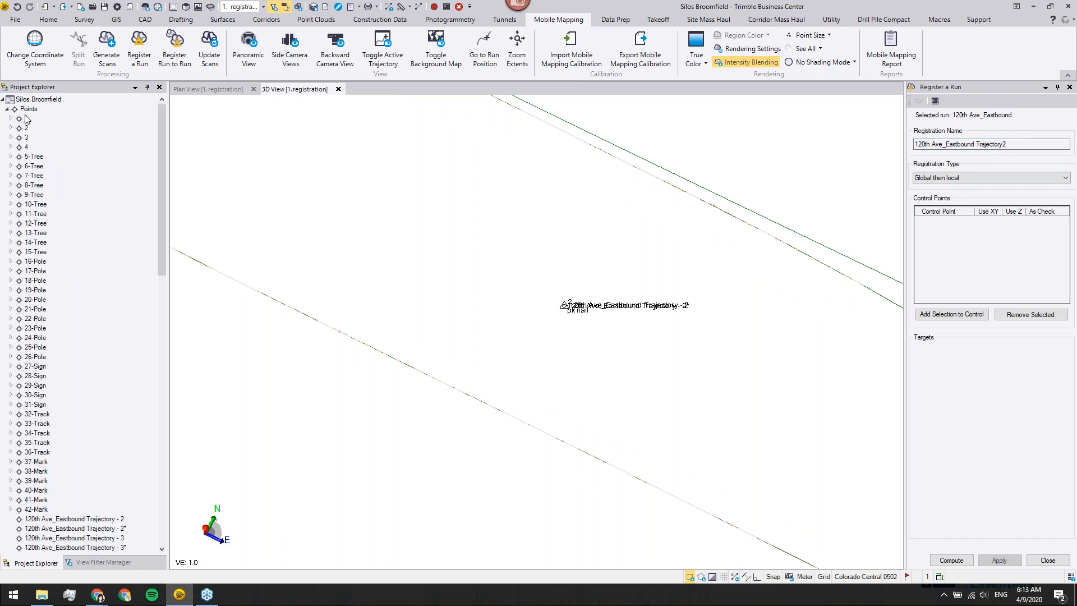
click(27, 128)
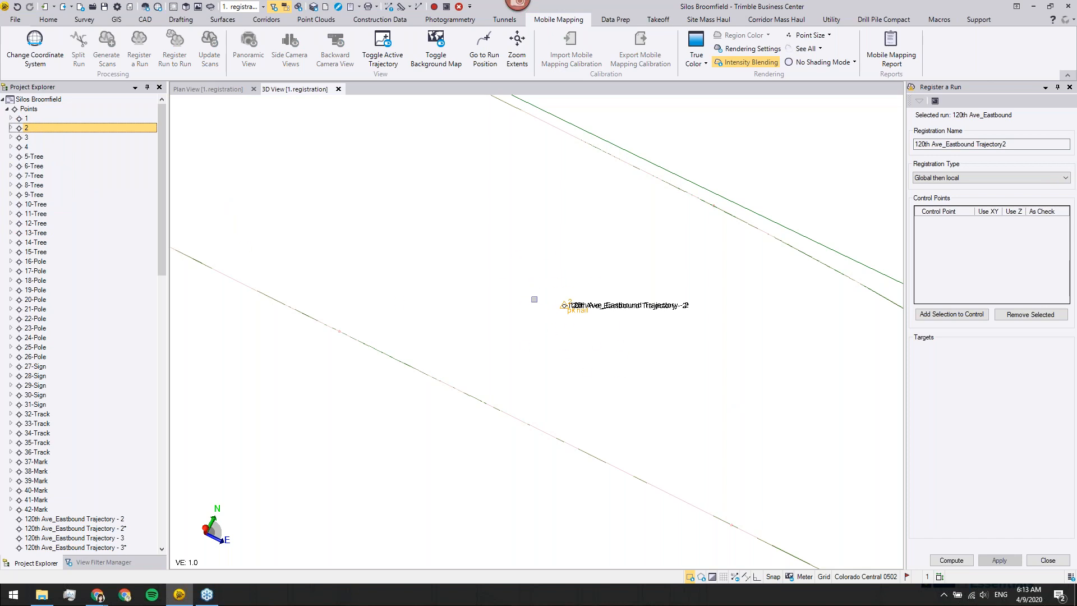
click(949, 317)
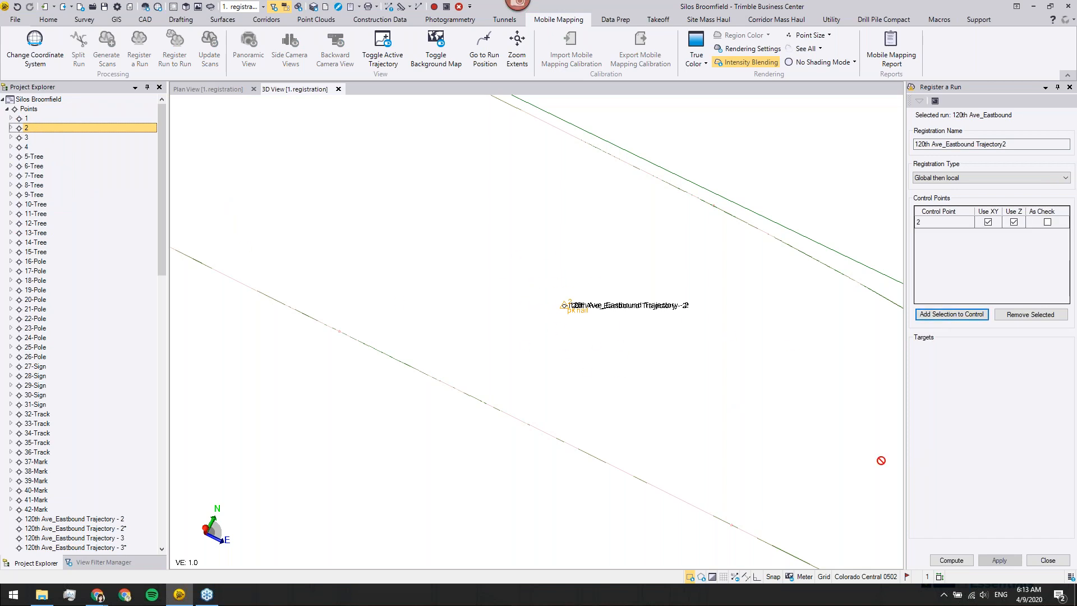
Activate scan point picking for control point 2 and show only the 120th Ave_Eastbound Imported-Left and Imported-Right scans
click(942, 223)
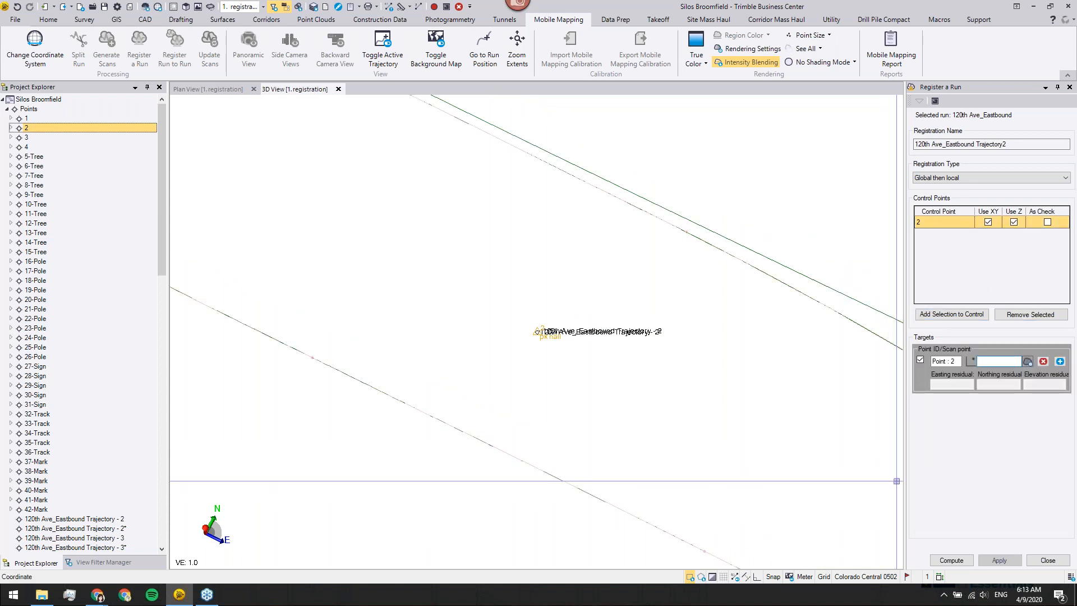
click(1027, 361)
drag(855, 304, 372, 157)
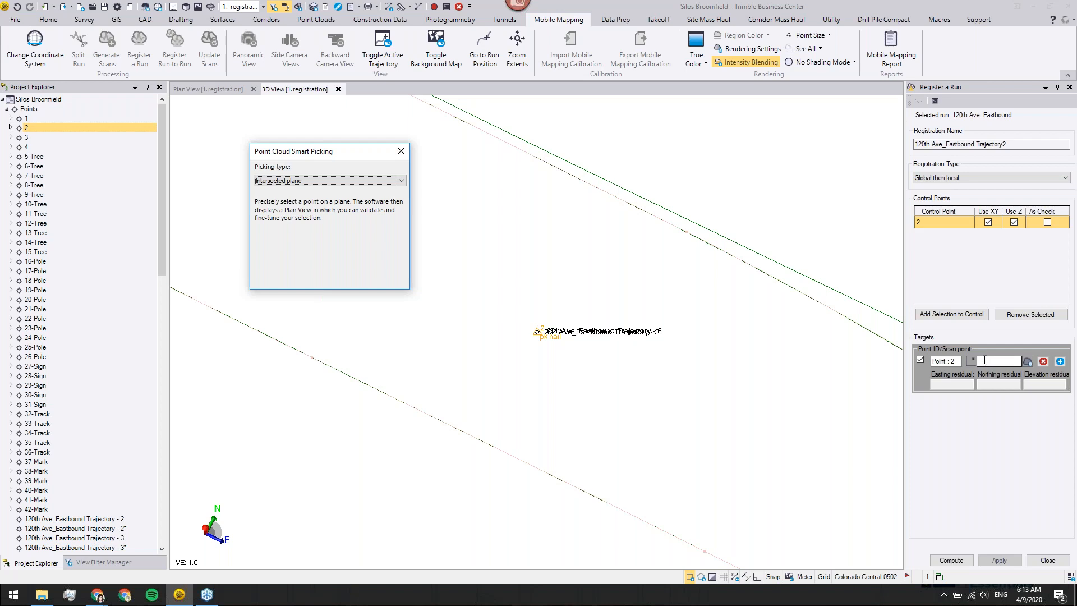
click(98, 562)
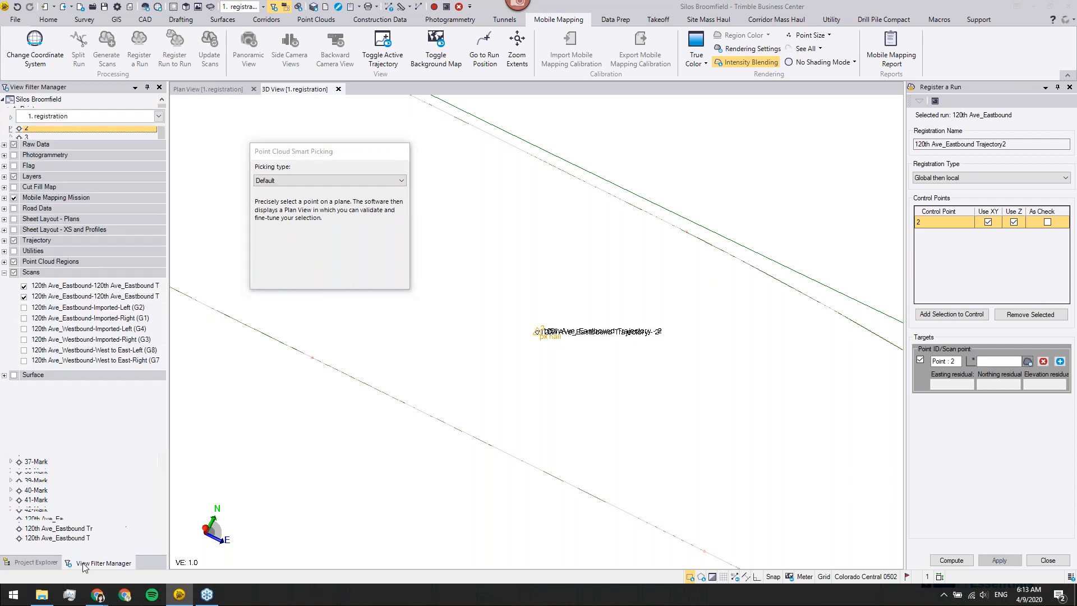
click(24, 285)
click(24, 308)
click(24, 318)
scroll(591, 389, up, 3)
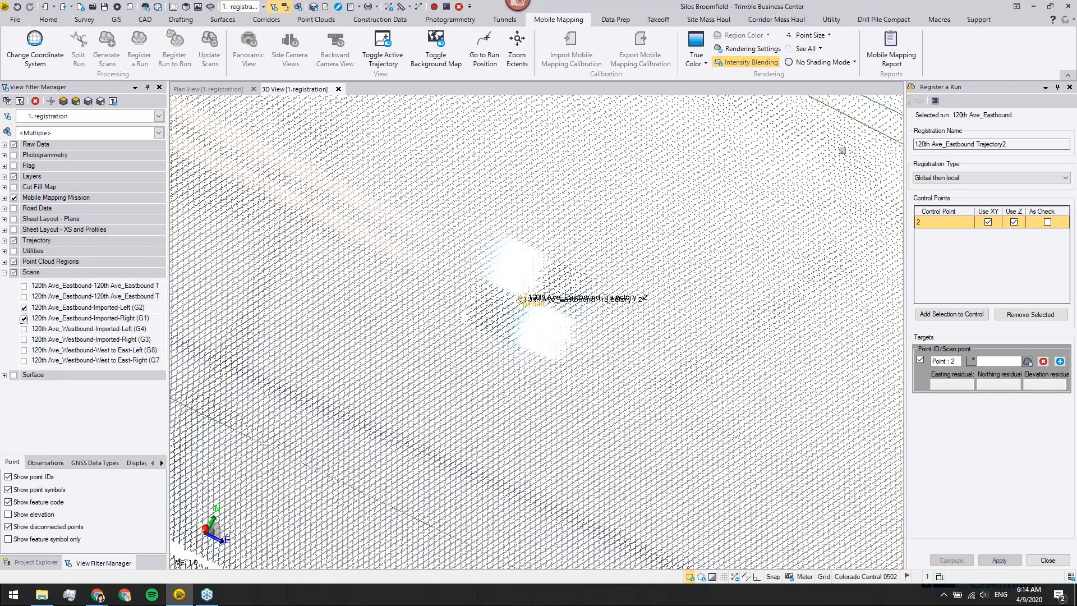
Pick and validate the checkerboard target's centre as point 2's scan point using Intersected plane, then close the registration without applying it
click(984, 360)
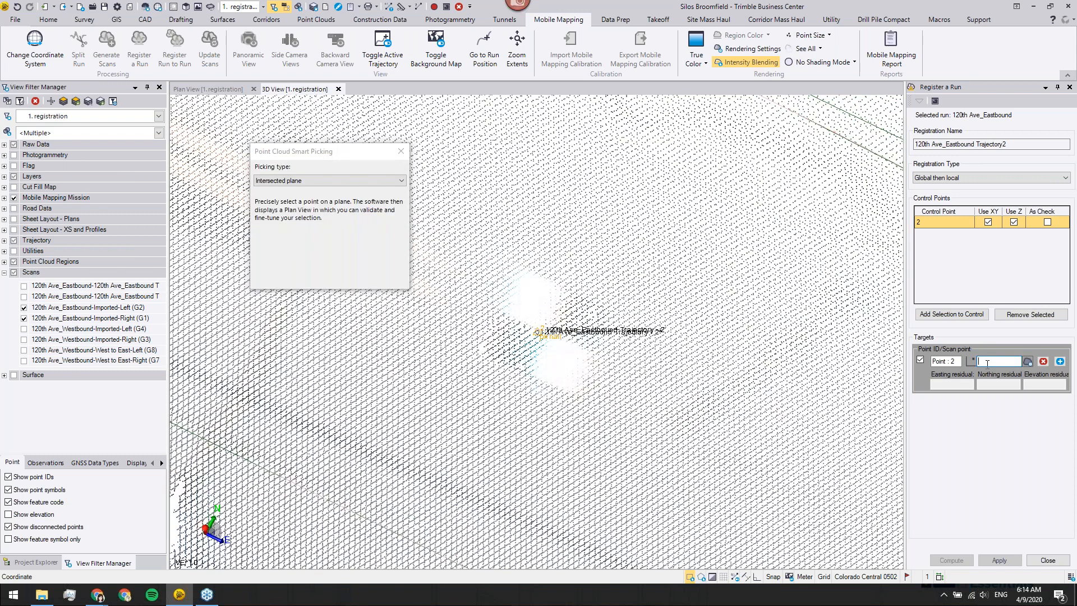
click(552, 316)
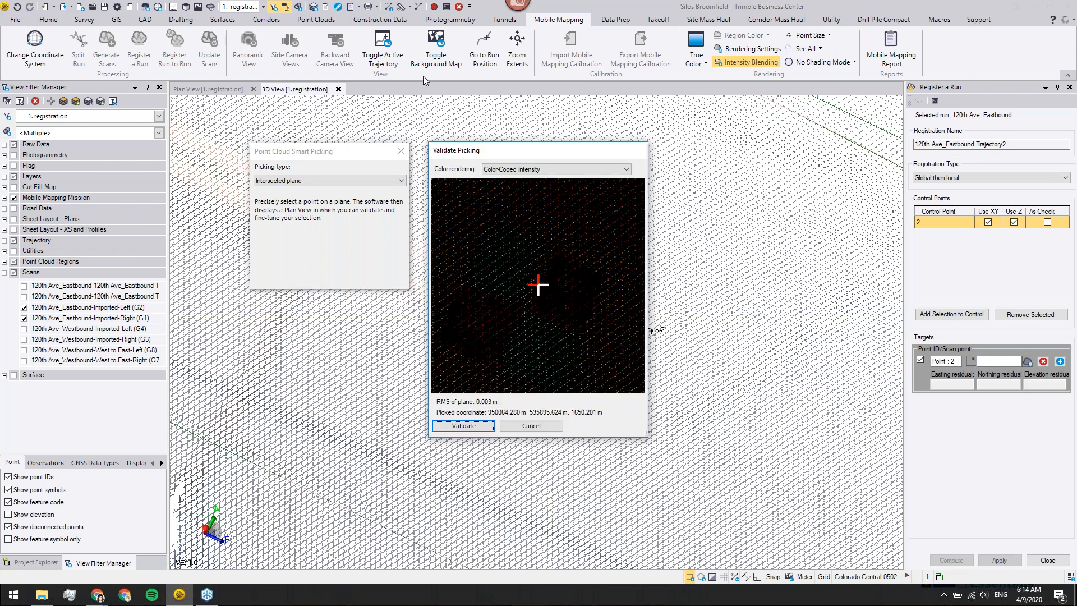
click(524, 306)
click(463, 425)
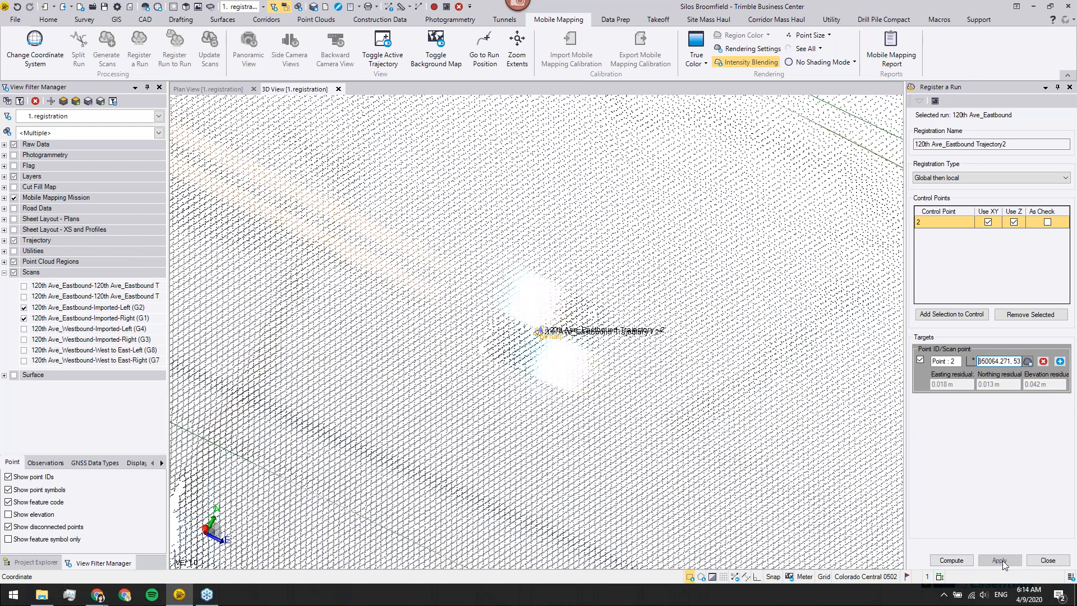
click(1047, 561)
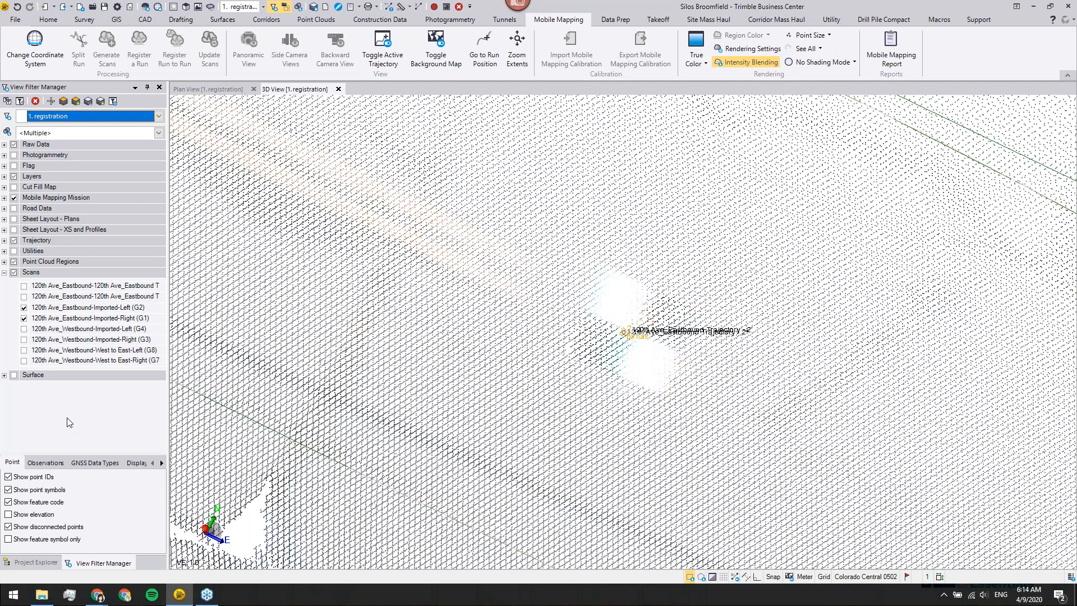
Replace the displayed imported scans with the two 120th Ave_Eastbound Trajectory scans
click(23, 307)
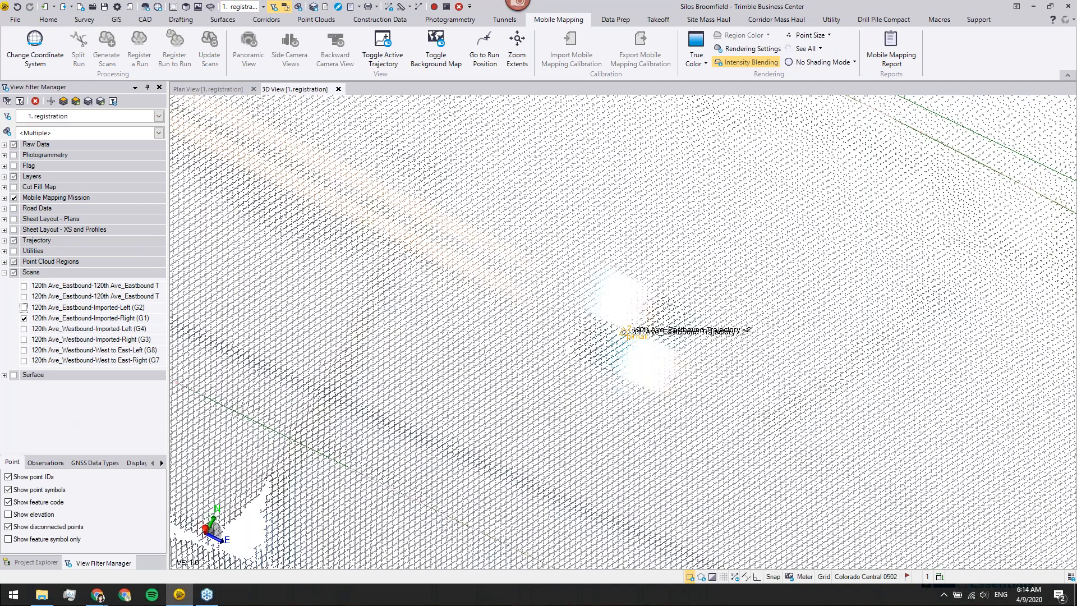
click(23, 286)
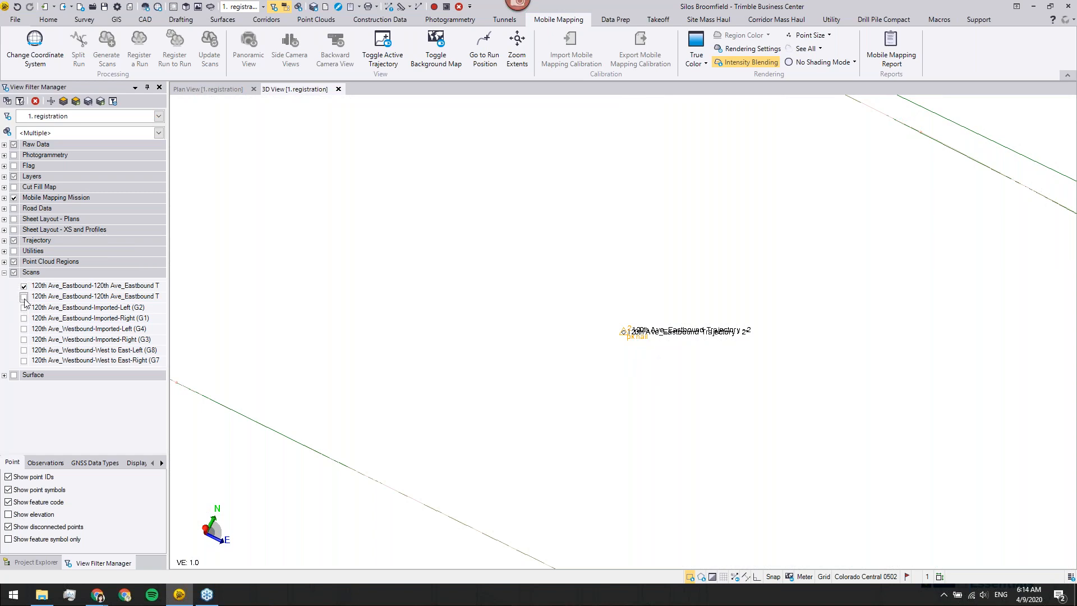
scroll(639, 388, down, 7)
right_drag(600, 418, 613, 456)
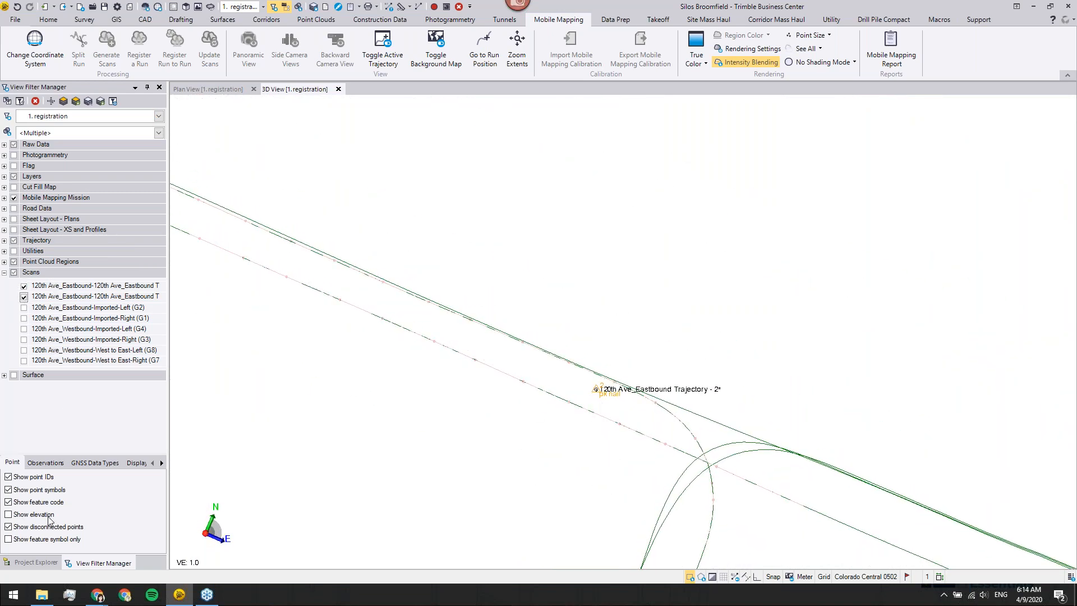
Hide the active trajectory of the 120th Ave_Eastbound run and display its versioned 120th Ave_Eastbound Trajectory instead
click(43, 564)
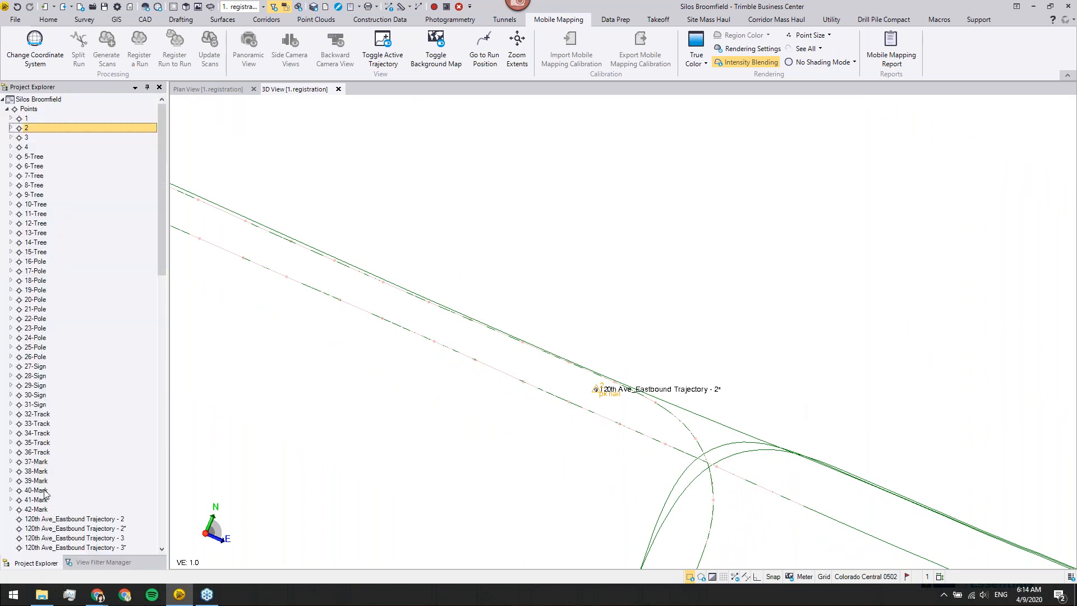
click(7, 109)
right_click(47, 177)
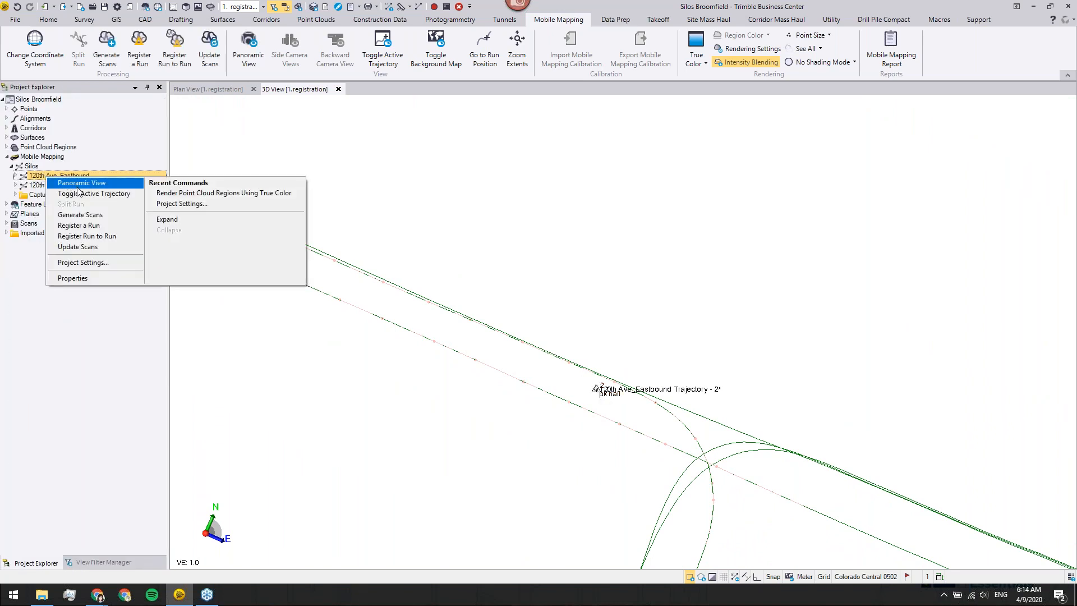
click(78, 194)
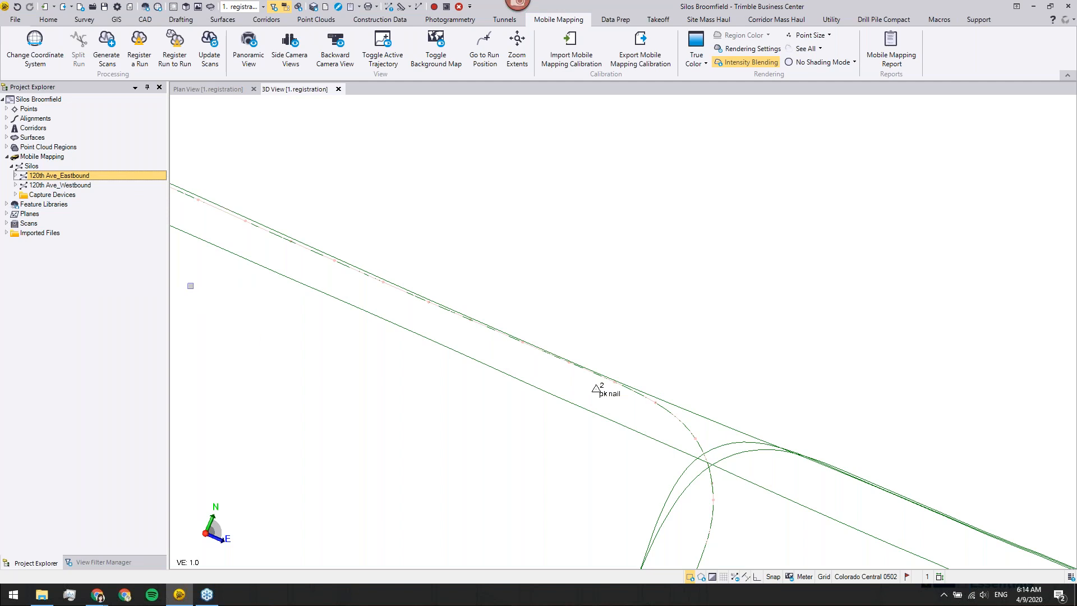
click(16, 176)
right_click(70, 203)
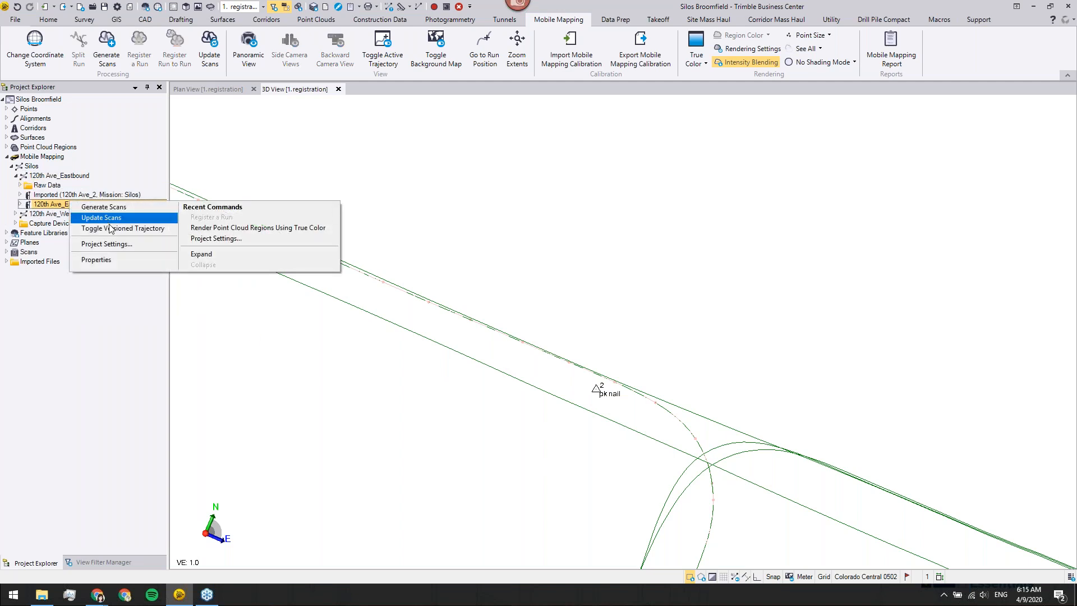
click(112, 228)
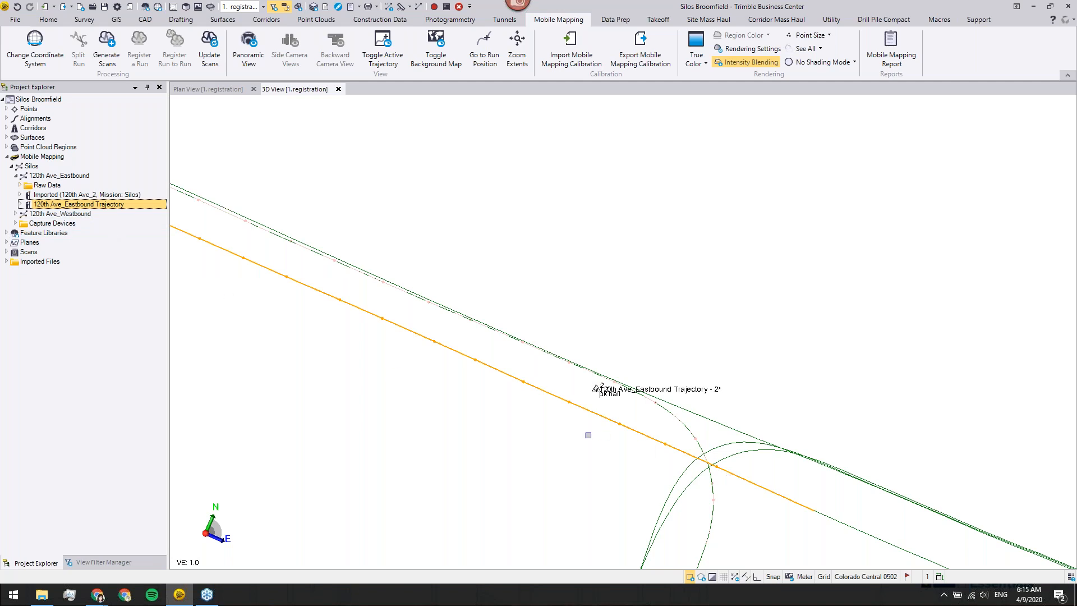
Examine the versioned 120th Ave_Eastbound trajectory and its control points 2, 3 and 4 along the road
scroll(561, 427, down, 8)
middle_drag(337, 422, 776, 353)
scroll(776, 353, down, 4)
middle_drag(654, 377, 494, 417)
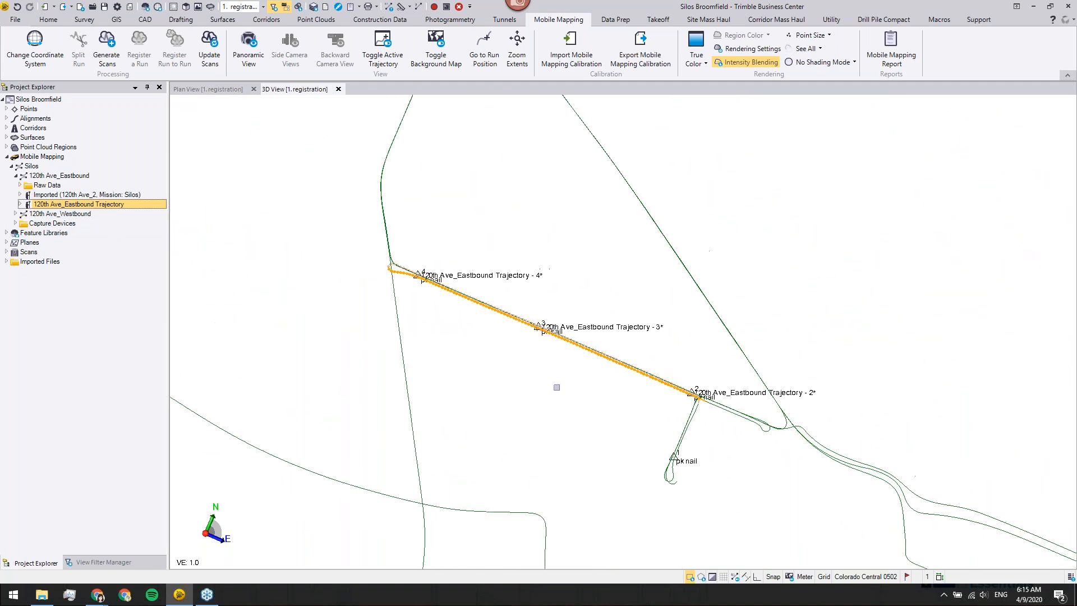
click(196, 91)
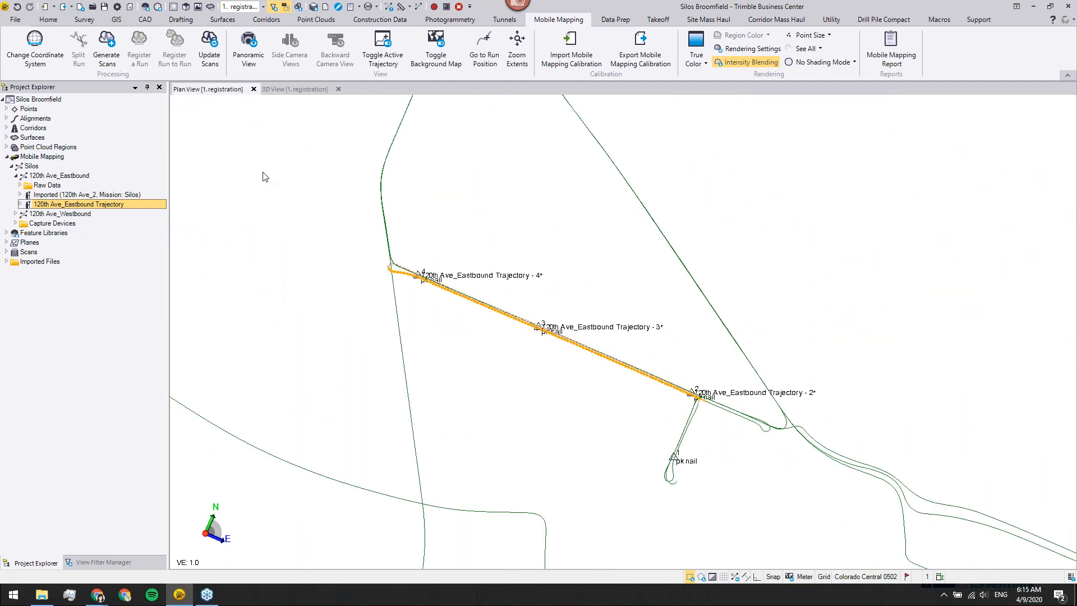
click(283, 88)
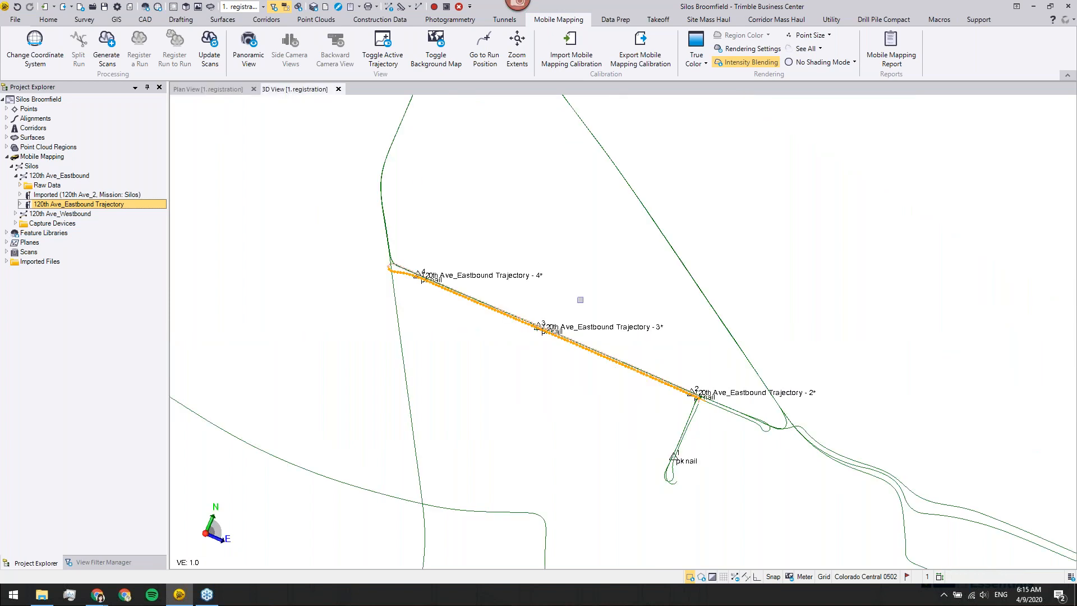
scroll(580, 299, up, 3)
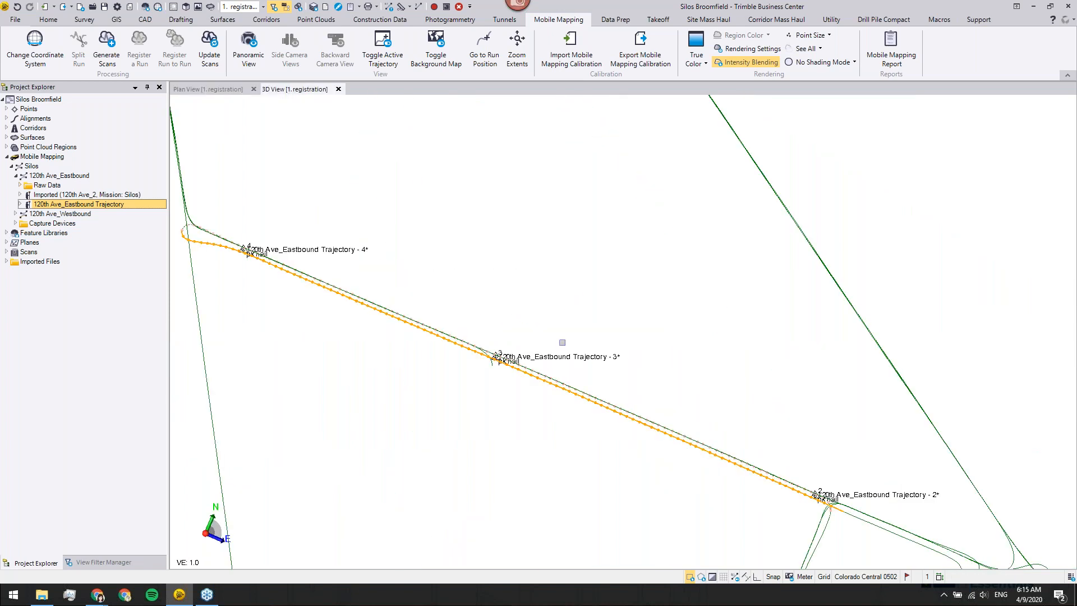
Add the 120th Ave_Westbound West to East-Left and West to East-Right scans to the displayed scans
click(99, 562)
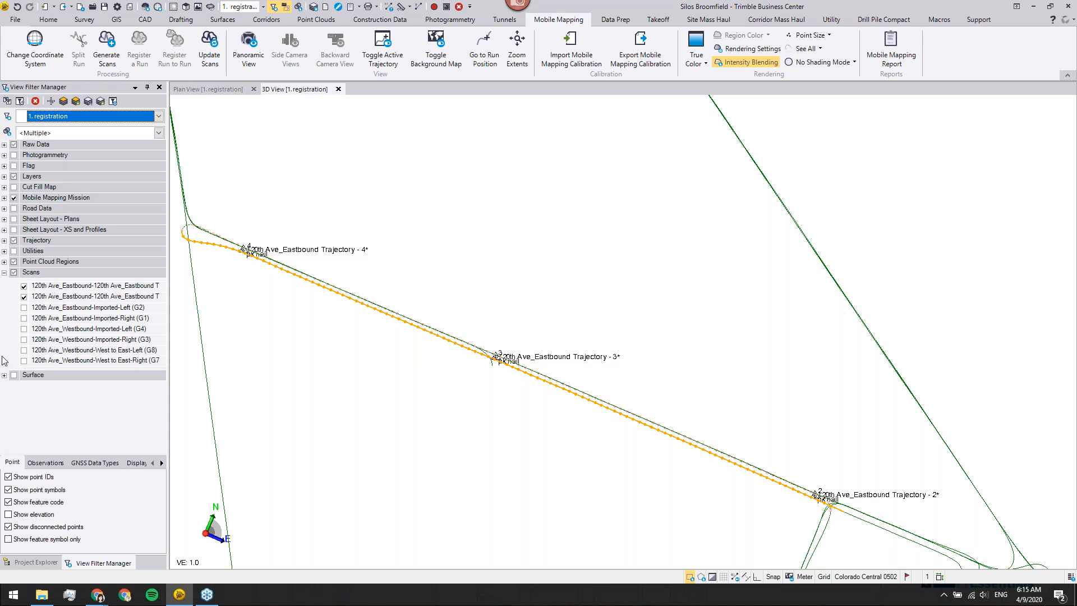
click(24, 350)
click(24, 361)
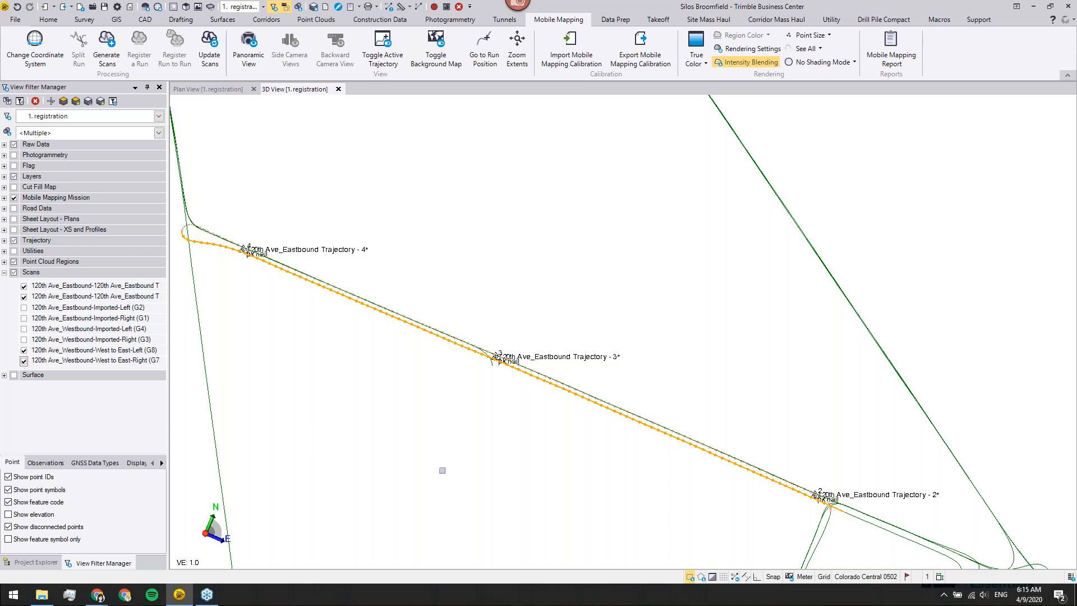
scroll(442, 470, down, 3)
middle_drag(441, 470, 420, 288)
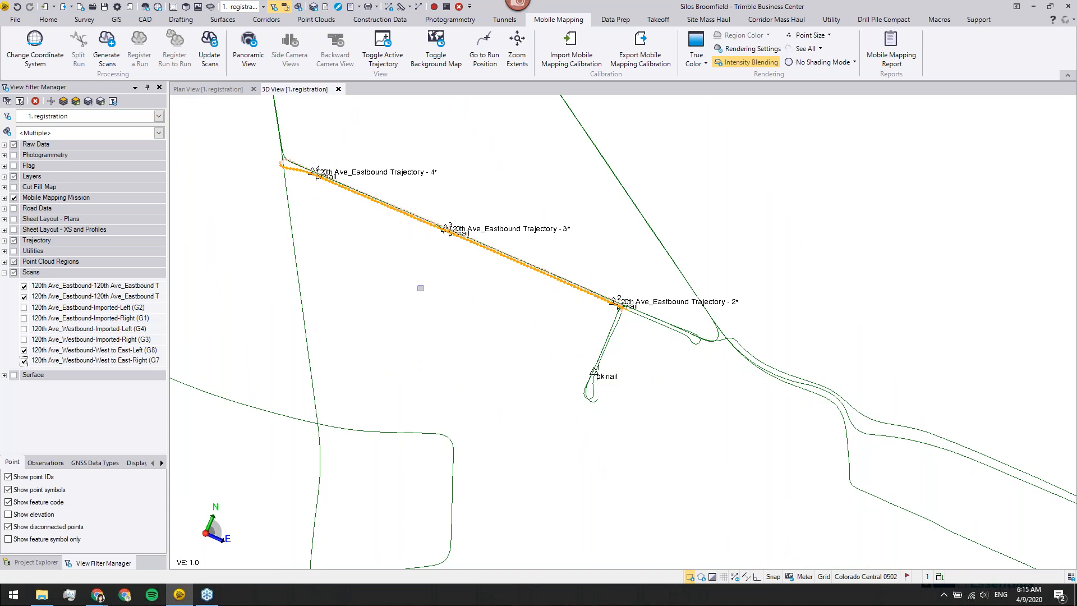
Turn on all point cloud regions and inspect the colorized scans on 120th Ave near control point 2
click(10, 263)
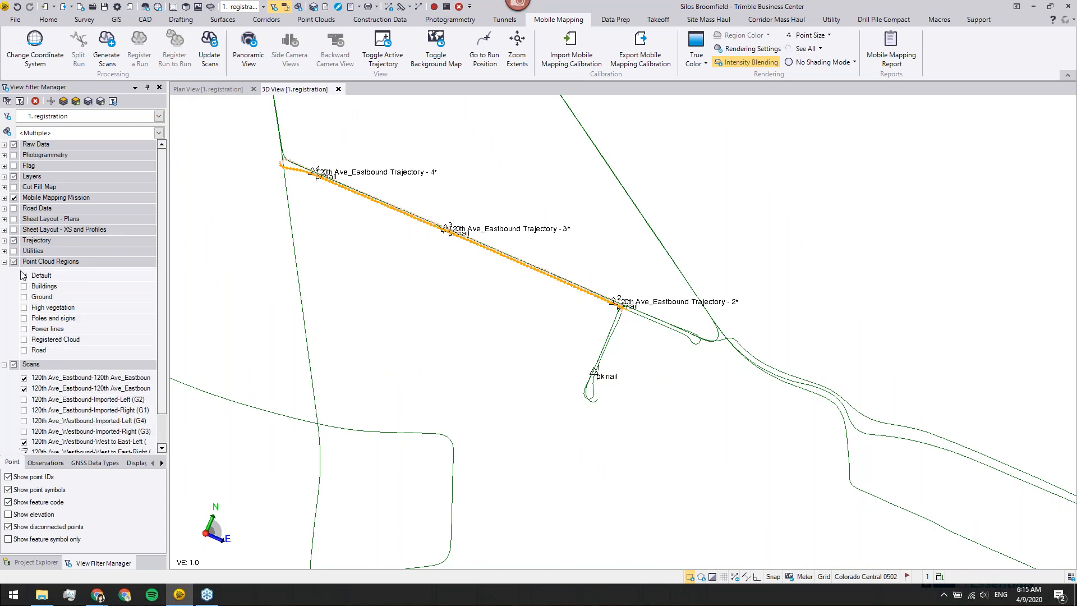
click(14, 262)
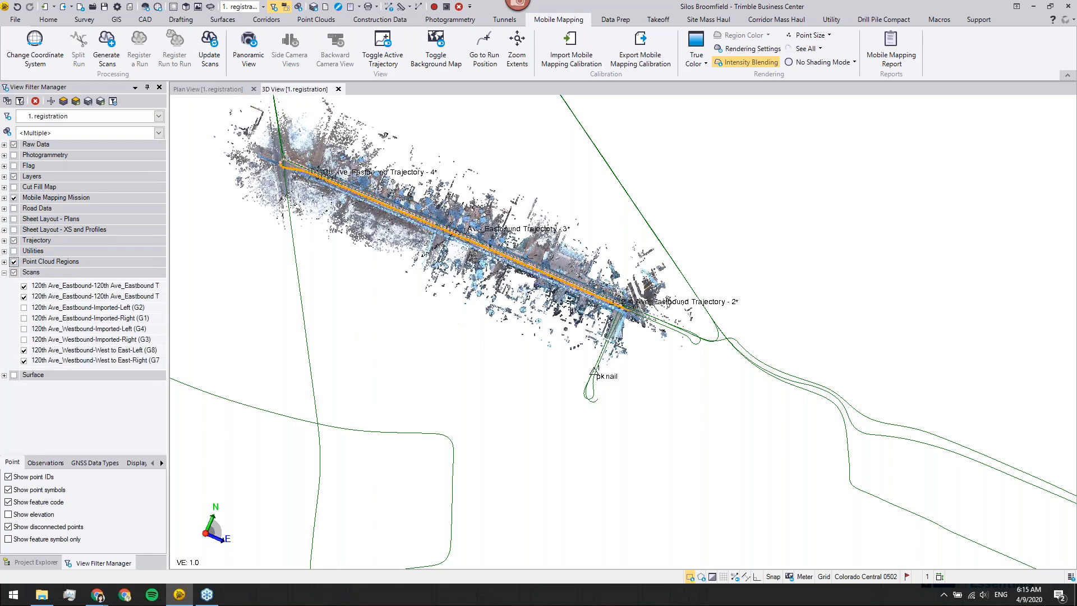
scroll(538, 283, up, 3)
scroll(559, 302, up, 3)
right_drag(561, 304, 584, 318)
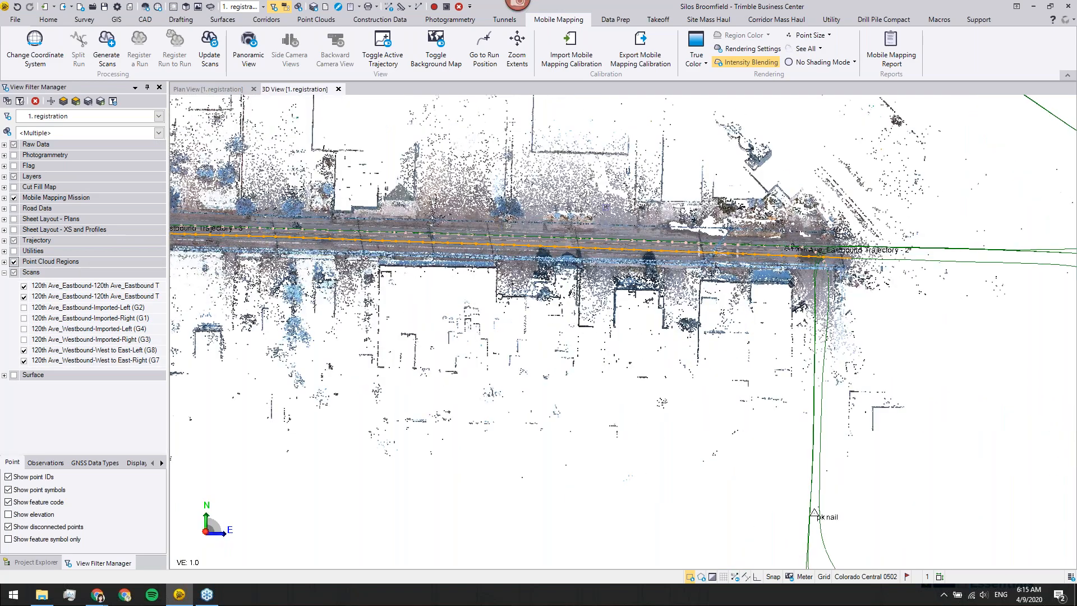
scroll(729, 225, up, 5)
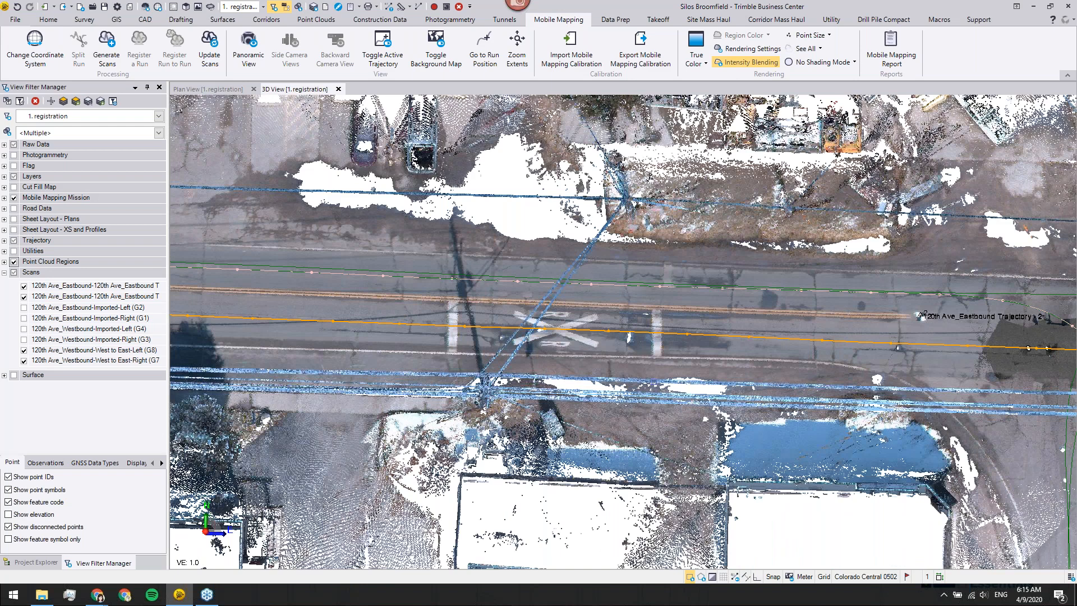
Set up Register Run to Run with 120th Ave_Westbound as adjusted run and 120th Ave_Eastbound as reference run, and close it without computing
middle_drag(729, 314, 530, 301)
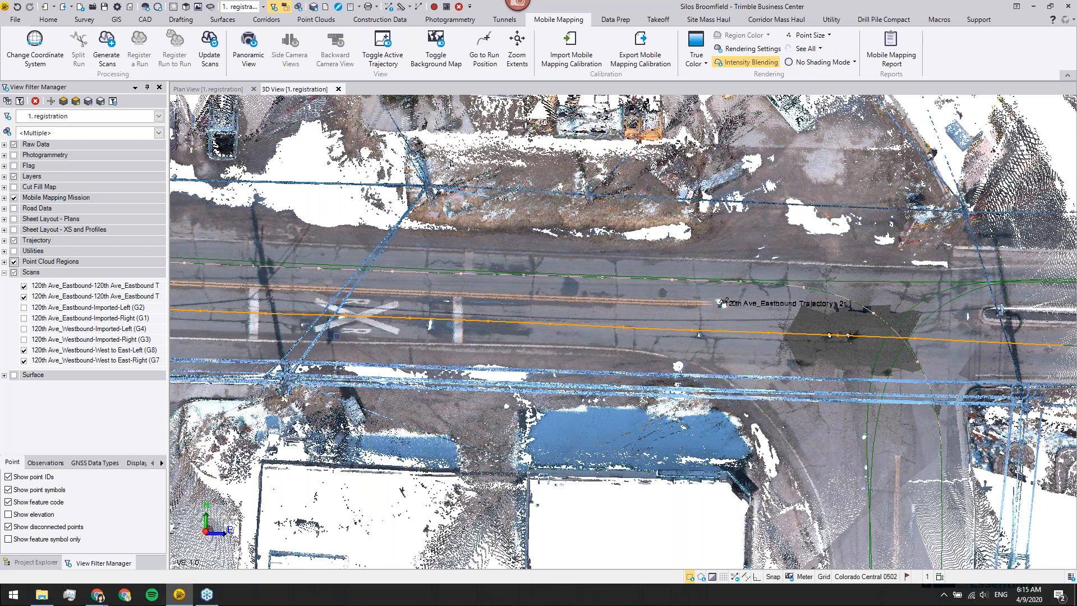
middle_drag(721, 302, 1071, 331)
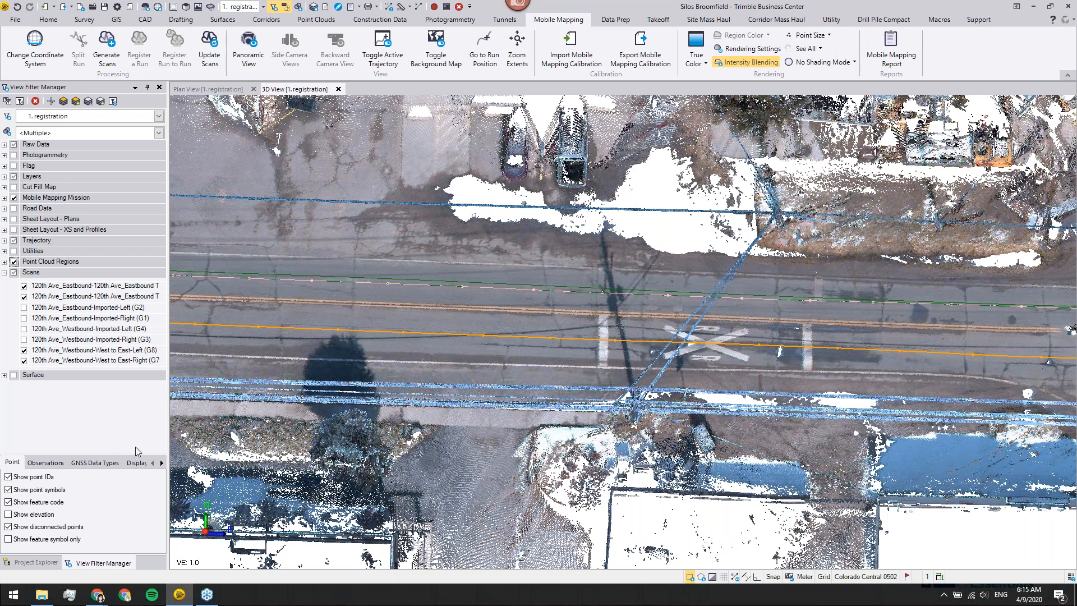
click(33, 563)
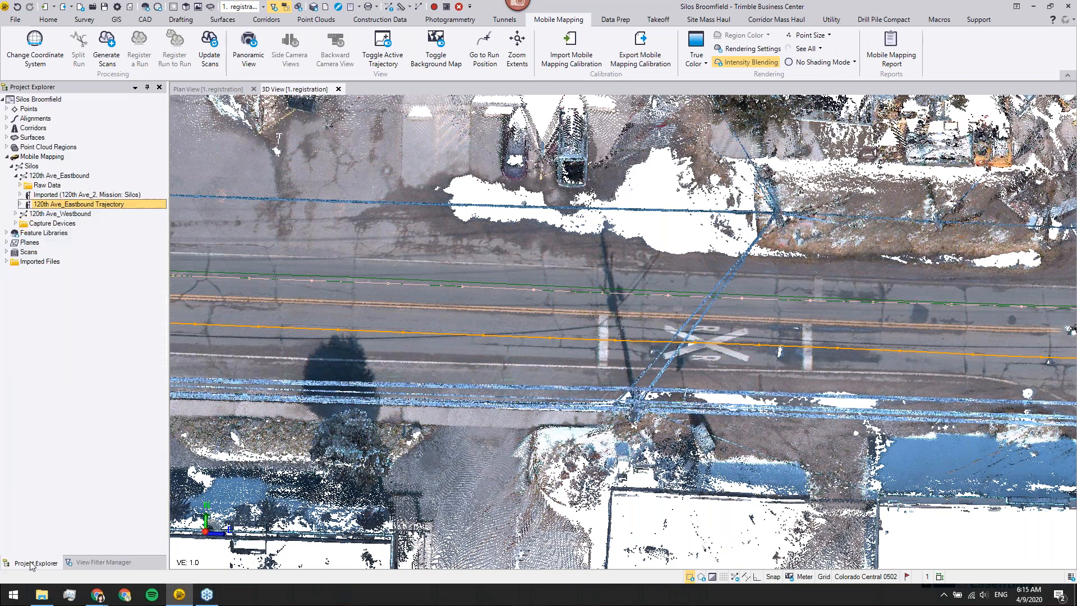
right_click(75, 216)
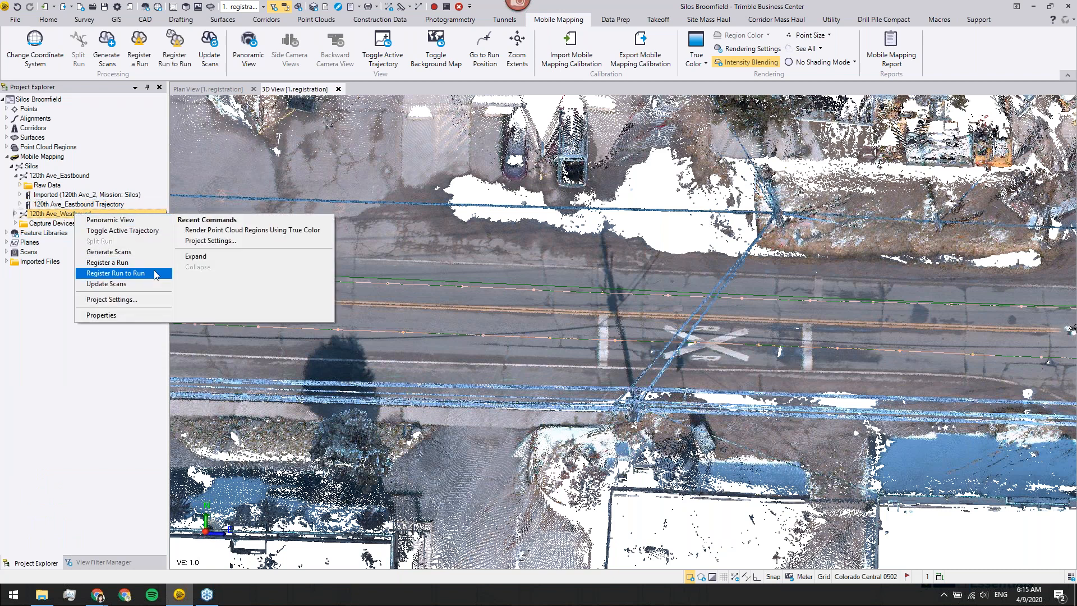
click(155, 274)
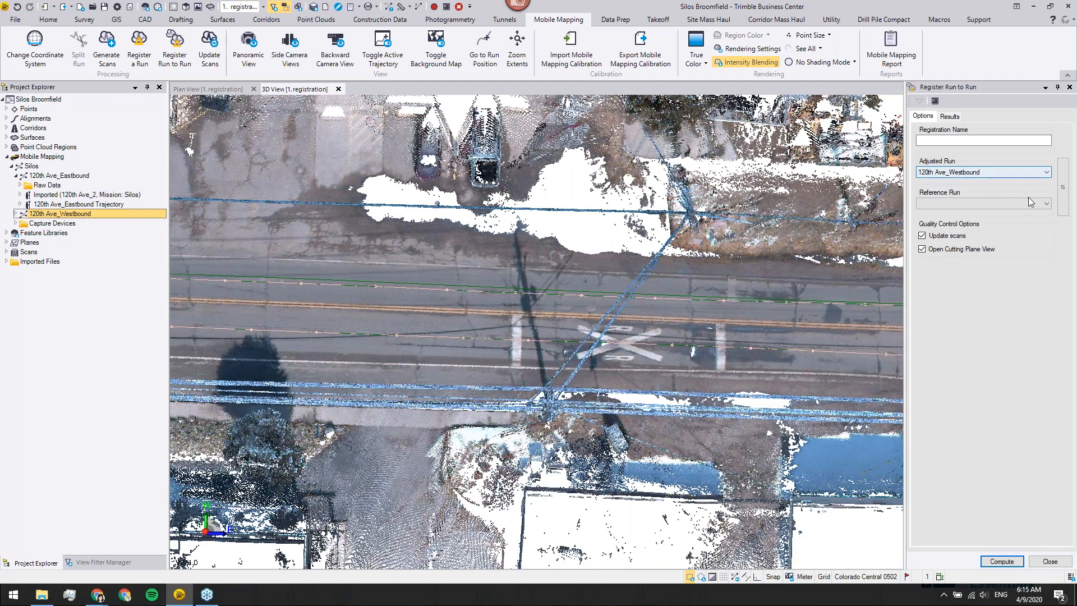
click(1030, 203)
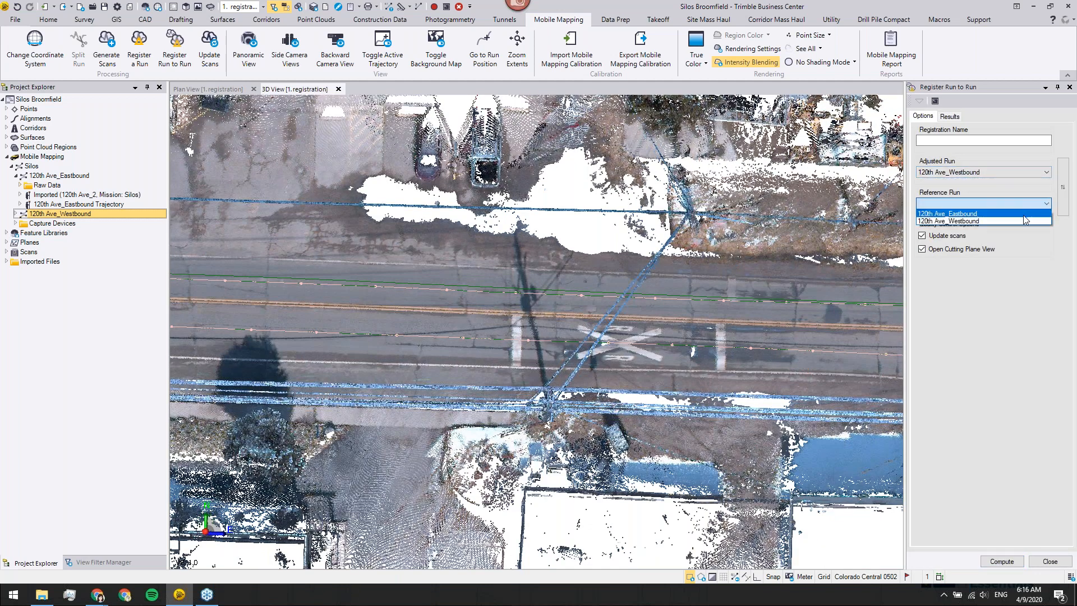
click(1024, 214)
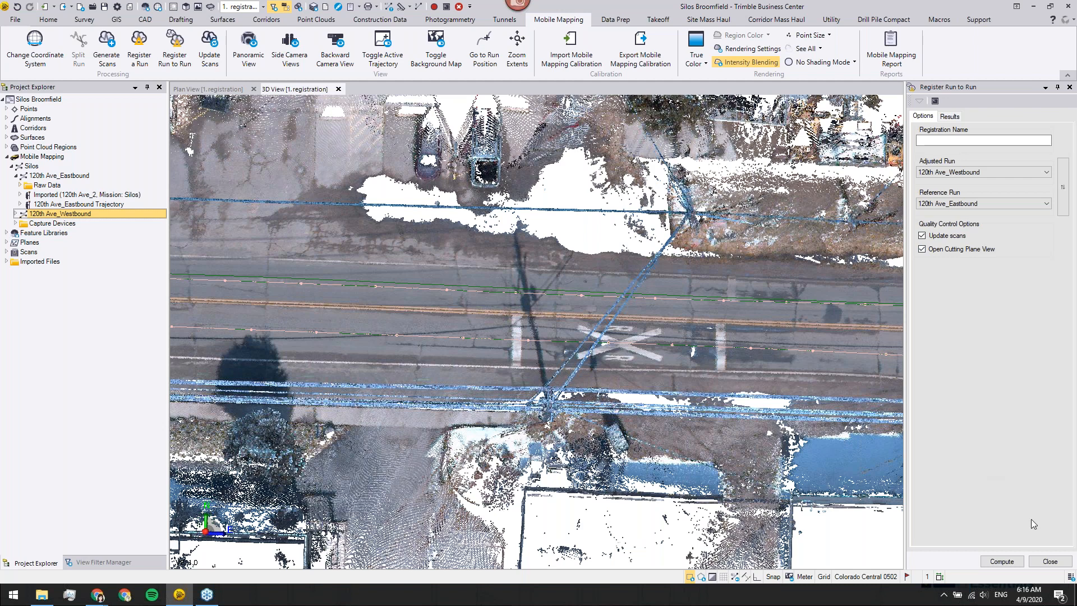
click(1046, 562)
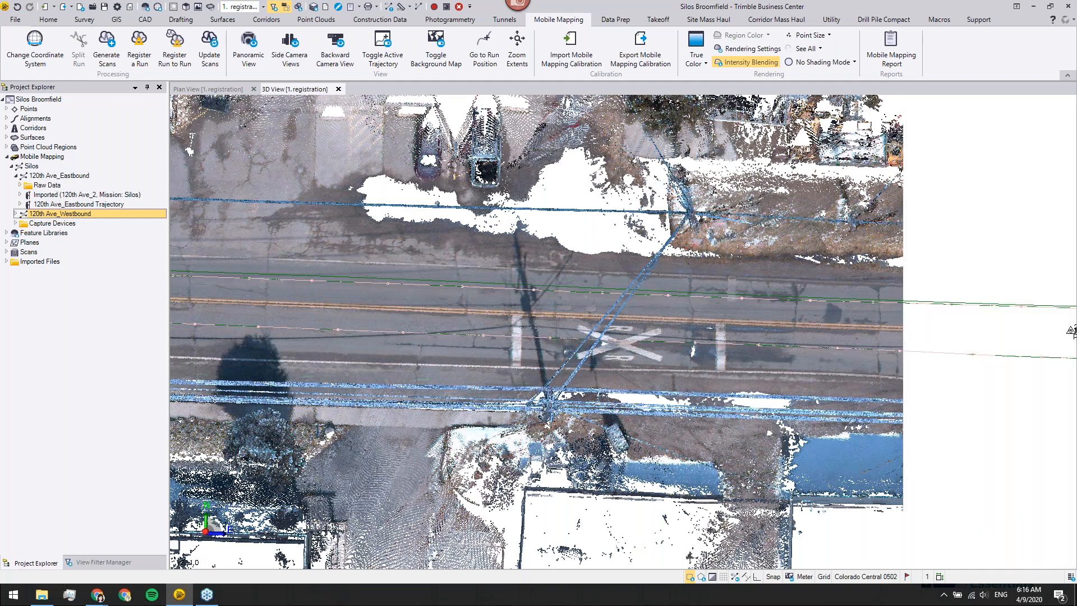
Open an enlarged Cutting Plane View of the point cloud and display the road surface through the Mobile Mapping Cutting Plane
click(316, 20)
click(579, 42)
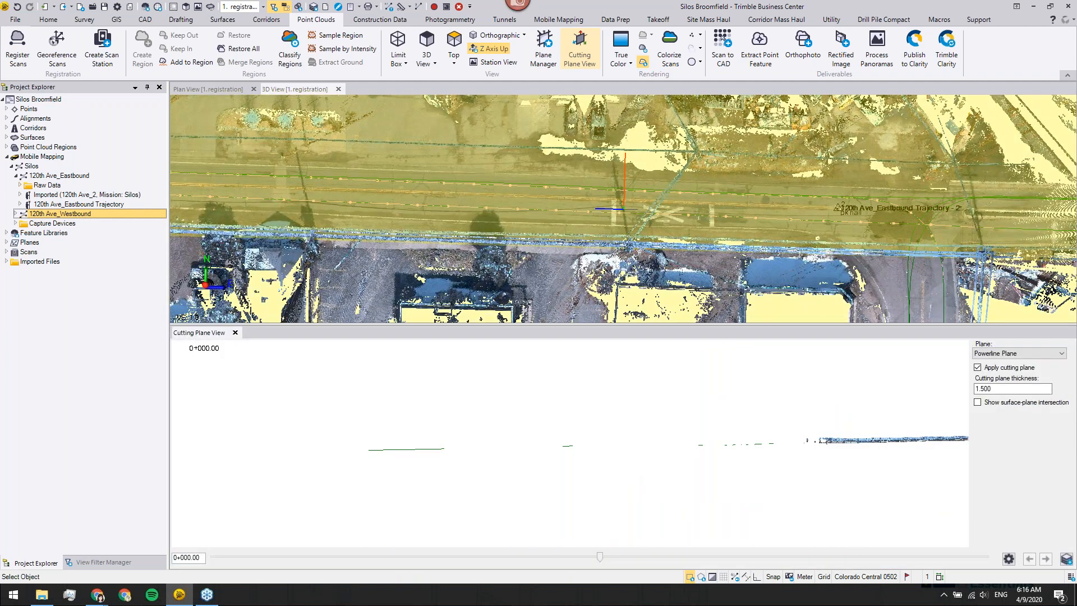
drag(656, 325, 655, 216)
click(1037, 245)
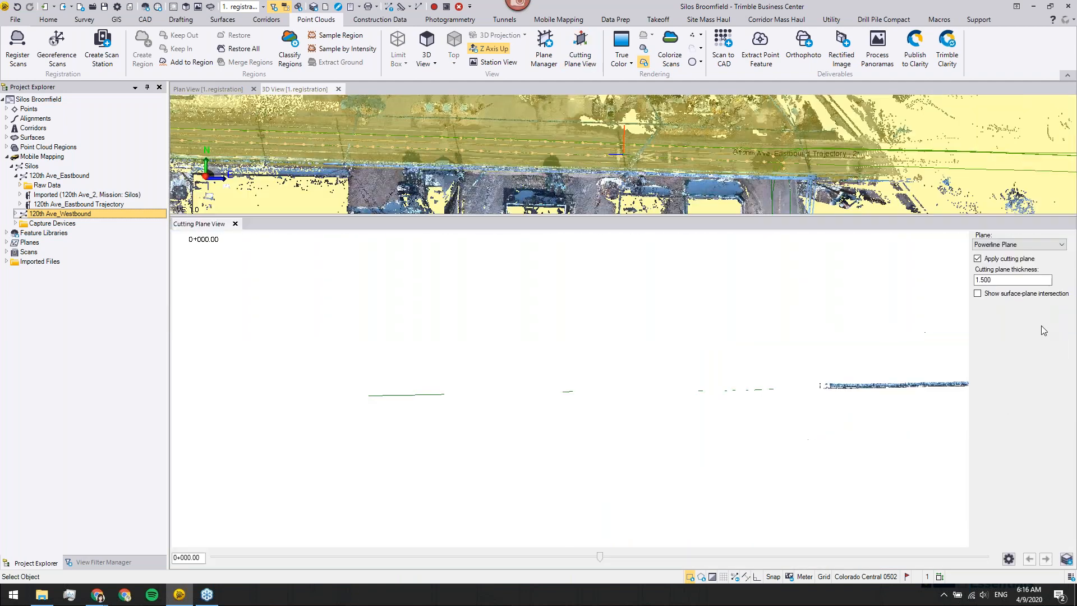
click(1036, 254)
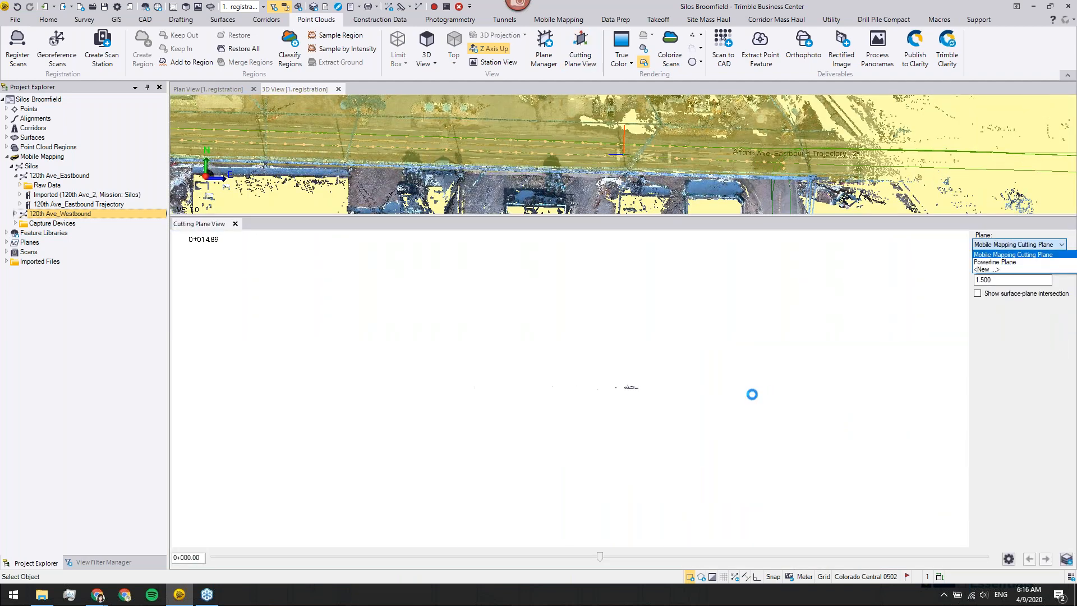
scroll(625, 397, up, 10)
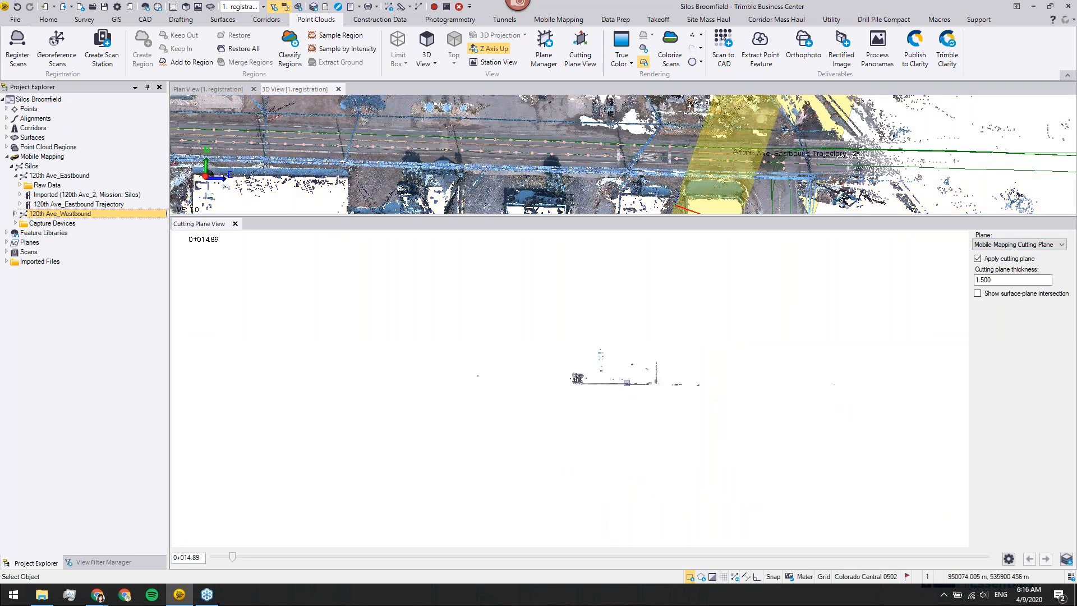
scroll(622, 392, up, 5)
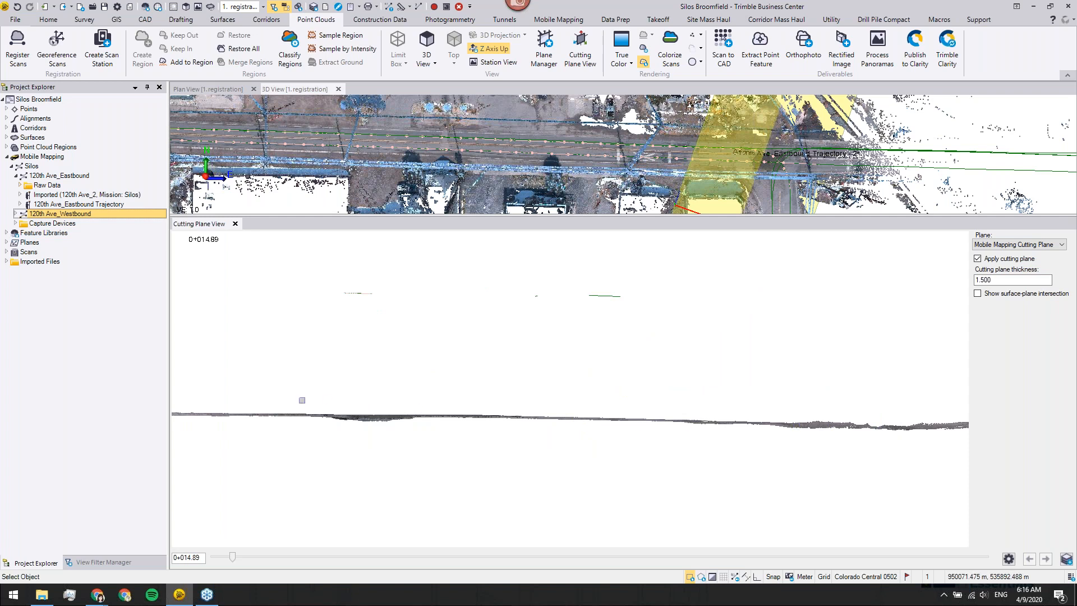
Set the thickness of the Mobile Mapping Cutting Plane to 0.2
double_click(1011, 278)
text(0)
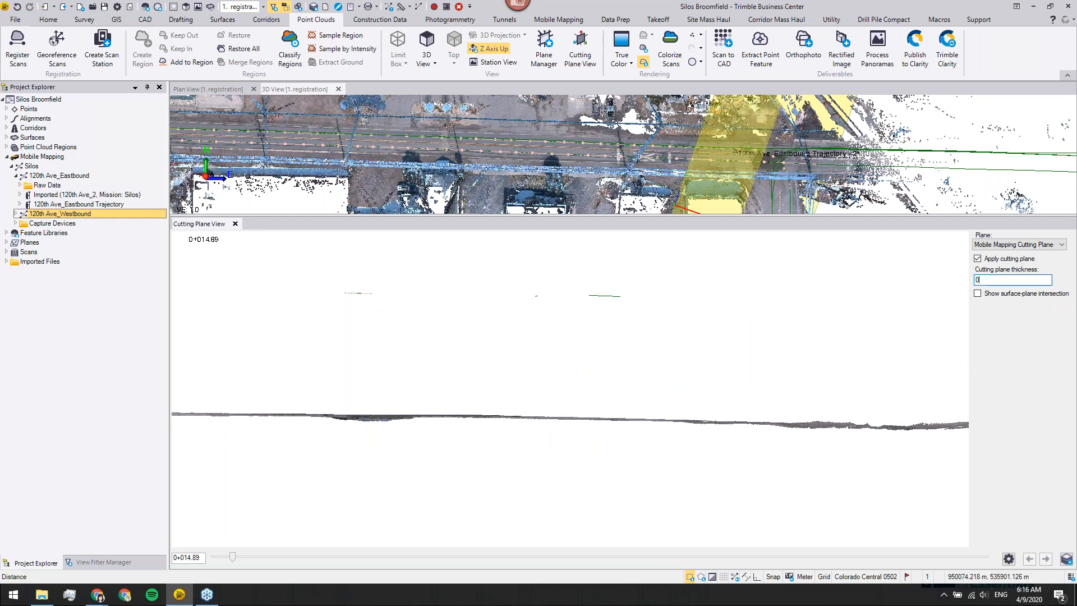
text(.2)
key(Tab)
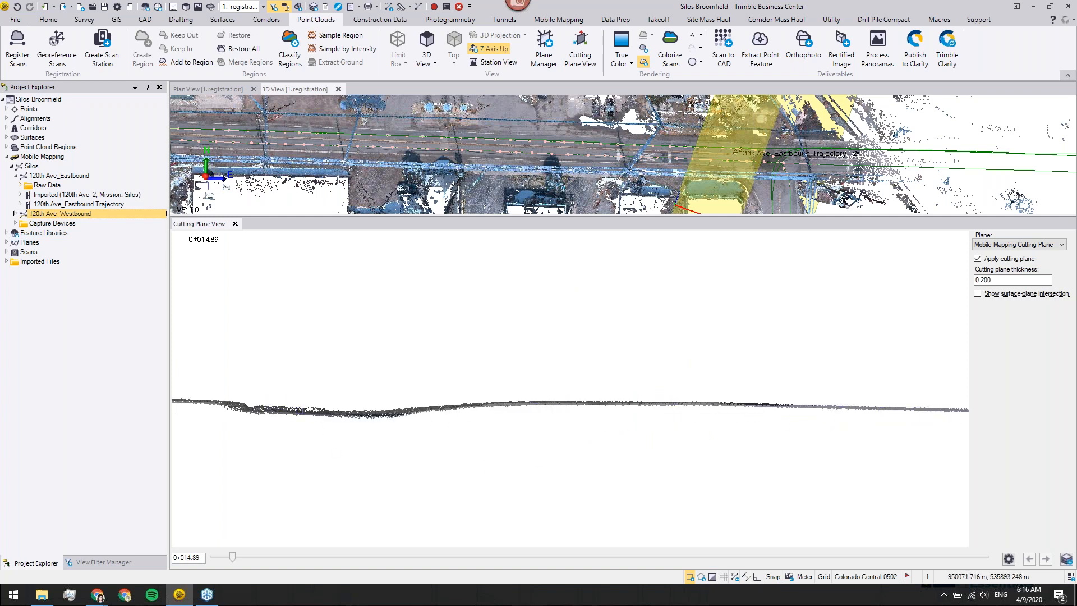
Hide and redisplay the 120th Ave_Westbound West to East-Left and West to East-Right scans to compare them with the eastbound scans in cross section
click(103, 562)
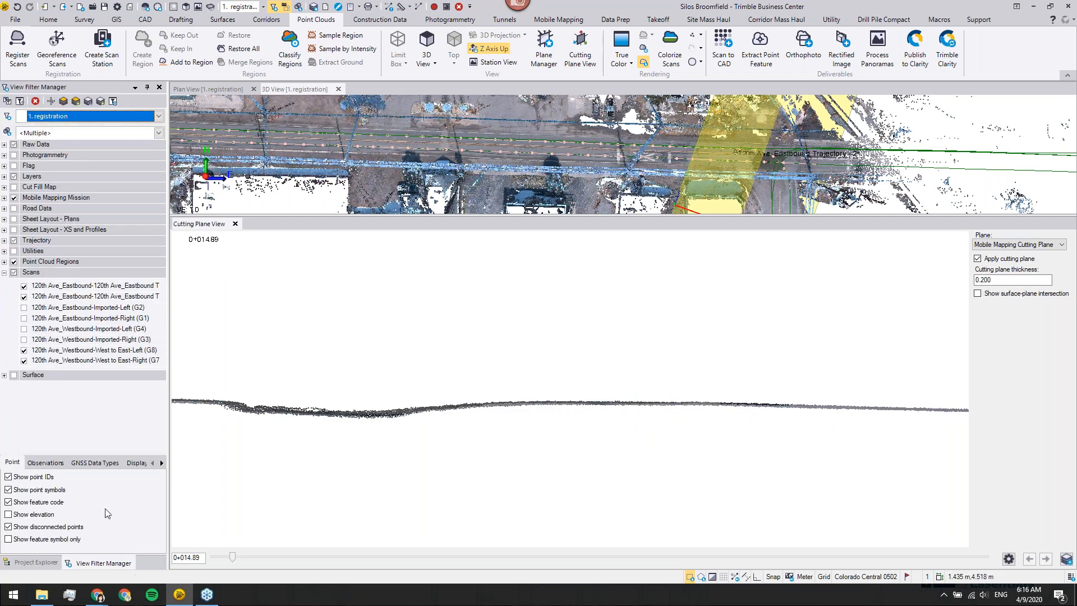
click(24, 350)
click(23, 360)
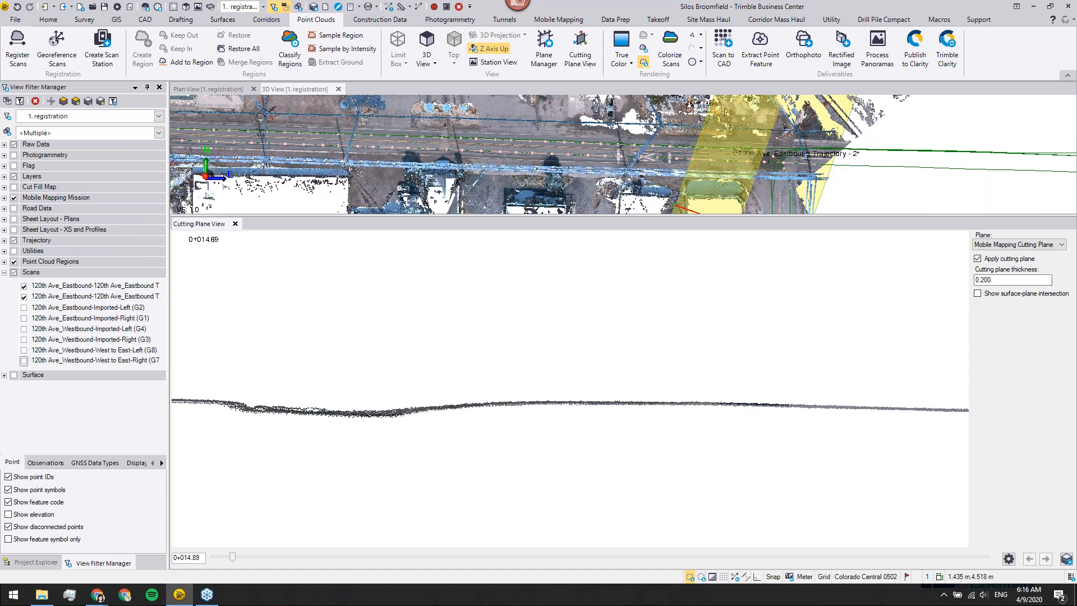
click(24, 350)
click(24, 360)
Hide the registered scans of both runs and display the four imported Eastbound and Westbound scans in the cross section instead
click(23, 296)
click(23, 286)
click(23, 350)
click(23, 360)
click(23, 339)
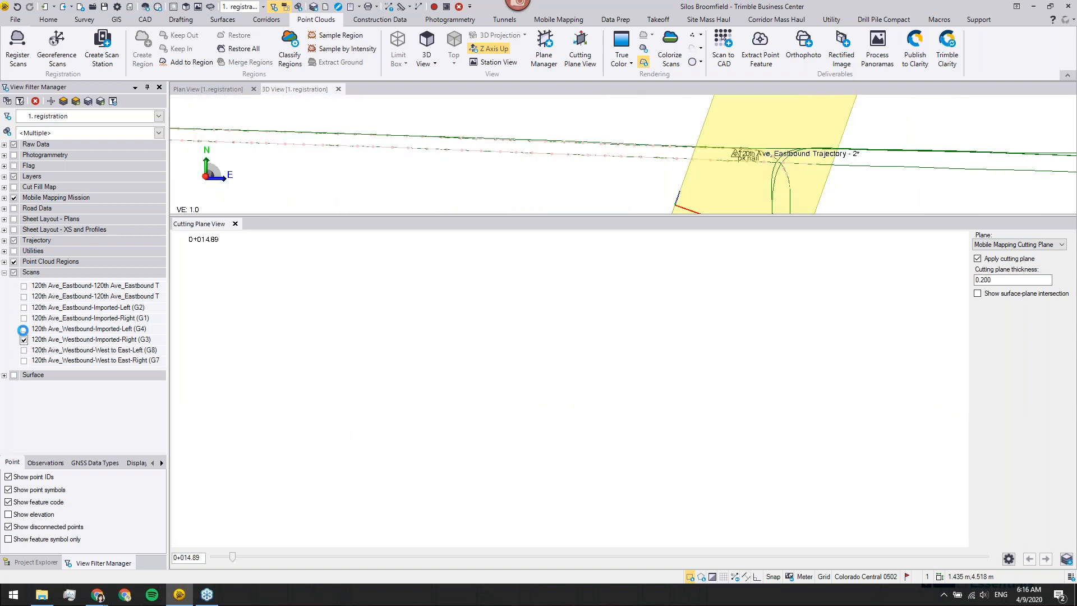
click(24, 329)
click(23, 318)
click(23, 308)
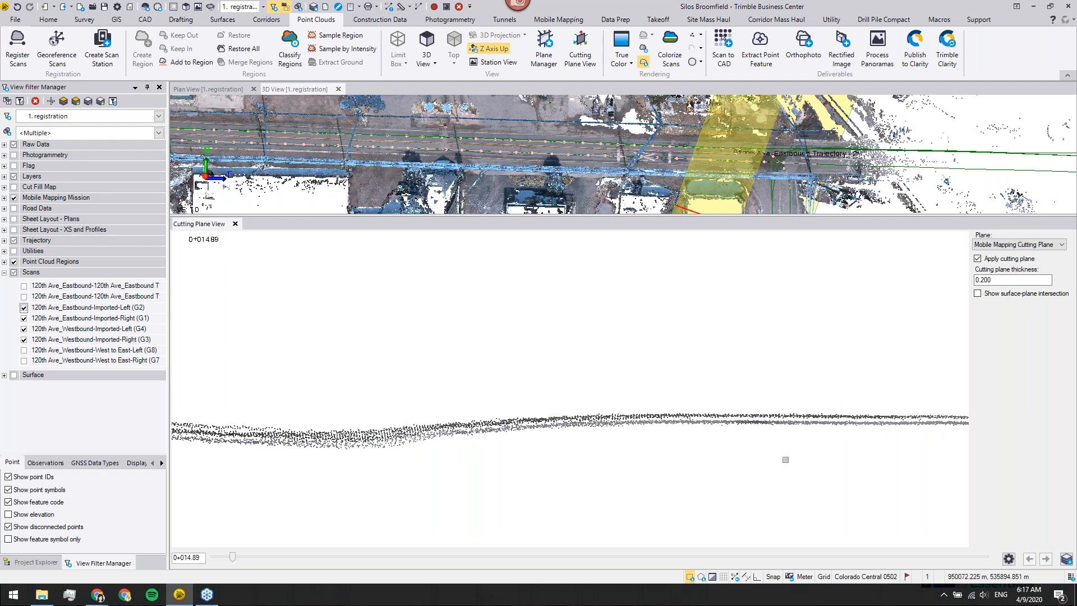
Hide the imported scans, redisplay the registered Eastbound Trajectory and Westbound West to East scans, and close the Cutting Plane View
click(24, 308)
click(24, 328)
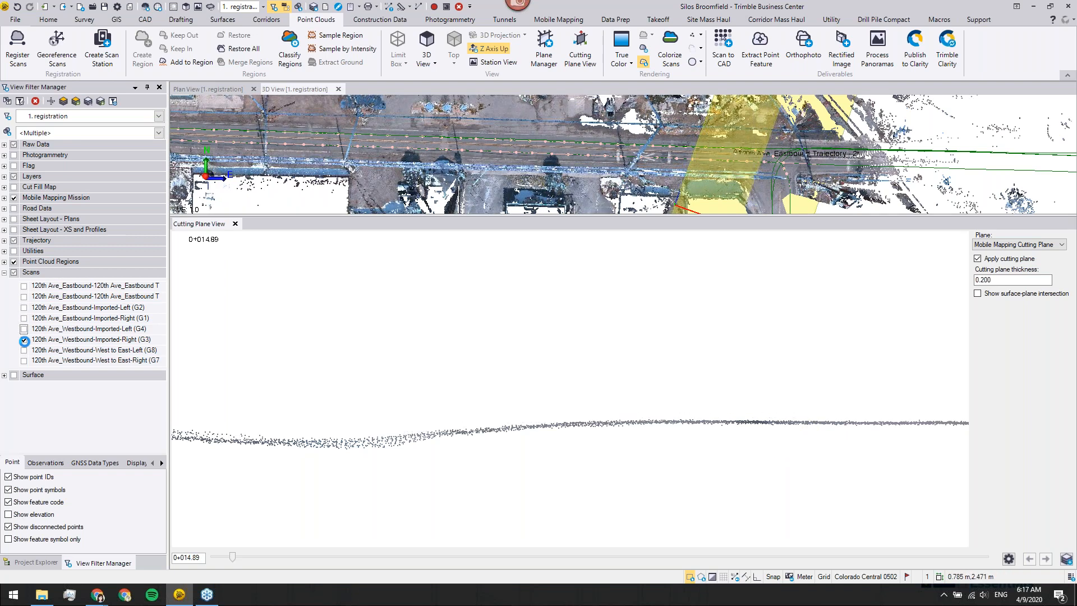
click(23, 339)
click(24, 349)
click(23, 359)
click(23, 296)
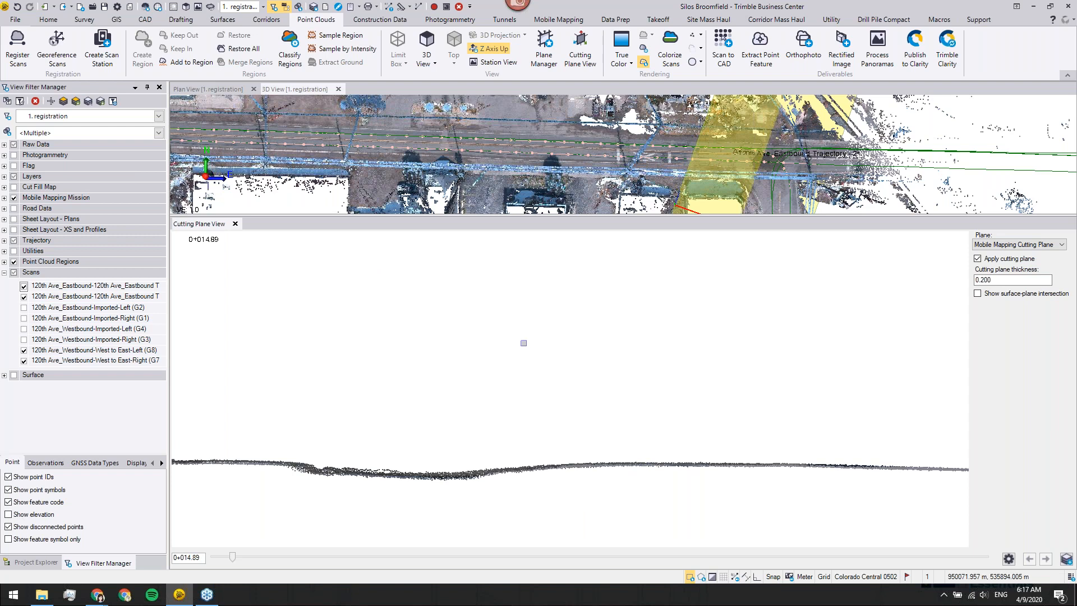
click(235, 223)
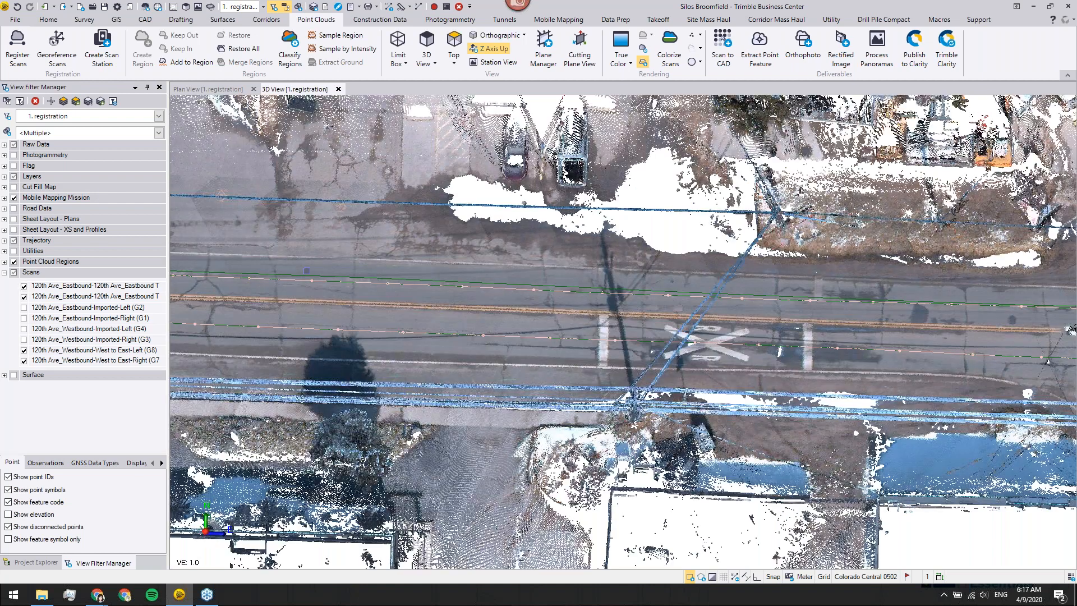
Generate the Mobile Mapping Report for the Silos mission
scroll(444, 355, down, 3)
scroll(527, 384, down, 2)
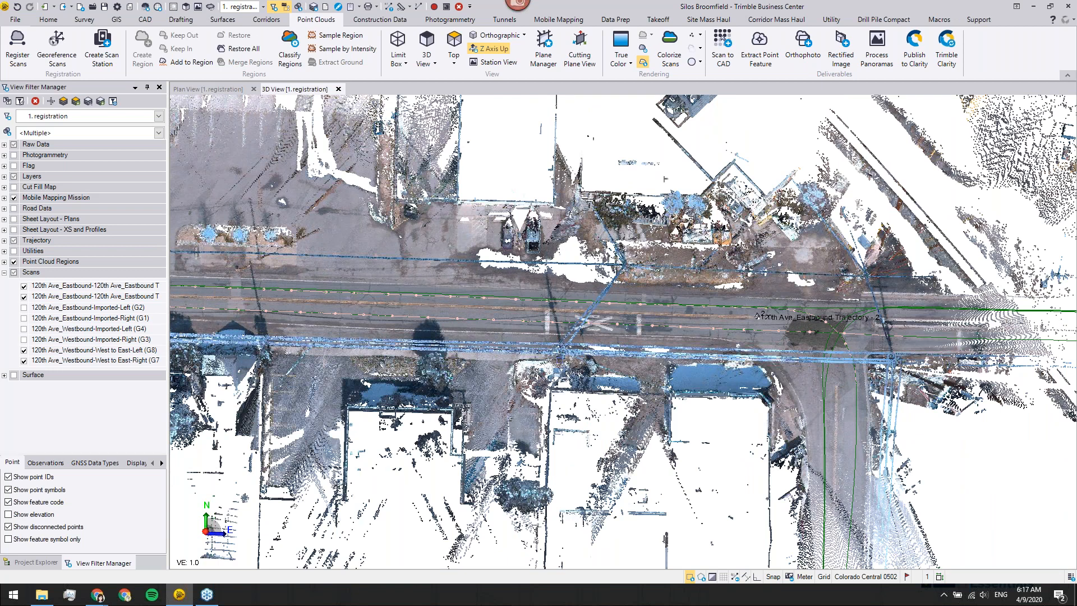
click(566, 21)
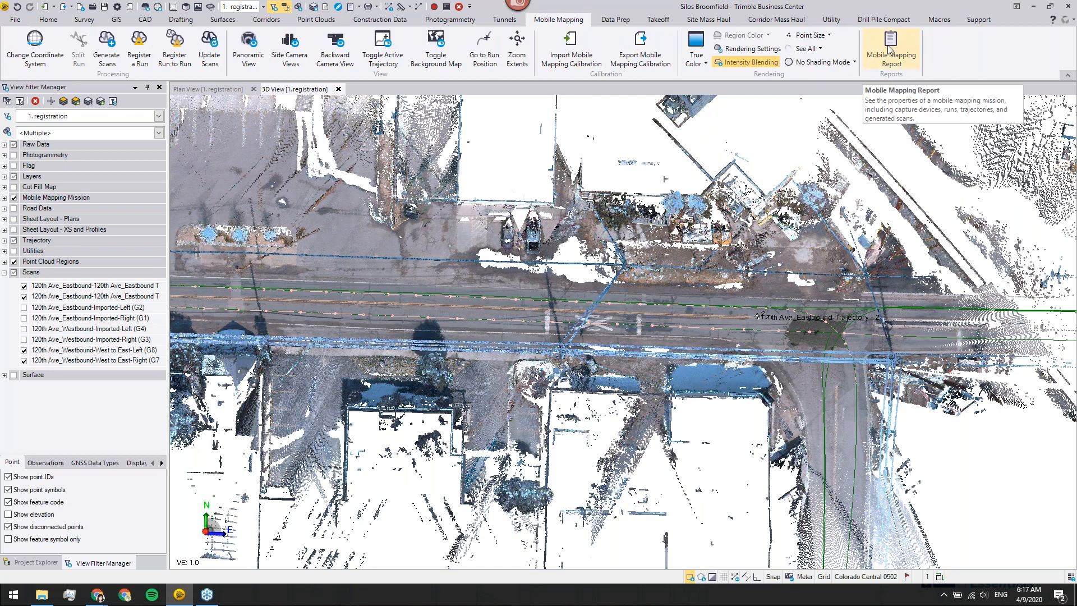
click(907, 58)
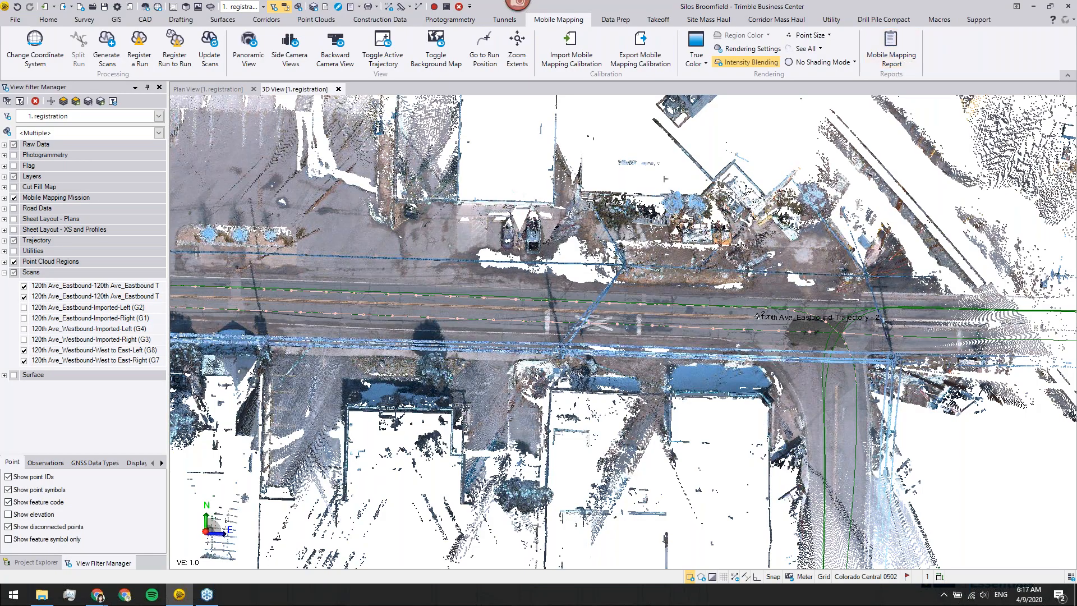
Review the West to East run-to-run registration statistics and the Eastbound control point residuals in the report, and close it
scroll(421, 365, down, 3)
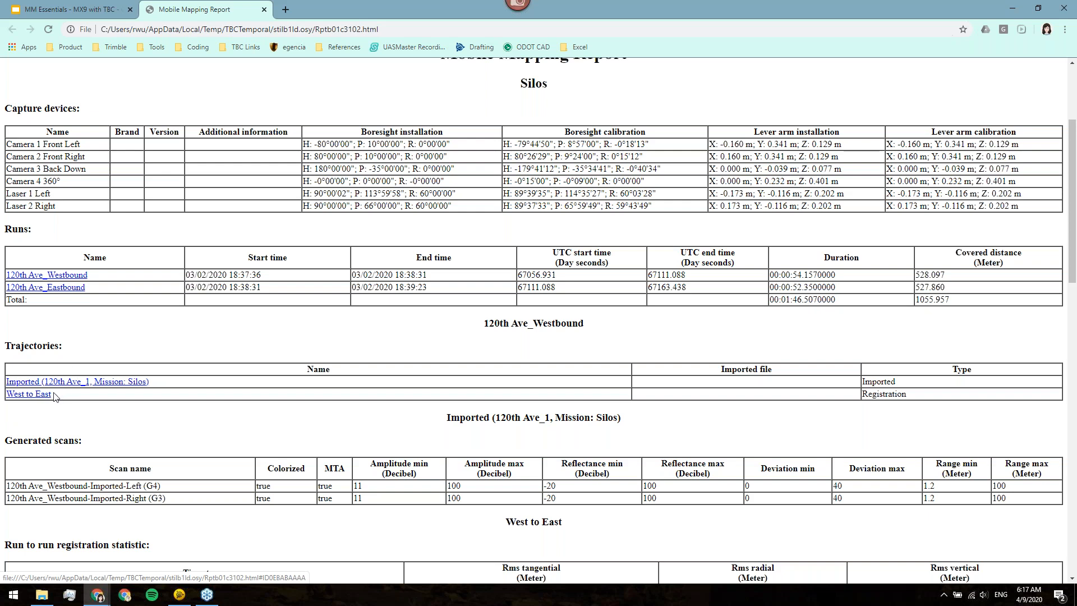
click(79, 381)
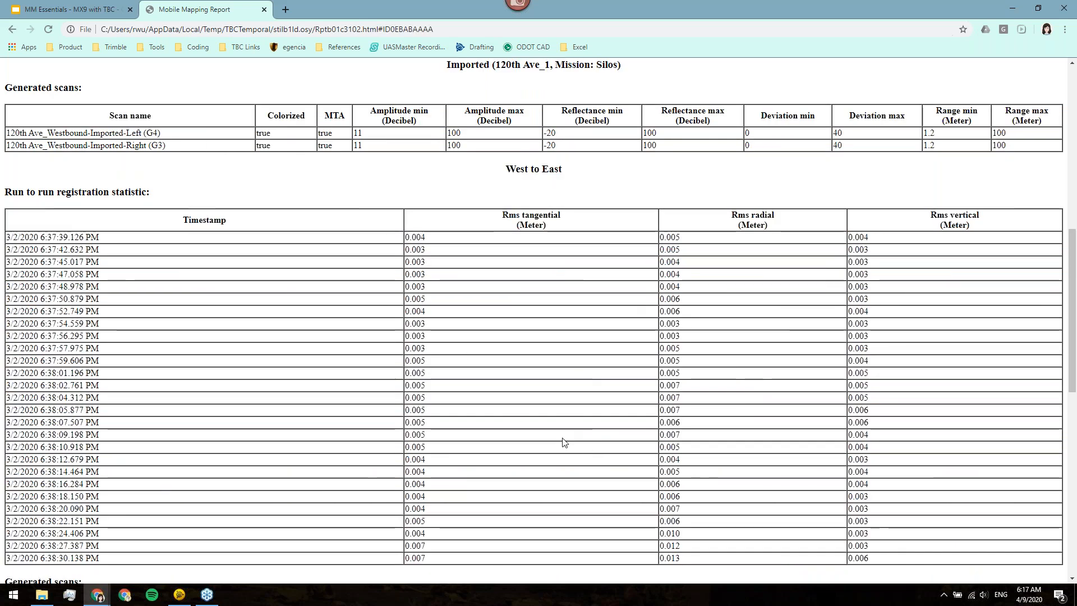
scroll(555, 443, down, 4)
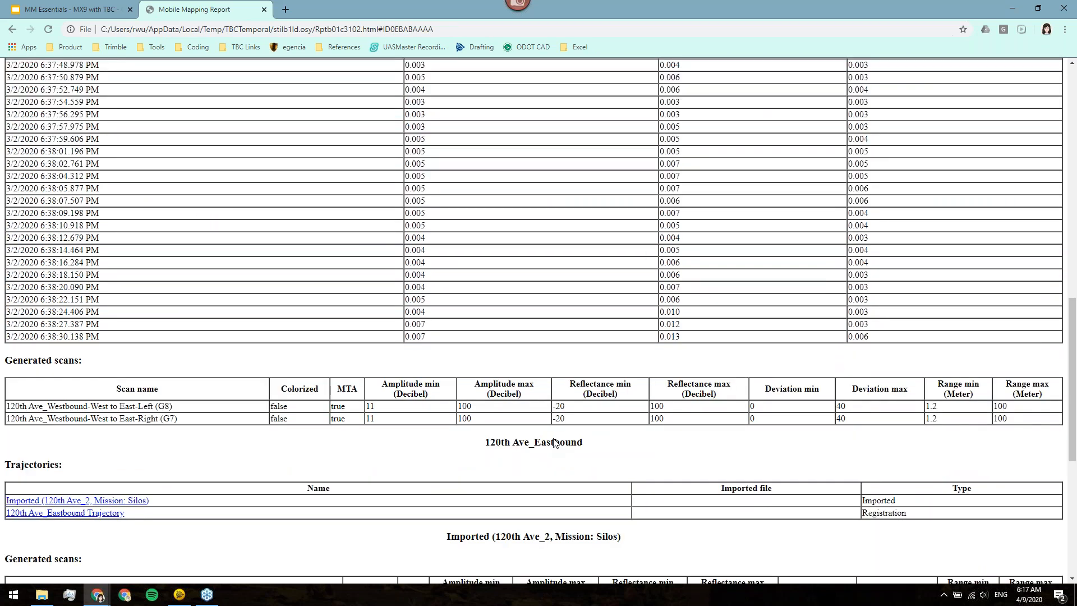
scroll(554, 443, down, 6)
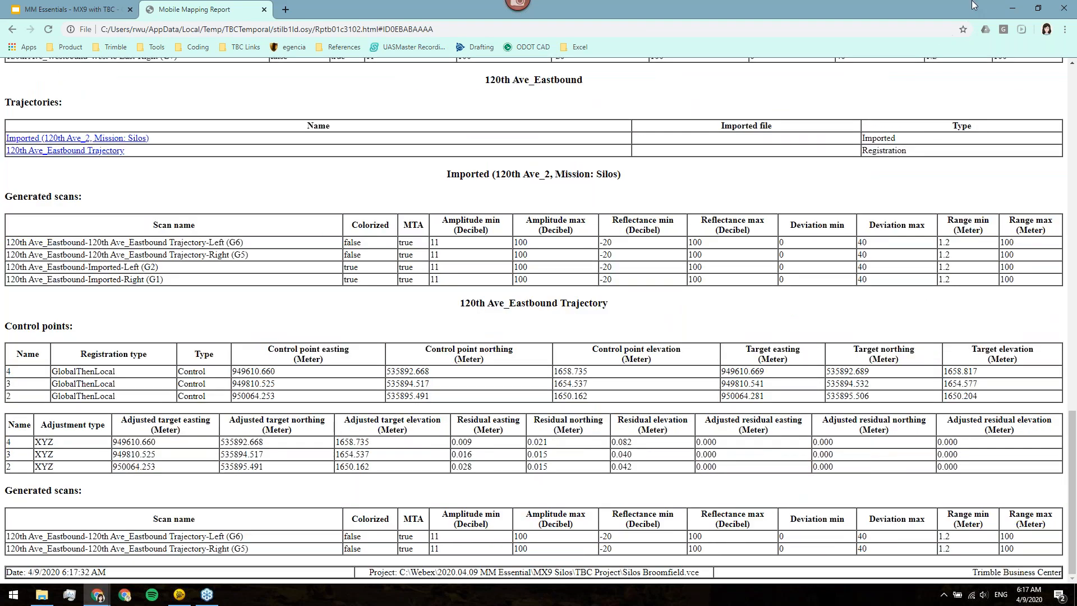
click(264, 9)
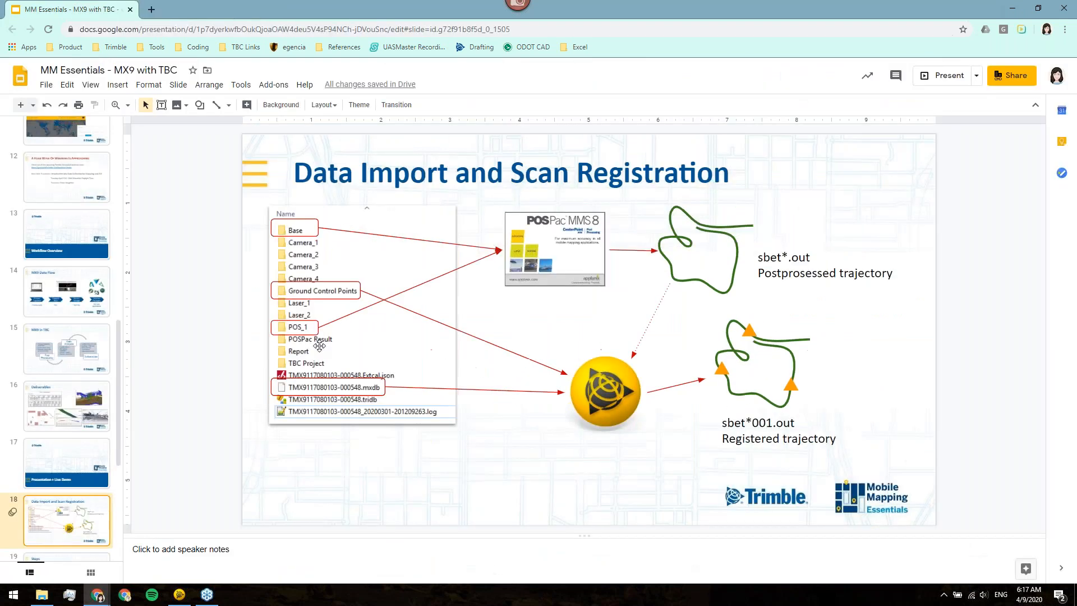
Go past the Steps slide to Point Cloud Classification and Cleanup in the MX9 with TBC presentation and start presenting
key(Down)
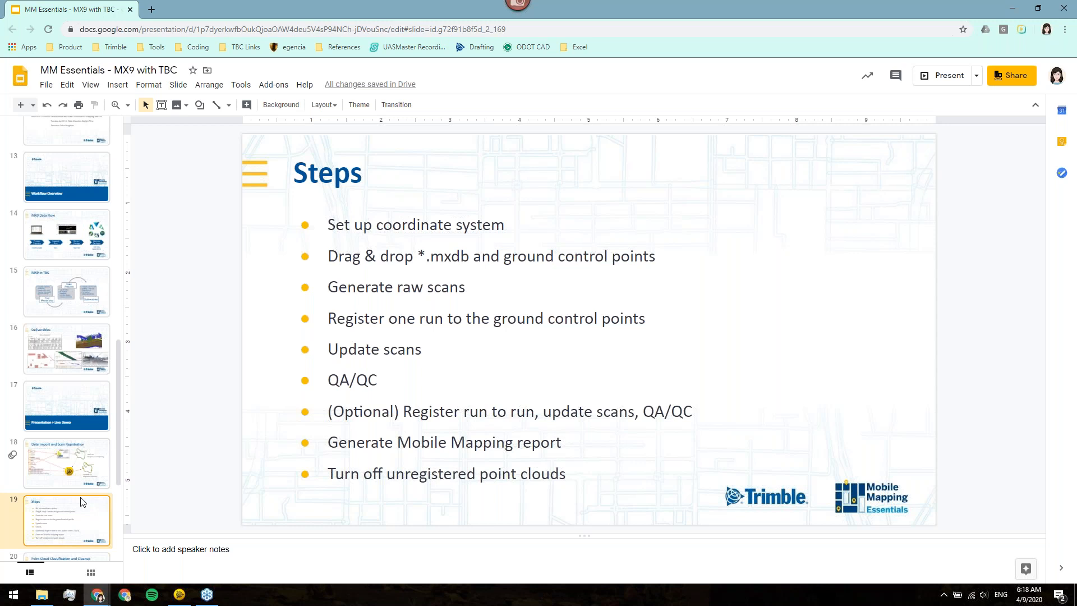
scroll(81, 501, down, 2)
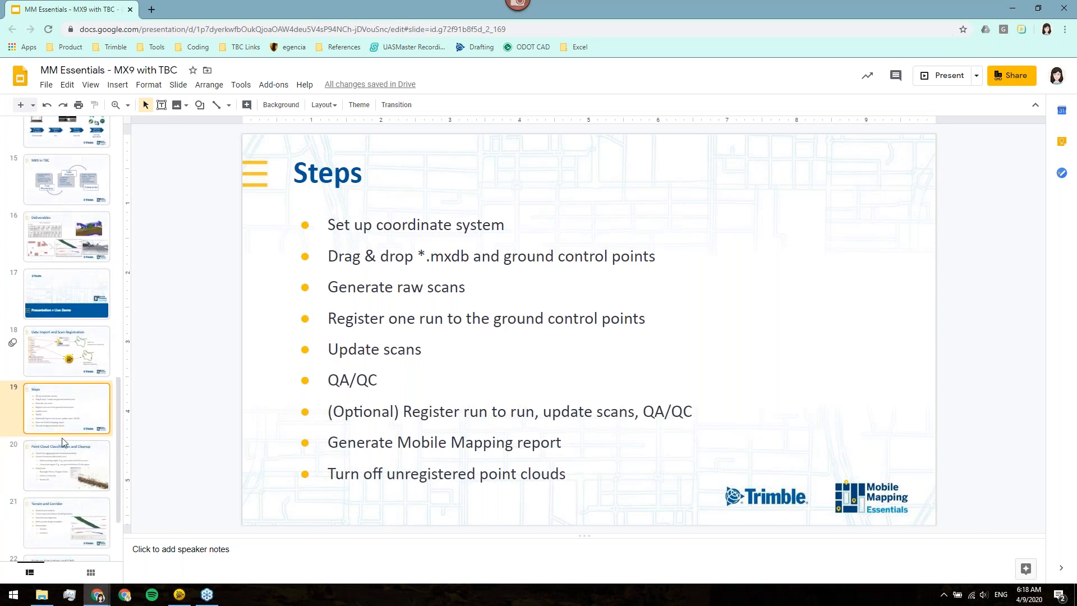
click(56, 485)
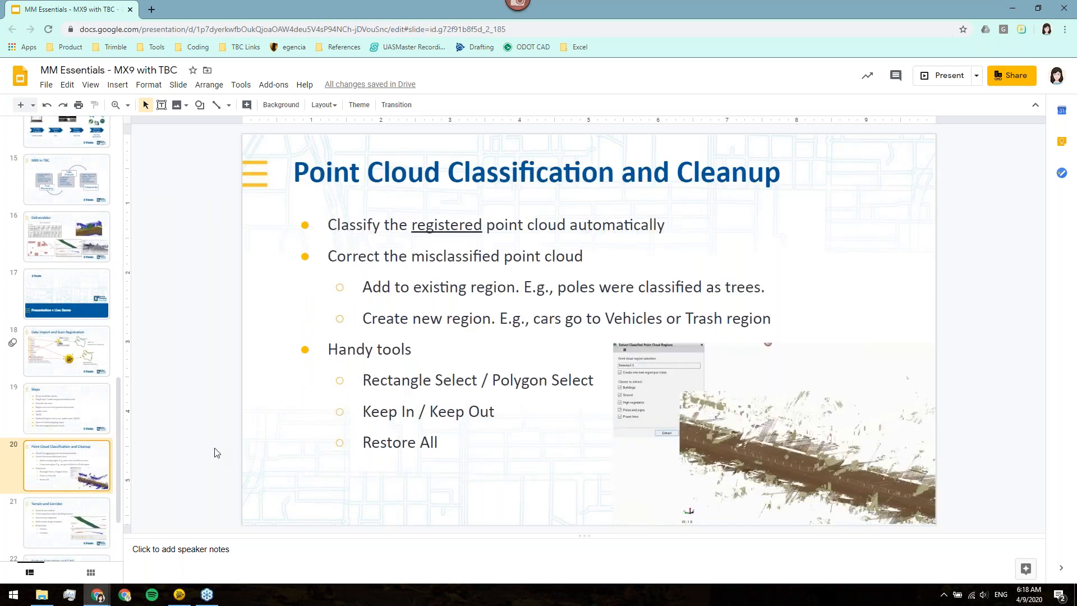
click(942, 75)
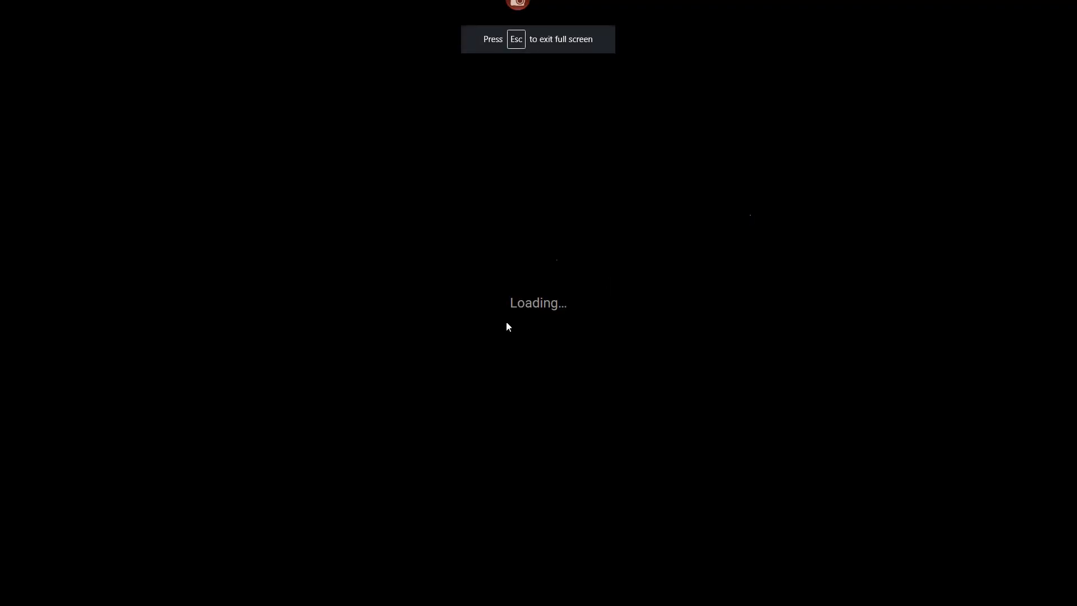
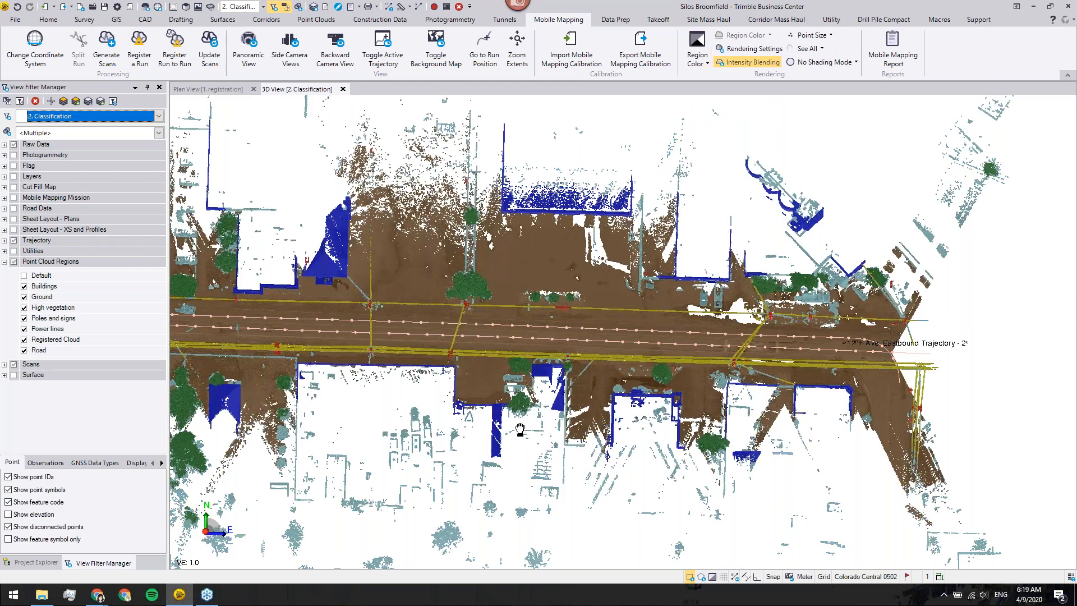
Open the classified region extraction settings for the point cloud, review the classes to extract, and close them without extracting
scroll(622, 336, up, 3)
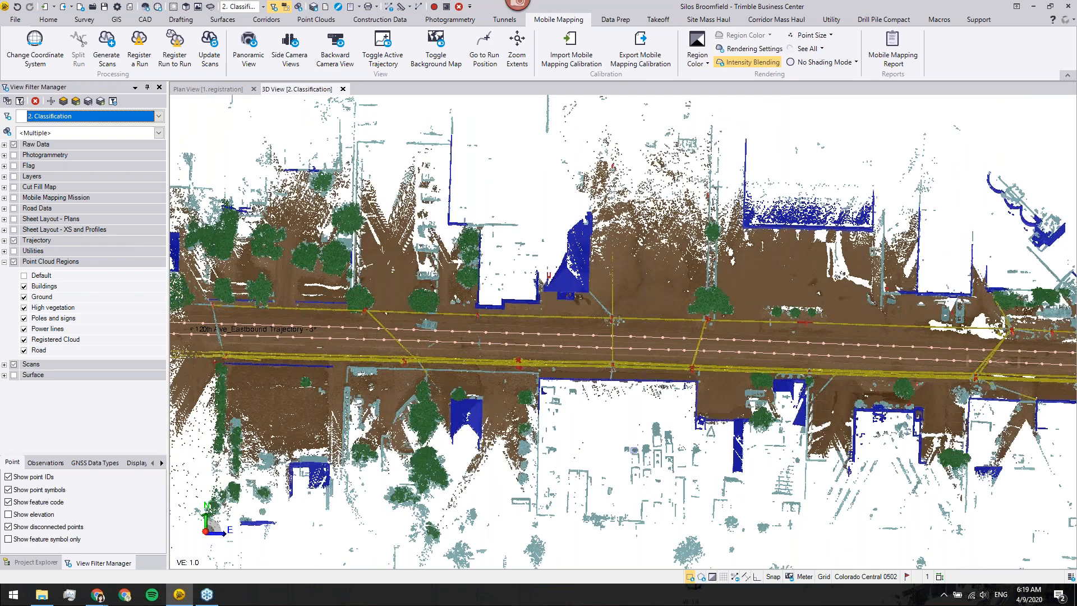
right_drag(470, 312, 333, 230)
click(316, 20)
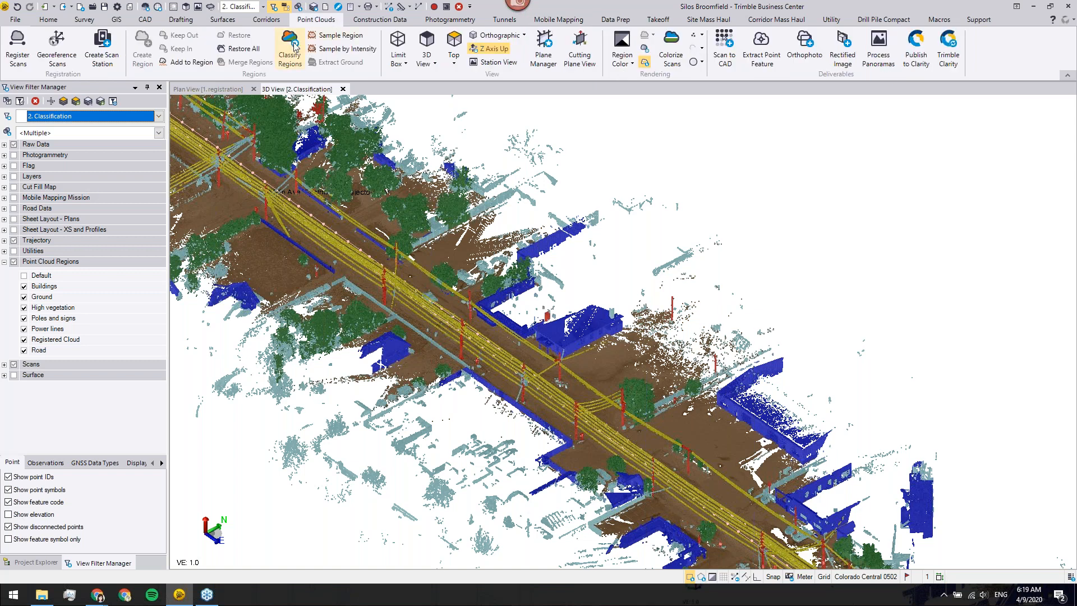
click(289, 48)
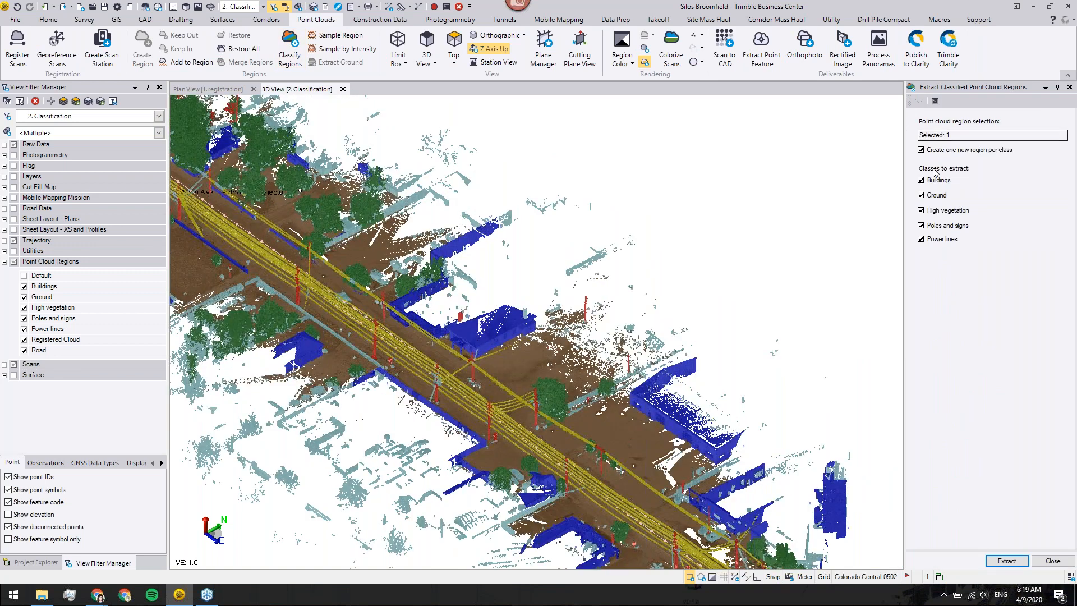
click(1052, 561)
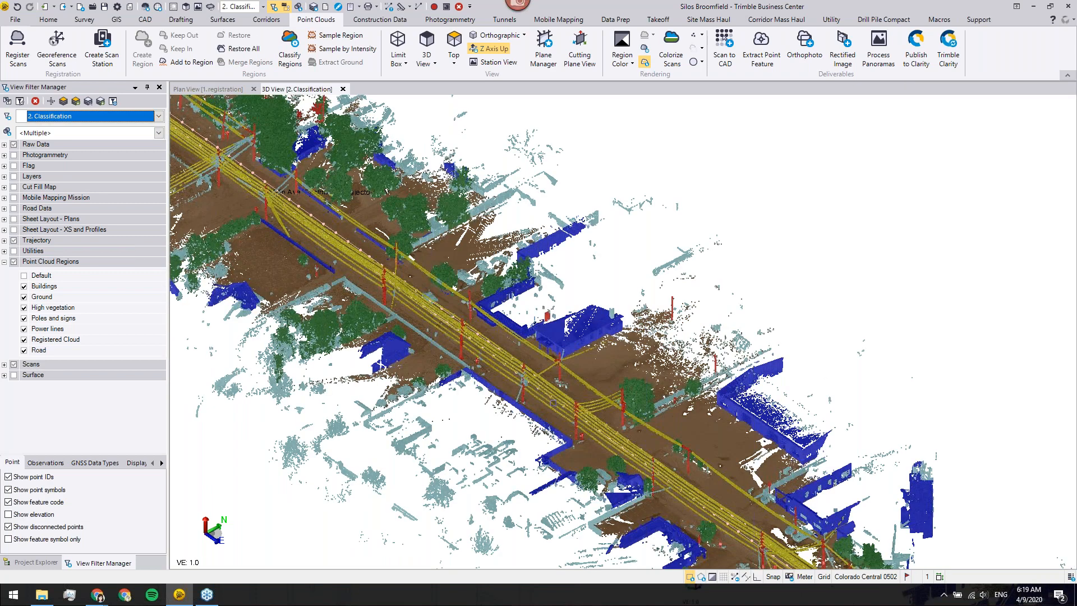
Hide all point cloud regions except Registered Cloud to isolate the unclassified points along the corridor
middle_drag(553, 402, 635, 303)
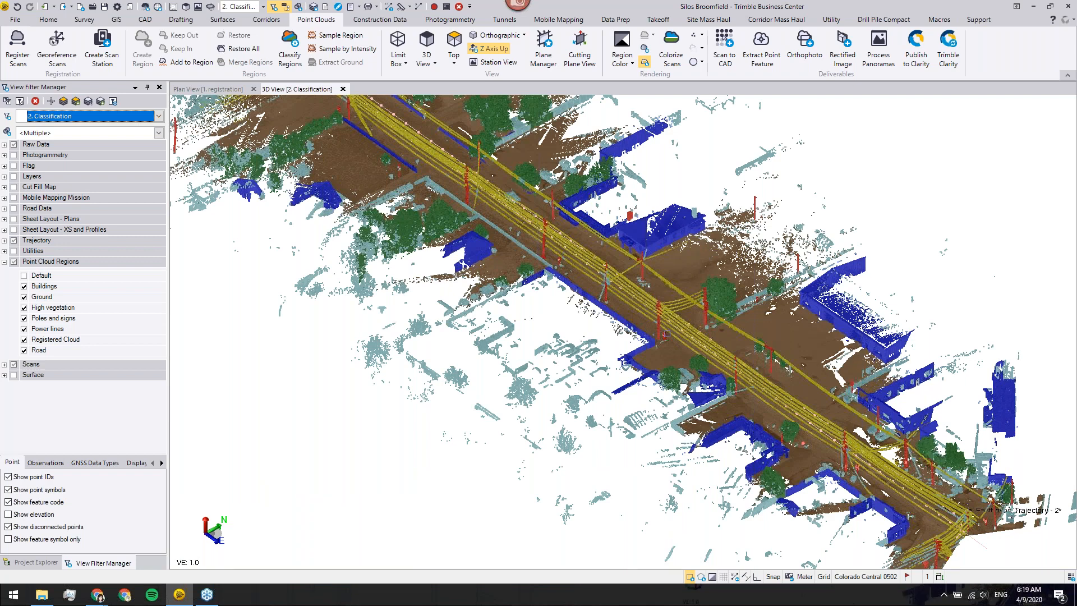
mouse_move(669, 334)
middle_down()
mouse_move(689, 304)
mouse_move(688, 315)
middle_up()
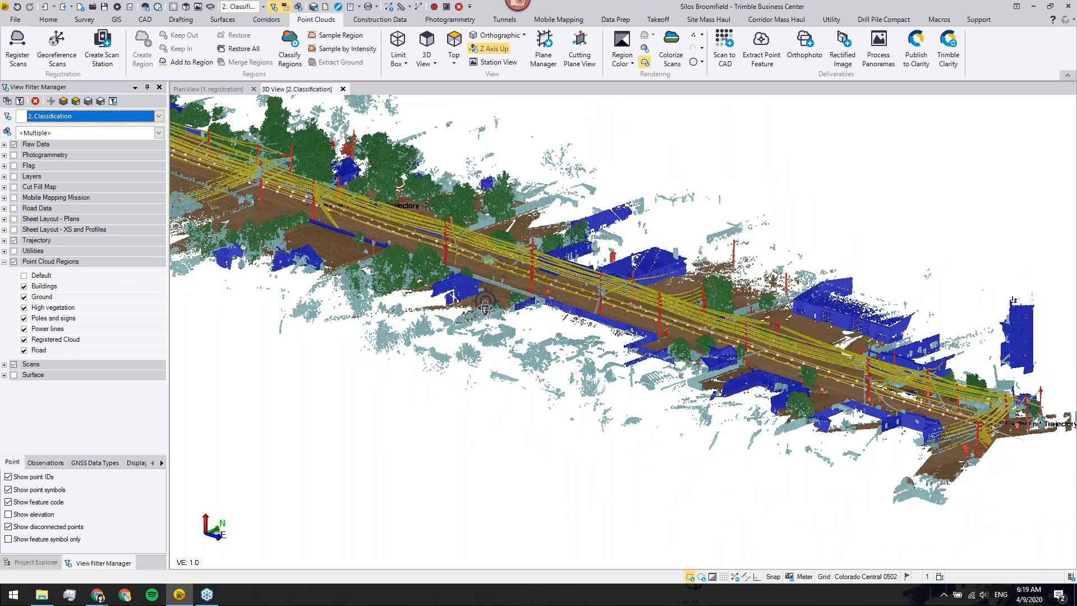
scroll(485, 337, up, 3)
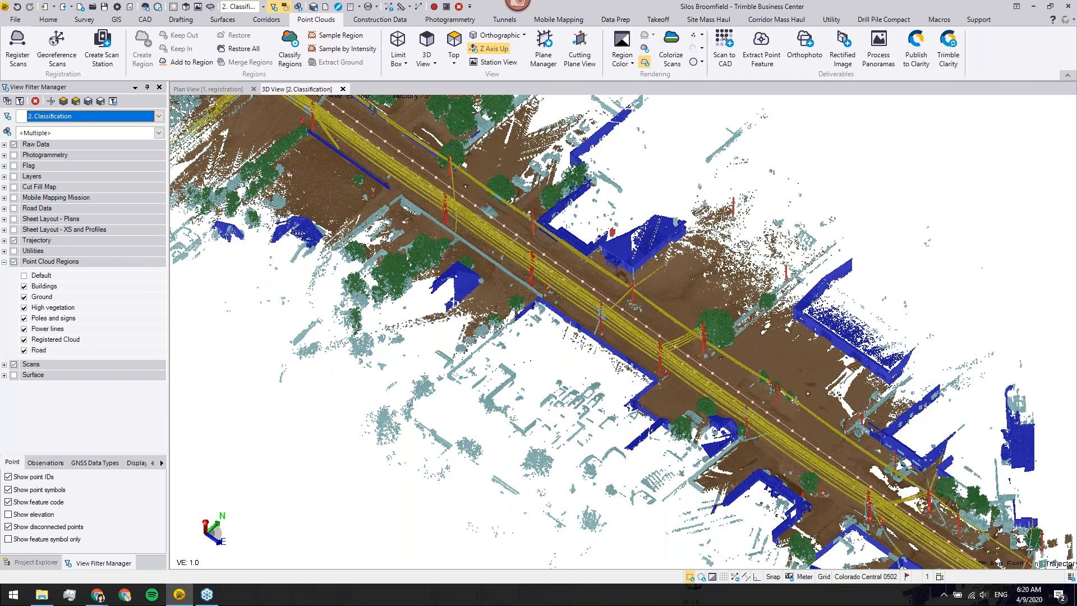
middle_drag(454, 302, 485, 392)
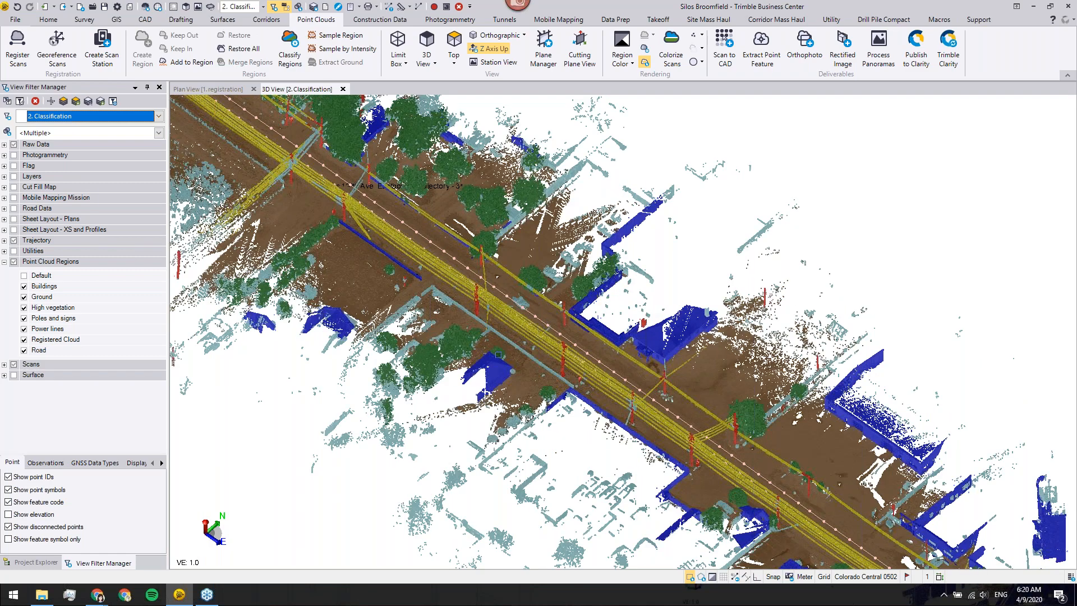
middle_drag(235, 224, 321, 360)
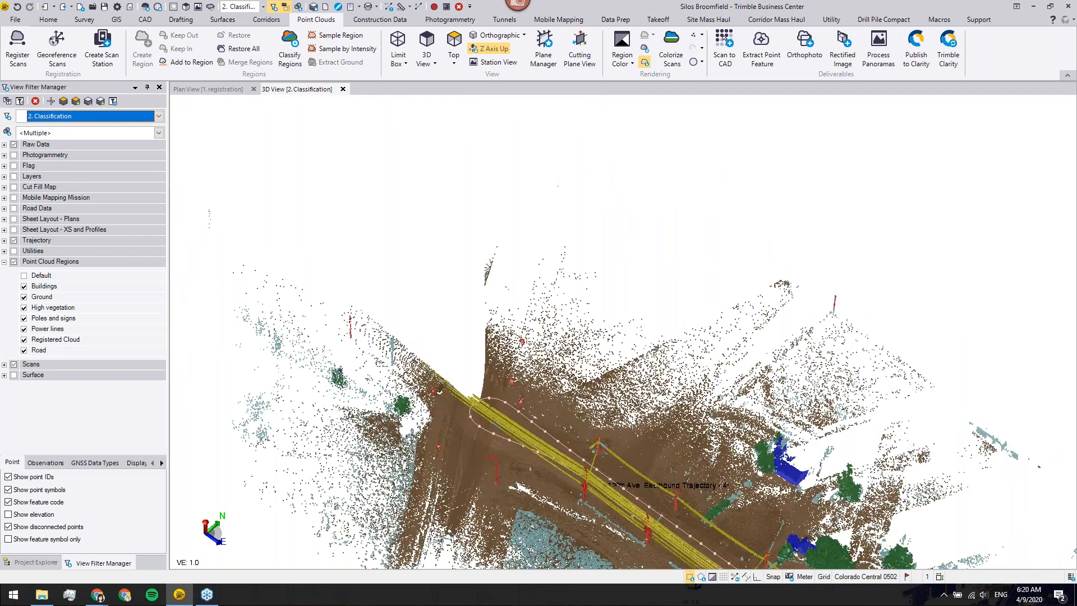
middle_drag(599, 484, 437, 279)
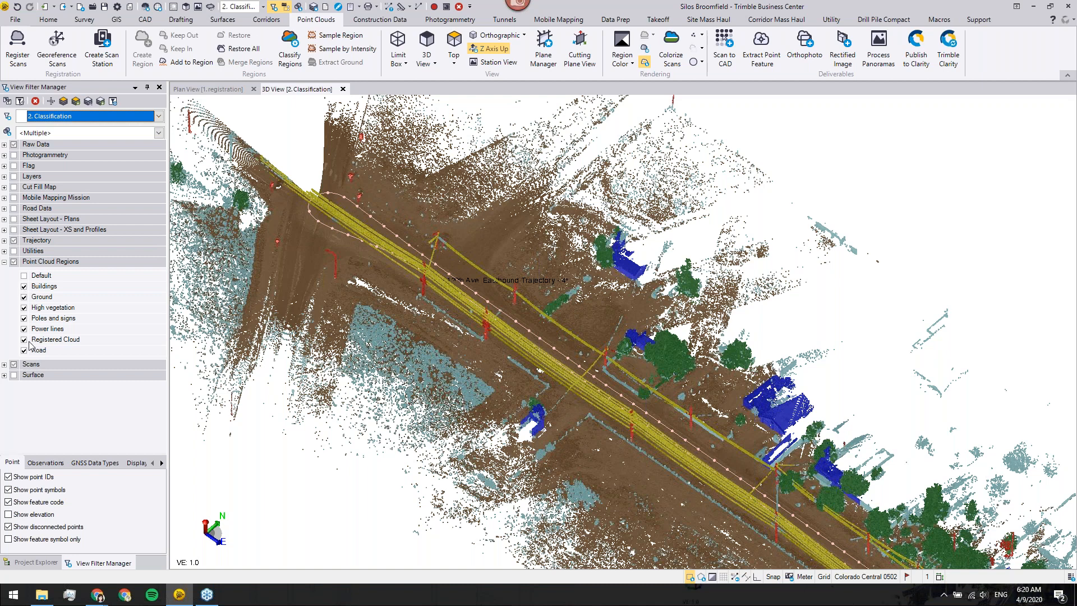
click(14, 261)
click(23, 339)
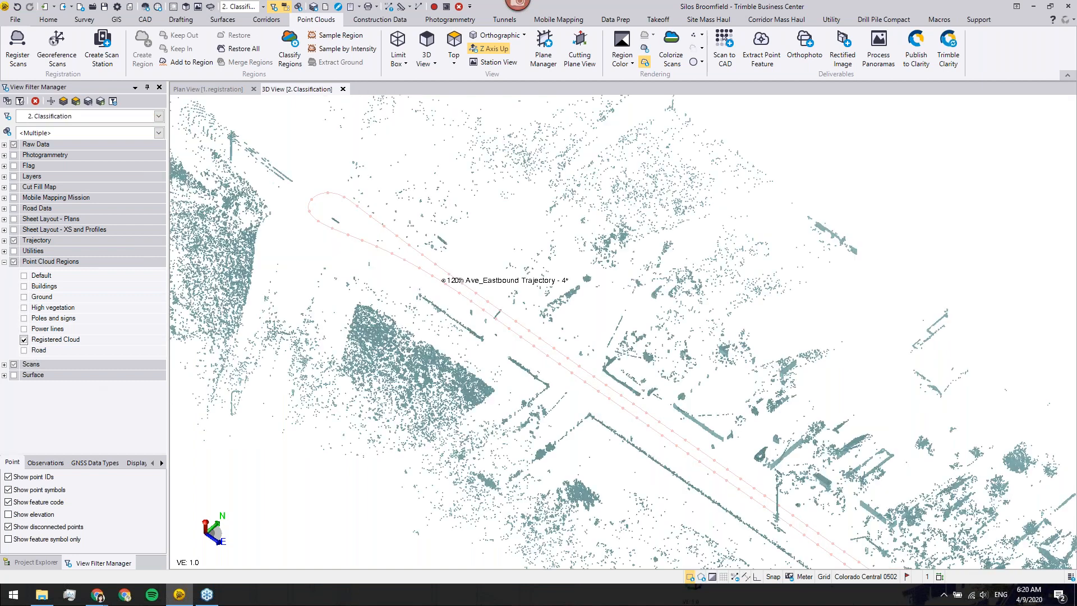
Start adding points to a region and polygon-select the unclassified overhead wire crossing the road near the shelter
middle_drag(555, 368, 314, 212)
scroll(625, 351, up, 4)
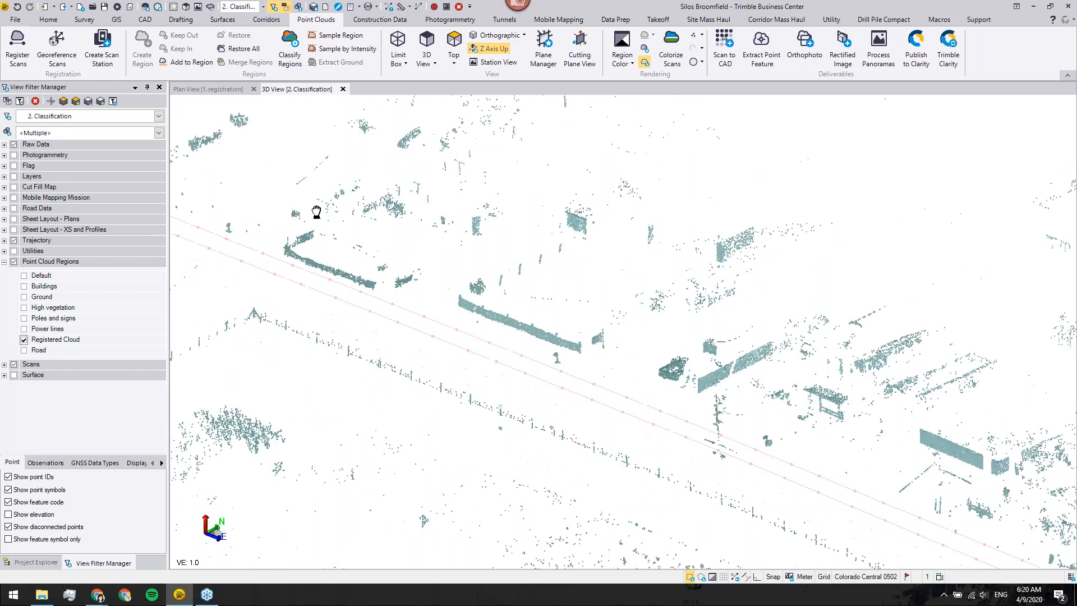
middle_drag(690, 393, 414, 241)
scroll(452, 283, up, 4)
mouse_move(458, 286)
middle_down()
mouse_move(472, 281)
mouse_move(482, 295)
mouse_move(478, 288)
middle_up()
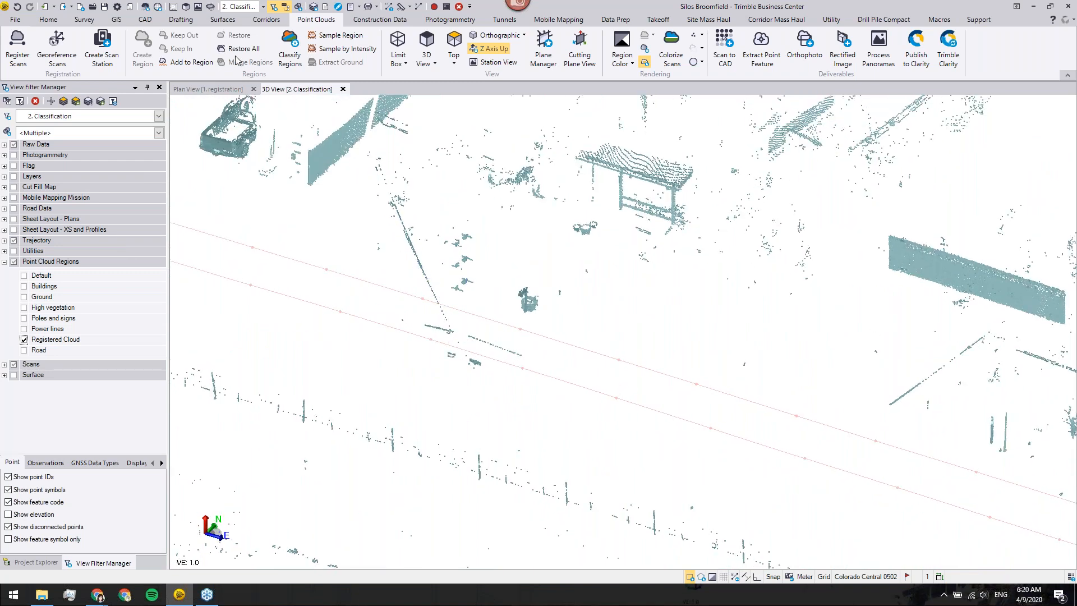
click(180, 63)
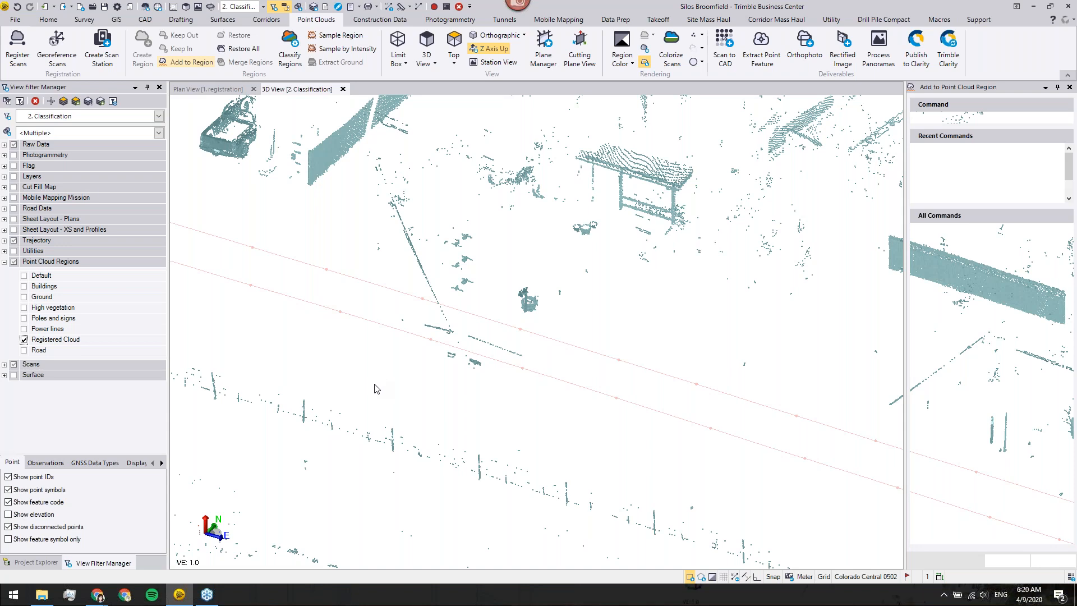
middle_drag(480, 264, 589, 323)
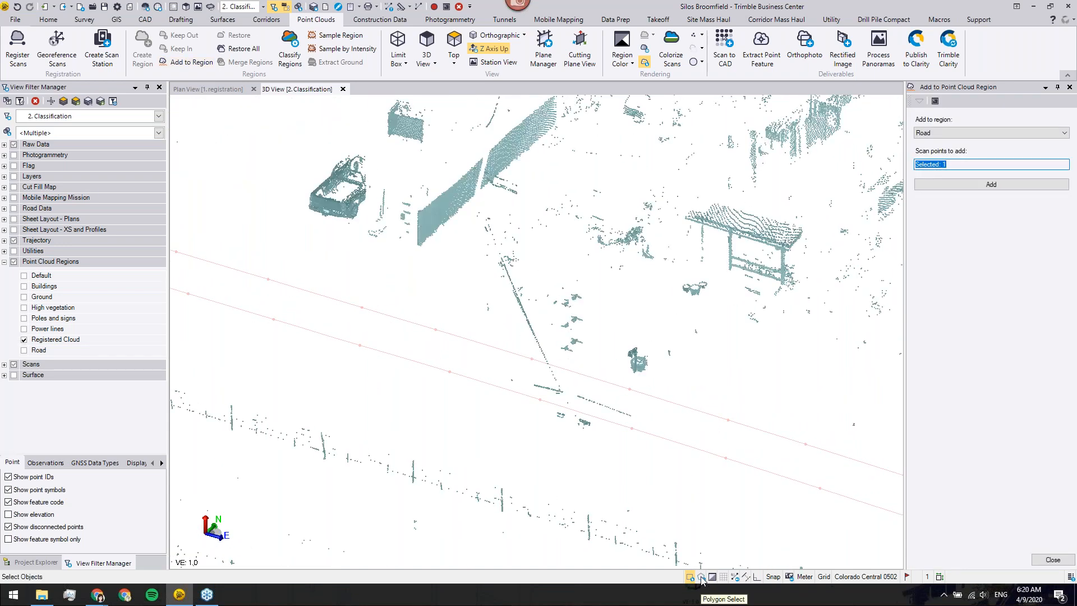
click(700, 578)
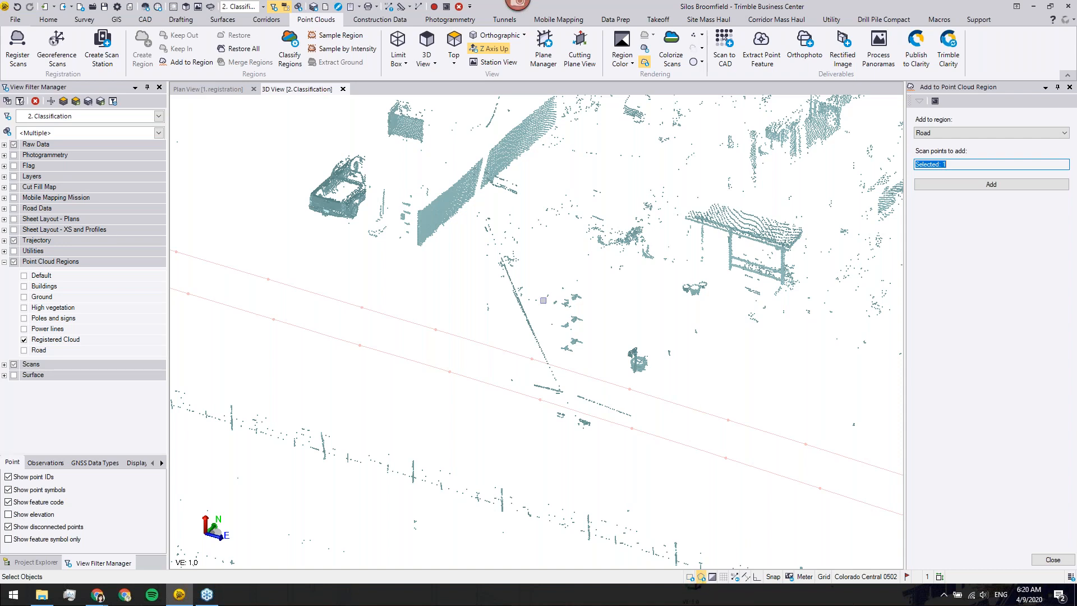
scroll(514, 294, up, 3)
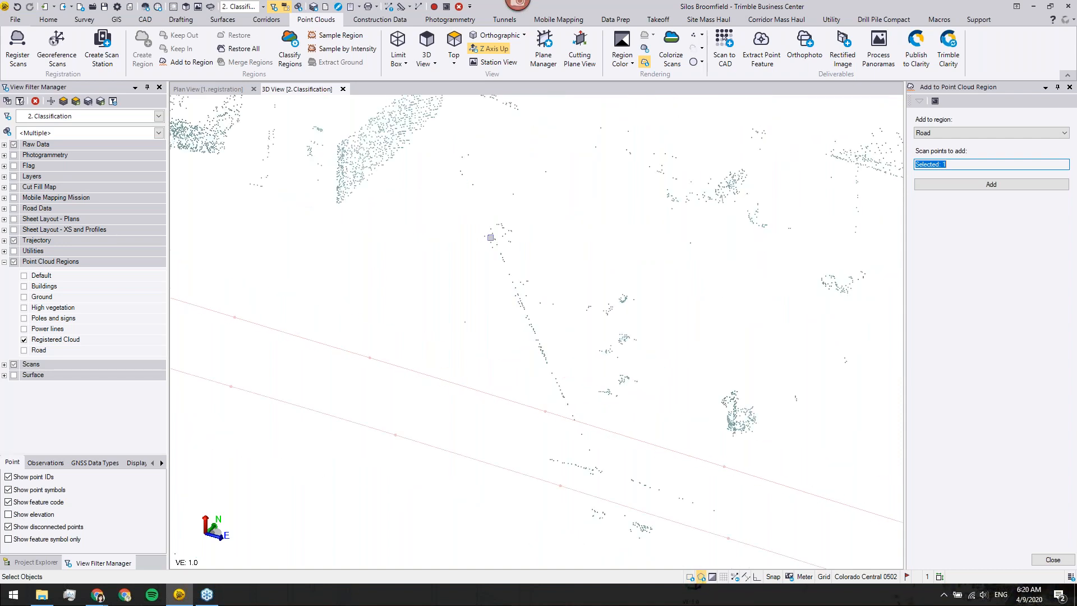
click(505, 246)
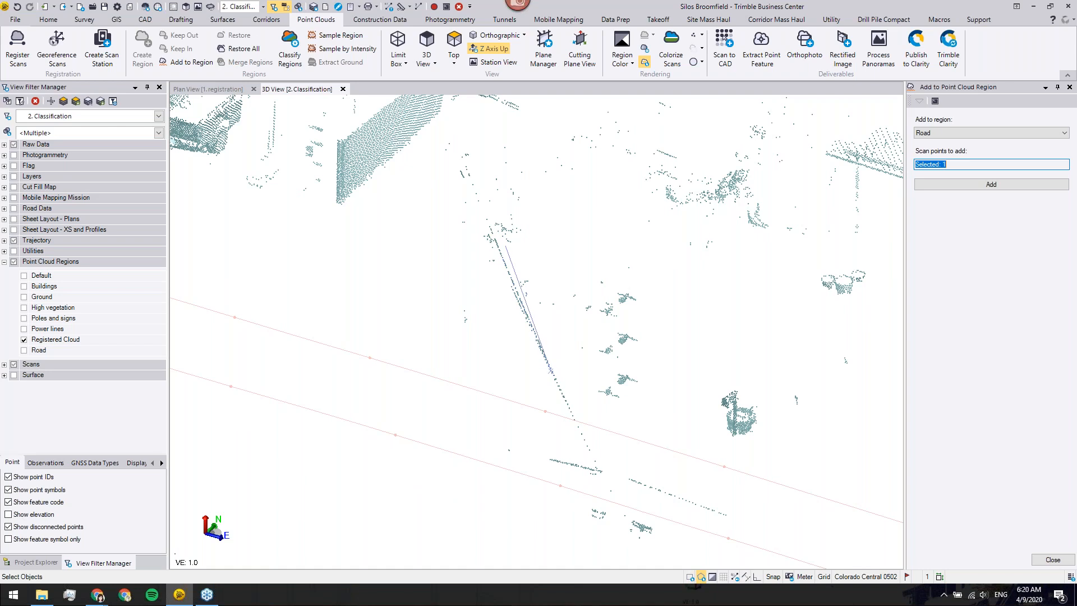
click(605, 453)
click(578, 457)
click(523, 336)
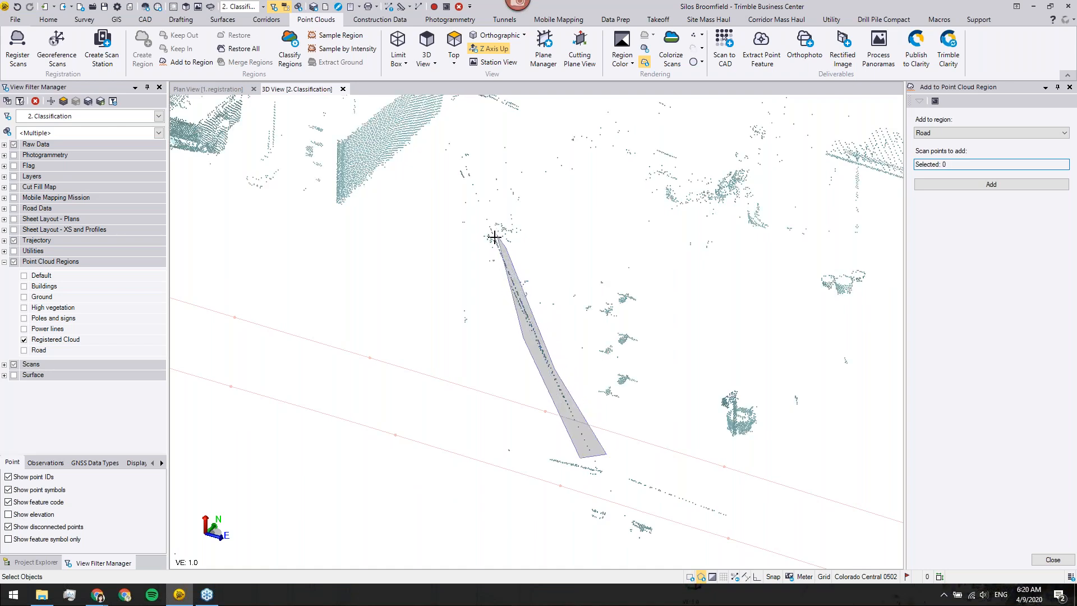
click(494, 246)
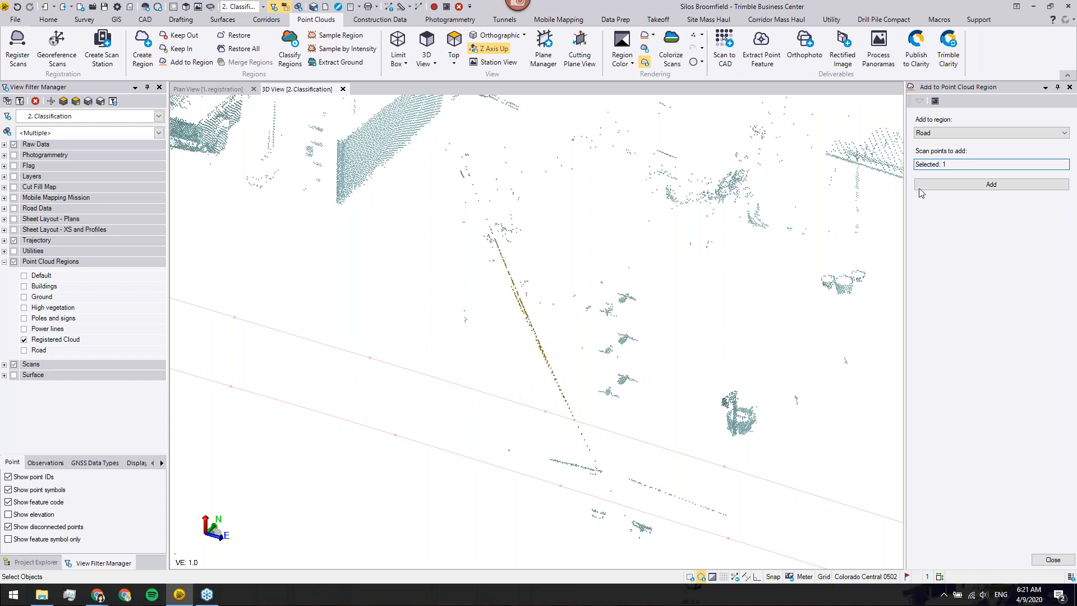
Add the selected wire points to the Power lines region
click(979, 131)
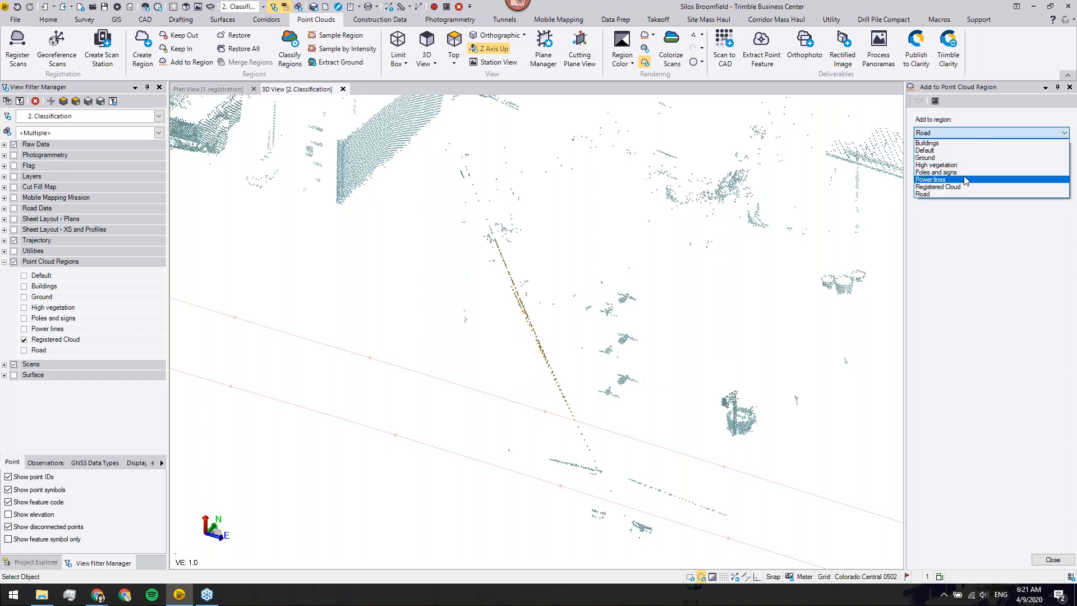
click(963, 179)
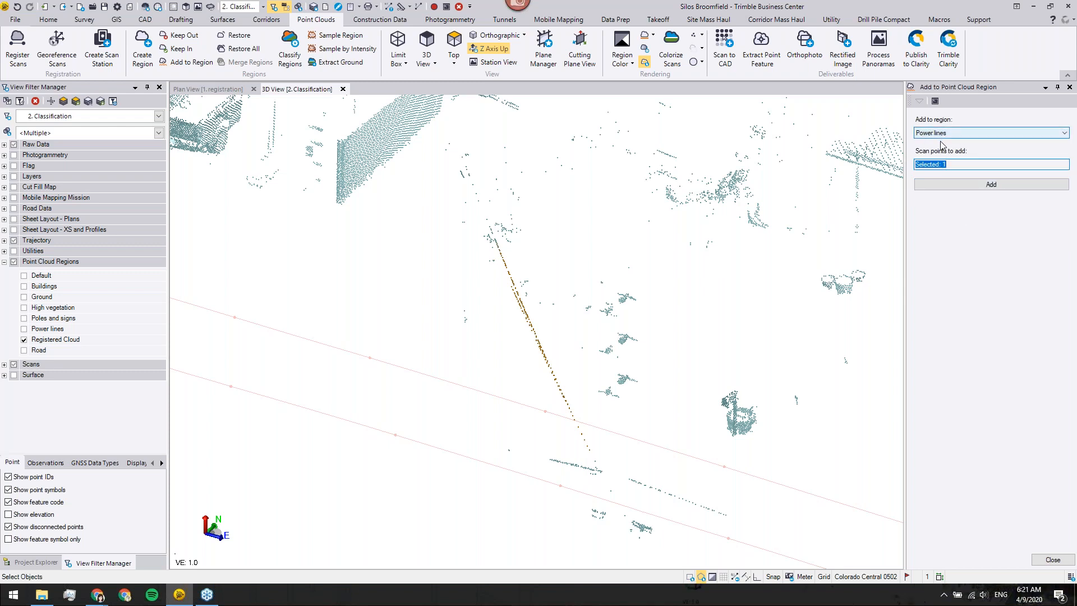
click(990, 184)
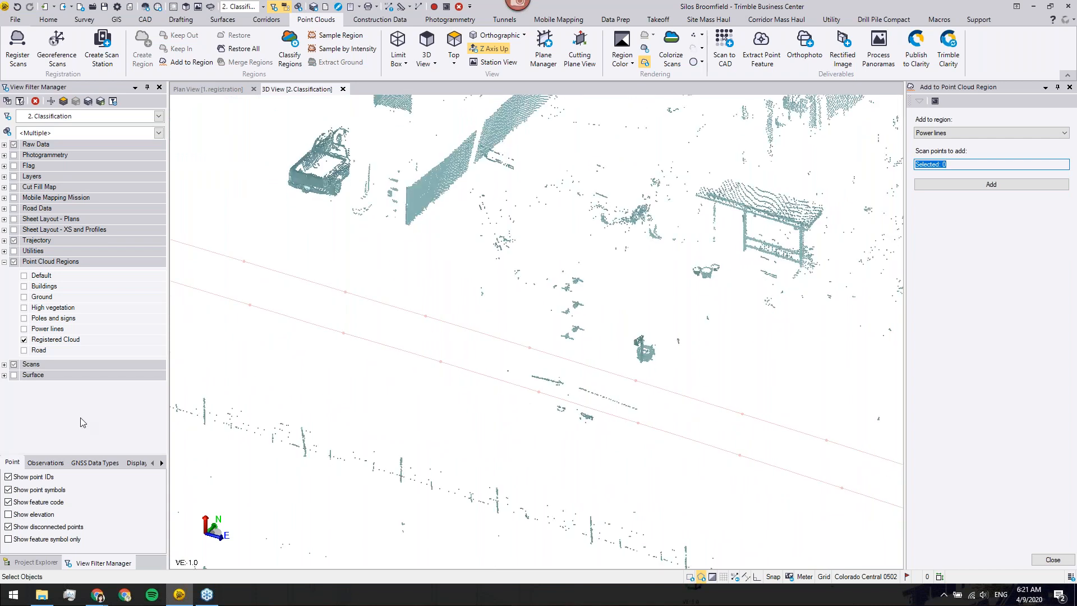
Display only the Power lines region to check the added wire, and switch back to showing only Registered Cloud
click(23, 339)
click(23, 328)
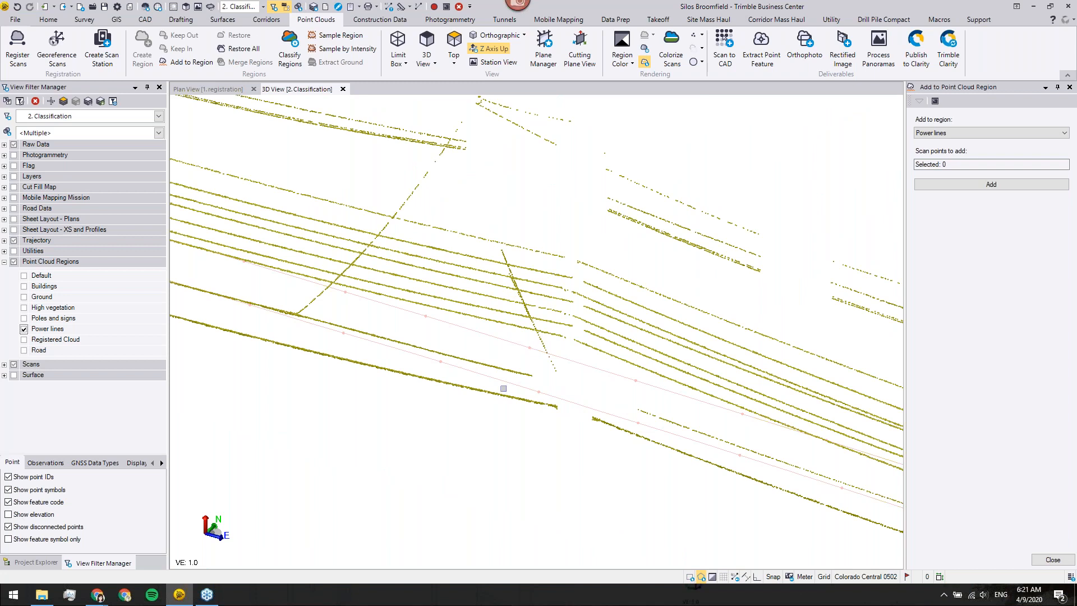
click(24, 329)
click(23, 339)
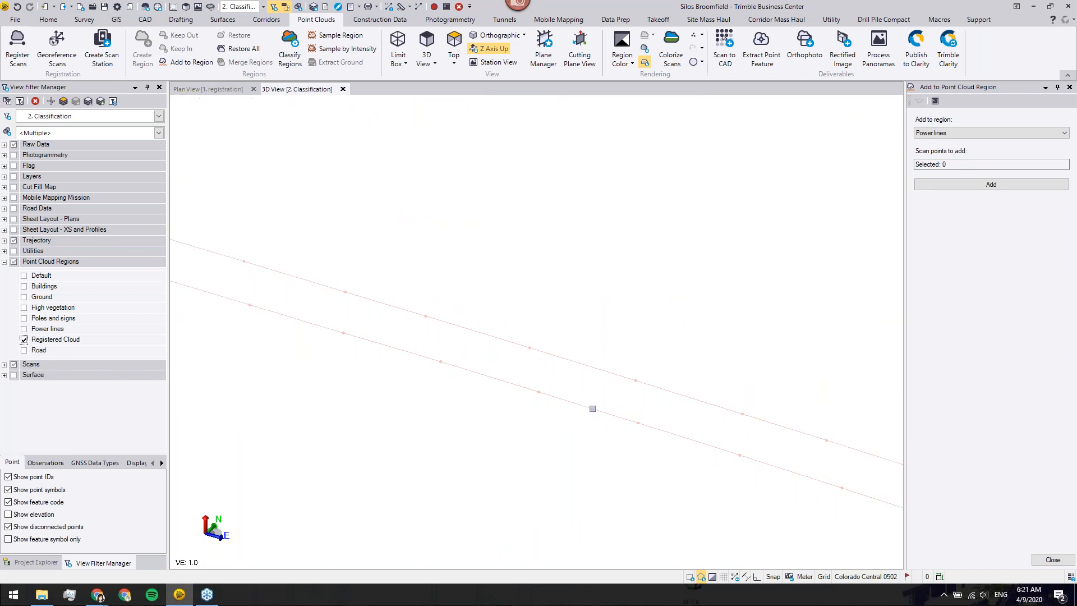
Select the unclassified vehicle points beside the road with a four-corner polygon around the vehicle
scroll(645, 465, down, 2)
middle_drag(763, 521, 297, 372)
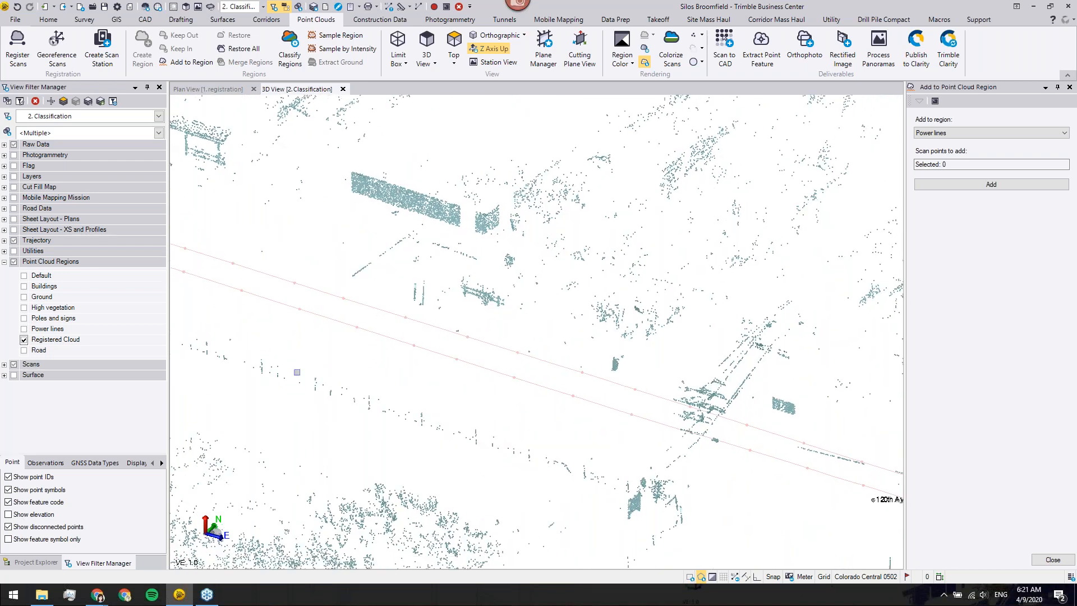
scroll(513, 381, up, 5)
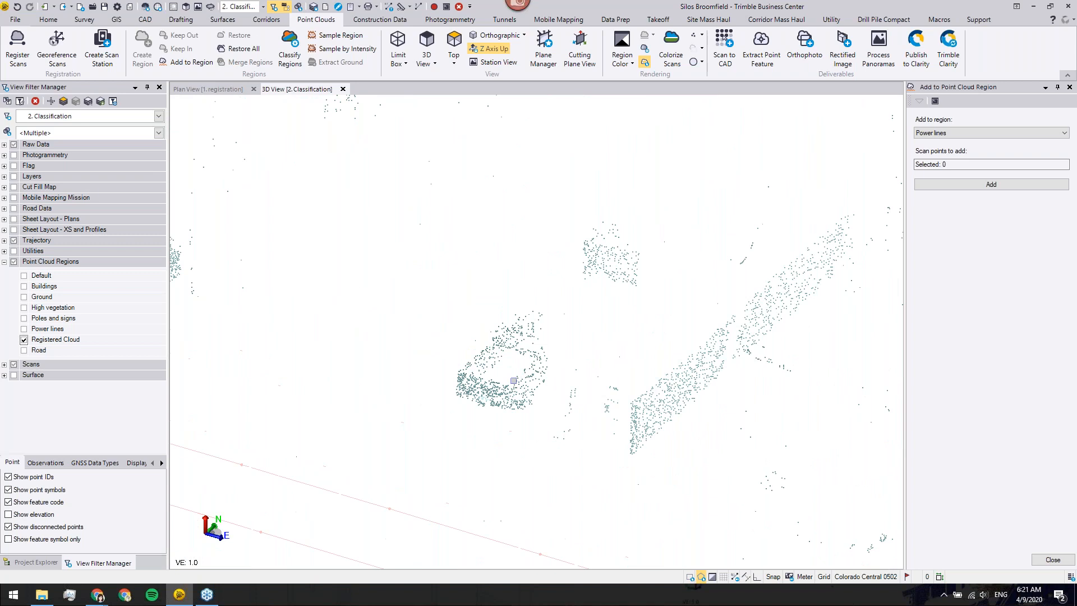
scroll(513, 380, up, 2)
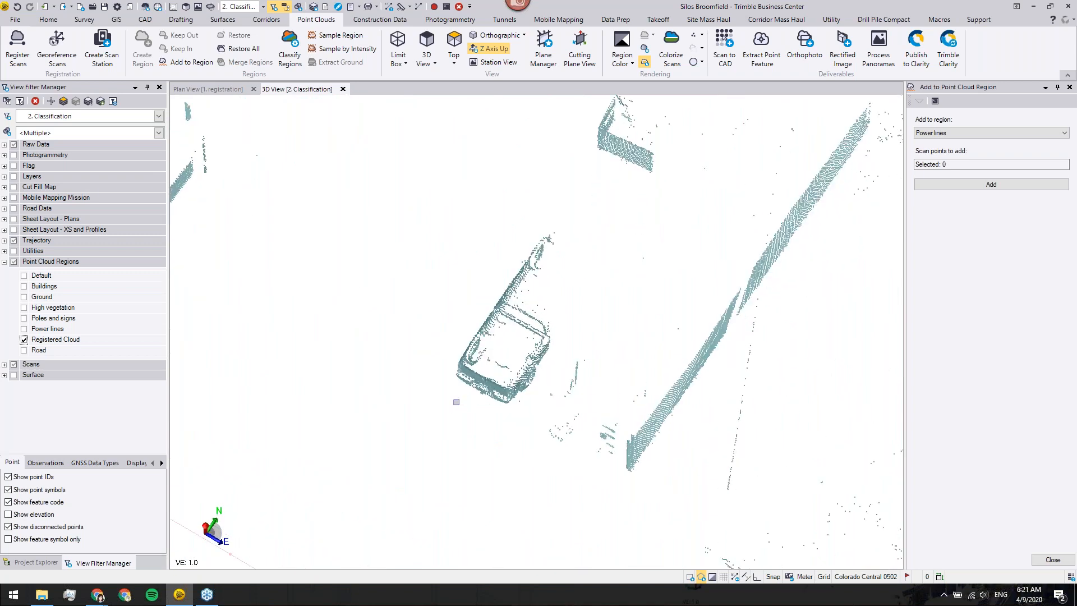
click(403, 378)
click(526, 187)
click(618, 253)
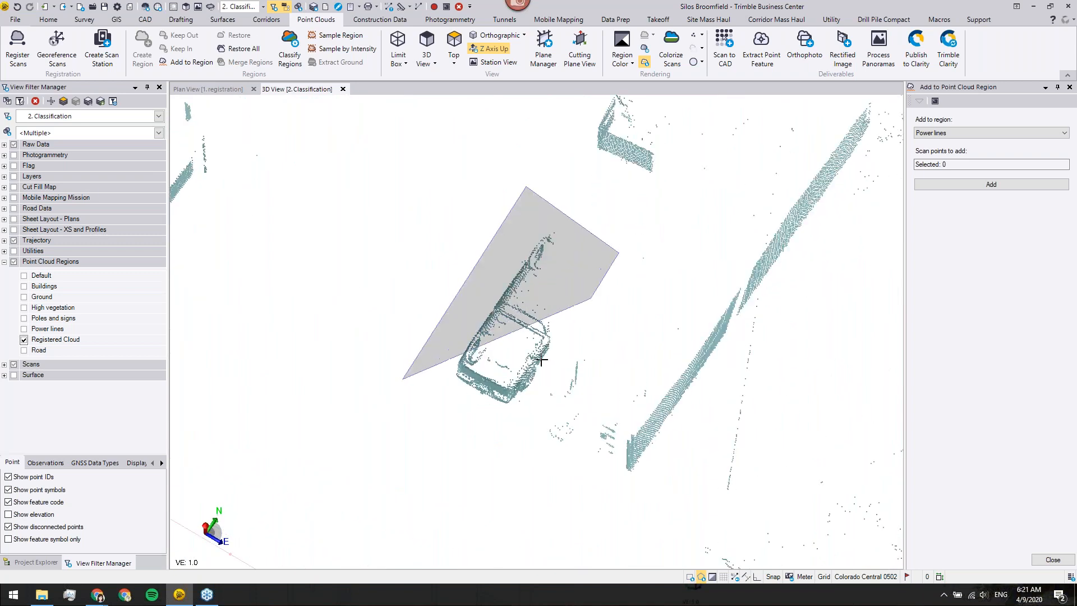
click(505, 457)
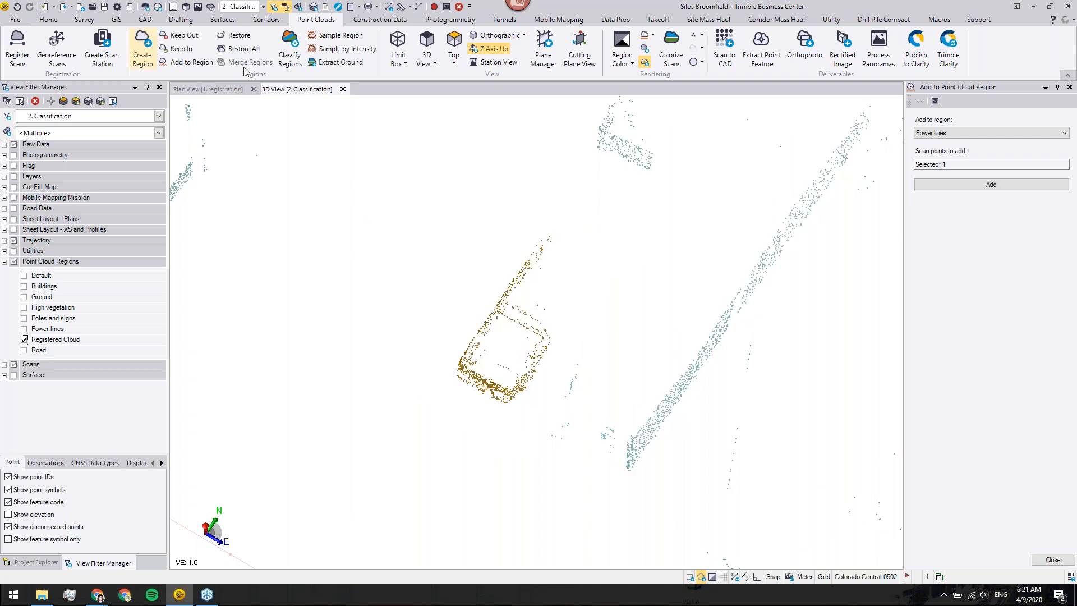
Create a new point cloud region named Vehicles from the selected vehicle points
click(962, 132)
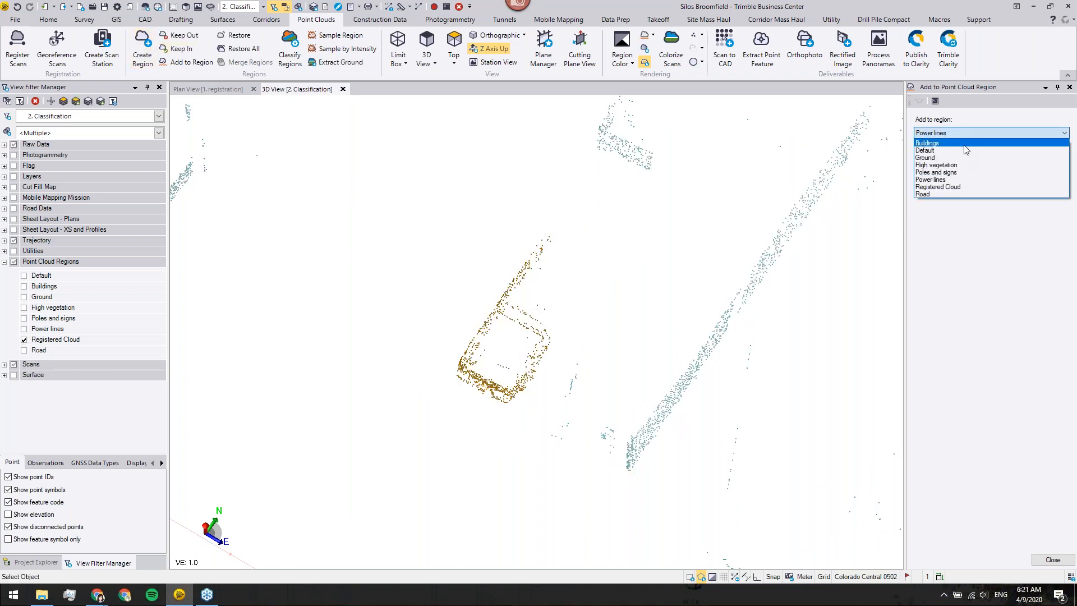
click(143, 37)
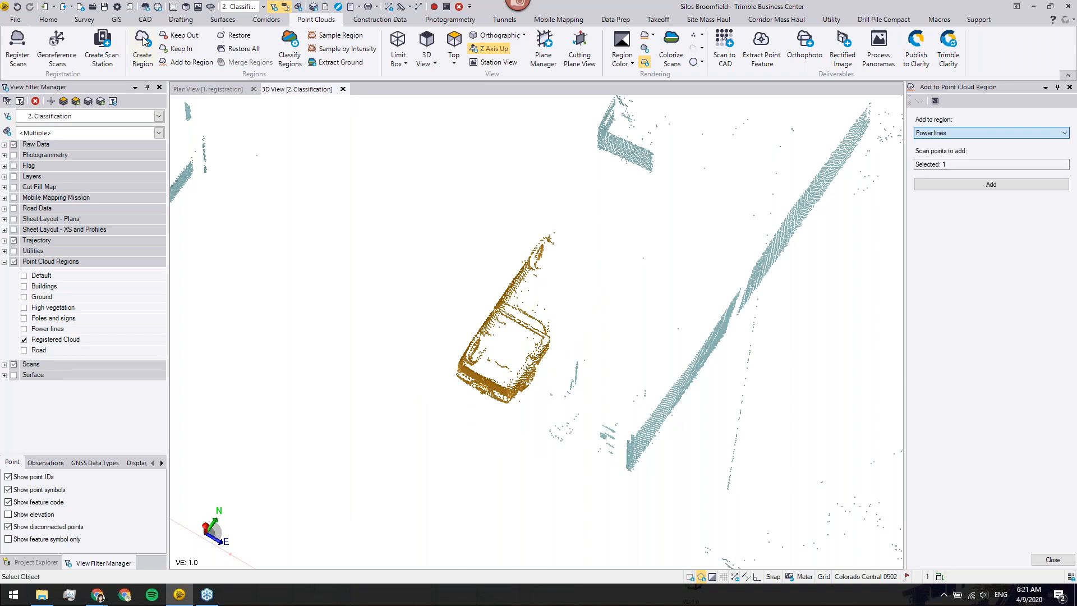
click(143, 42)
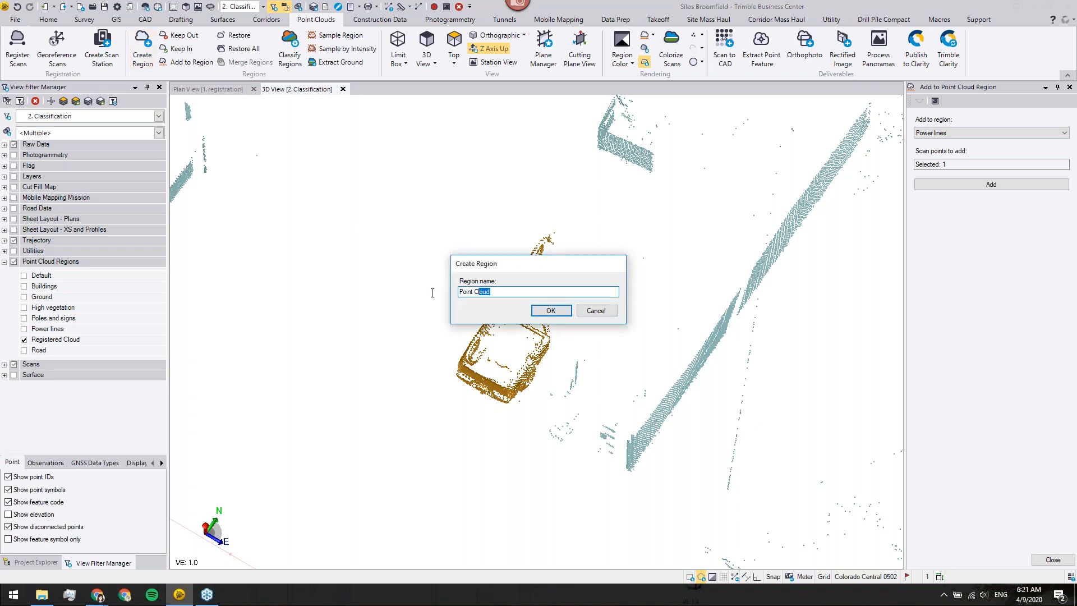
text(Vehicles)
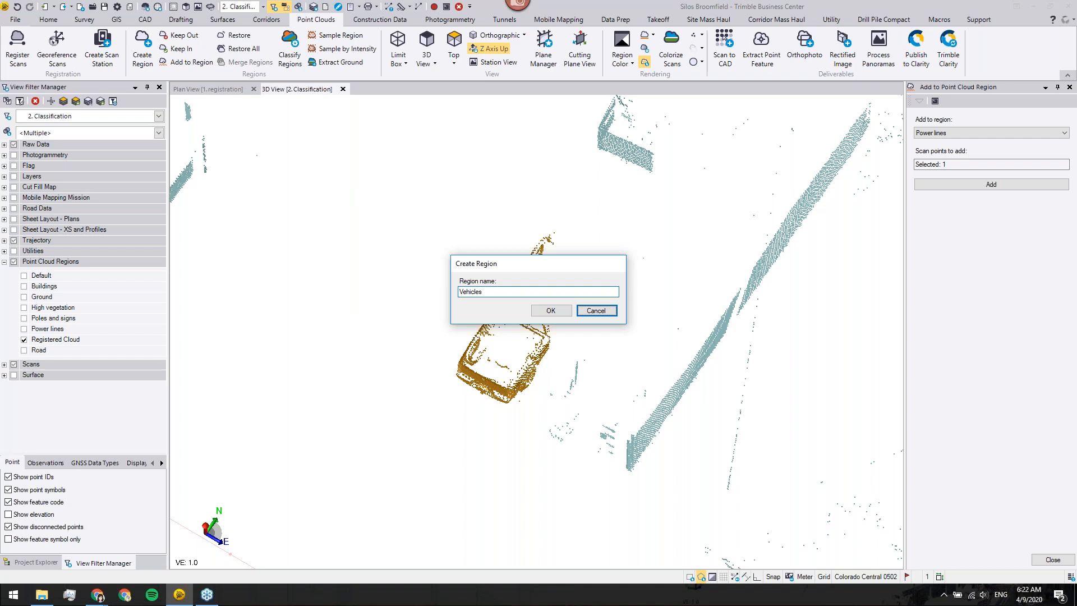
click(557, 310)
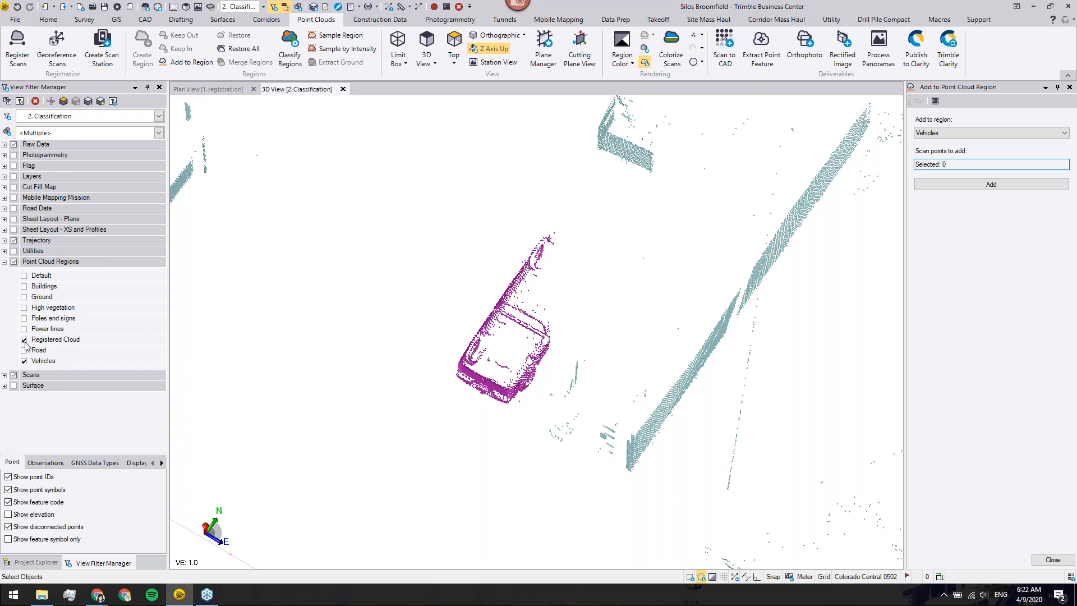
Hide and redisplay the Vehicles region to check which points it contains
click(24, 360)
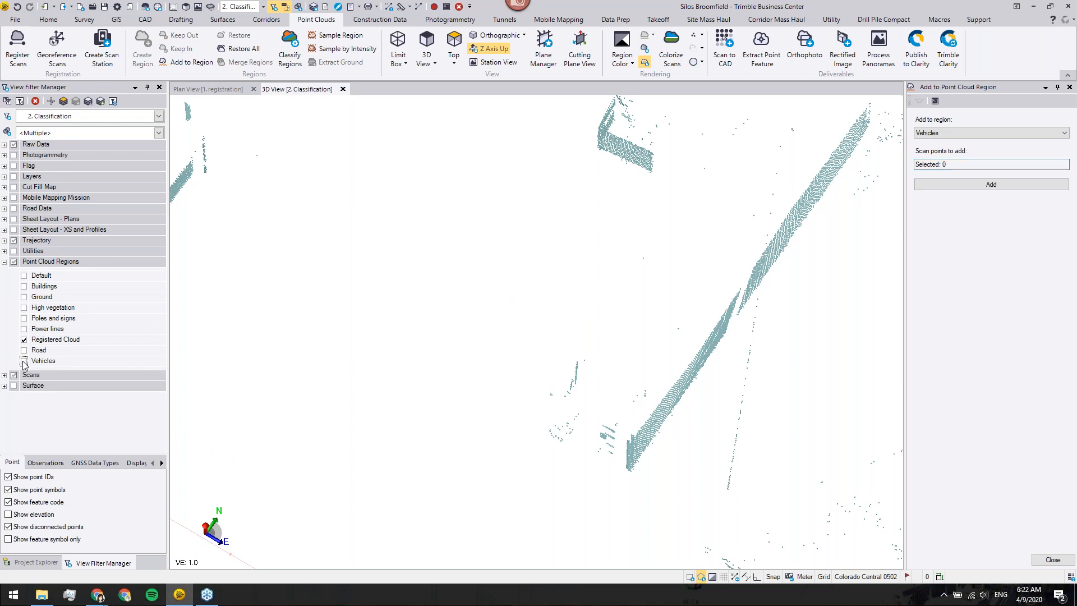
click(24, 360)
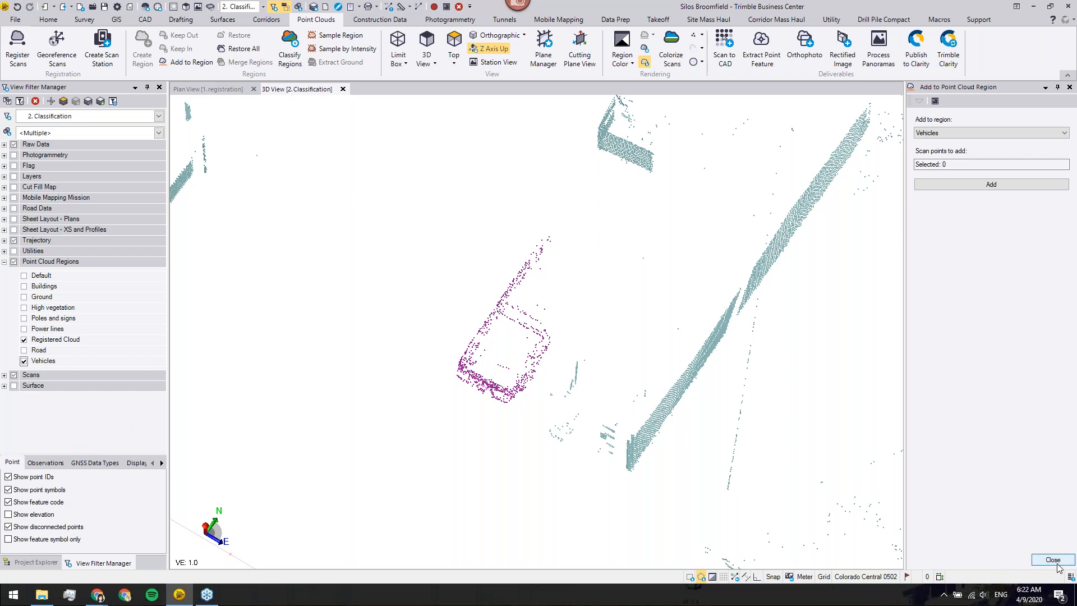
key(alt+Tab)
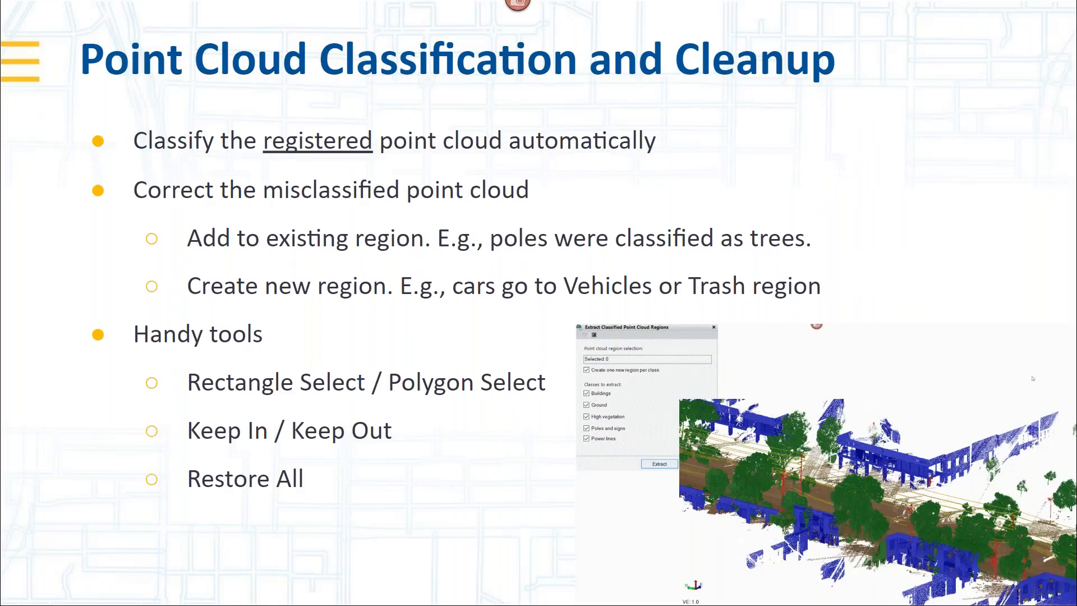
click(503, 438)
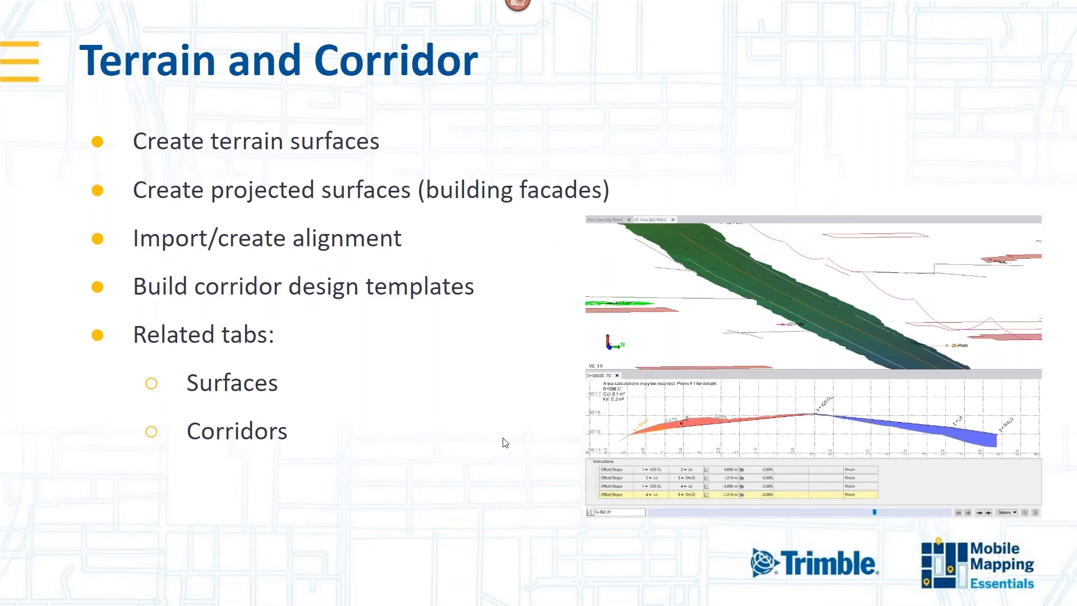
key(alt+Tab)
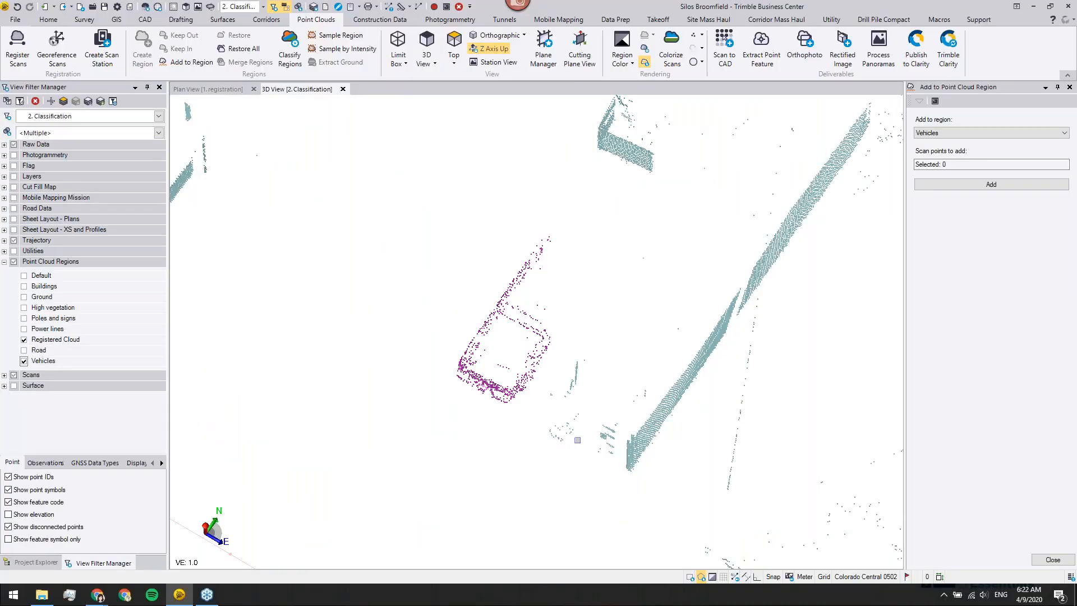
Close the Add to Point Cloud Region command and switch the view filter to 3. Terrain Corridor, showing the whole road
click(1052, 560)
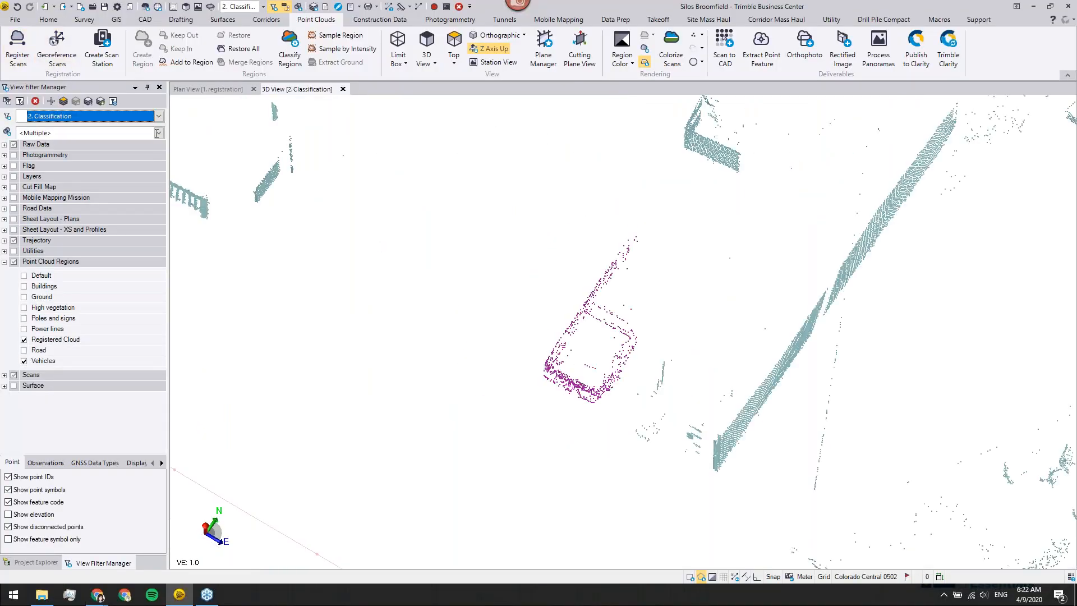
click(158, 116)
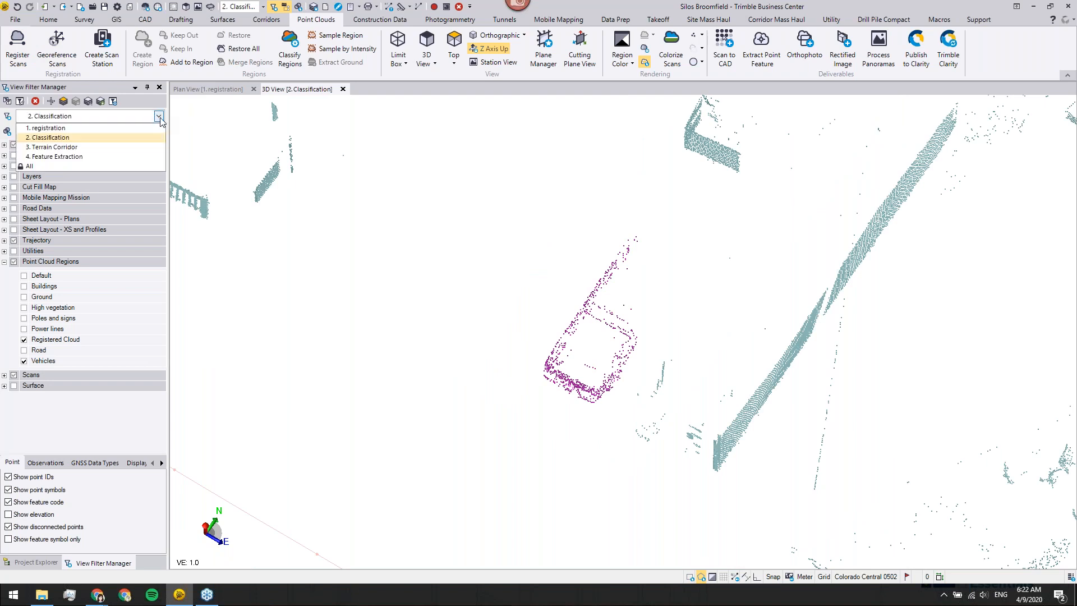
click(124, 148)
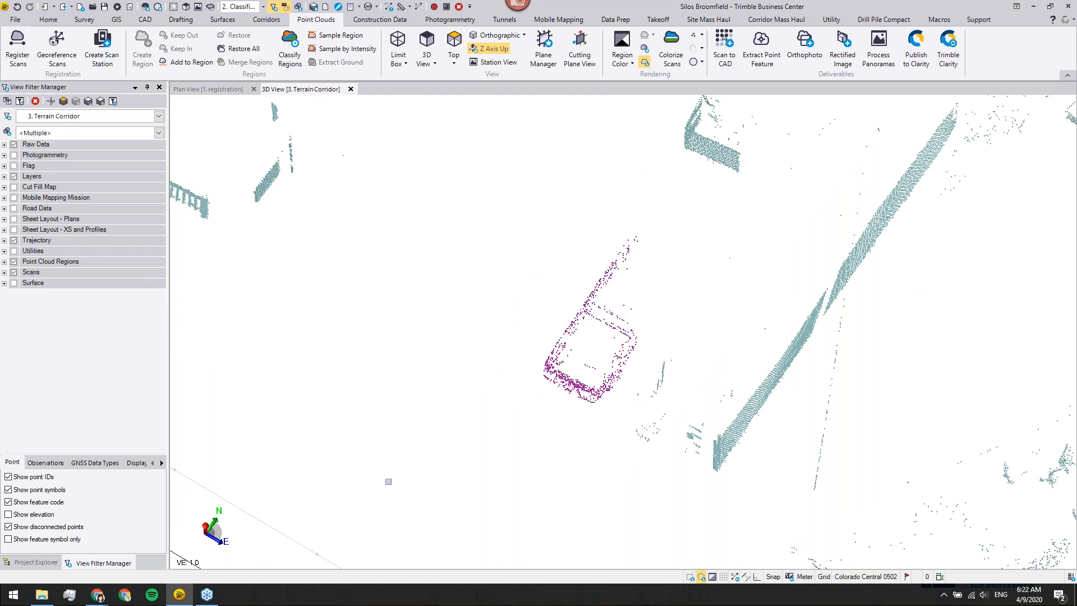
scroll(494, 395, down, 3)
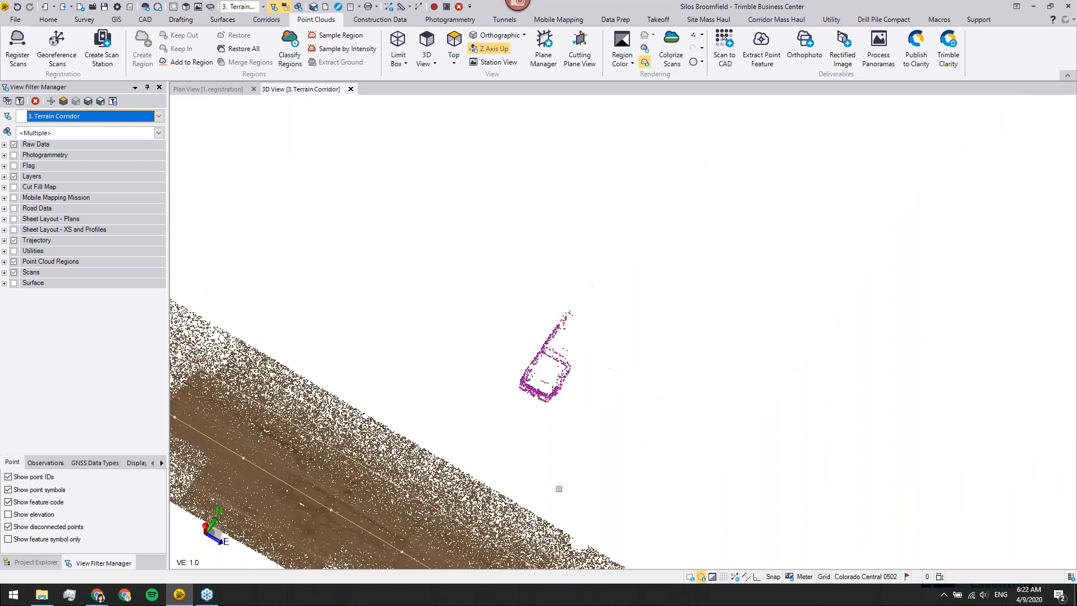
middle_drag(583, 412, 634, 288)
scroll(625, 293, down, 3)
scroll(619, 418, down, 5)
scroll(641, 435, down, 4)
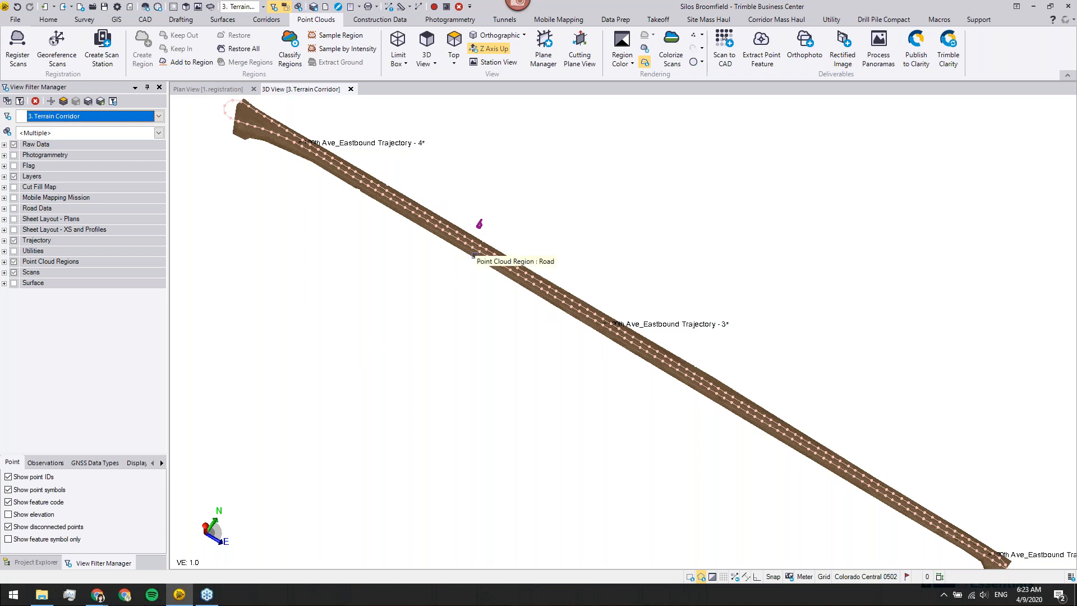
Select the Road point cloud region and start the Create Surface command with it as the surface member
scroll(493, 364, up, 4)
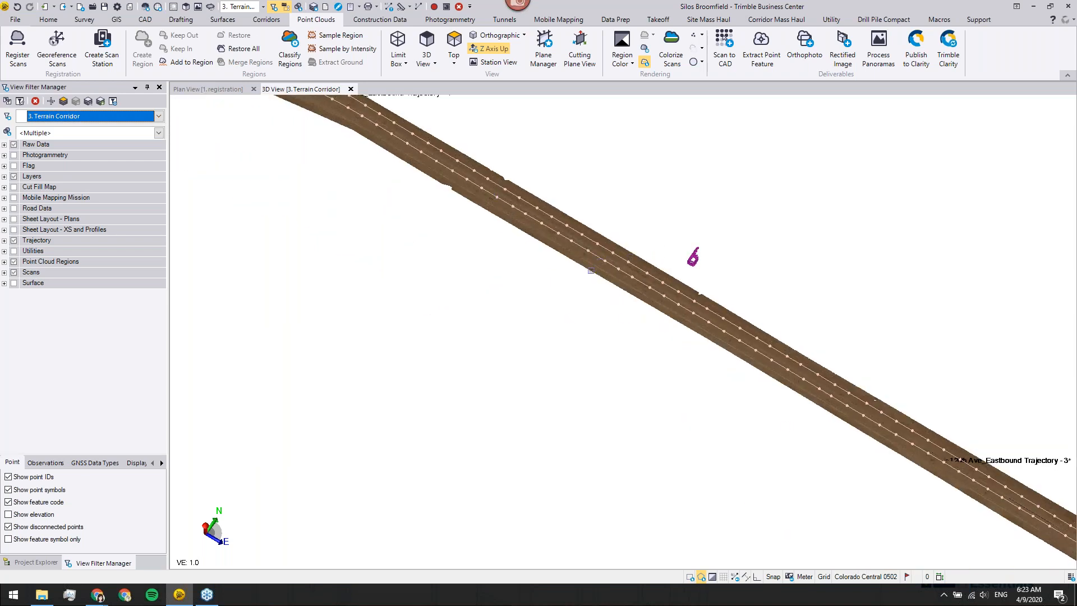
click(591, 270)
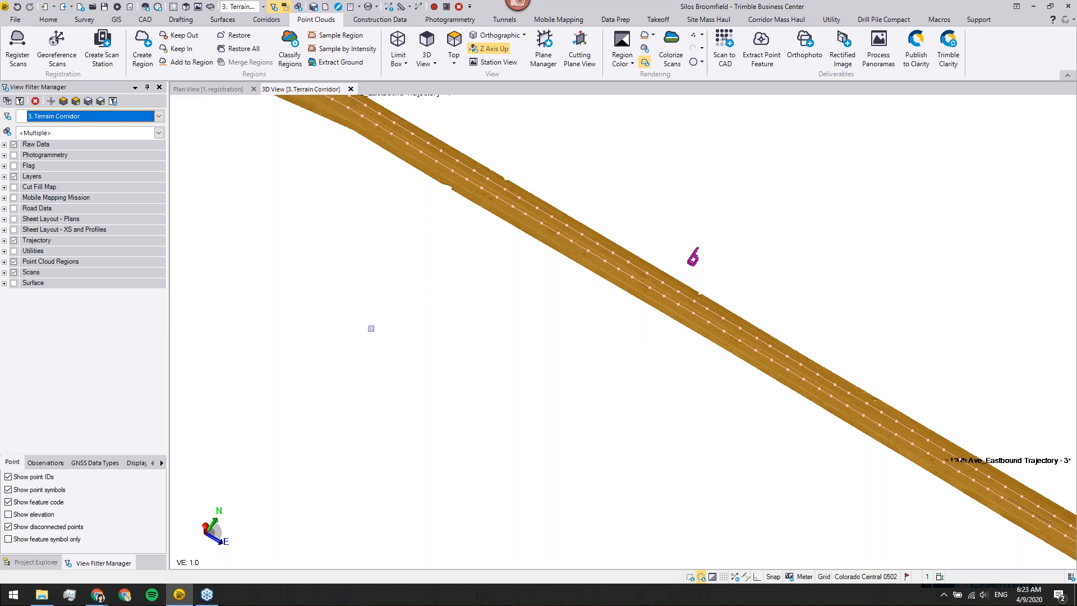
click(224, 20)
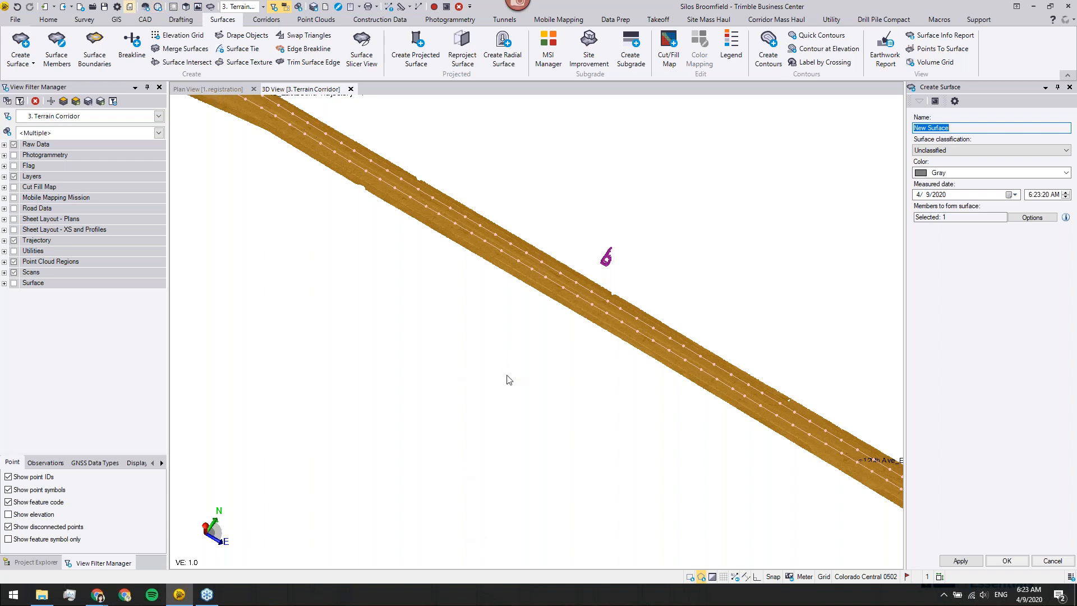
Check the program's point cloud options for the maximum number of points in a surface definition, leaving them unchanged
click(129, 7)
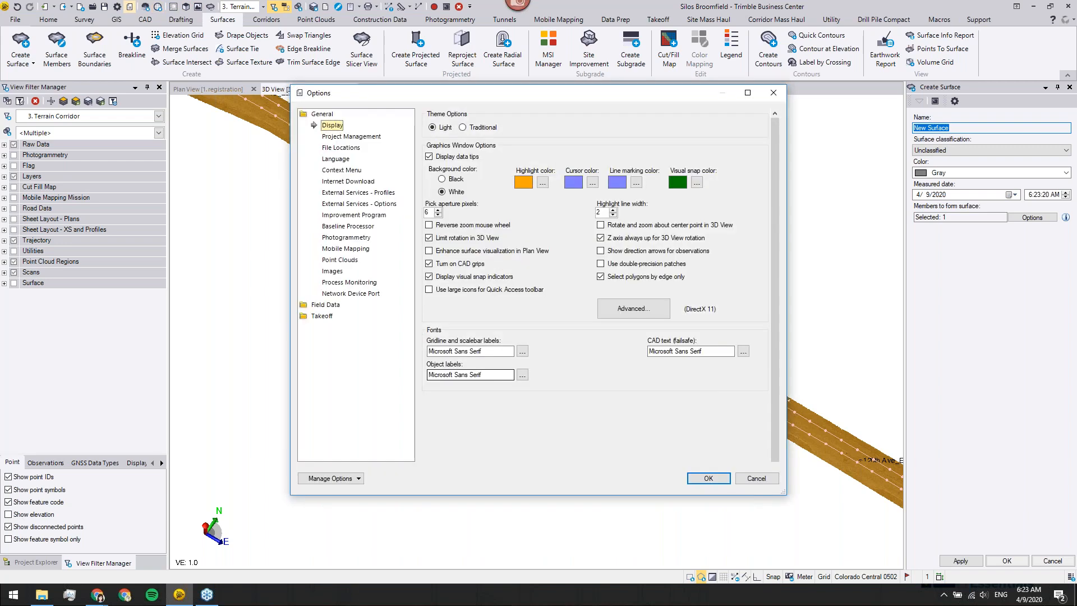
click(338, 259)
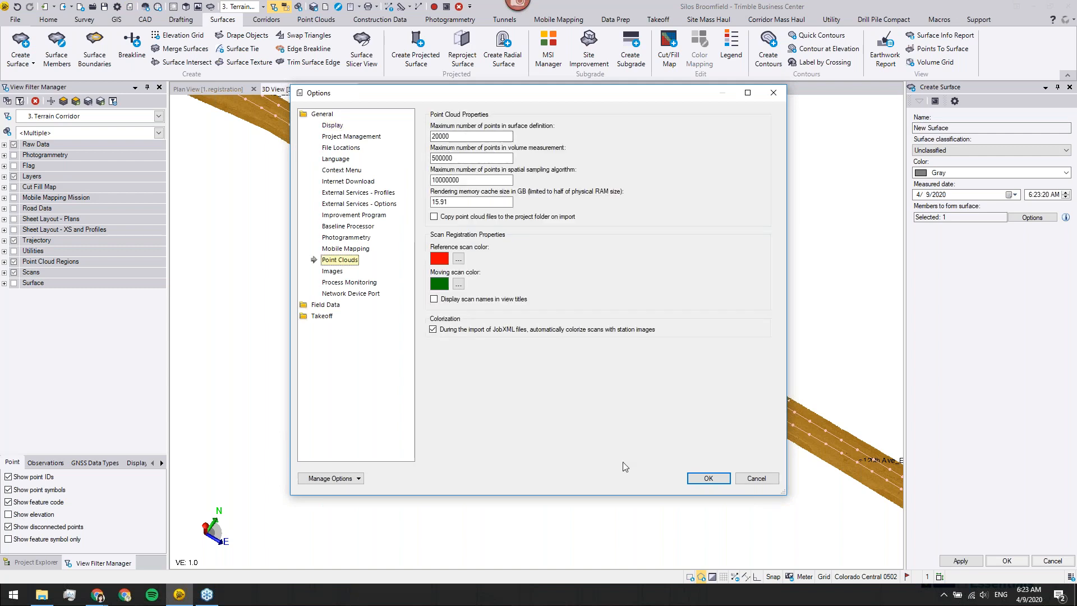
click(755, 481)
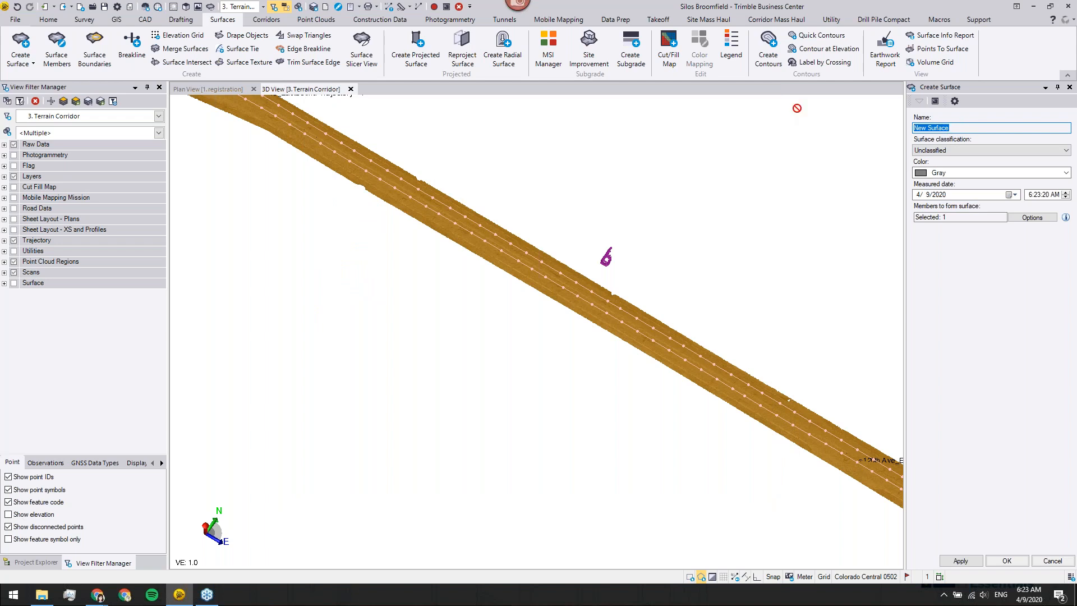
Name the new surface Existing Terrain and create it from the selected Road region
text(Existing Terrain)
key(Tab)
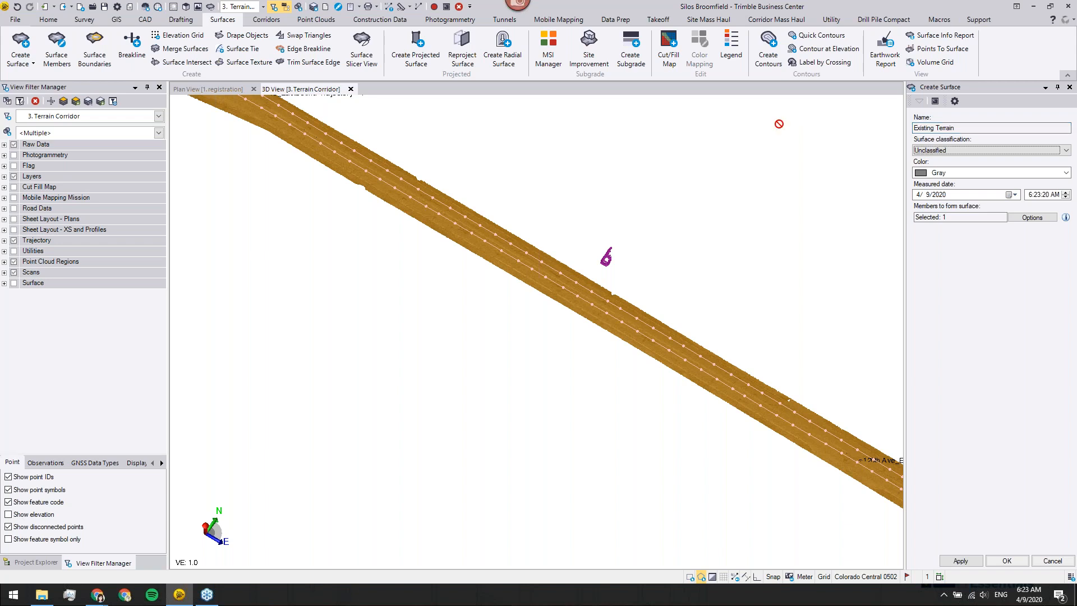
click(1006, 561)
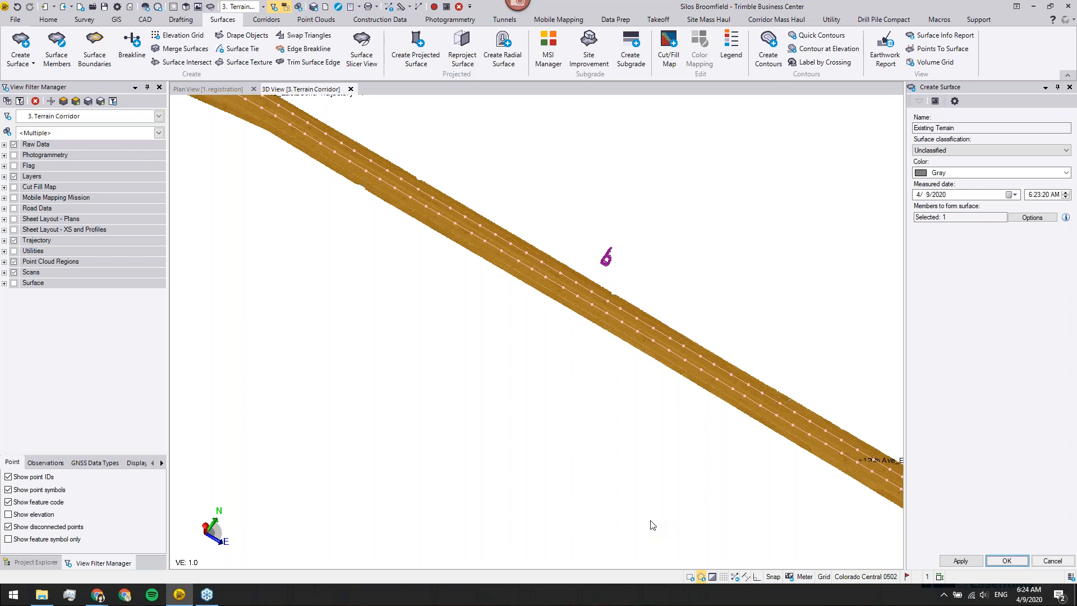
key(Return)
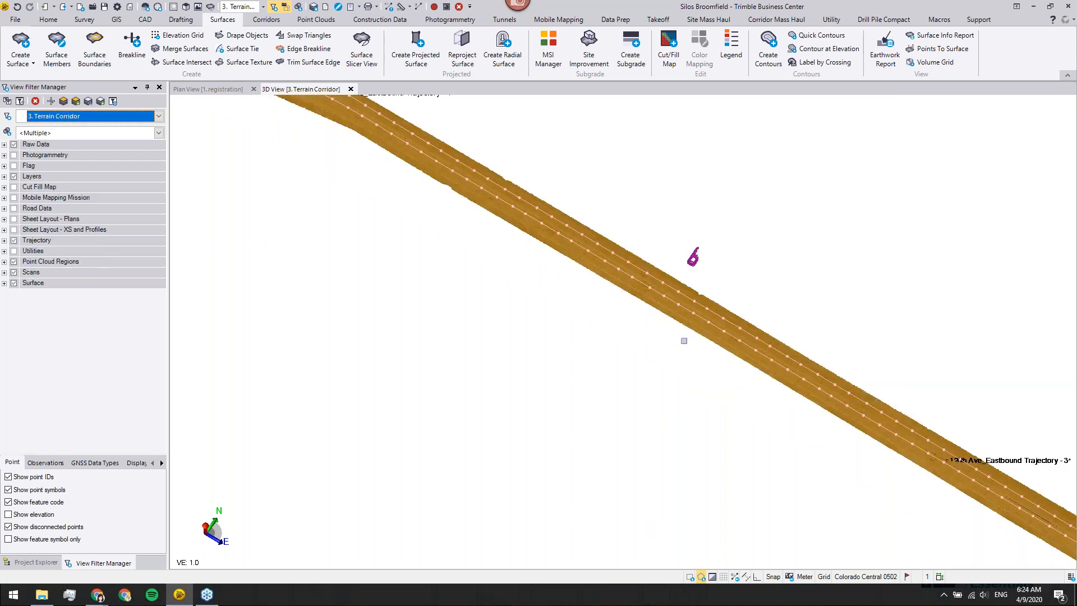
Hide the Road and Vehicles point cloud regions so only the terrain surface and trajectories are displayed along the road
middle_drag(683, 341, 514, 347)
scroll(640, 423, down, 2)
middle_drag(684, 467, 646, 375)
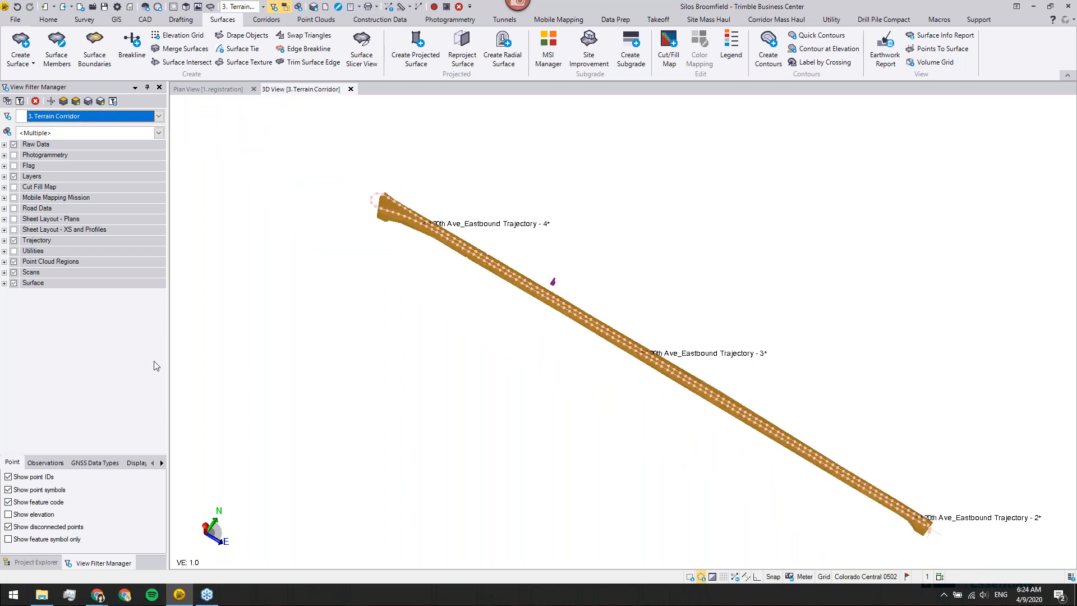
click(4, 261)
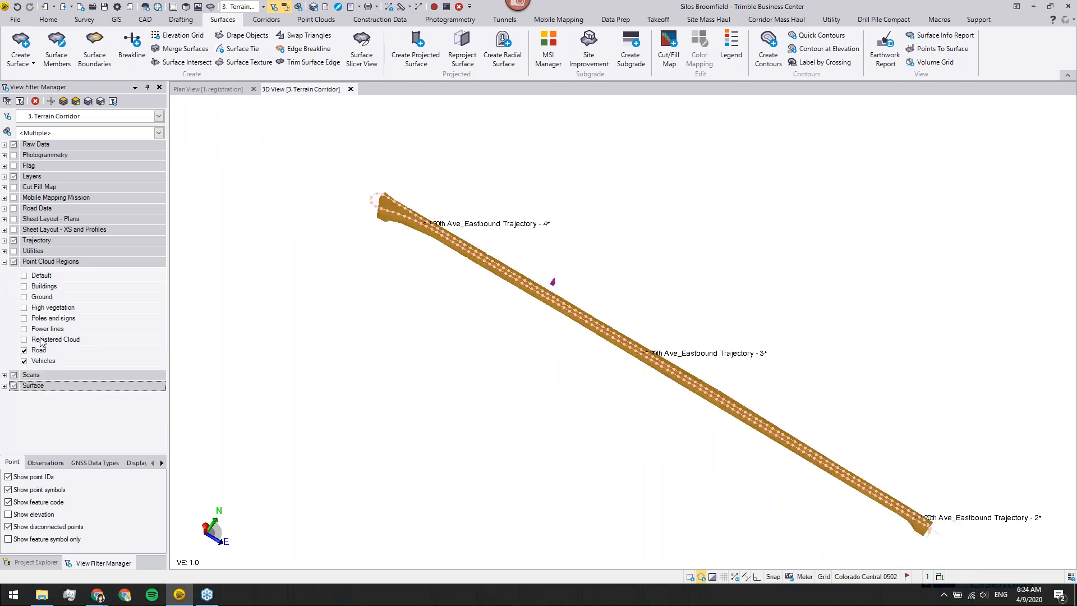
click(24, 350)
click(24, 350)
click(24, 360)
scroll(563, 333, up, 2)
scroll(659, 317, up, 3)
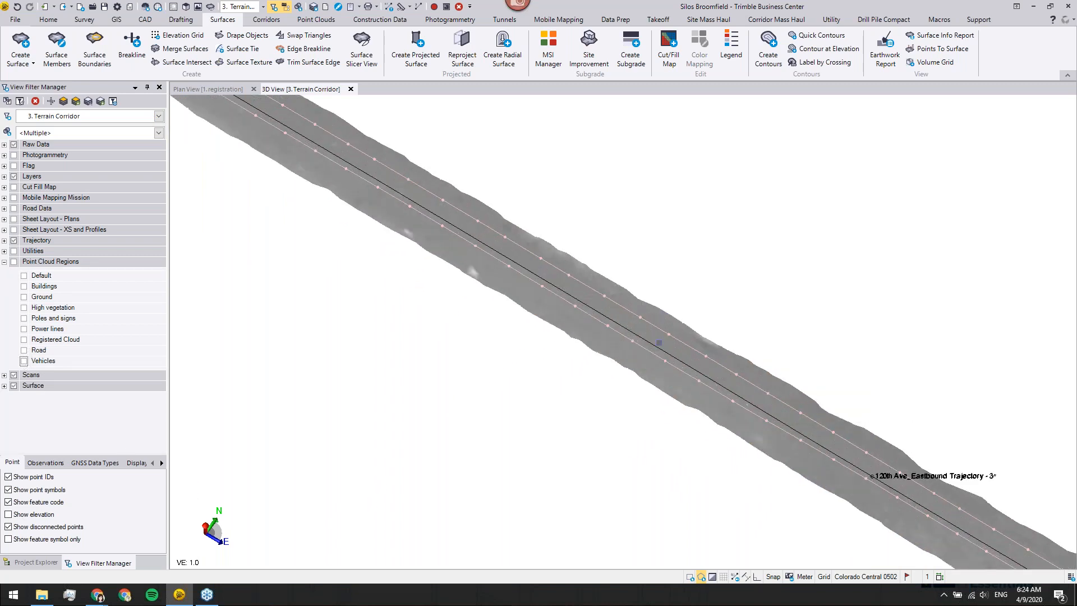
Set the Existing Terrain surface's shading in the 3D view to By elevation
click(653, 411)
middle_drag(603, 418, 644, 463)
scroll(761, 405, down, 2)
middle_drag(372, 297, 632, 466)
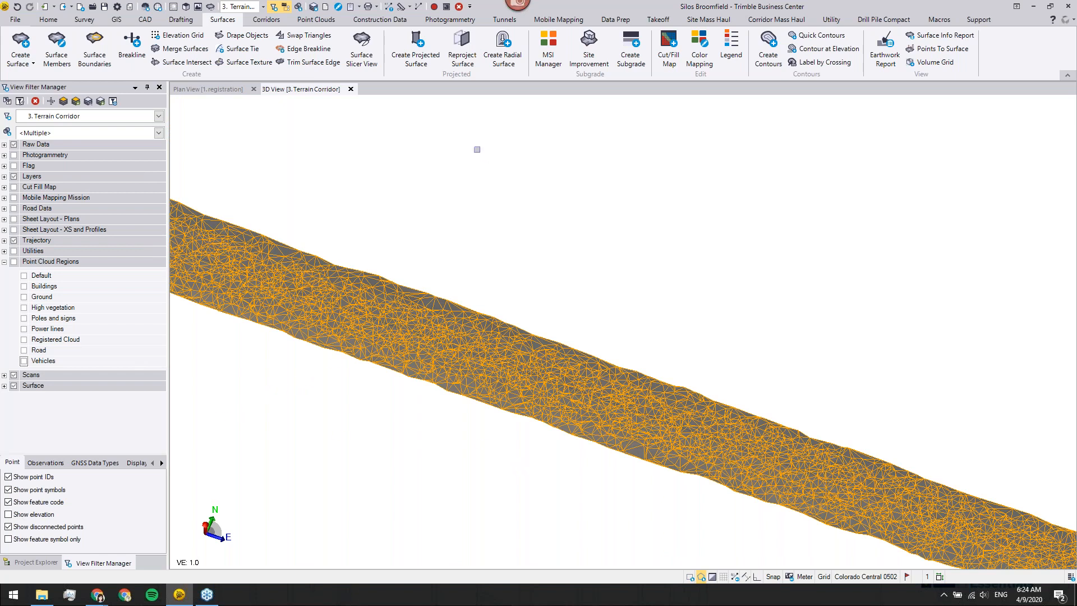
right_click(367, 351)
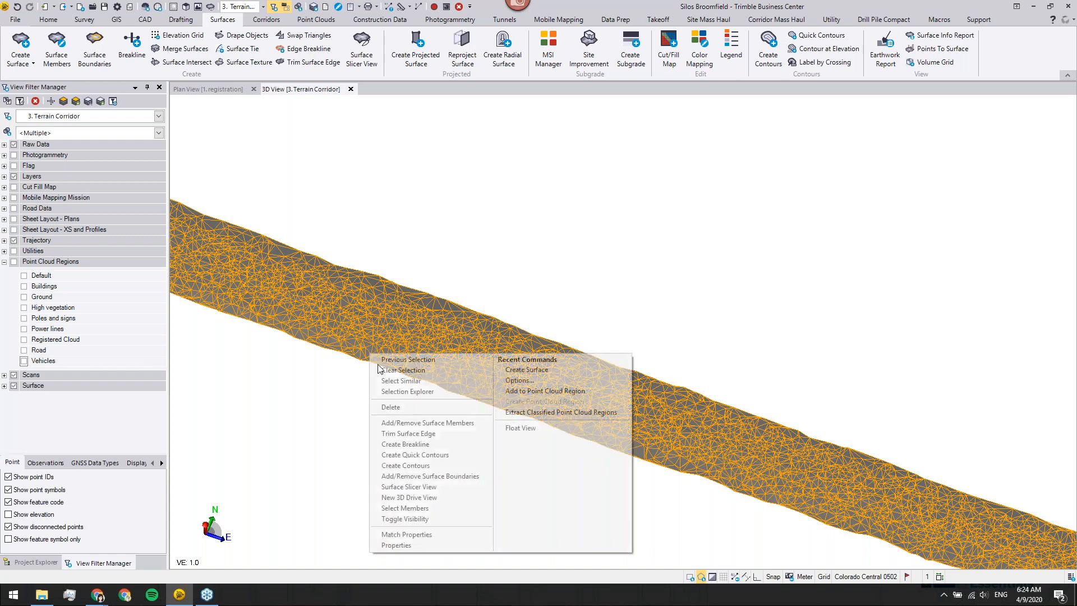
click(418, 544)
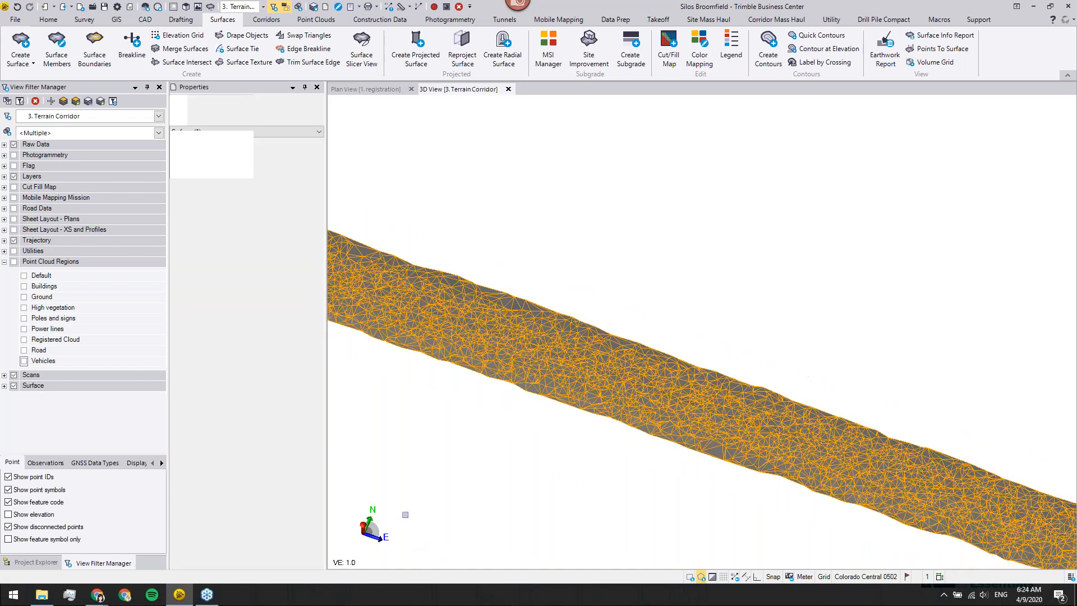
scroll(287, 338, down, 10)
click(298, 322)
click(298, 321)
click(285, 351)
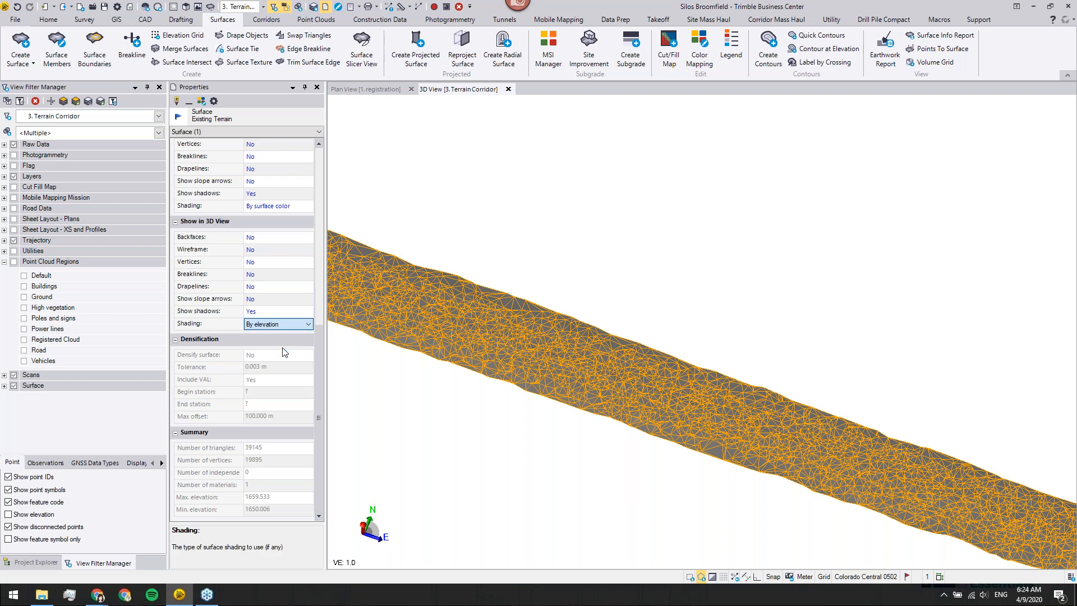
click(485, 432)
Examine the elevation shading along the Existing Terrain surface and close its properties
scroll(527, 443, down, 5)
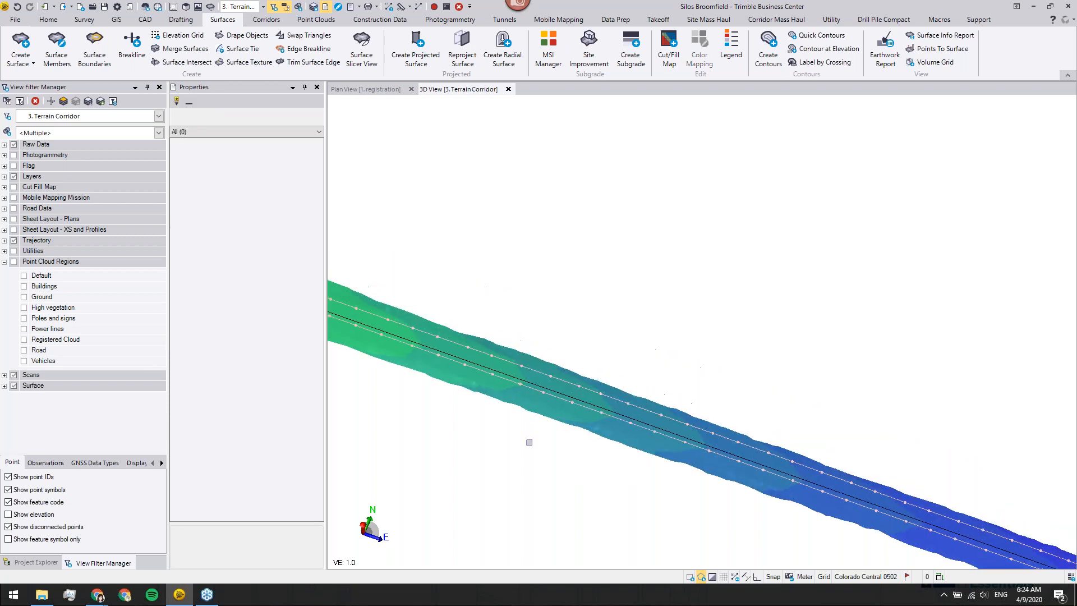
middle_drag(520, 460, 598, 401)
middle_drag(536, 411, 777, 425)
middle_drag(563, 368, 551, 447)
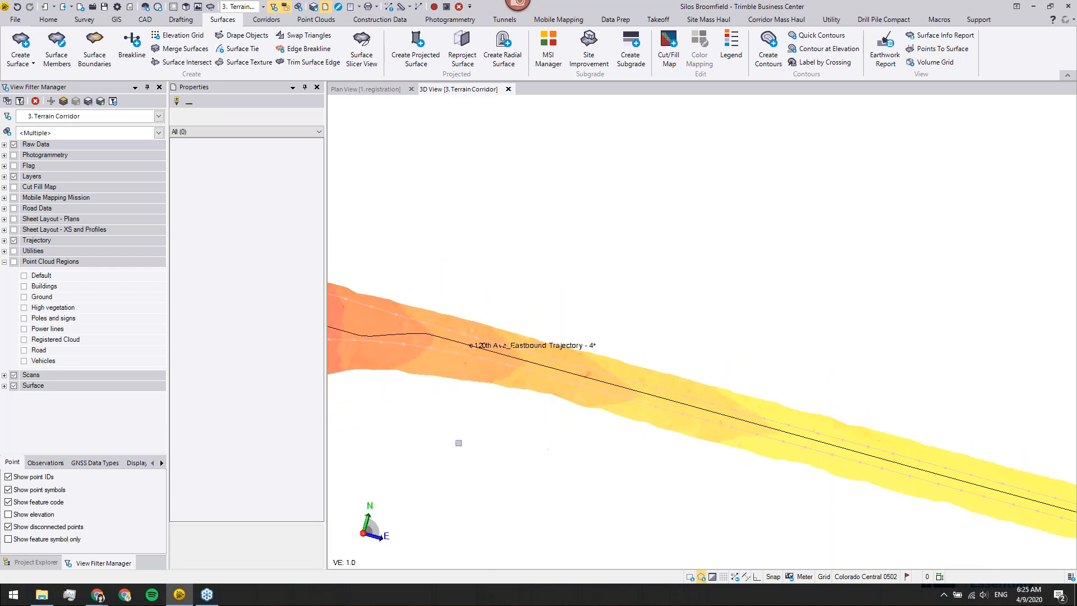
click(317, 89)
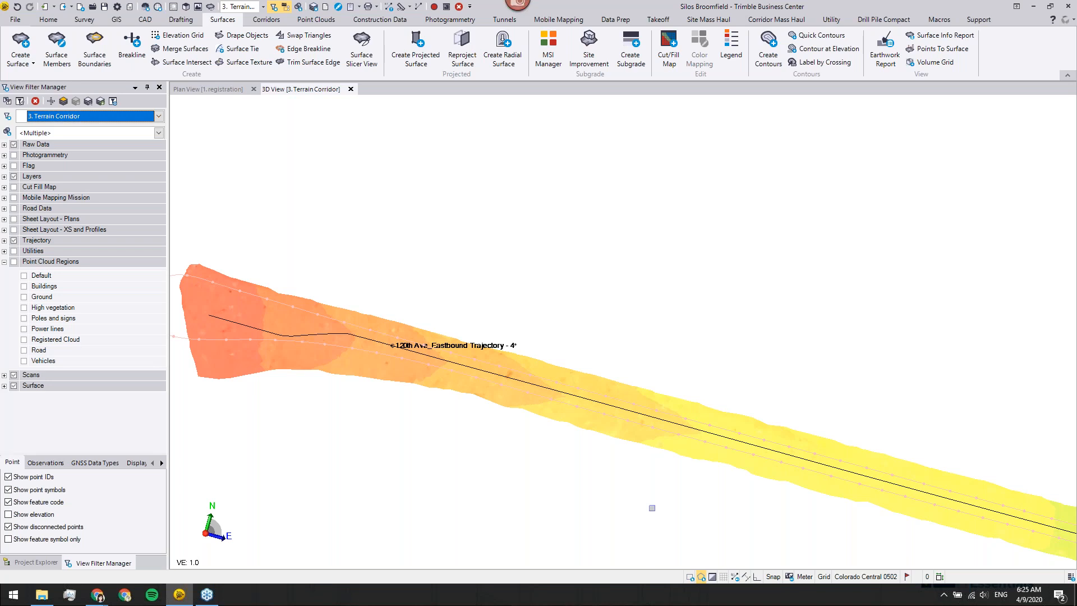
scroll(641, 528, down, 2)
middle_drag(641, 528, 359, 267)
middle_drag(550, 291, 549, 309)
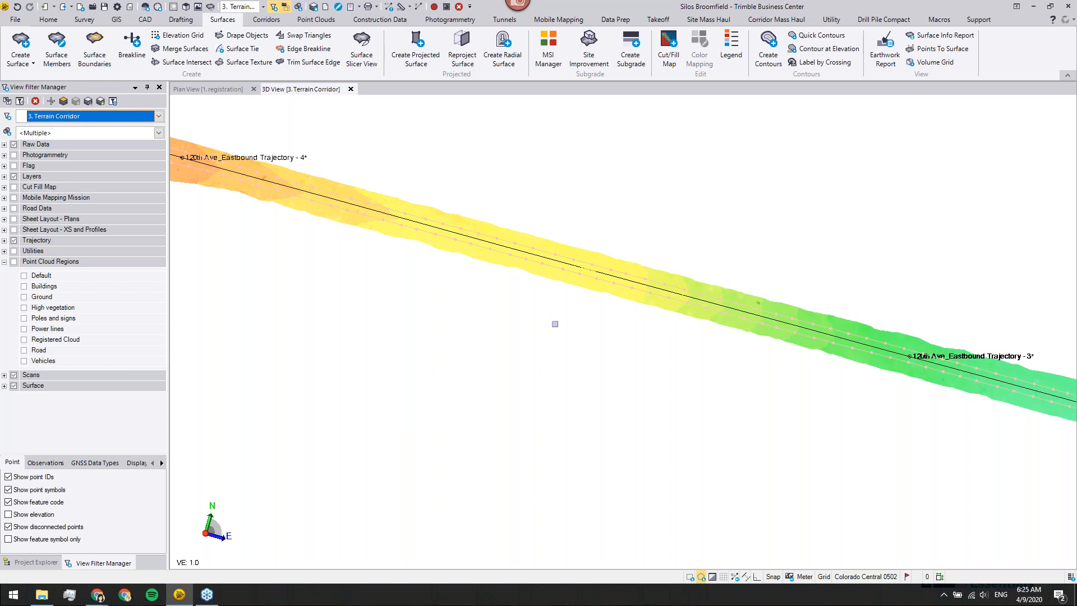
Select the 120 CL horizontal alignment at the western end of the road surface
middle_drag(507, 317, 879, 452)
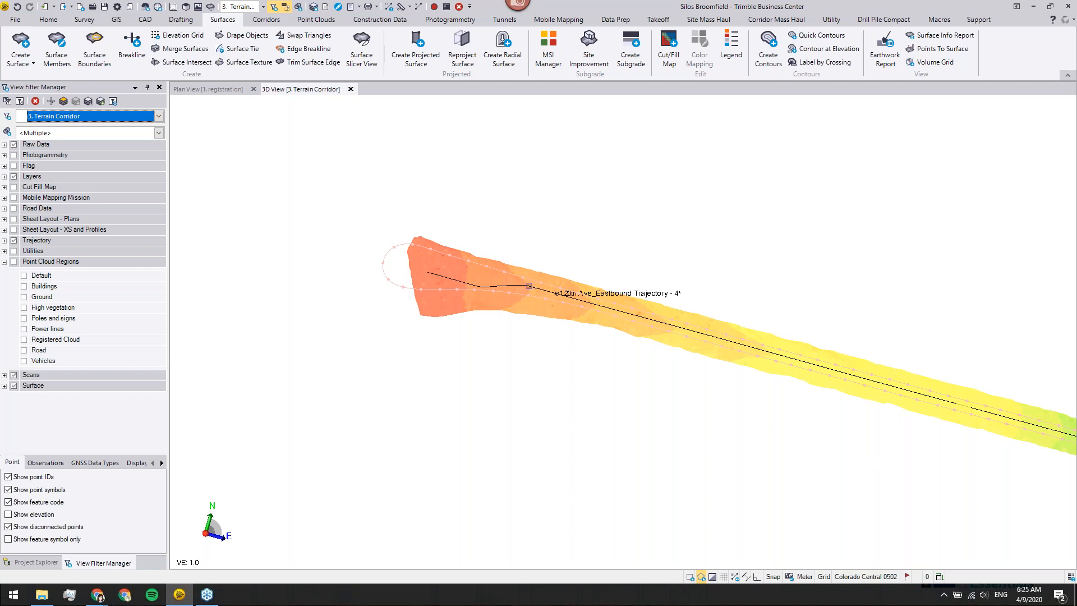
click(528, 286)
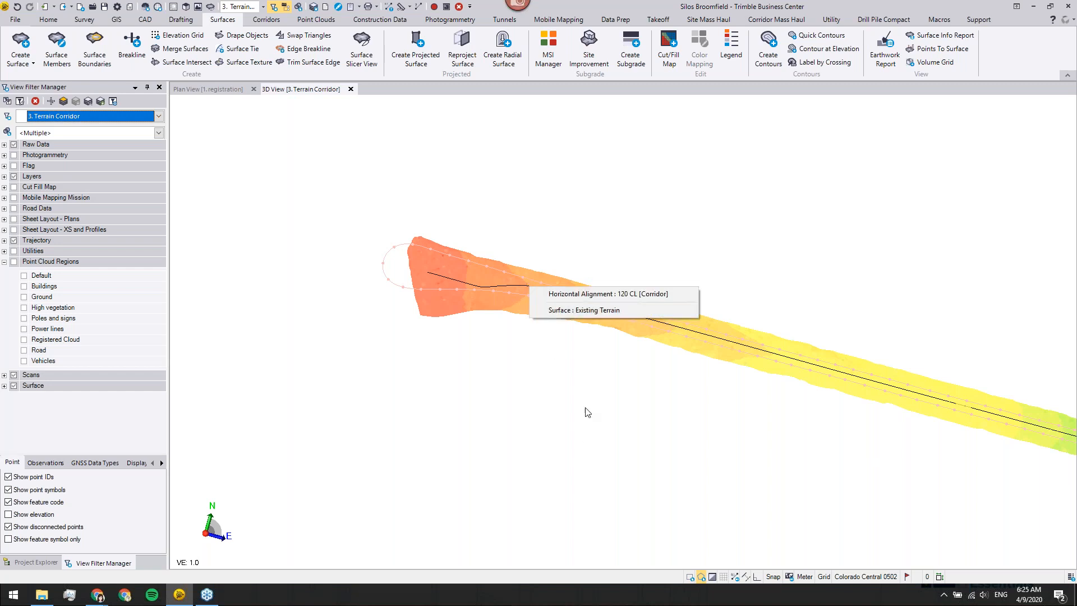
click(583, 294)
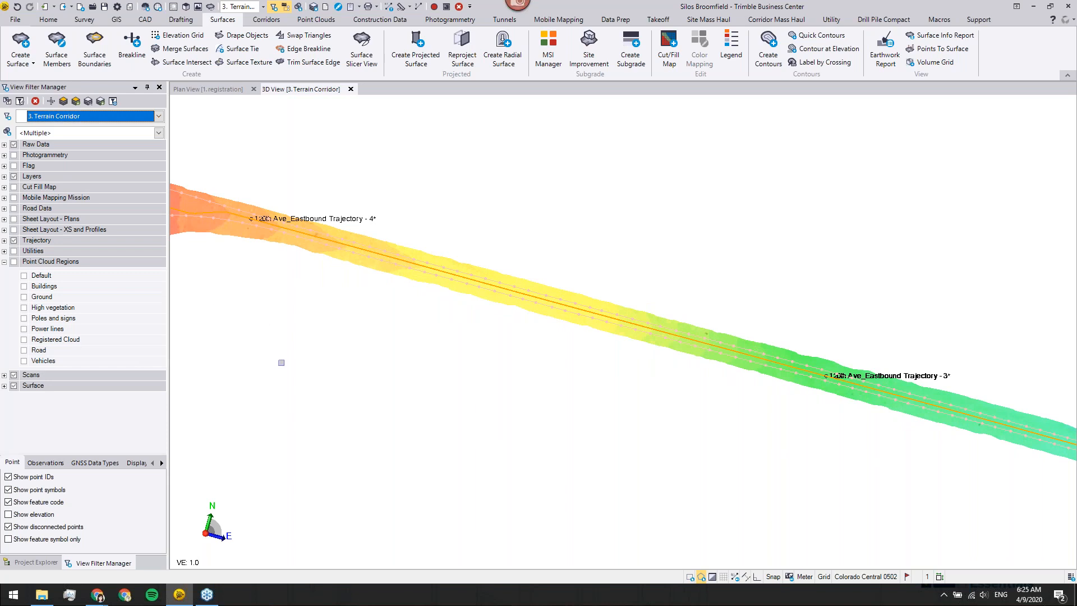
Edit the 120 Ave New Design corridor to use Existing Terrain as its reference surface and original ground, and apply the changes
click(22, 565)
click(7, 128)
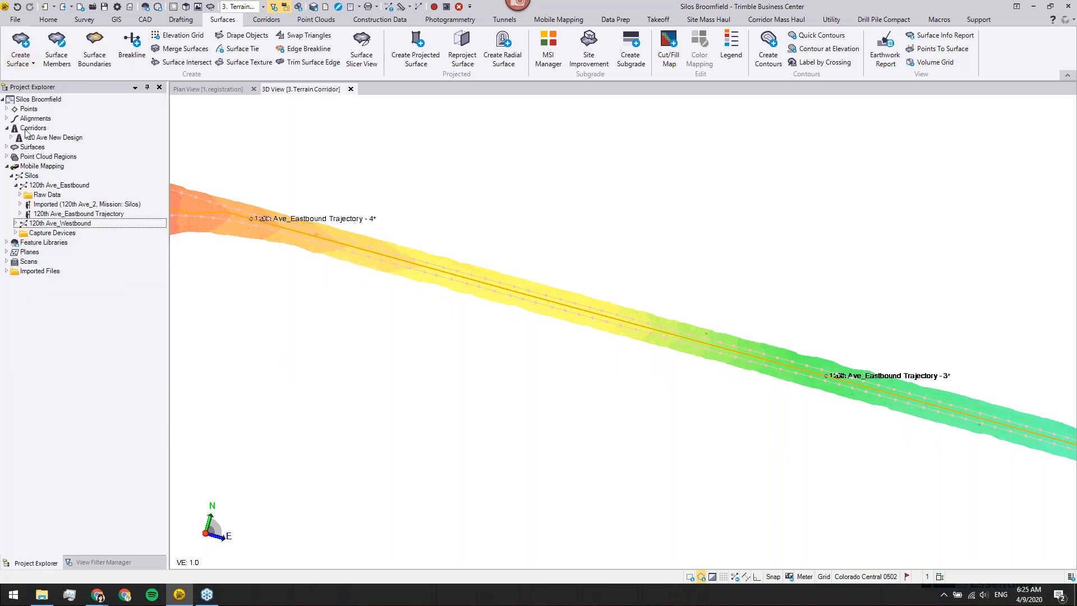
click(11, 137)
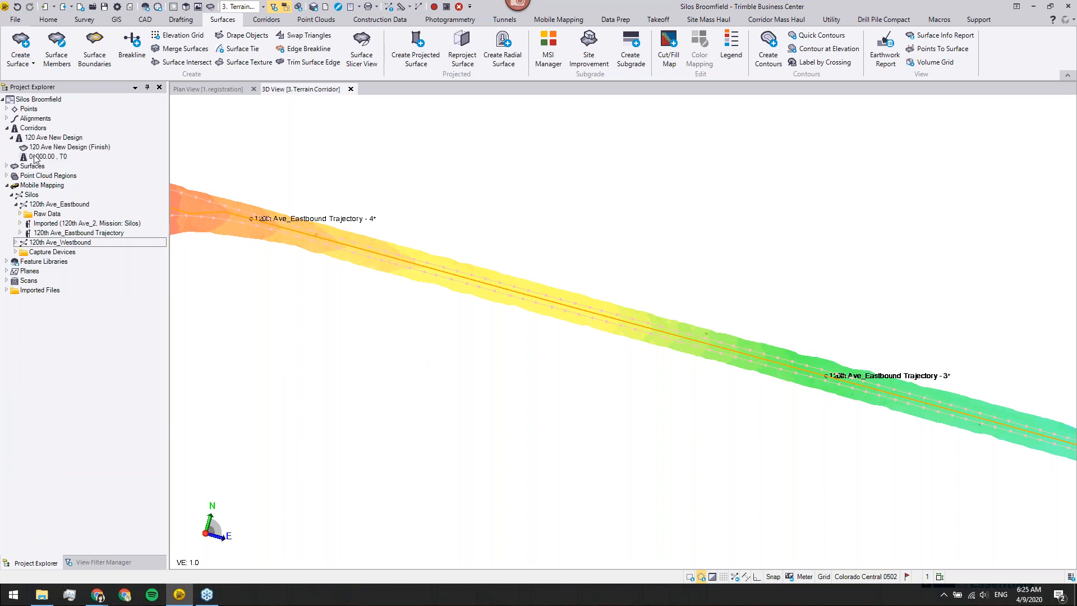
right_click(48, 139)
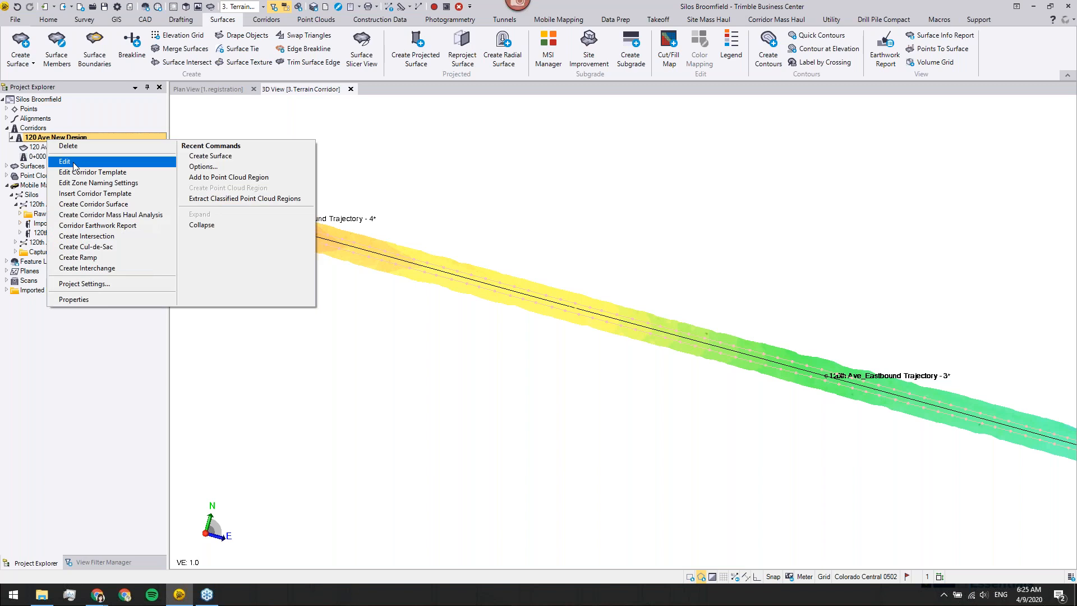
click(67, 162)
click(919, 332)
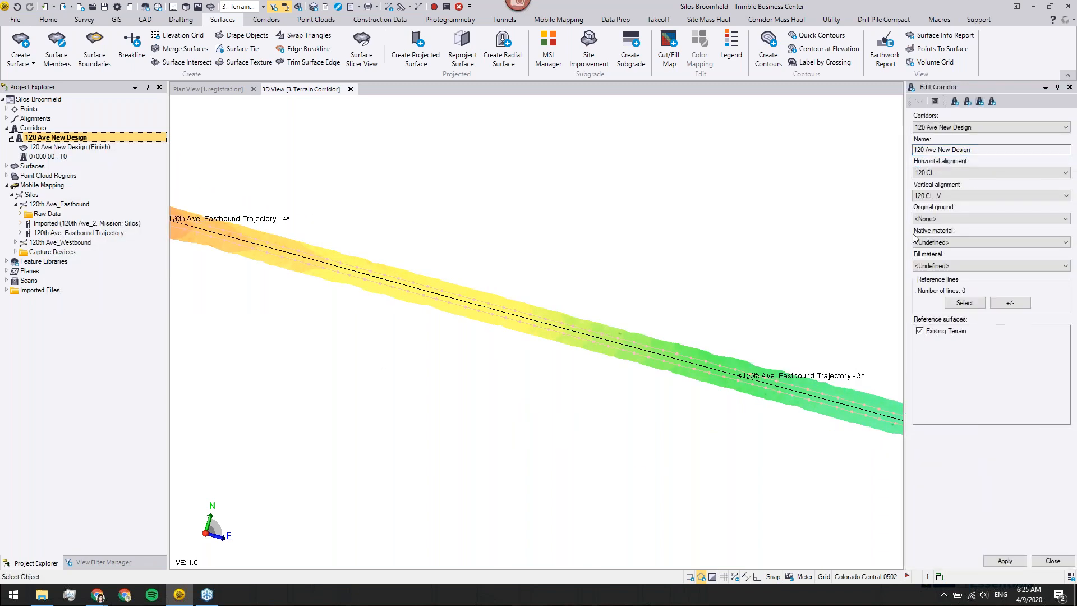
click(953, 218)
click(948, 250)
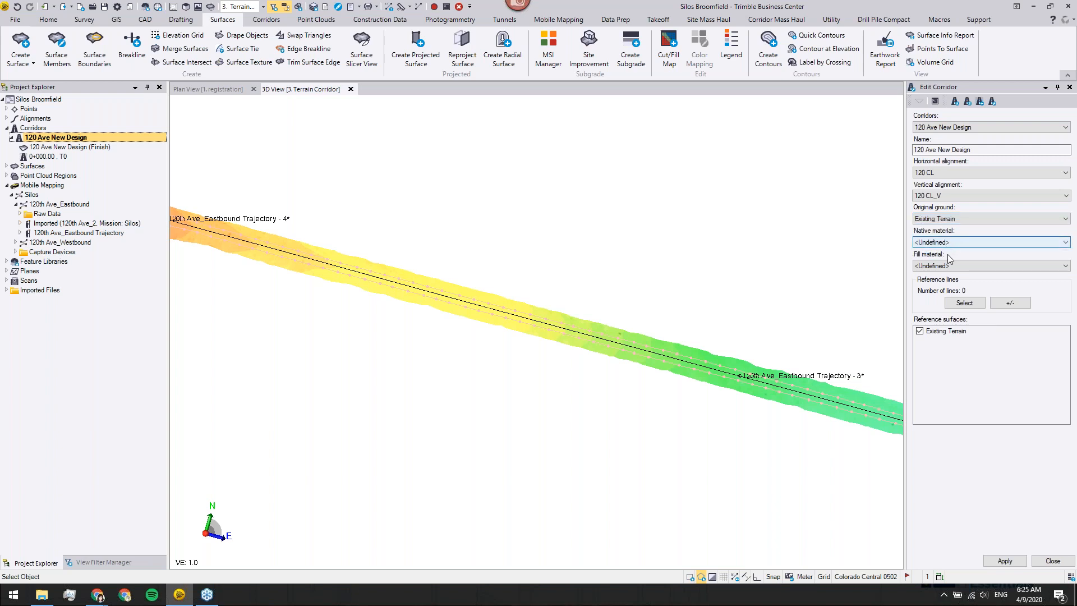
click(1003, 561)
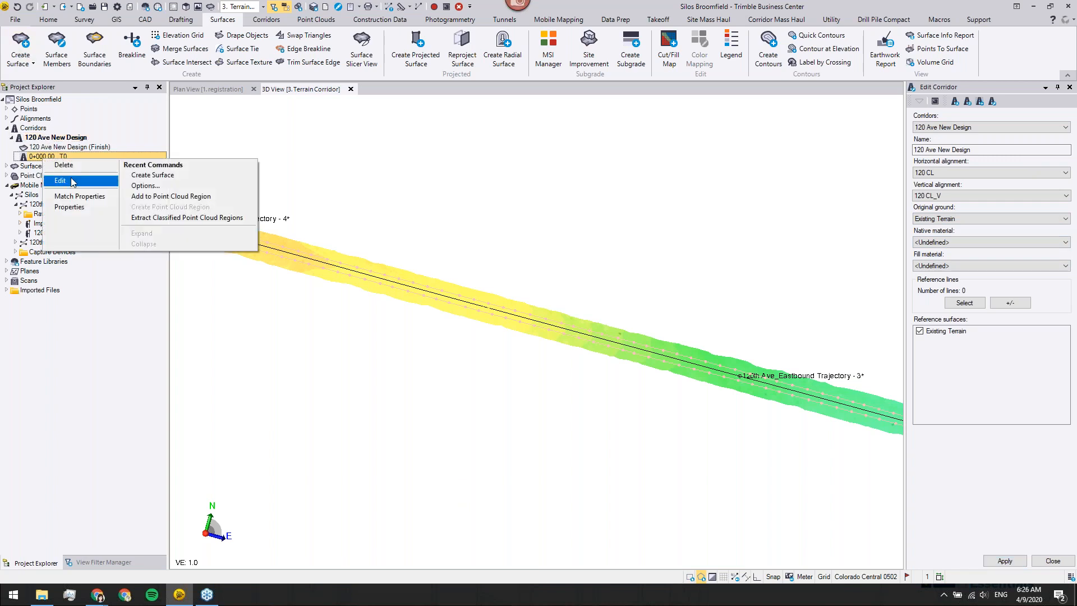
Edit the corridor template at 0+000.00 and mirror its lane and shoulder instructions to the opposite side of 120 CL
click(73, 181)
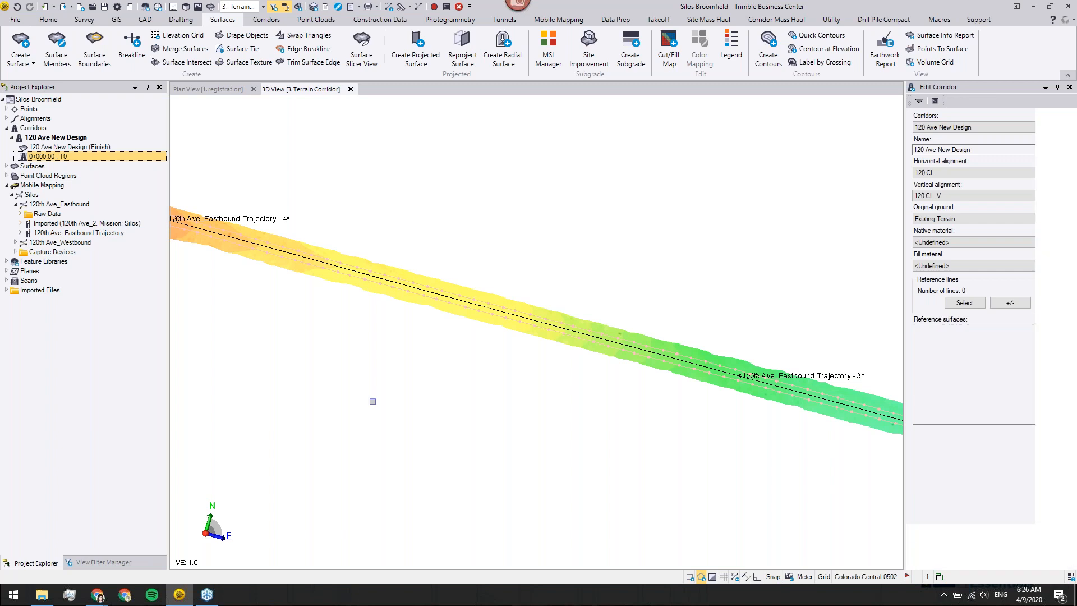
middle_drag(697, 419, 615, 416)
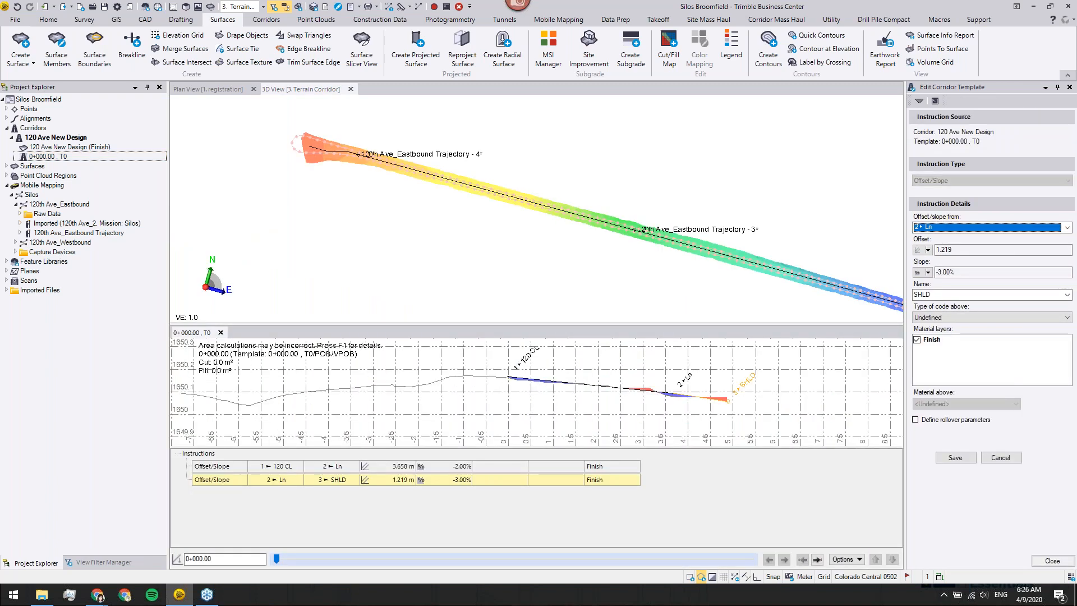
scroll(512, 370, up, 4)
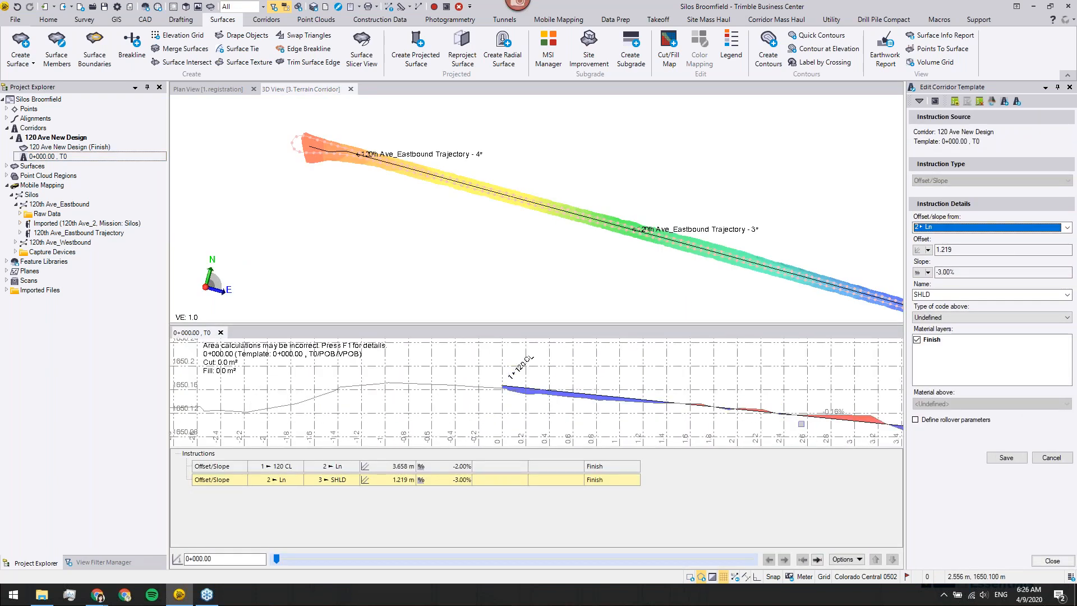
middle_drag(801, 424, 593, 388)
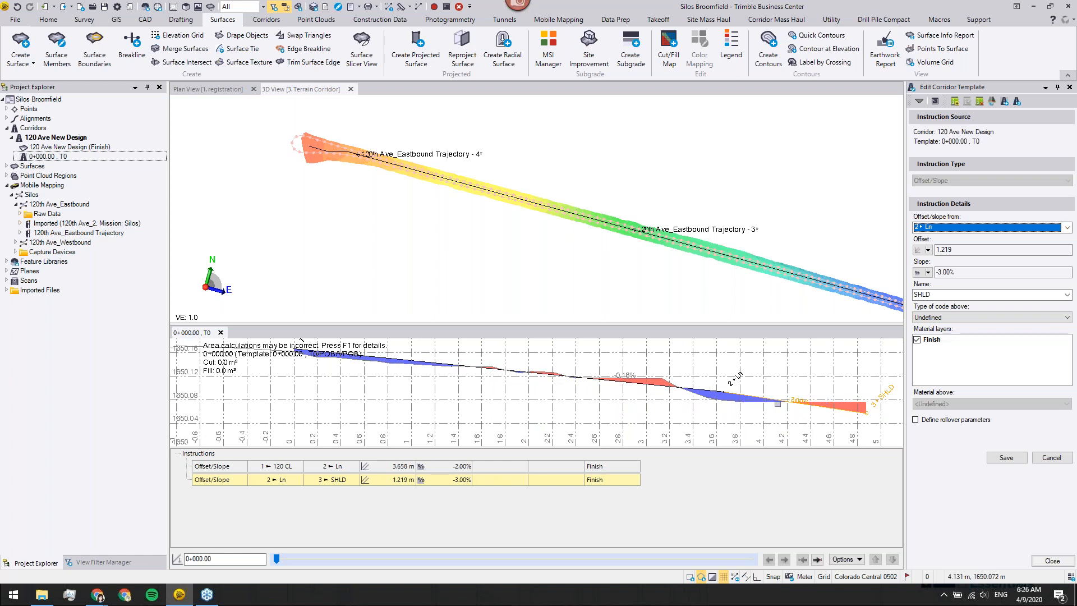
scroll(508, 387, down, 2)
middle_drag(516, 392, 510, 423)
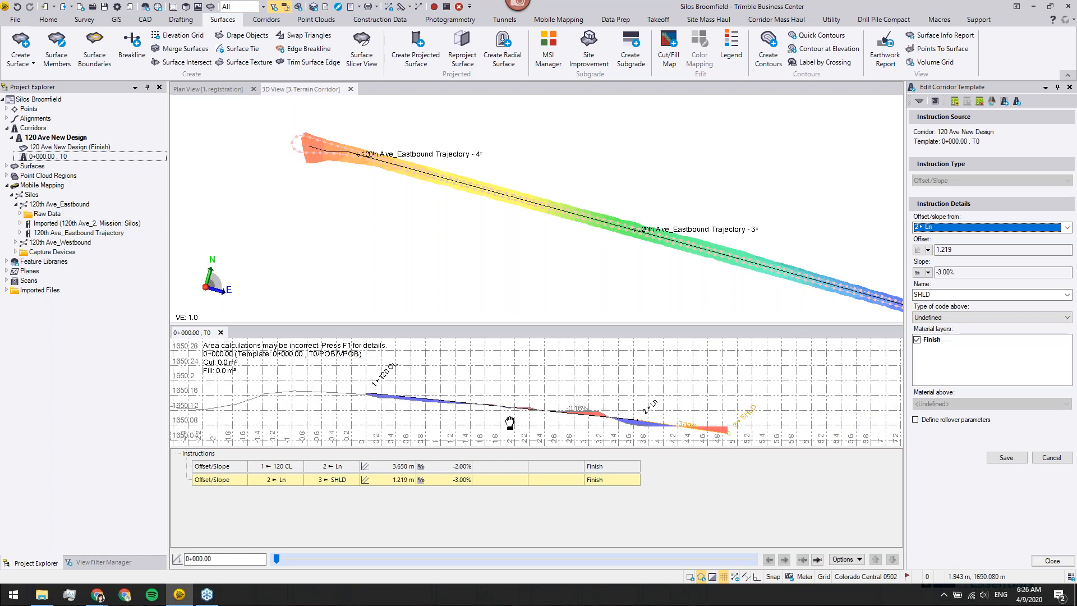
click(711, 499)
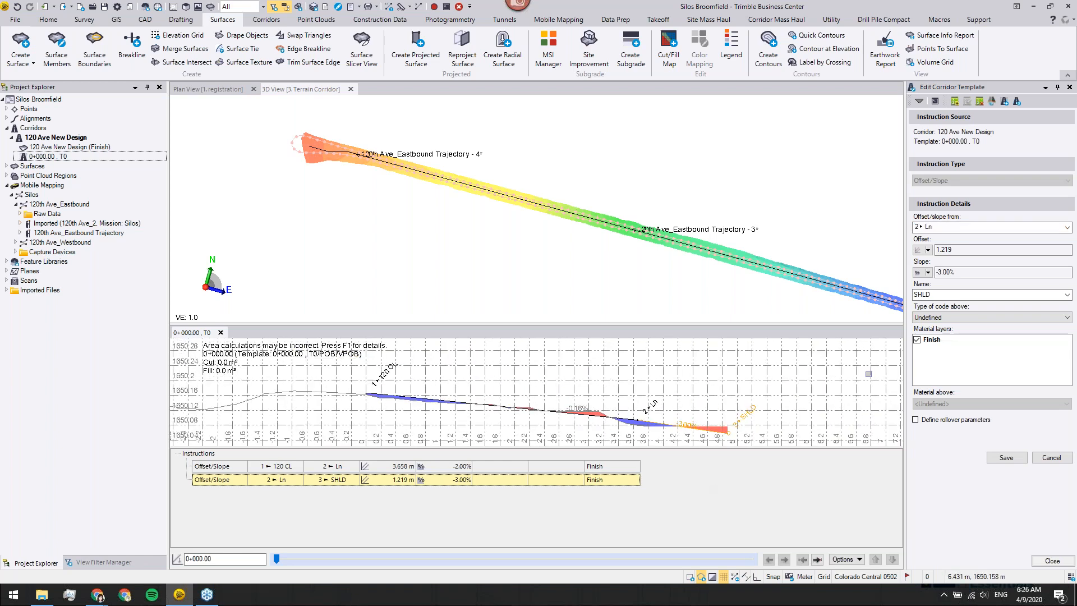
click(991, 101)
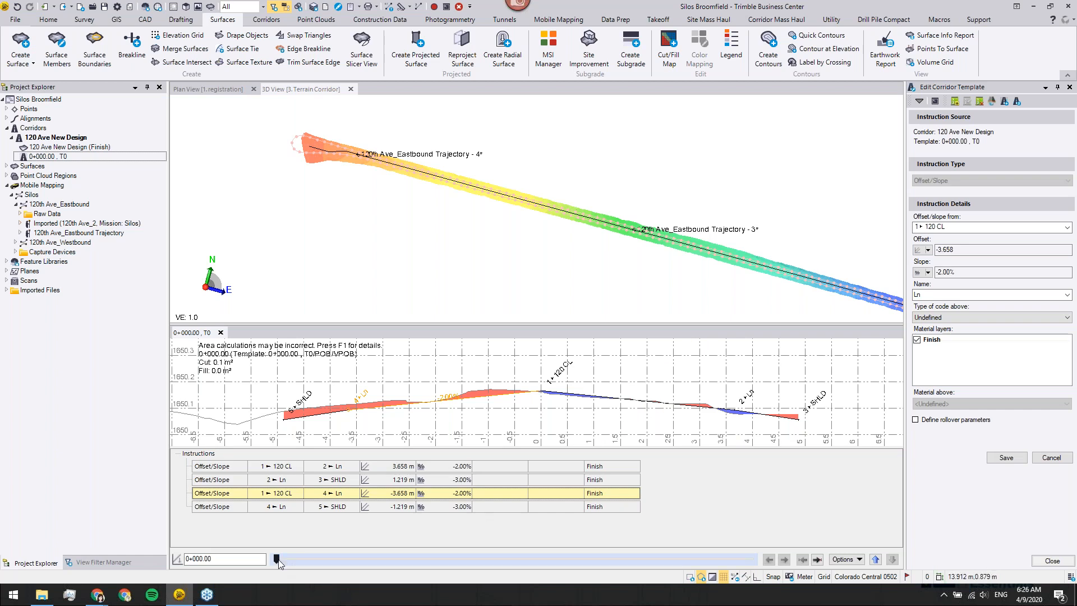
Review the corridor cross section from 0+000.00 to about station 0+333, and close the template and corridor editing
drag(279, 560, 601, 592)
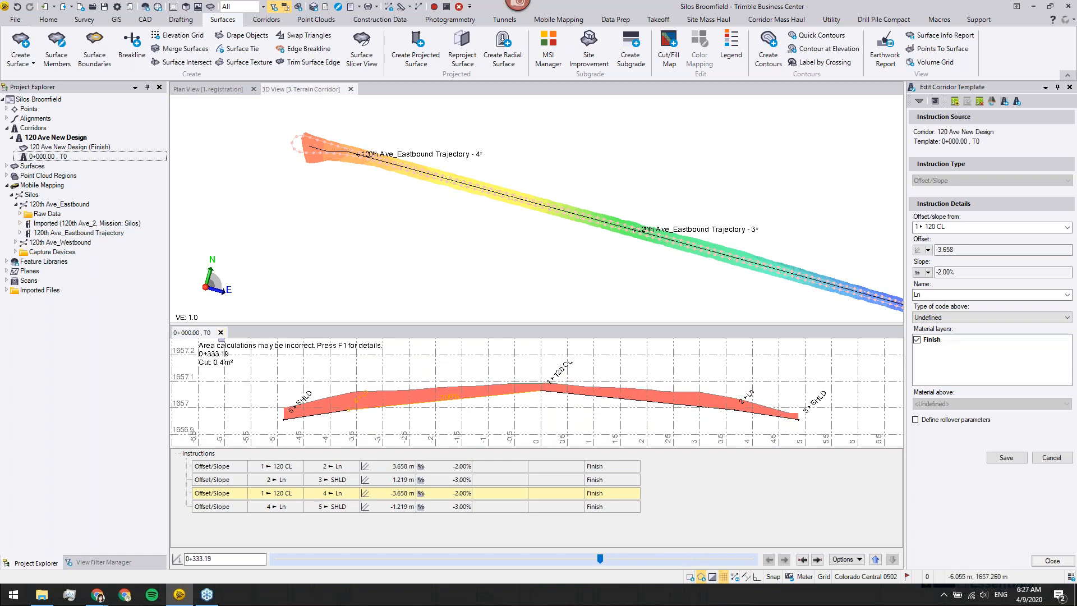
click(221, 333)
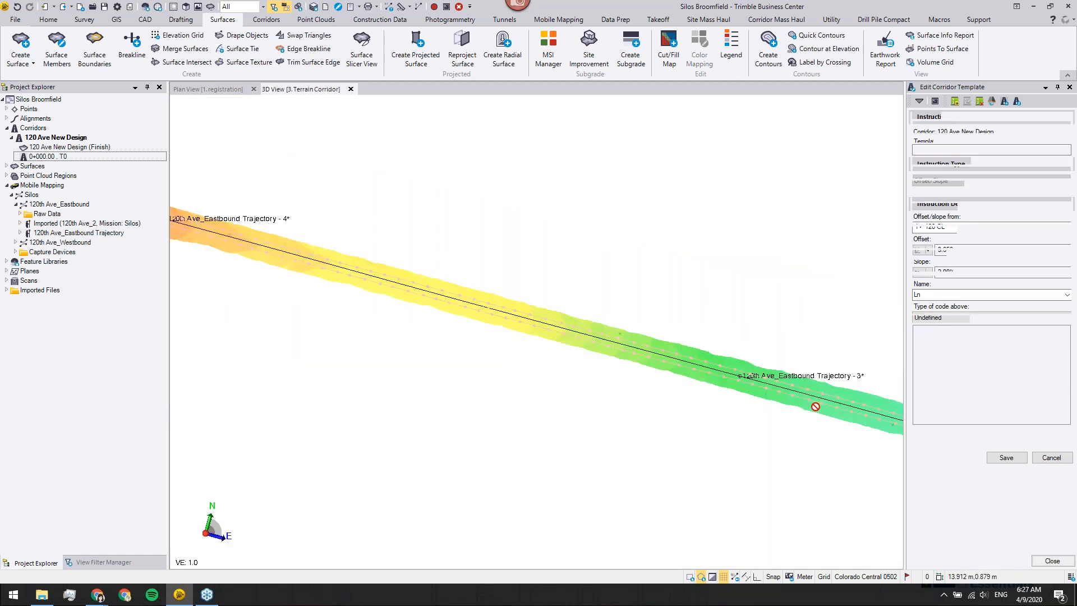
middle_drag(695, 392, 362, 286)
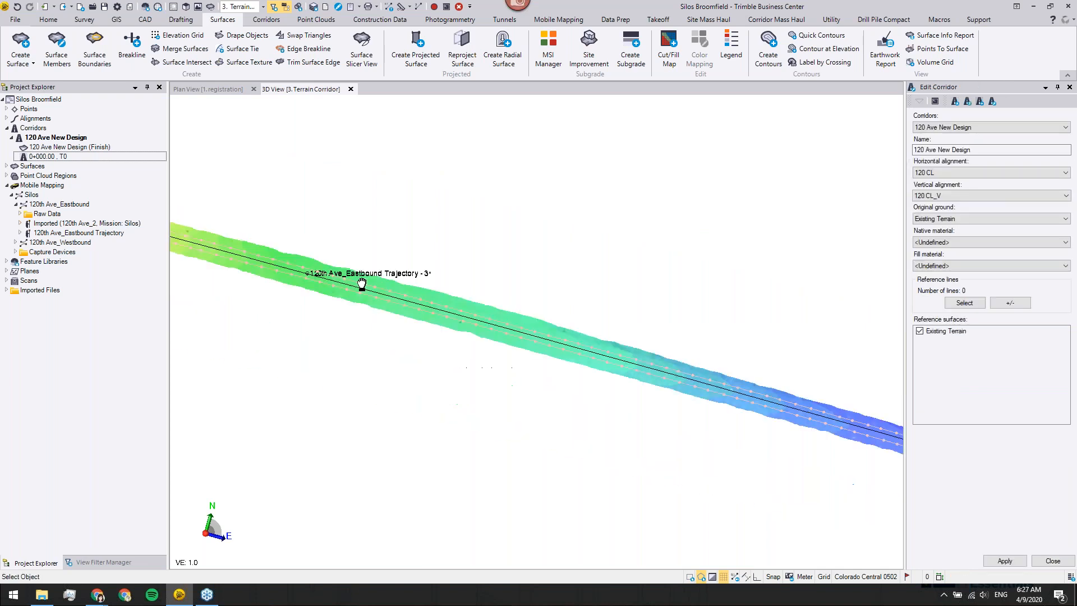
scroll(778, 322, up, 2)
scroll(778, 322, up, 1)
click(1052, 561)
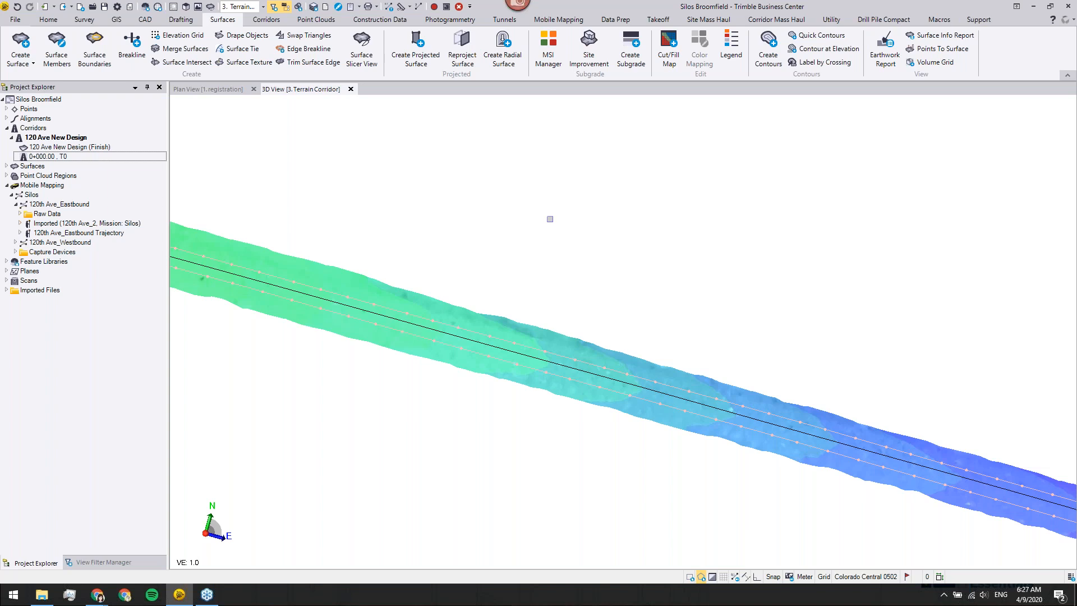
key(alt+Tab)
key(Right)
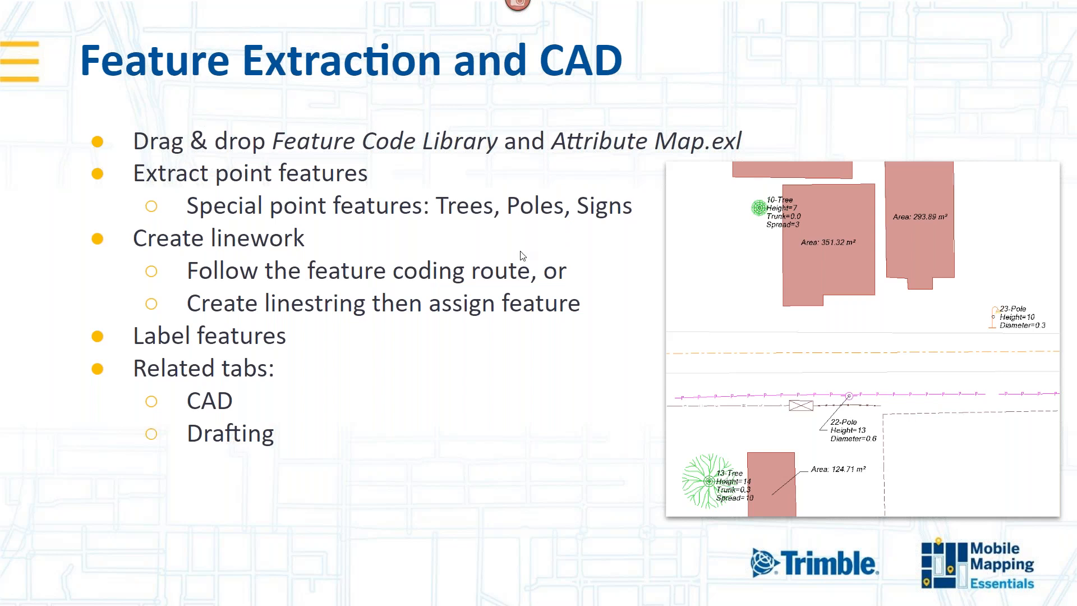
key(alt+Tab)
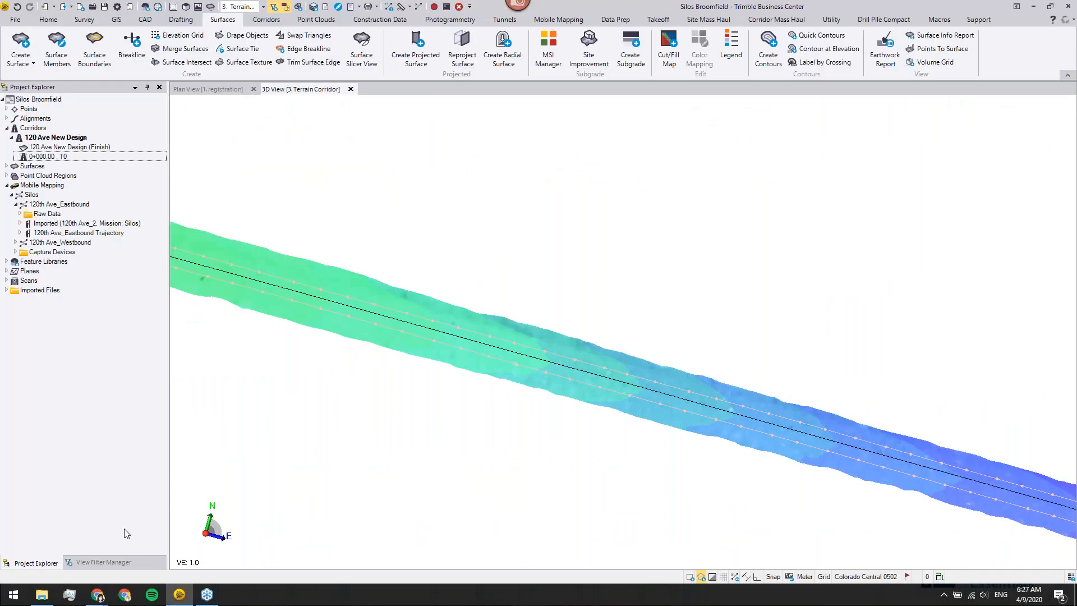
Apply the 4. Feature Extraction view filter to the 3D view and look over the extracted features along the road
click(105, 562)
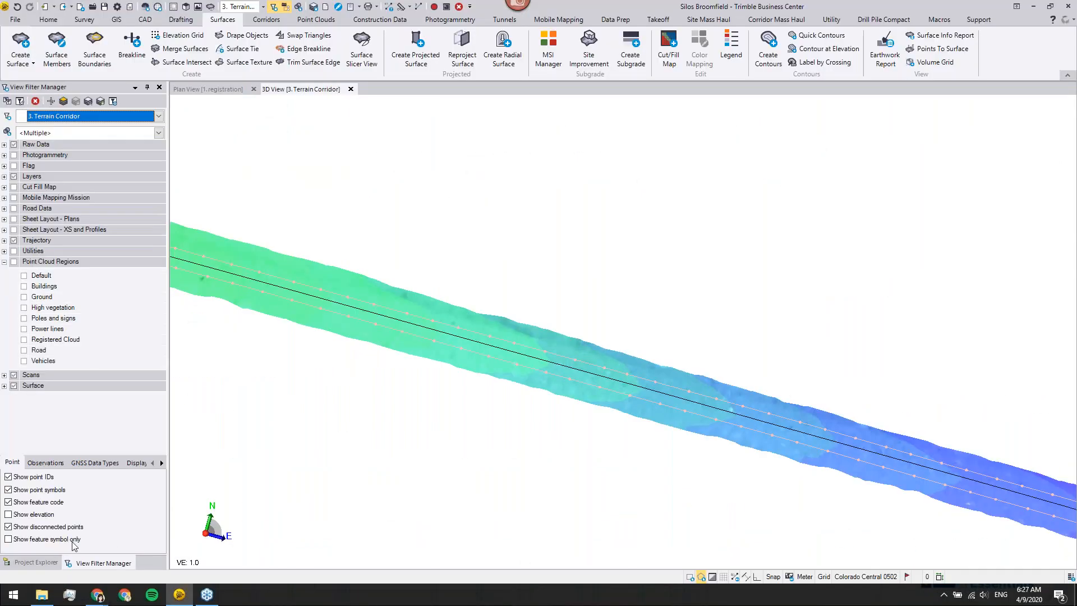
click(159, 116)
click(84, 156)
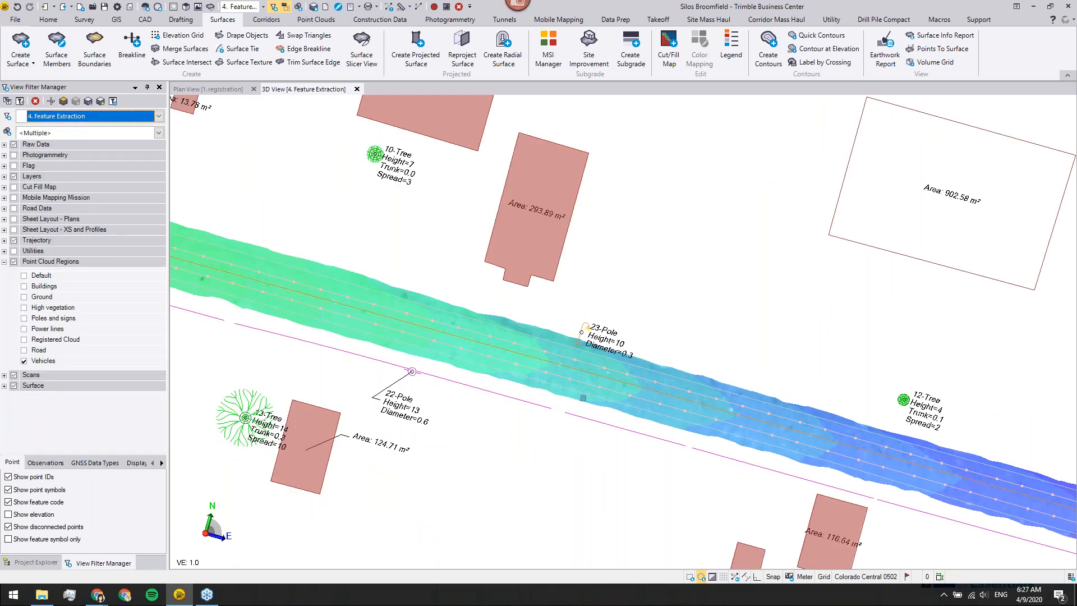
scroll(578, 387, down, 4)
middle_drag(586, 364, 573, 240)
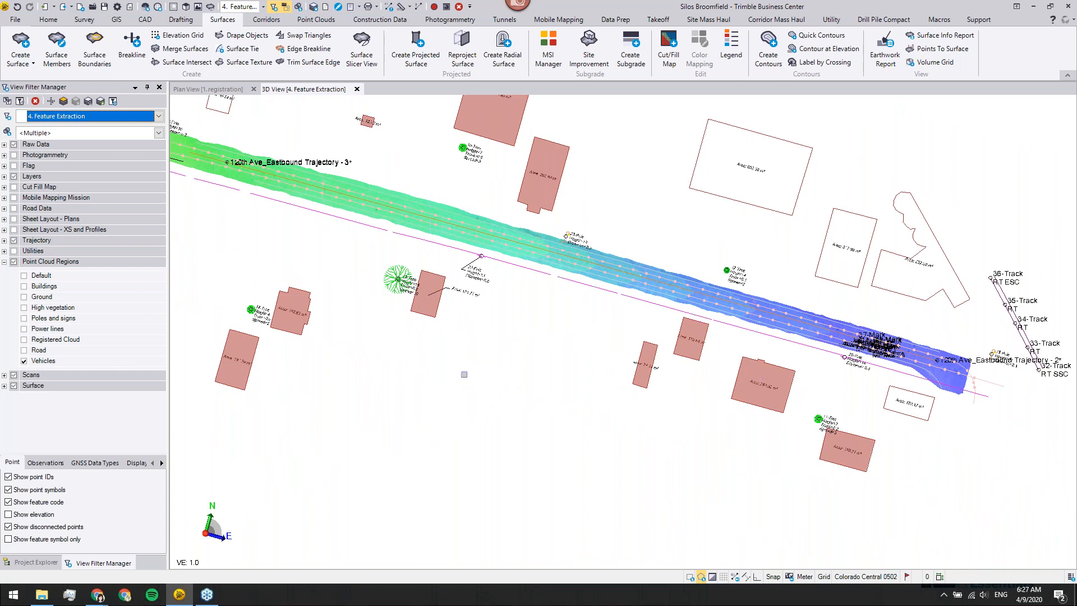
Switch to the plan view and apply the 4. Feature Extraction view filter to it
click(207, 88)
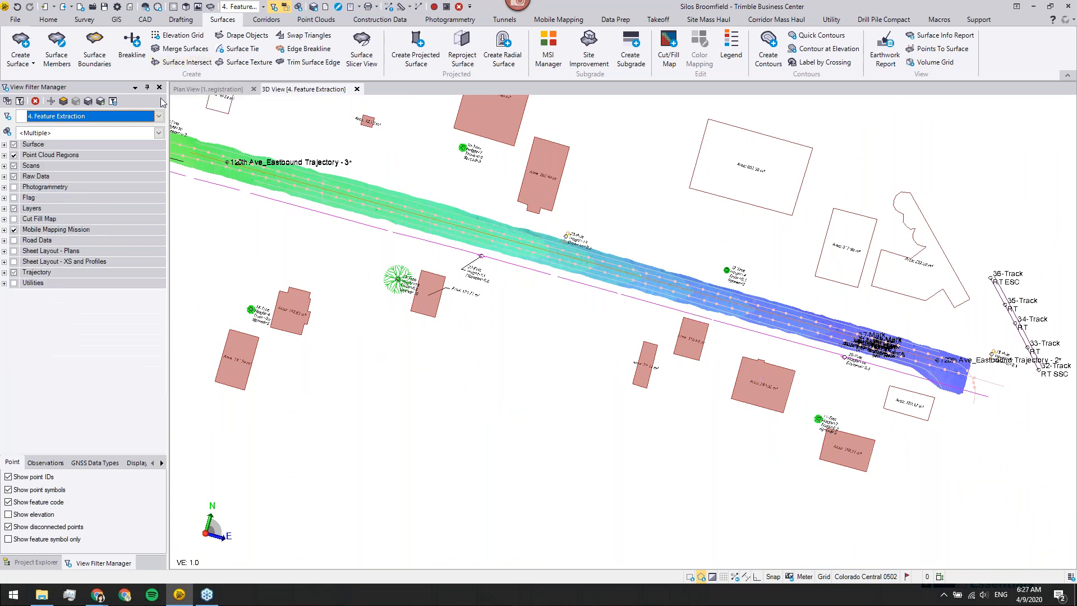
click(158, 117)
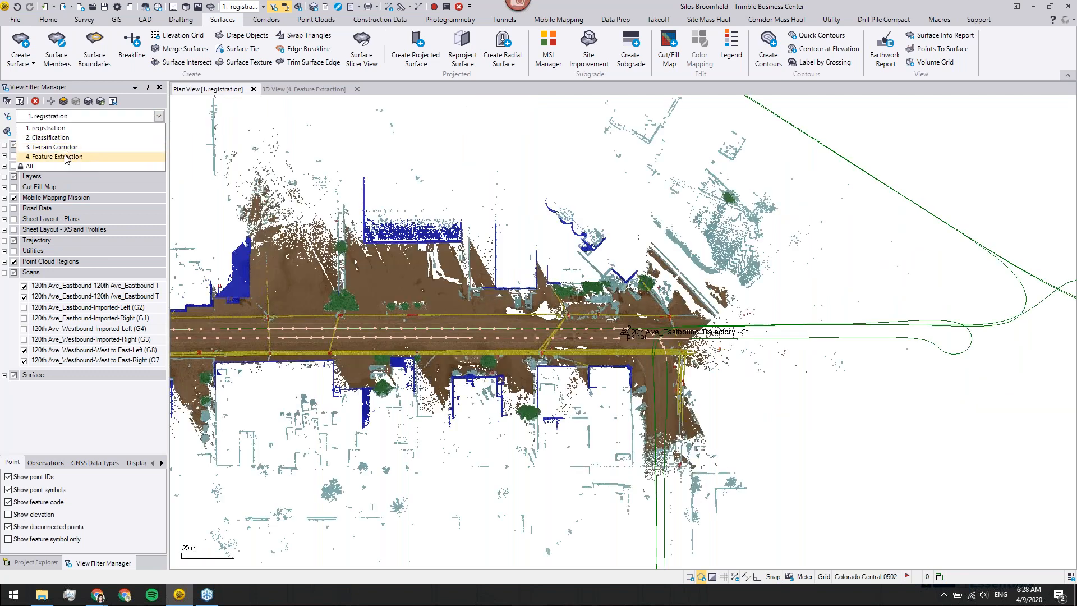
click(67, 157)
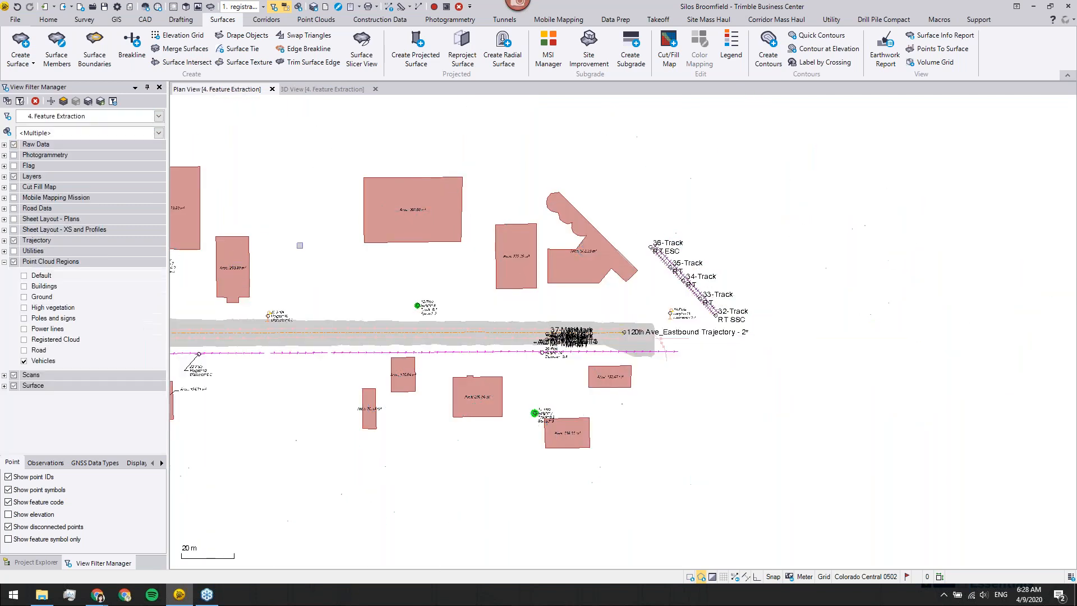
middle_drag(745, 364, 744, 334)
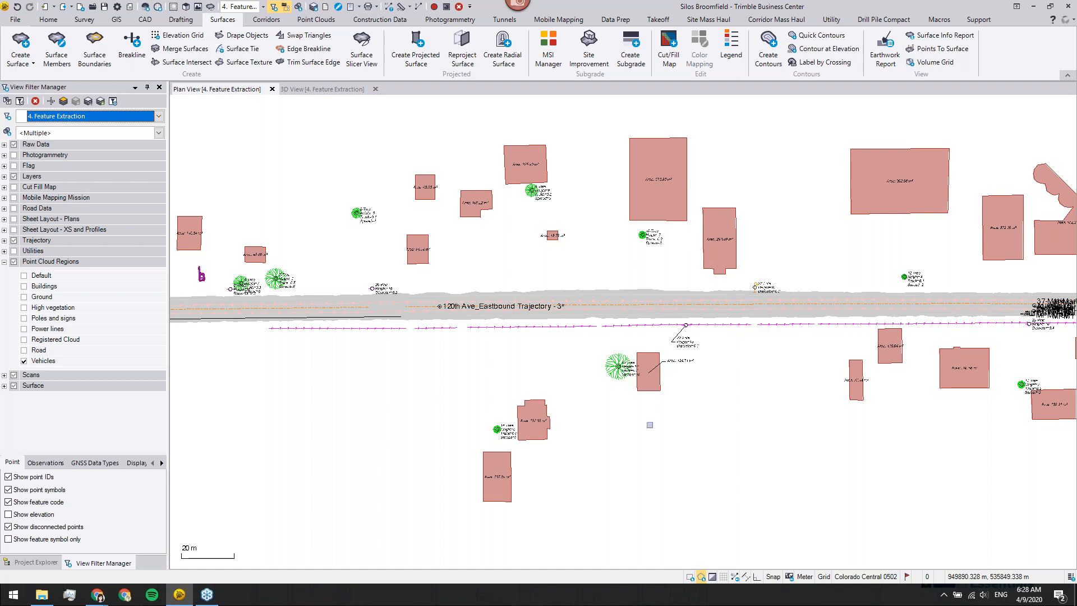
Examine the feature definition file and feature extraction attribute map in the project's Feature Code Processing settings, leaving without changes
click(33, 562)
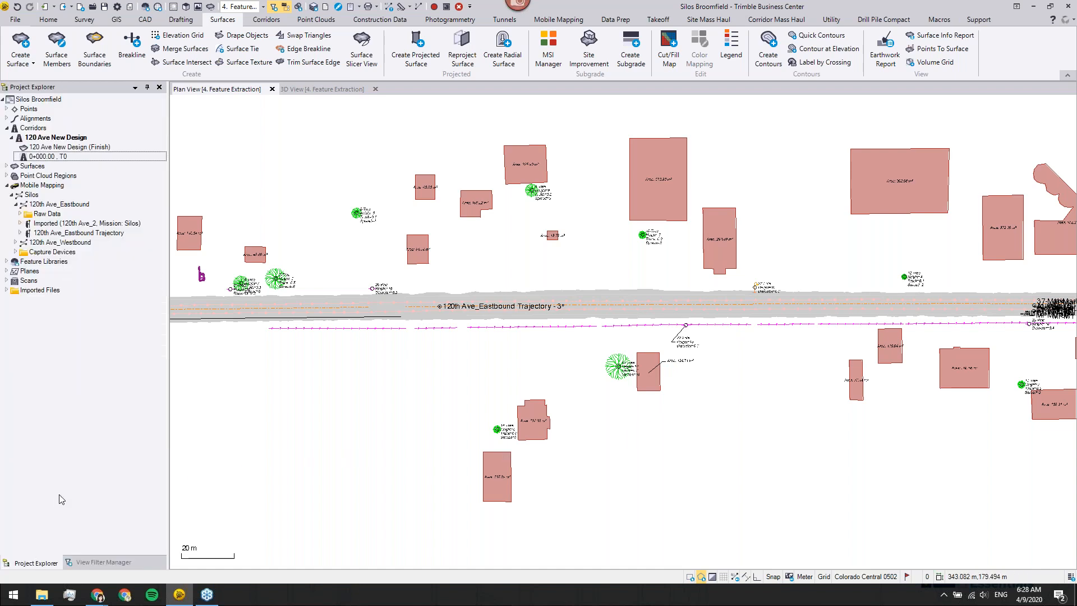
click(6, 185)
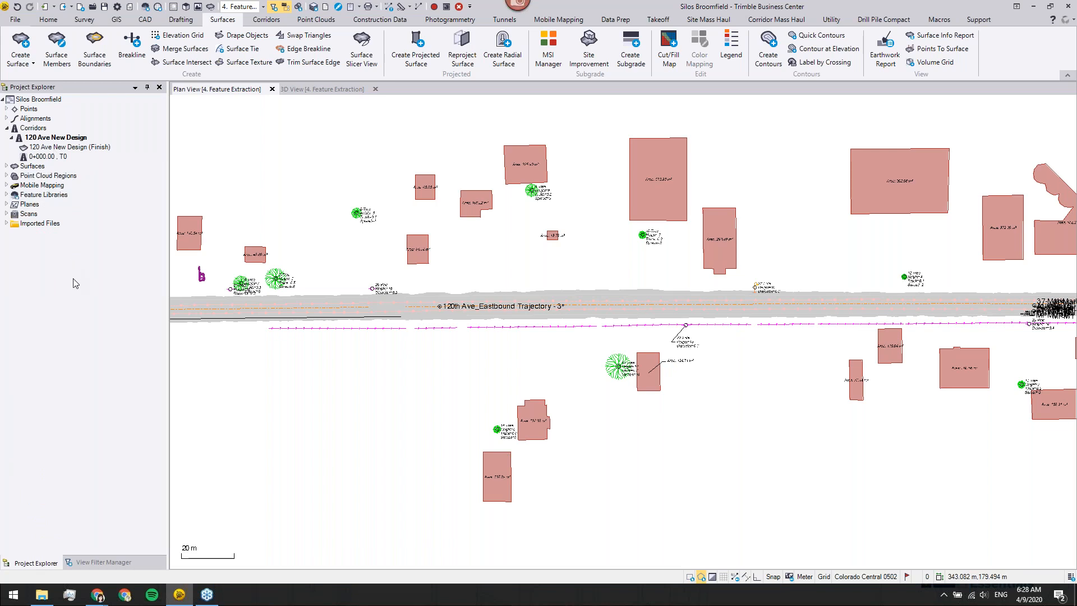
click(118, 7)
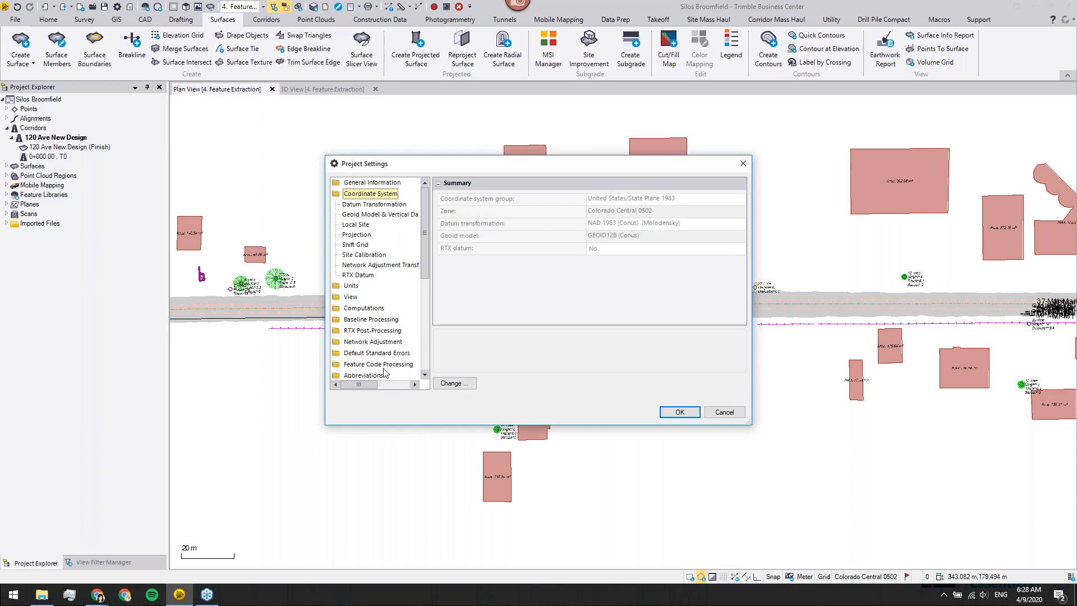
click(379, 364)
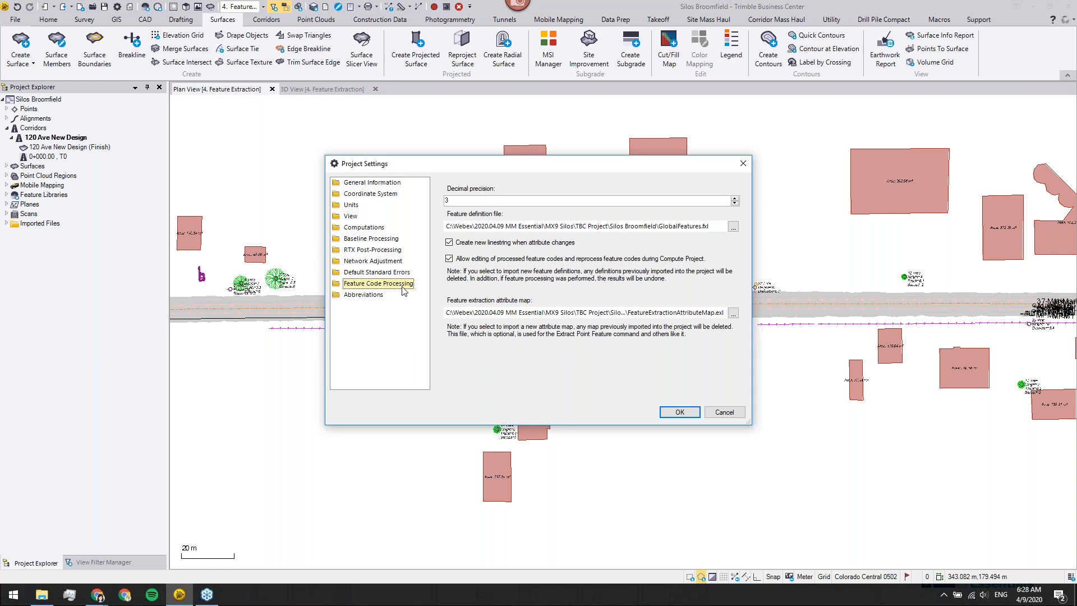
click(732, 227)
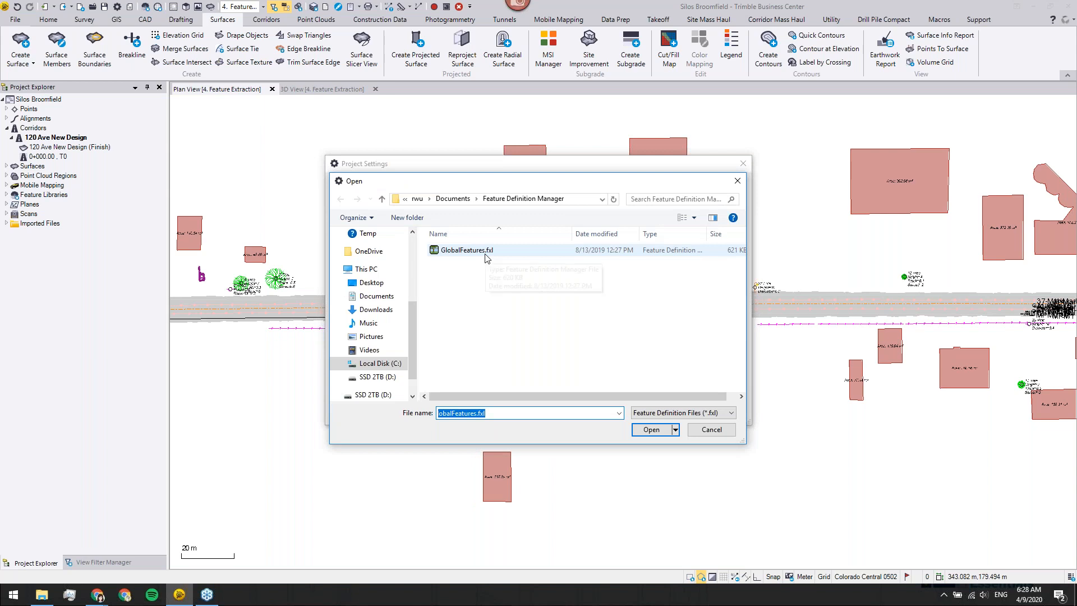
click(718, 432)
click(732, 312)
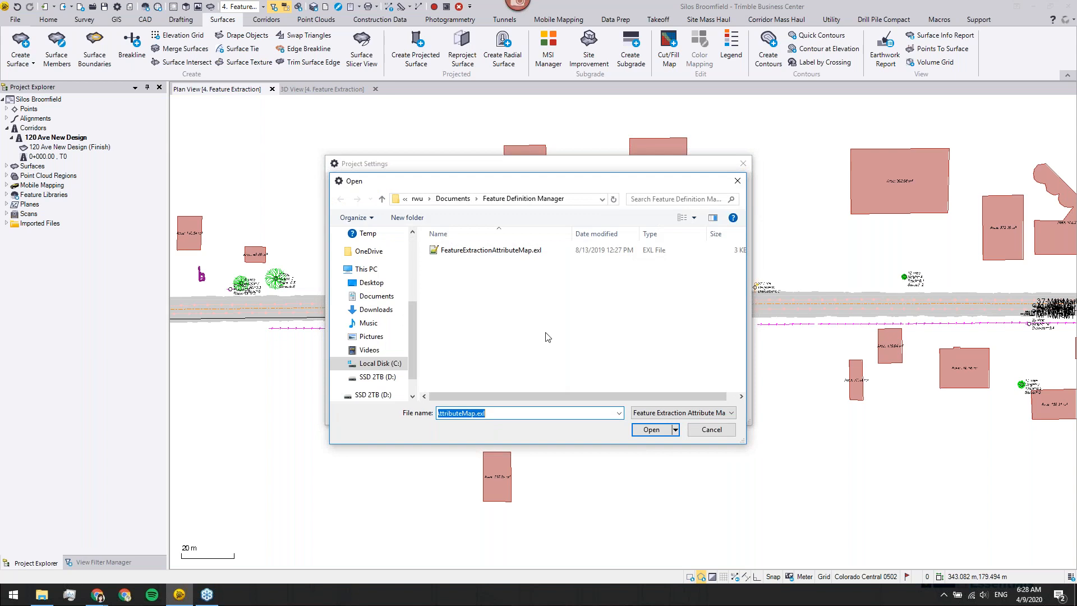
click(711, 429)
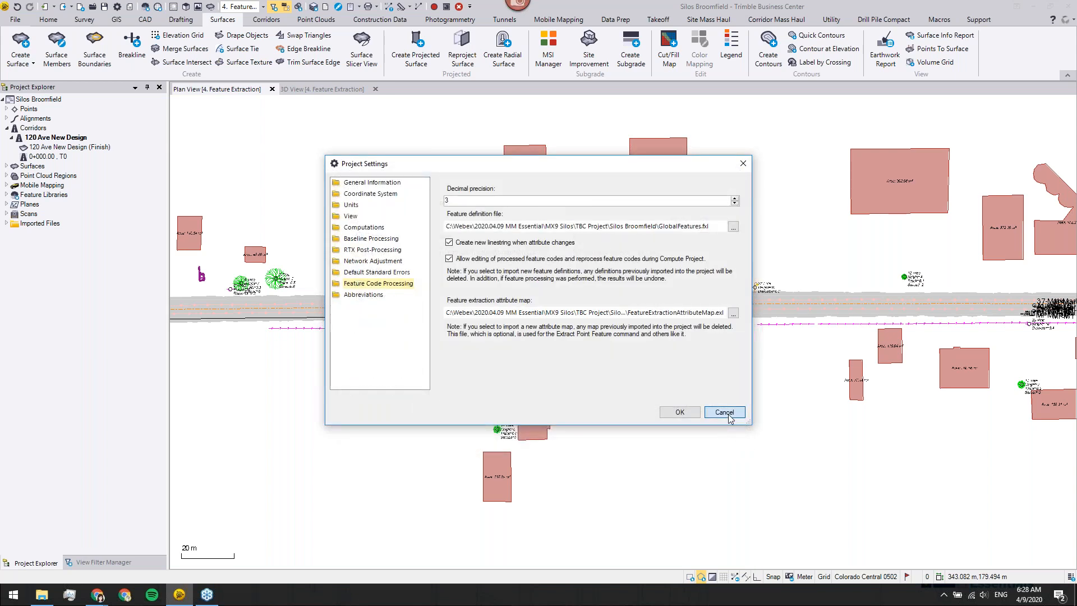
click(723, 412)
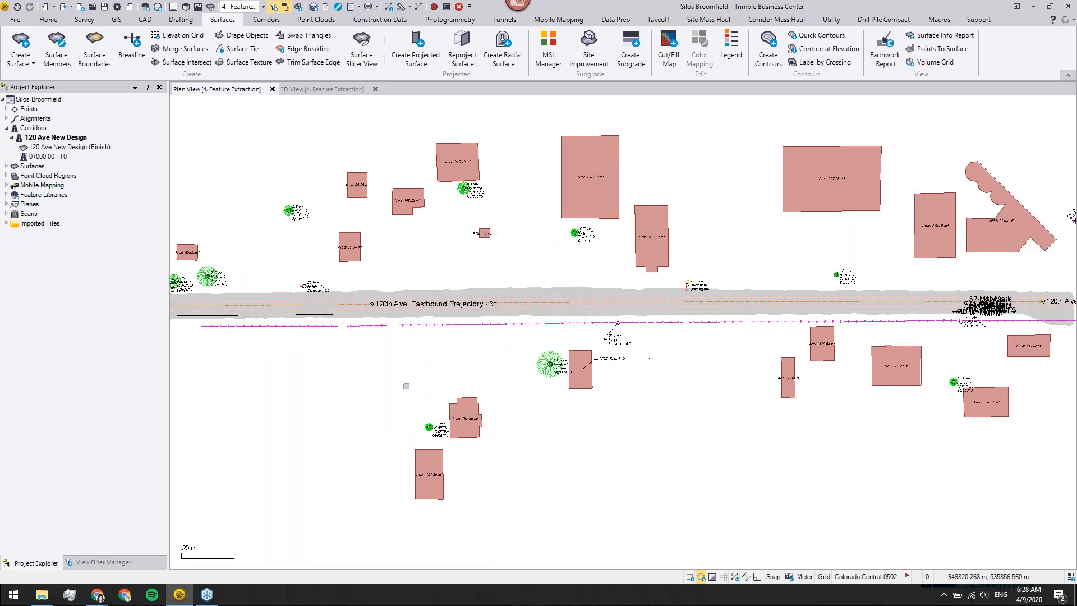
Show the Ground and High vegetation point cloud regions in the plan view through the view filter
click(111, 561)
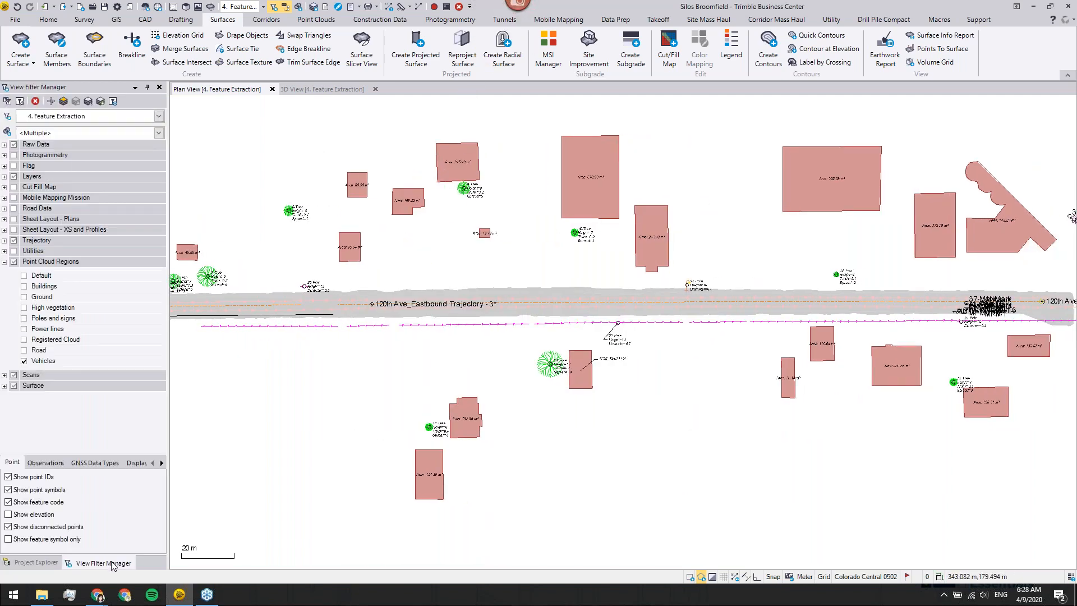
click(25, 297)
click(24, 307)
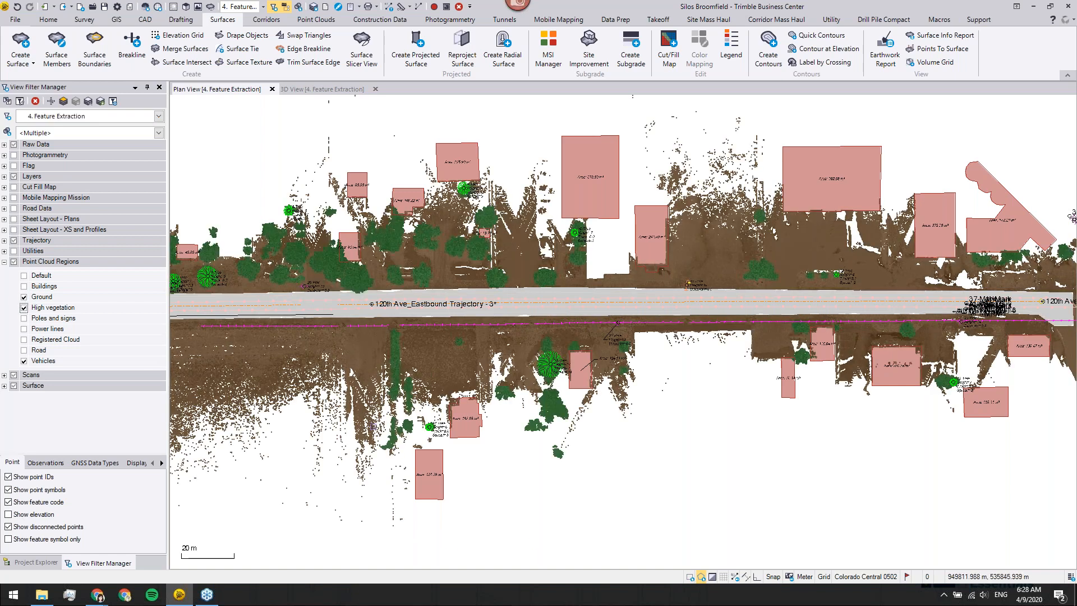
Outline the group of trees north of 120th Ave with a polygon and keep only the point cloud inside it
middle_drag(425, 438, 462, 455)
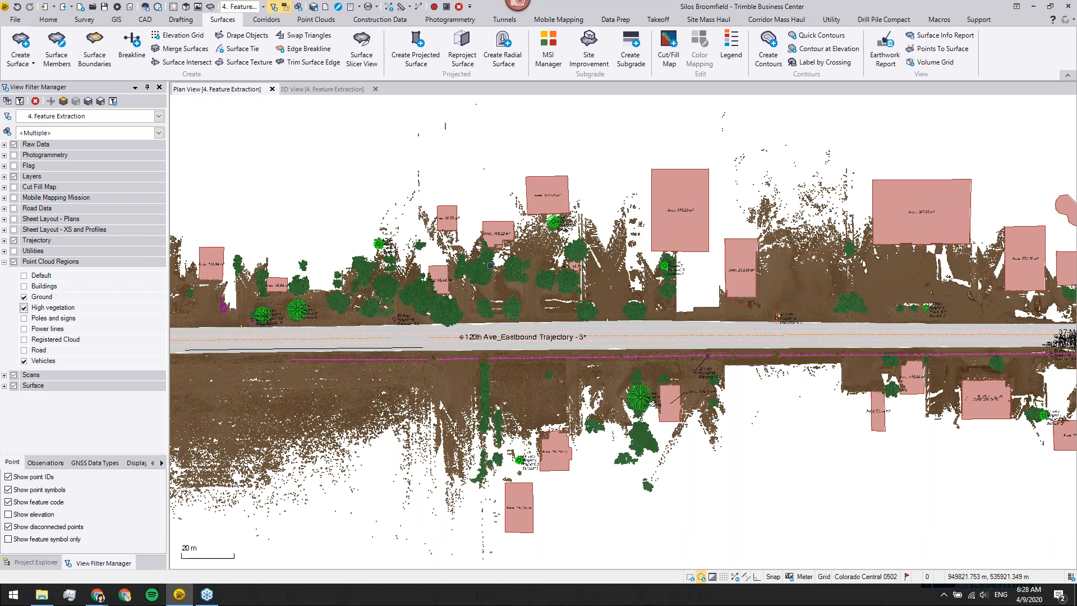
scroll(492, 266, up, 3)
scroll(491, 265, up, 1)
middle_drag(547, 346, 589, 401)
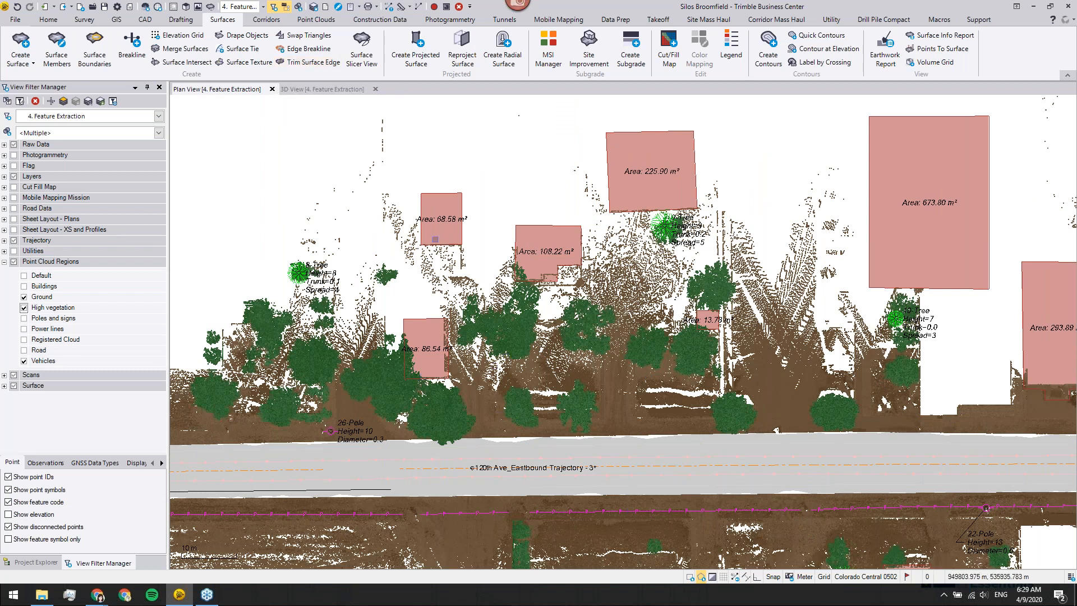
click(477, 223)
click(476, 454)
click(634, 457)
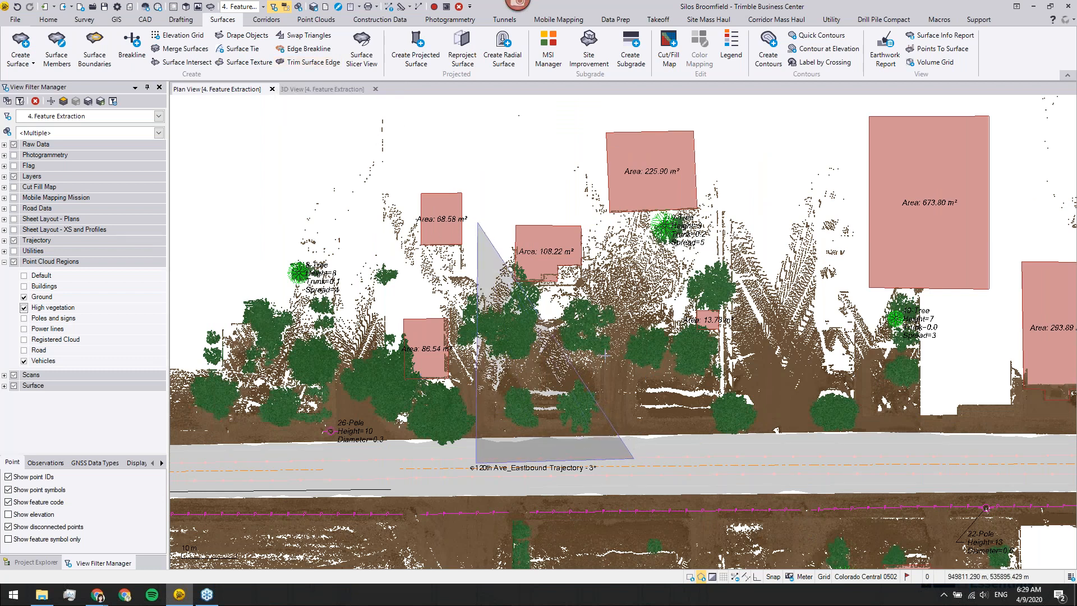
click(668, 396)
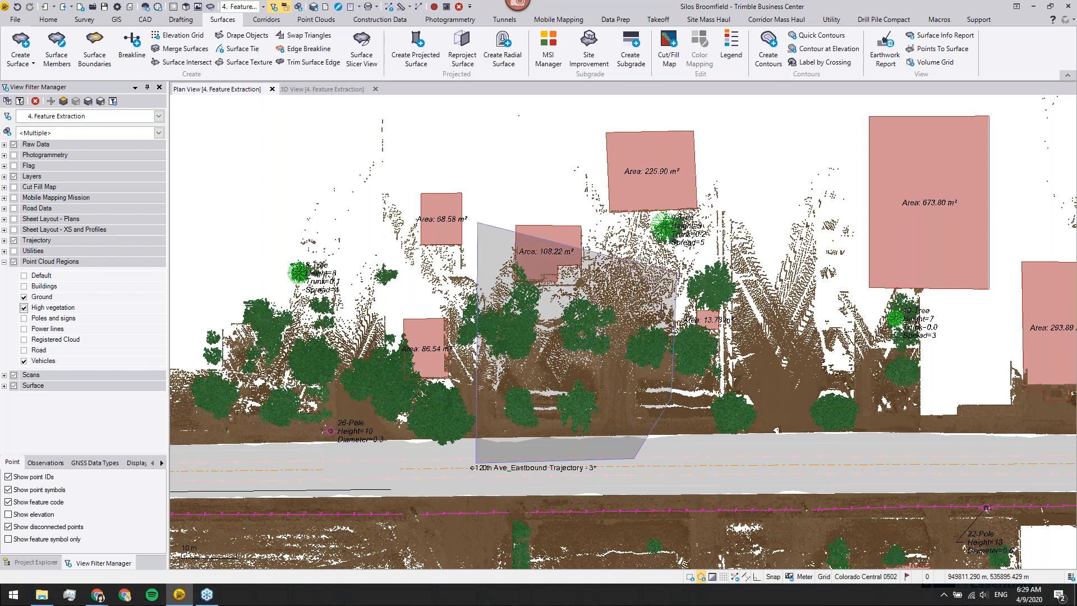
click(675, 273)
double_click(525, 174)
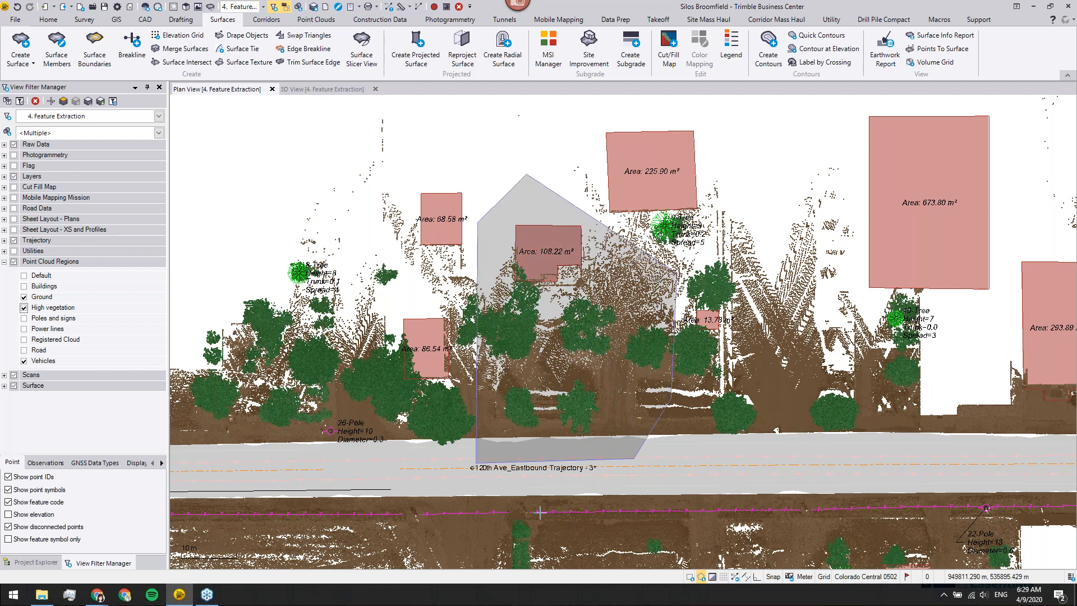
click(319, 20)
click(181, 50)
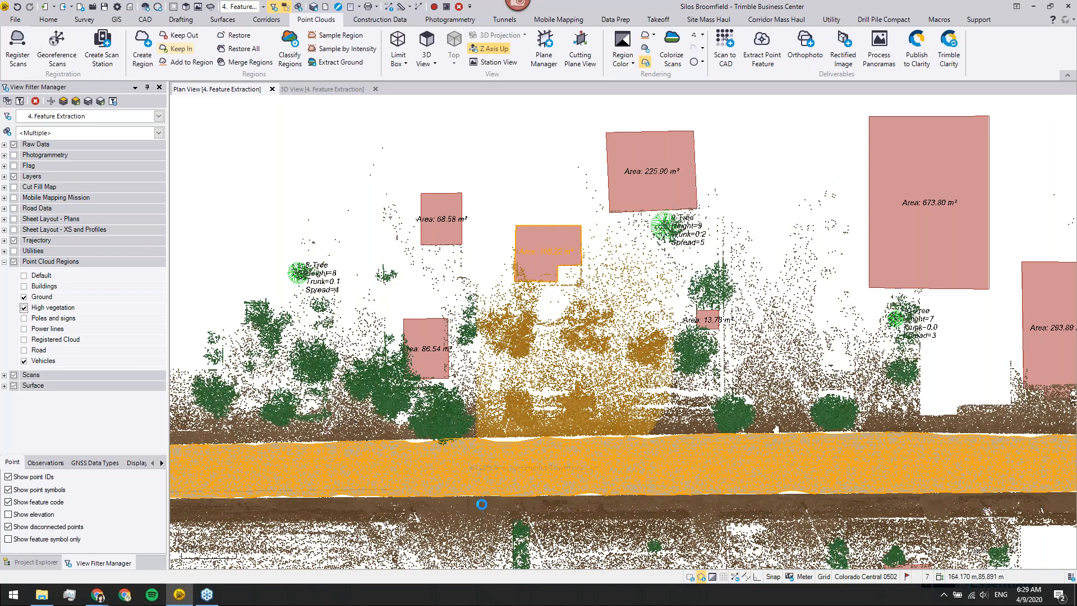
In the 3D view, run Extract Point Feature on the isolated trees with extraction type Tree in Automatic mode and extract the tree attributes
middle_drag(541, 412, 475, 342)
click(312, 89)
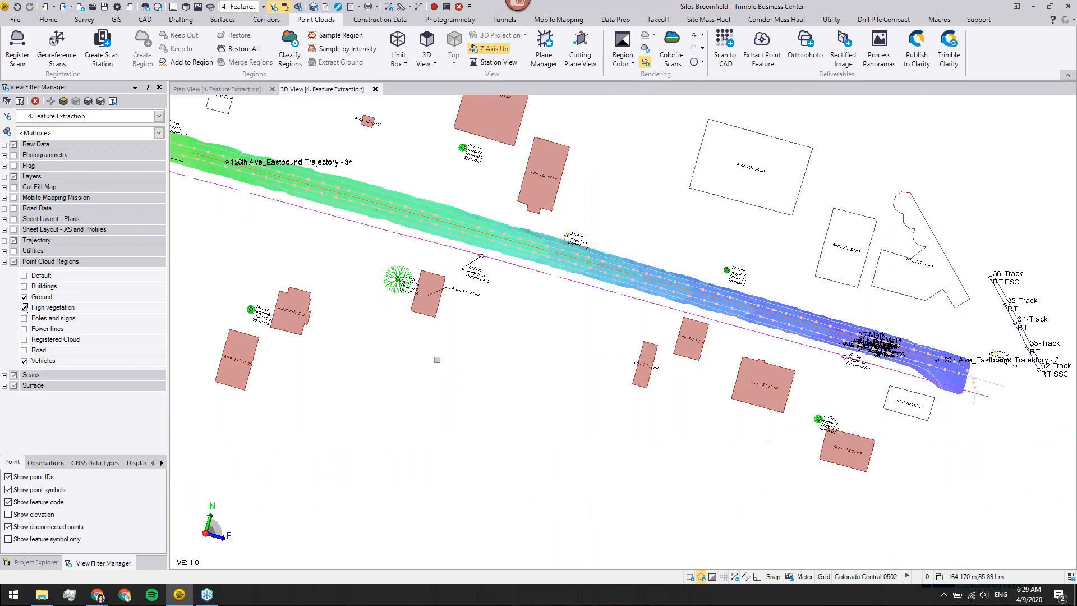
scroll(419, 354, up, 3)
right_drag(540, 454, 543, 360)
middle_drag(596, 418, 507, 363)
right_drag(600, 366, 537, 361)
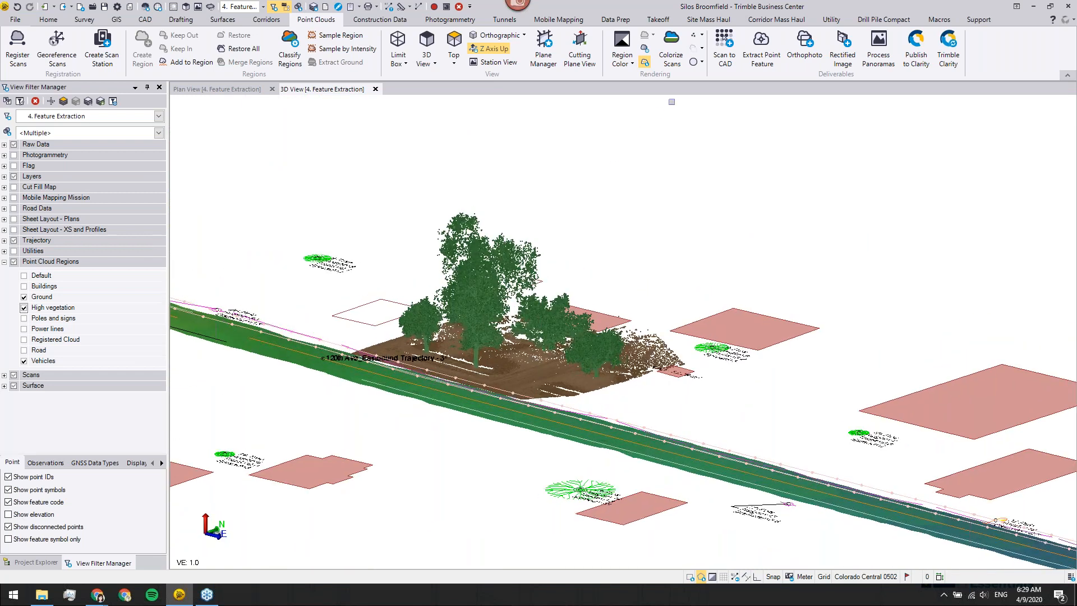
click(763, 62)
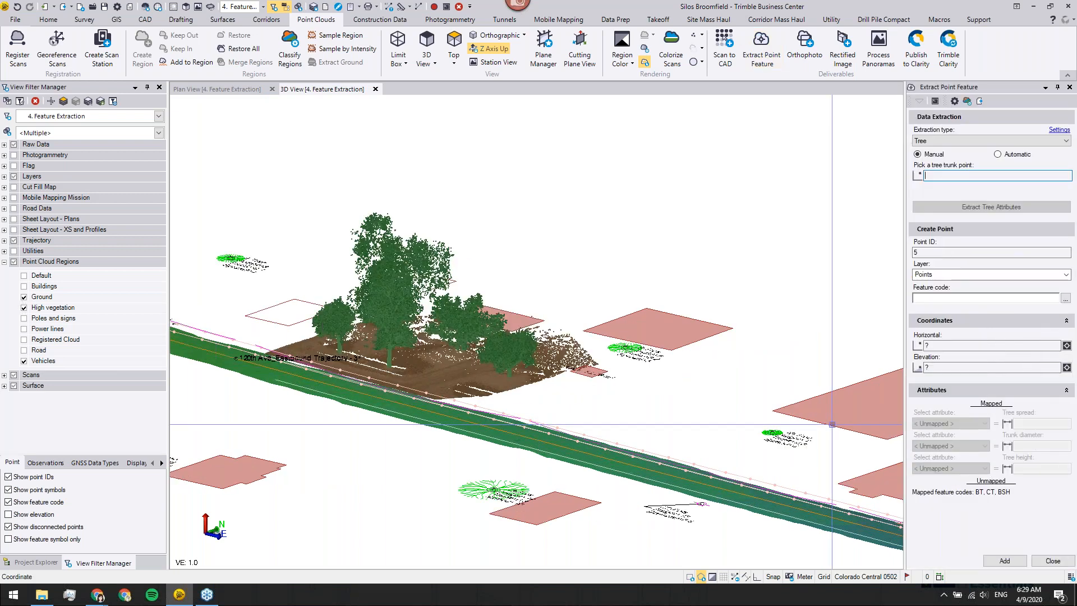
click(958, 143)
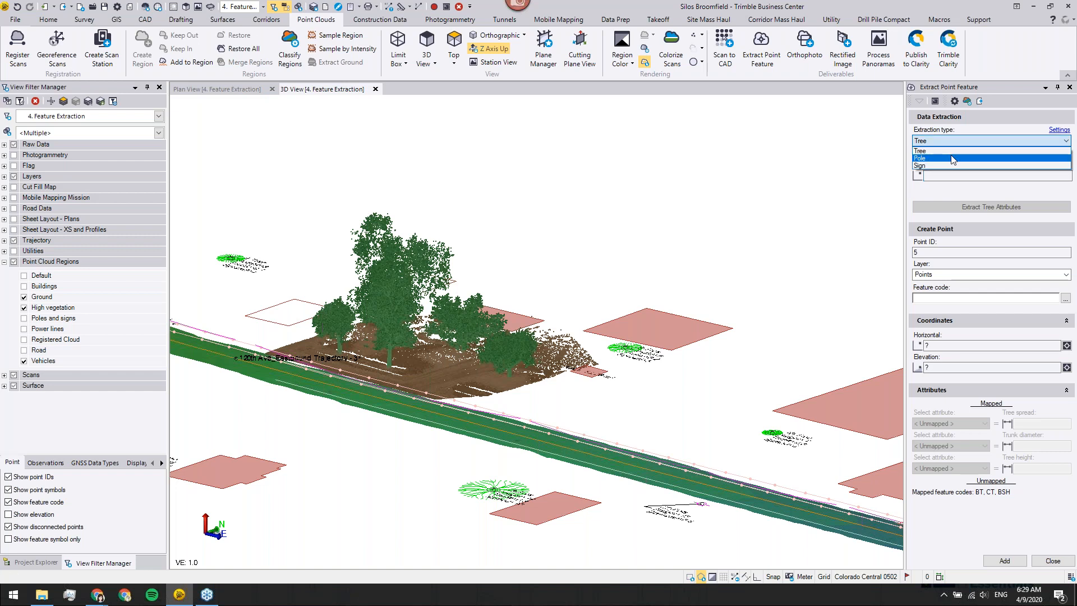
click(950, 150)
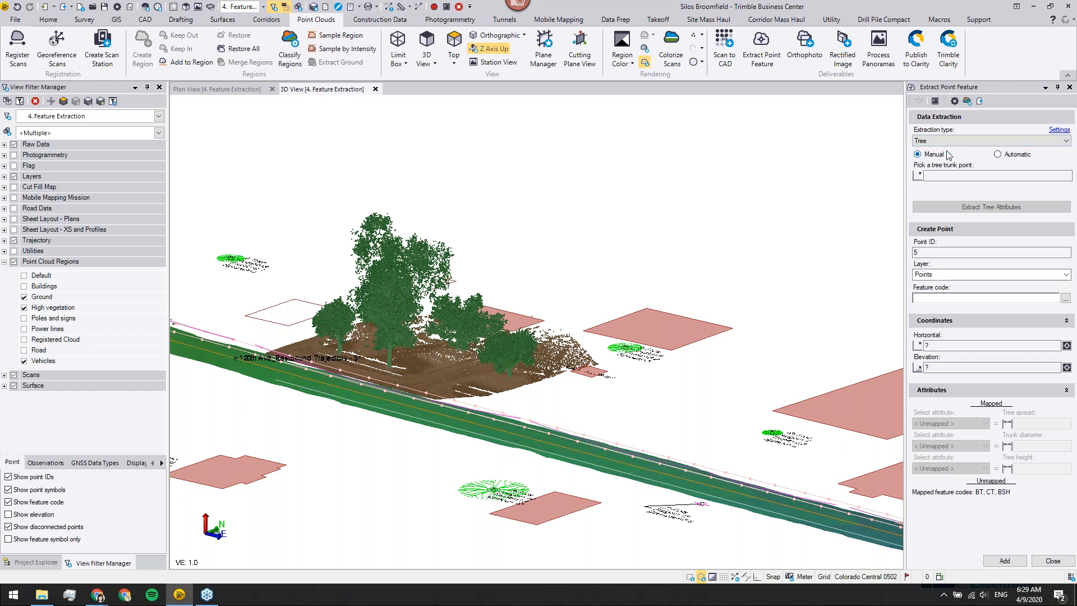
click(997, 155)
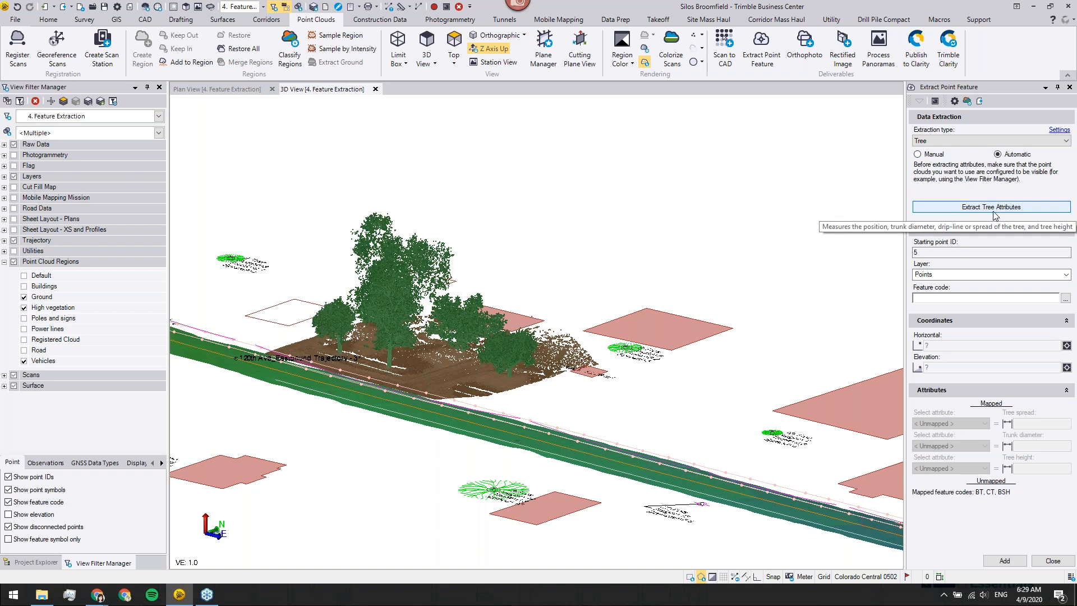
click(991, 207)
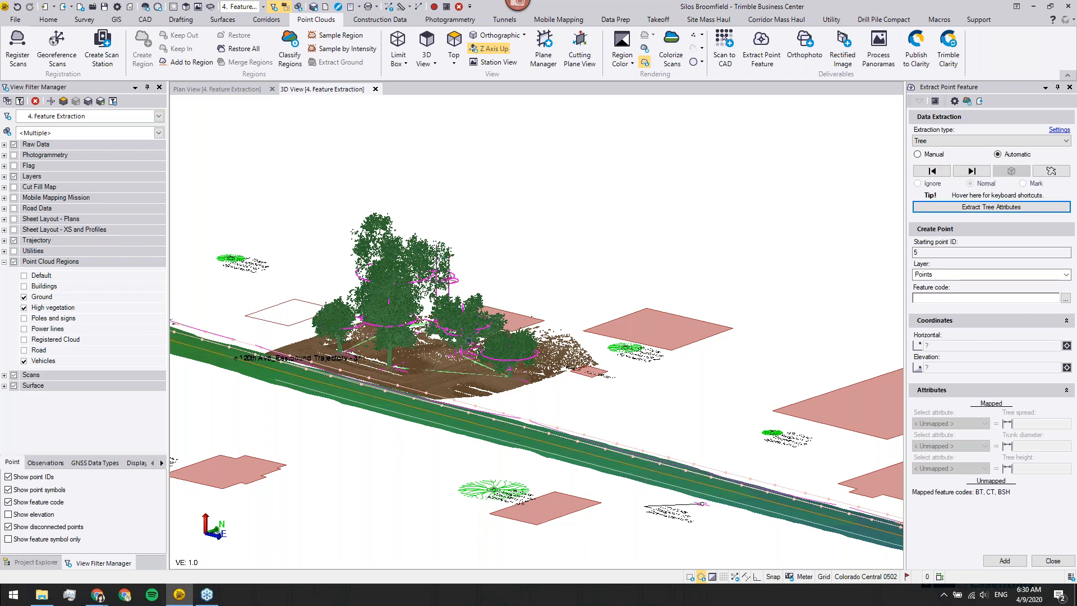
Examine the fitted trunk, spread and height markers on the isolated trees from several angles
middle_drag(611, 360, 760, 361)
scroll(563, 364, up, 3)
mouse_move(565, 366)
right_down()
mouse_move(624, 363)
mouse_move(632, 440)
mouse_move(563, 363)
mouse_move(634, 473)
mouse_move(632, 462)
right_up()
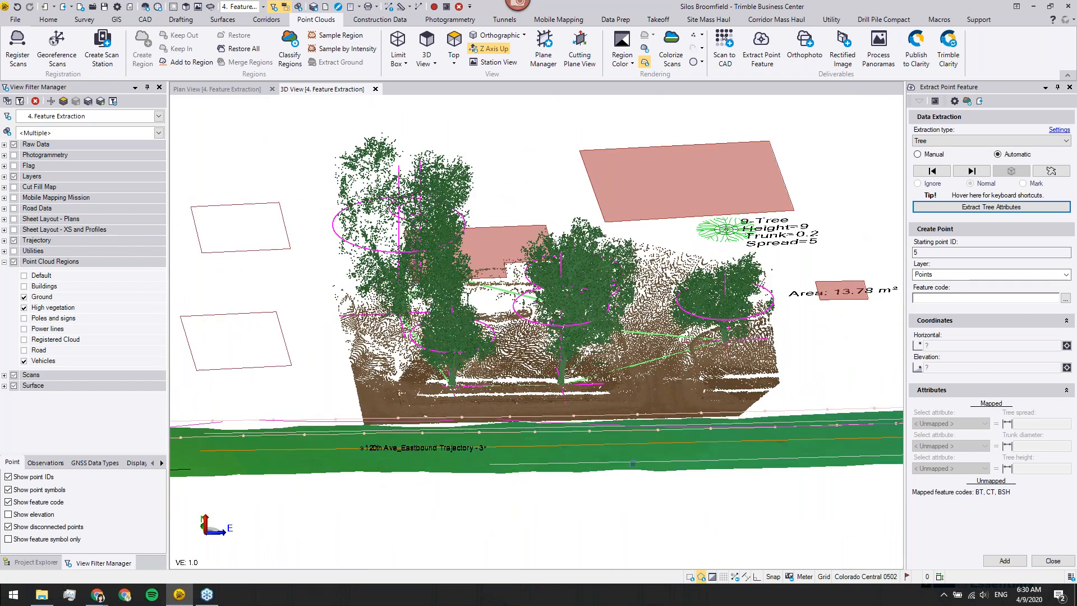
scroll(523, 316, up, 1)
scroll(522, 317, up, 1)
scroll(522, 317, up, 1)
right_drag(517, 314, 517, 223)
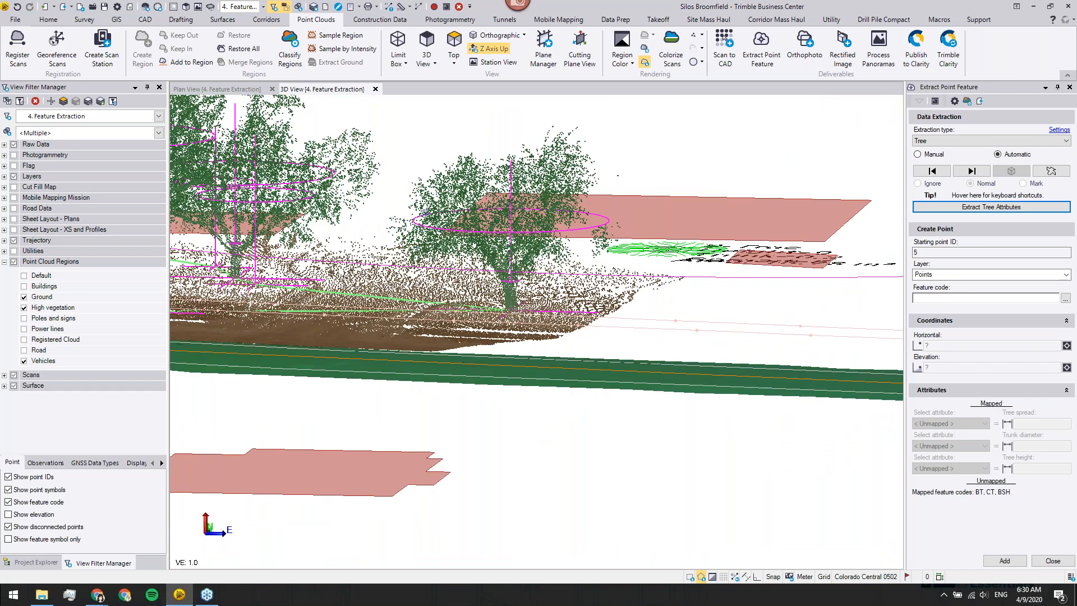
scroll(506, 296, up, 3)
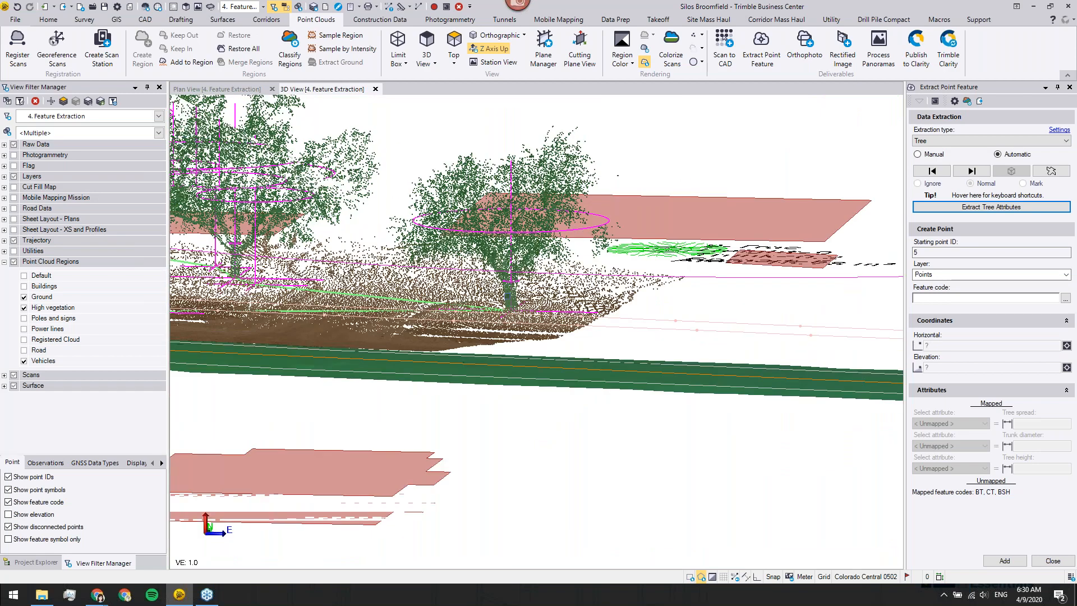
middle_drag(517, 354, 521, 434)
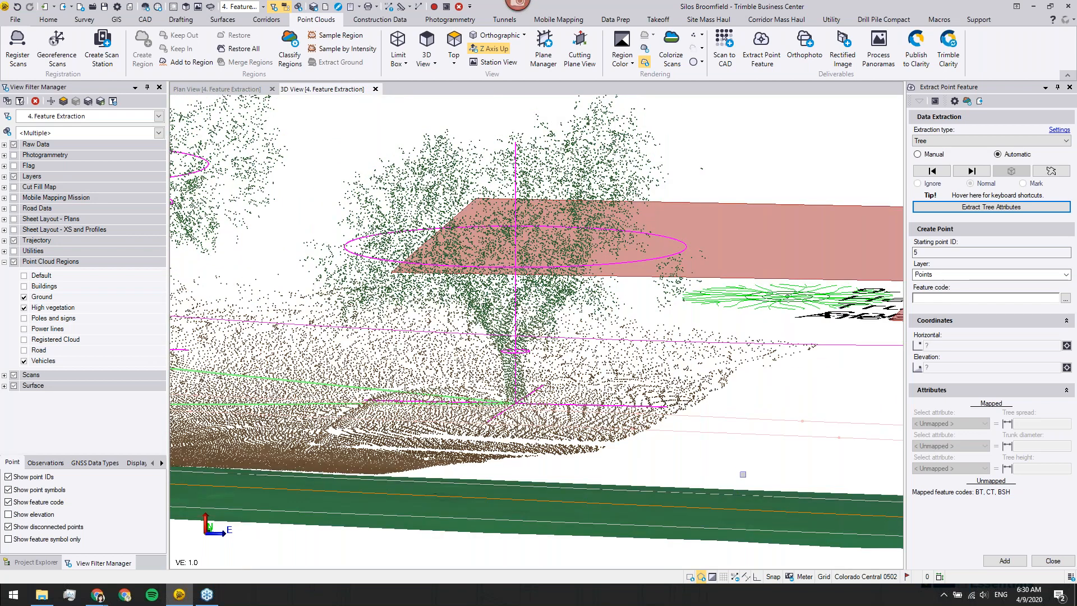
Create the extracted tree points with starting point ID 50-Tree and feature code BT
click(931, 251)
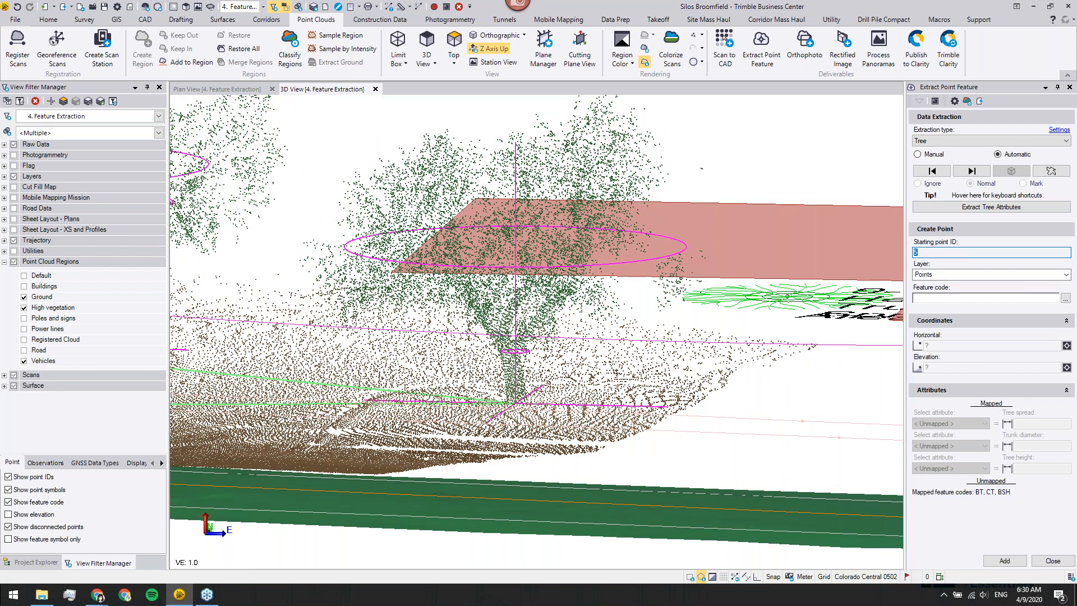
text(60)
key(Tab)
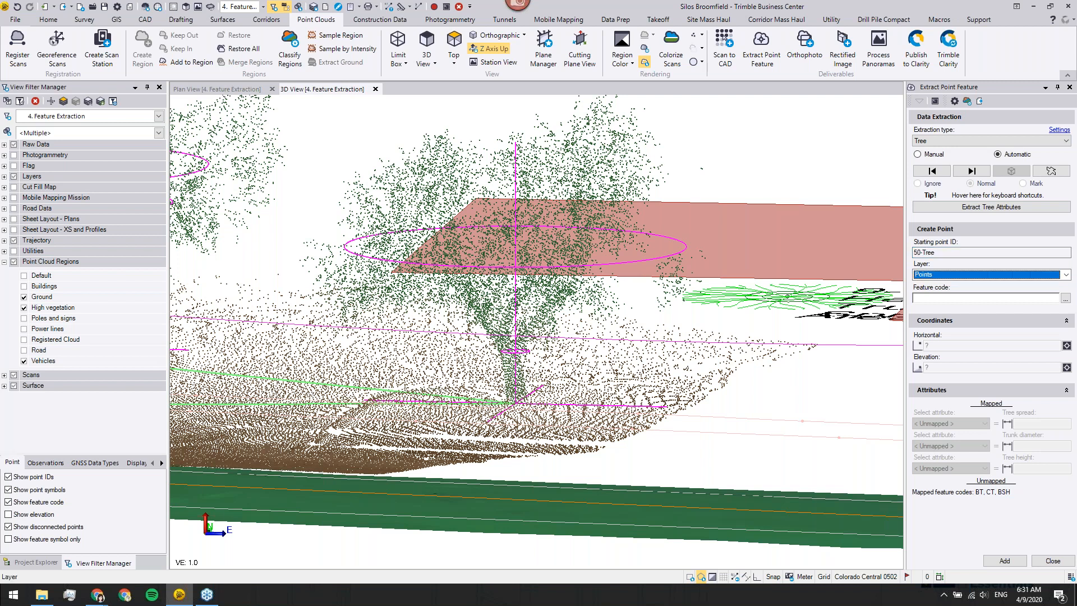
click(952, 301)
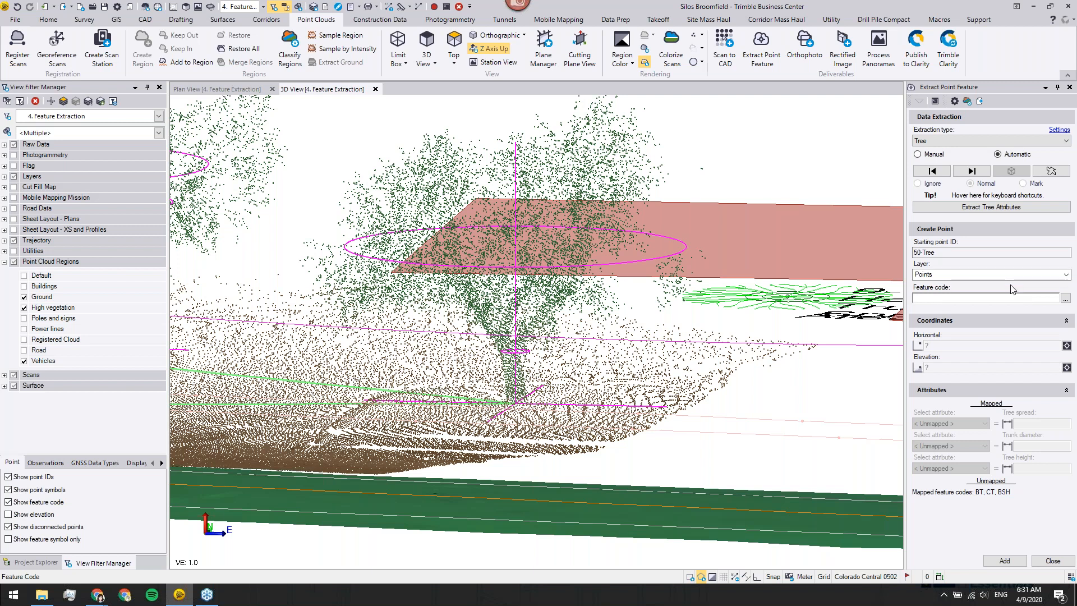
text(BT)
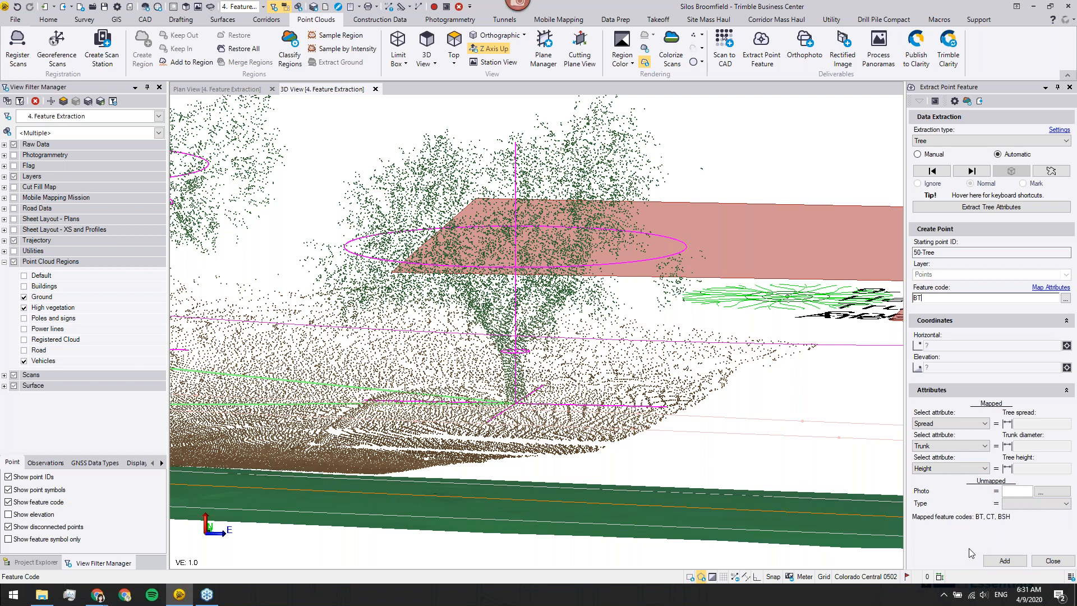
click(1004, 560)
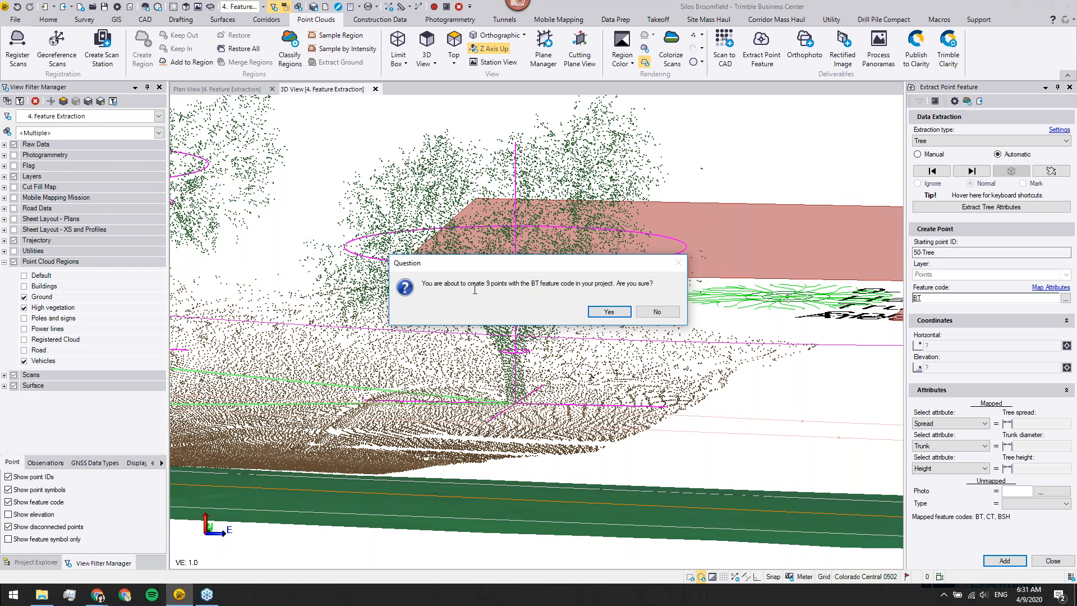
click(609, 311)
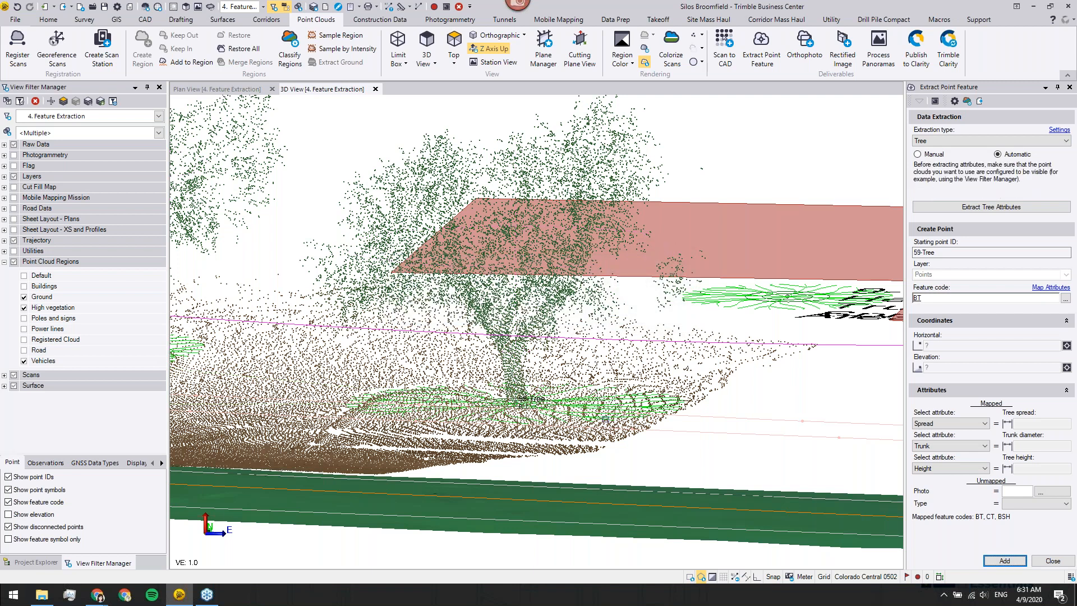
Hide the High vegetation region and look over the new tree symbols on the ground points
middle_drag(486, 415, 654, 392)
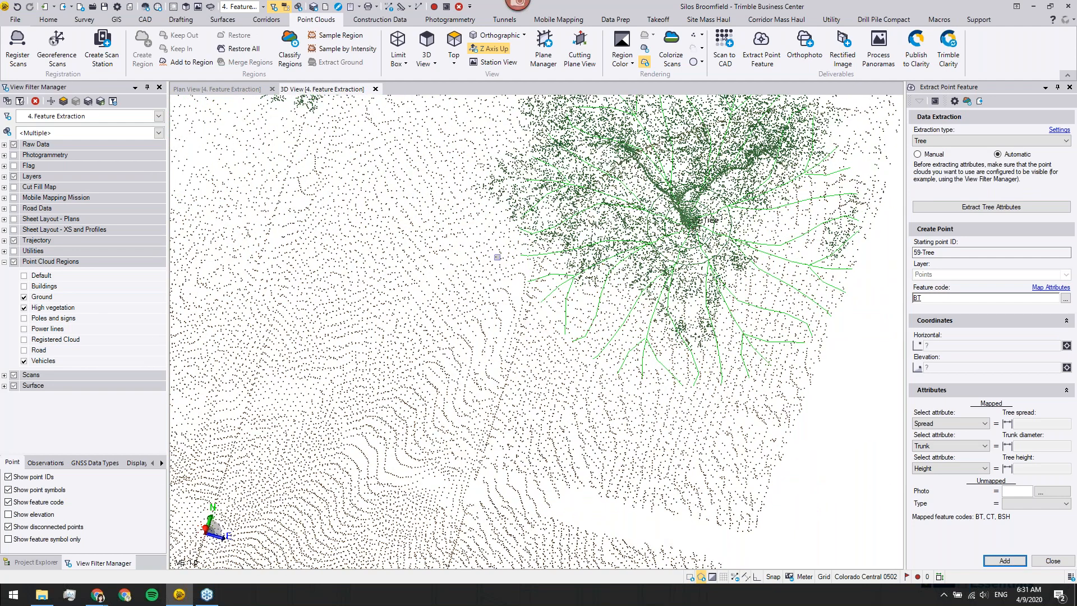
scroll(497, 257, down, 3)
click(24, 308)
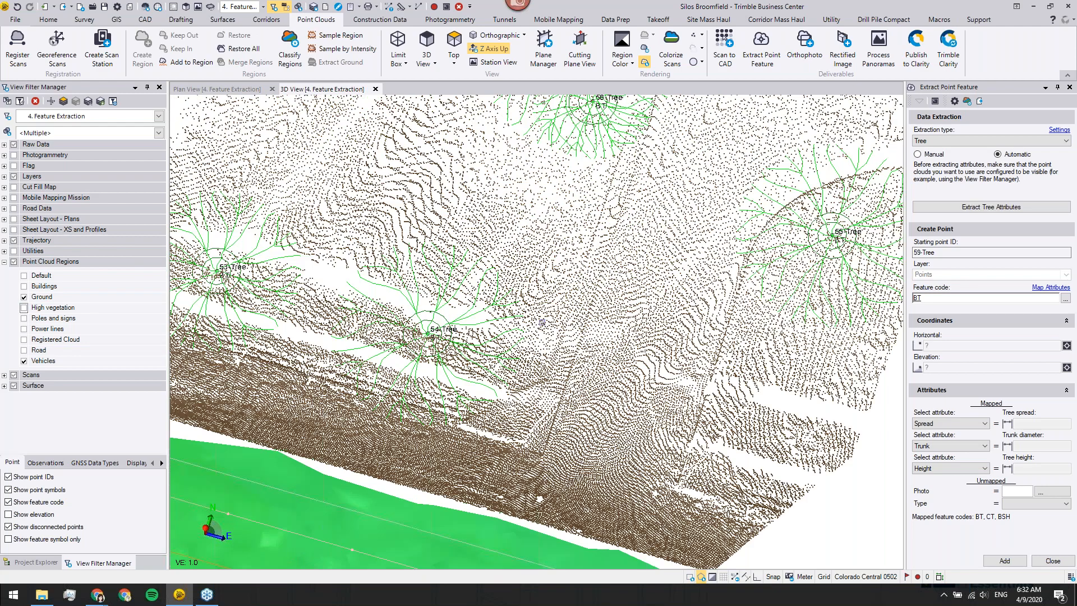
scroll(542, 322, down, 5)
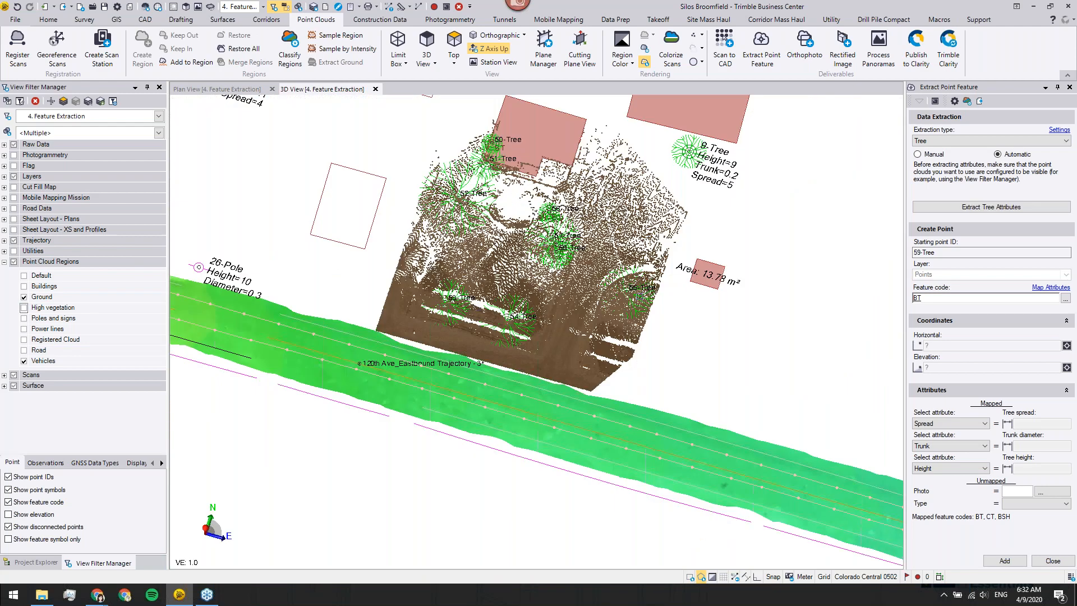
Set the Type attribute of point 55-Tree to Oak in its properties
scroll(634, 294, up, 6)
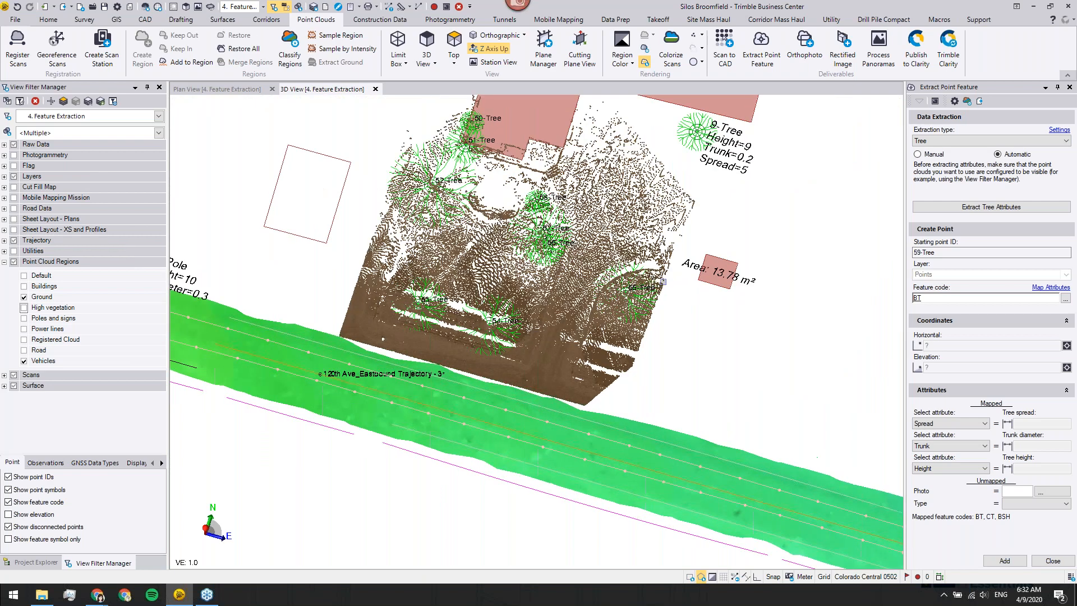
click(558, 310)
click(596, 335)
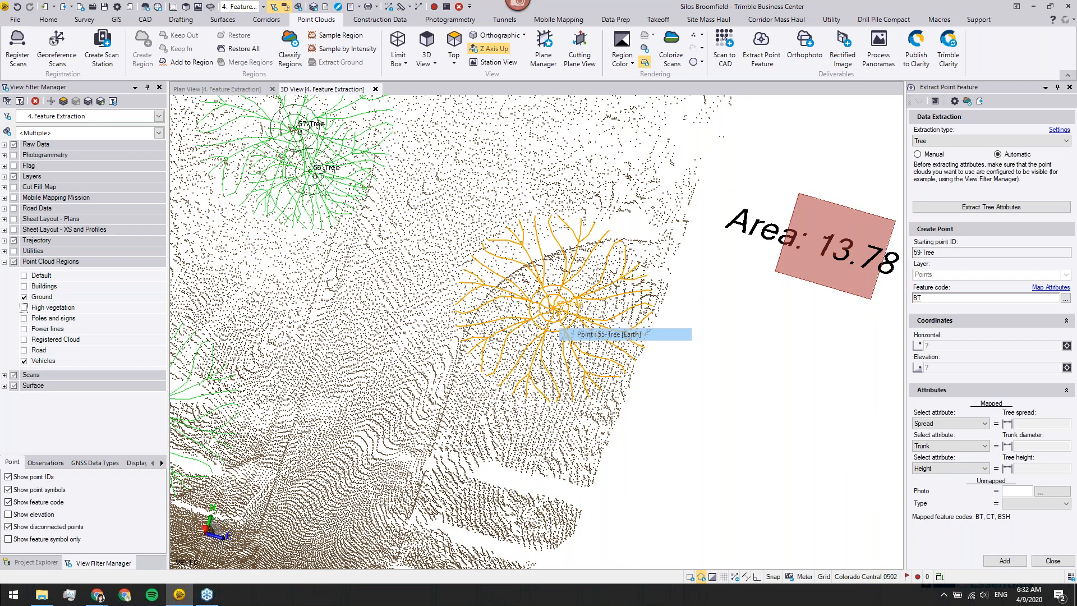
double_click(567, 304)
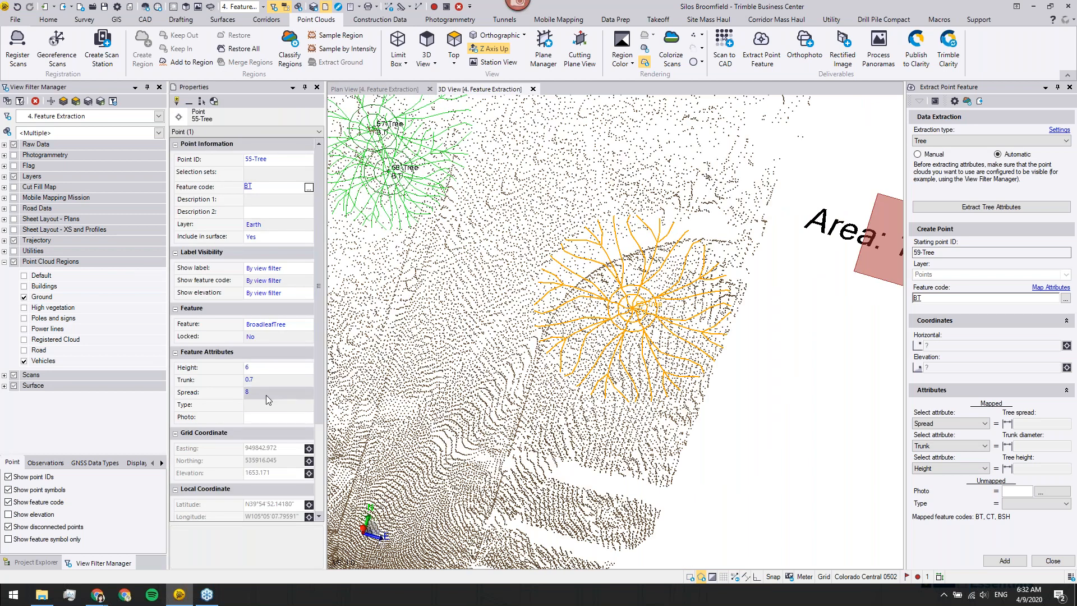
click(266, 405)
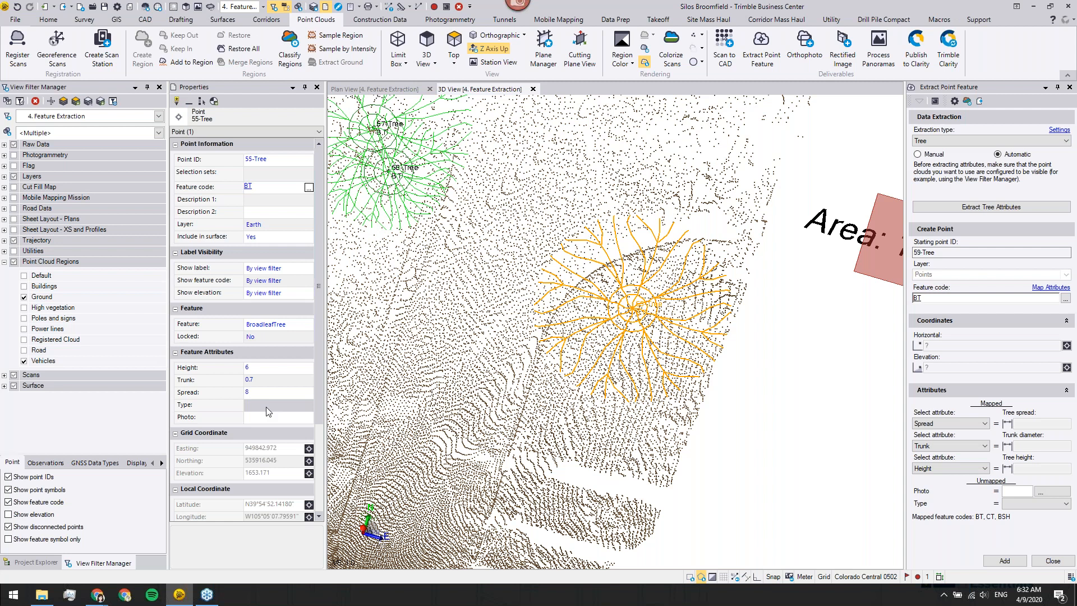
click(265, 405)
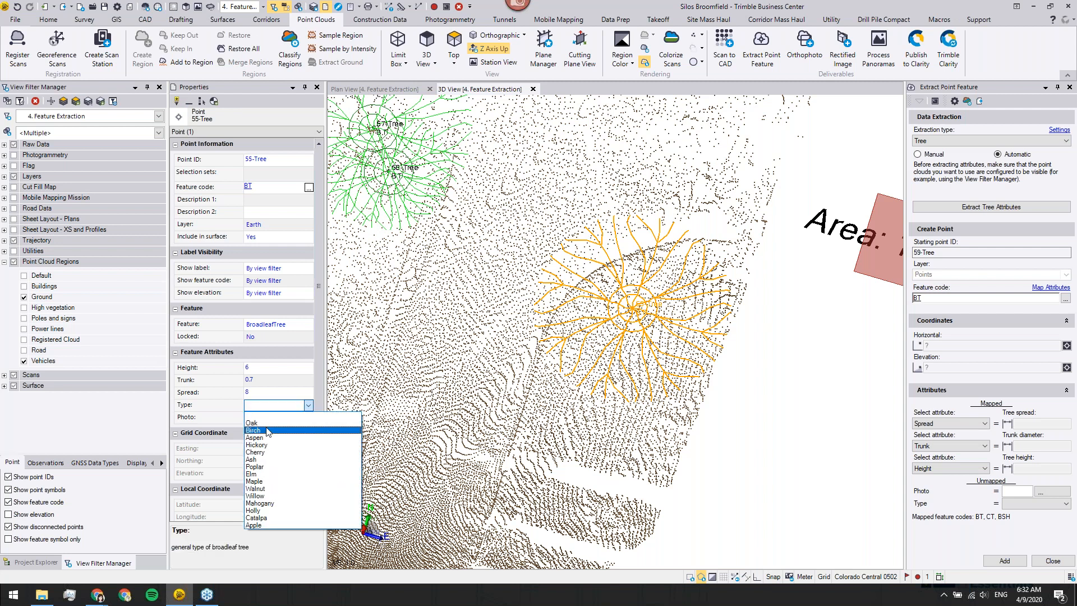
click(254, 423)
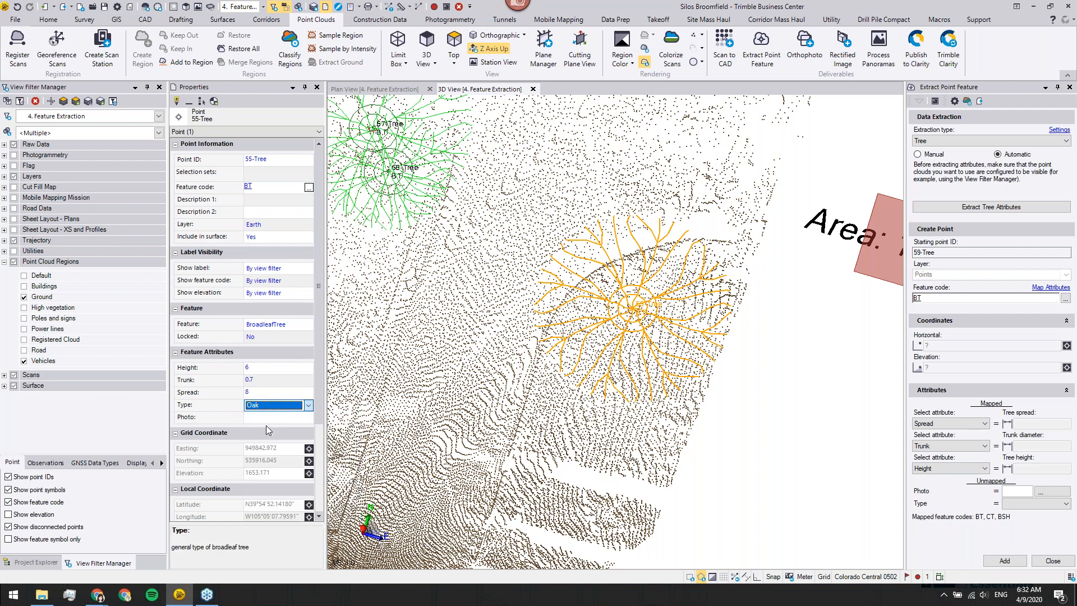
key(Tab)
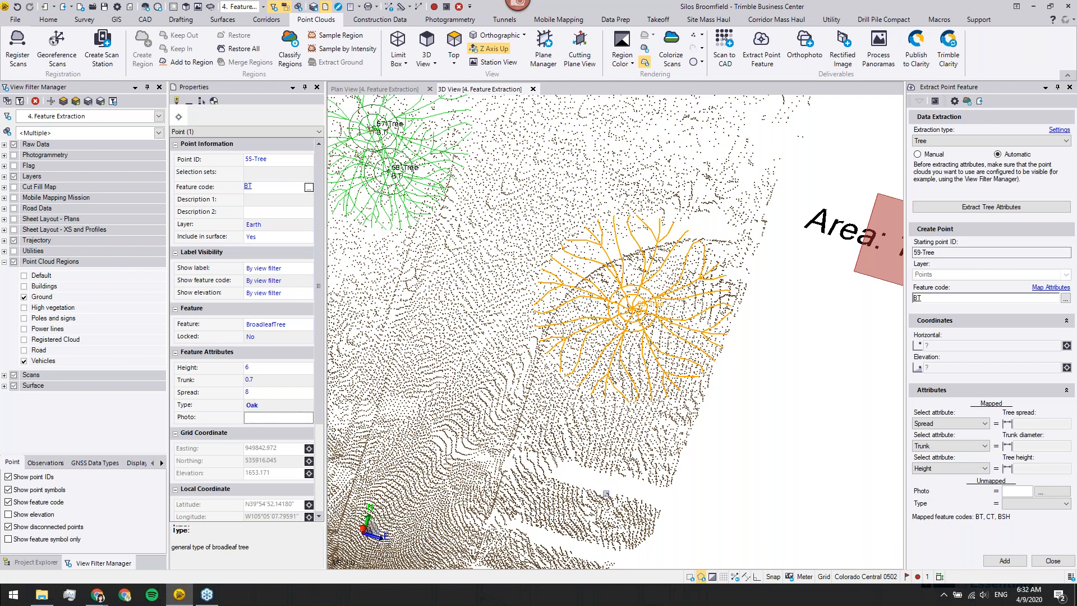
Deselect the tree, close its properties, and show the Poles and signs point cloud region instead of Vehicles
click(739, 450)
scroll(739, 450, down, 5)
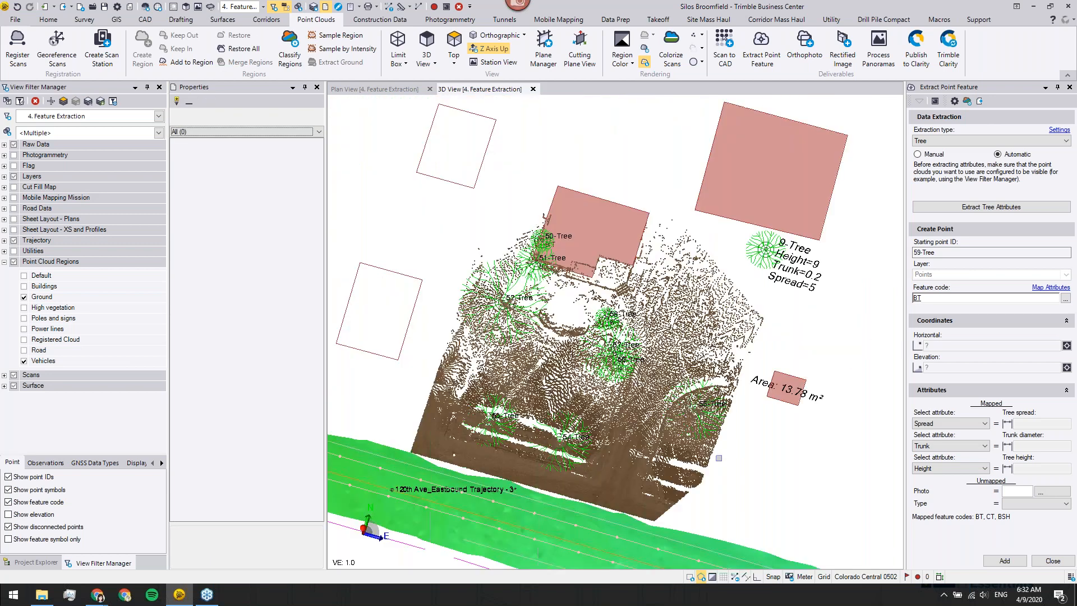
click(316, 88)
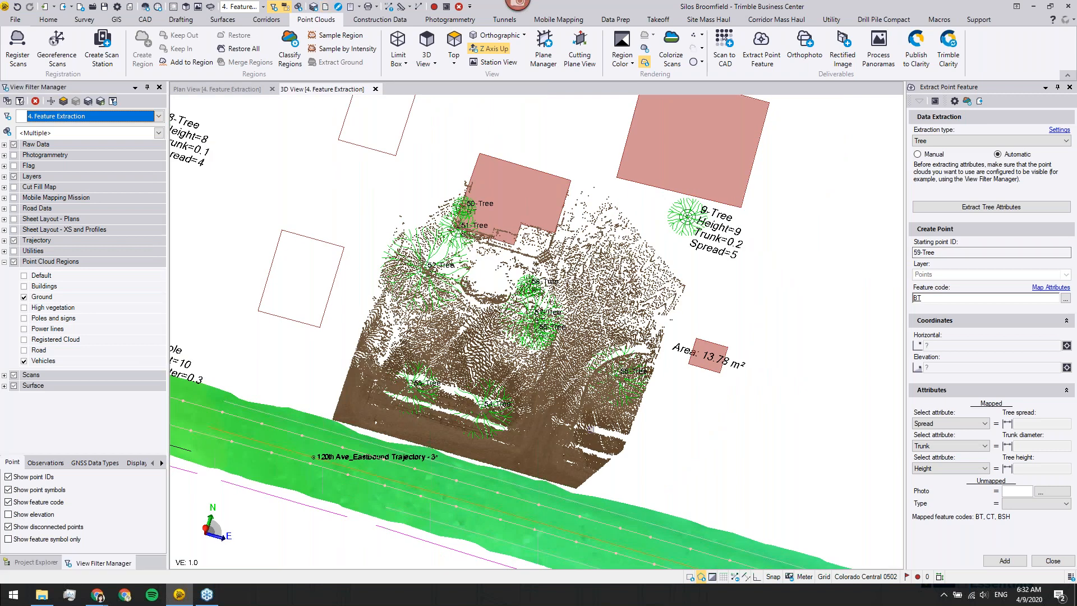
click(23, 361)
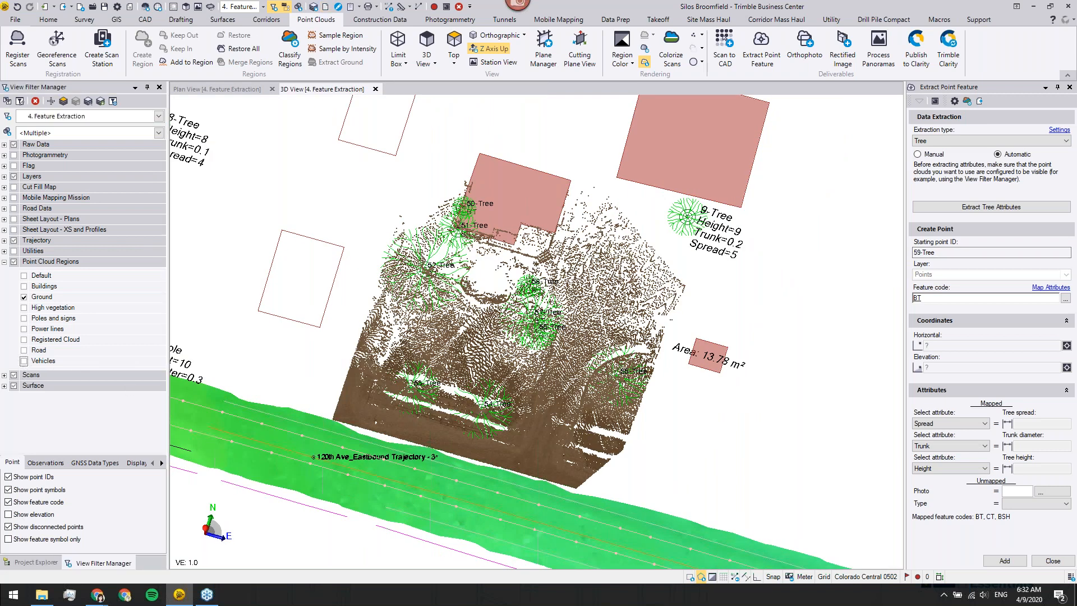
click(23, 318)
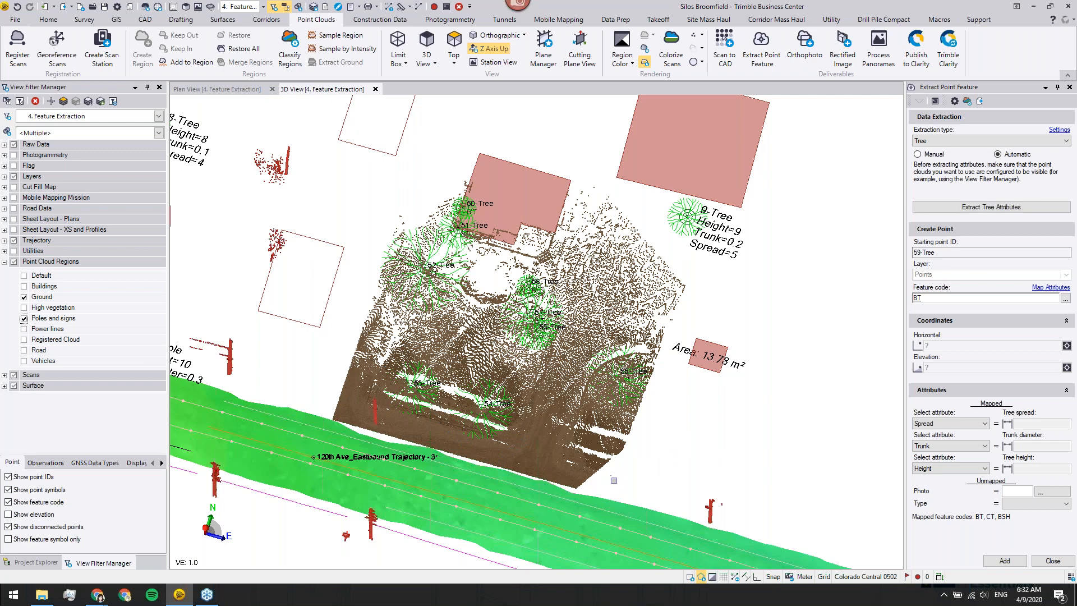
Extract pole attributes with the Pole extraction type from a picked point on the tall utility pole beside the road
scroll(613, 480, up, 3)
right_drag(613, 480, 785, 453)
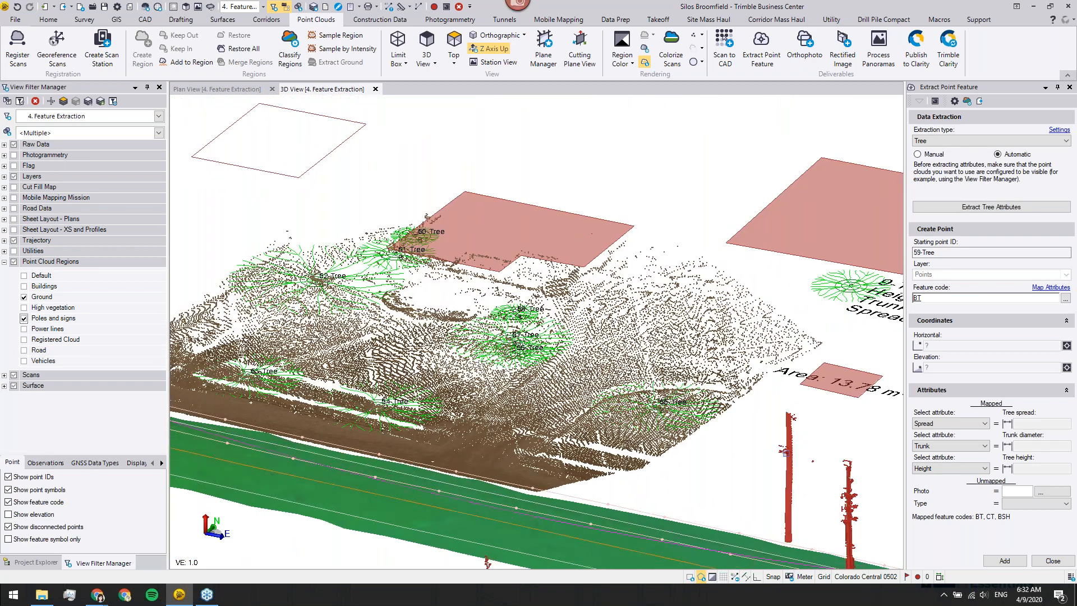
middle_drag(785, 452, 578, 300)
right_drag(646, 486, 625, 396)
middle_drag(597, 479, 620, 469)
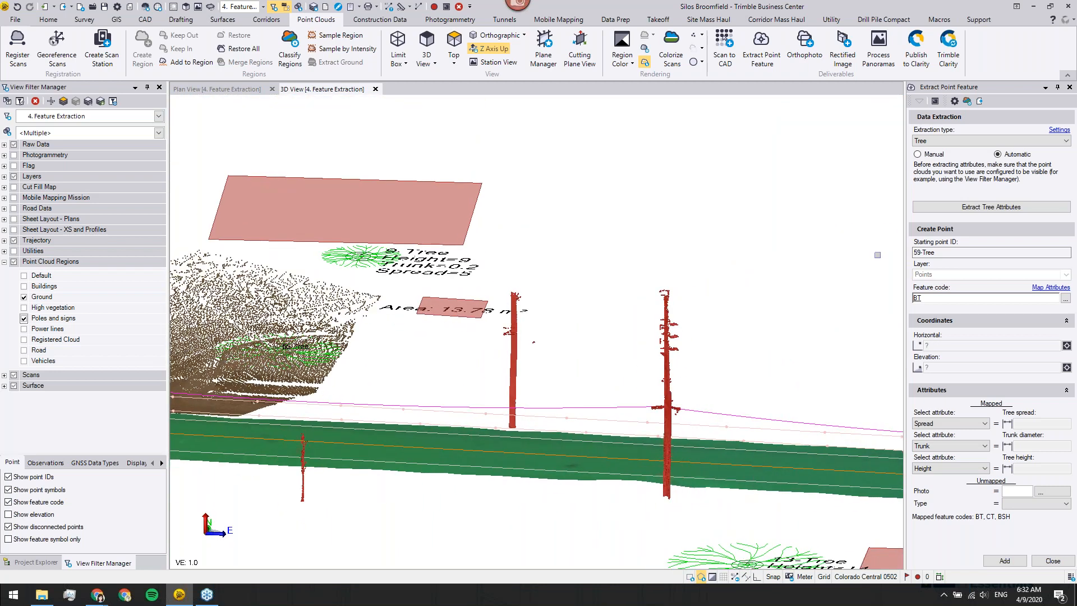
click(970, 144)
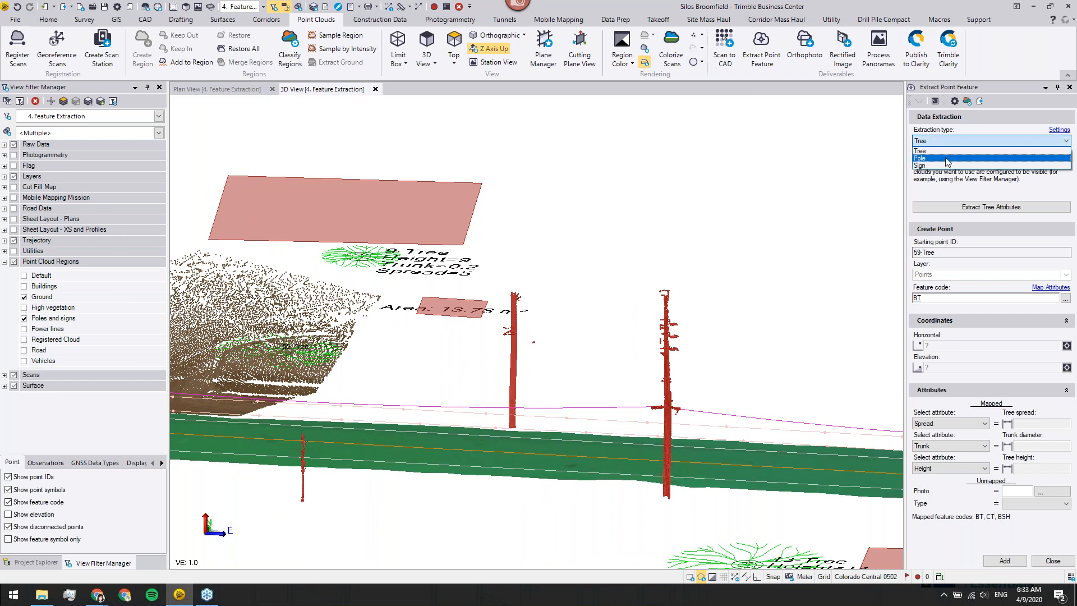
click(946, 159)
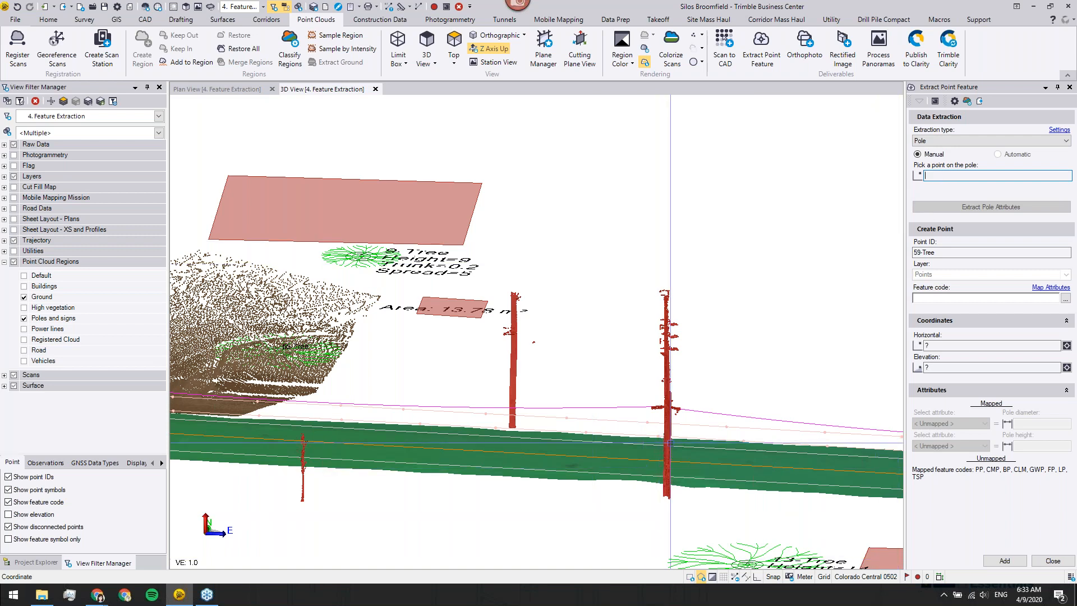
click(667, 414)
mouse_move(670, 459)
middle_down()
mouse_move(497, 464)
mouse_move(589, 462)
middle_up()
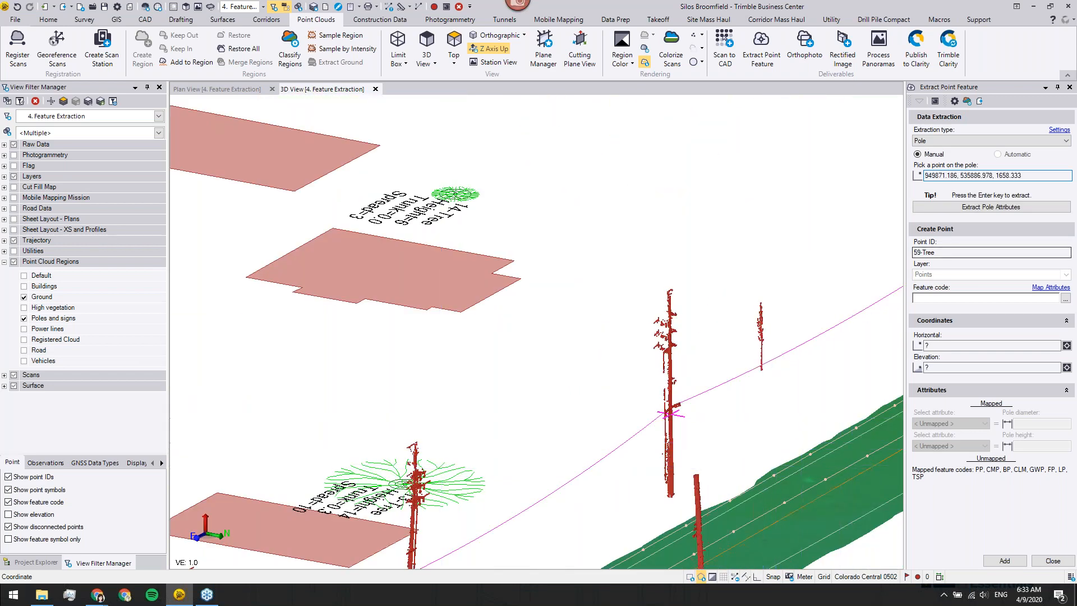
click(1001, 207)
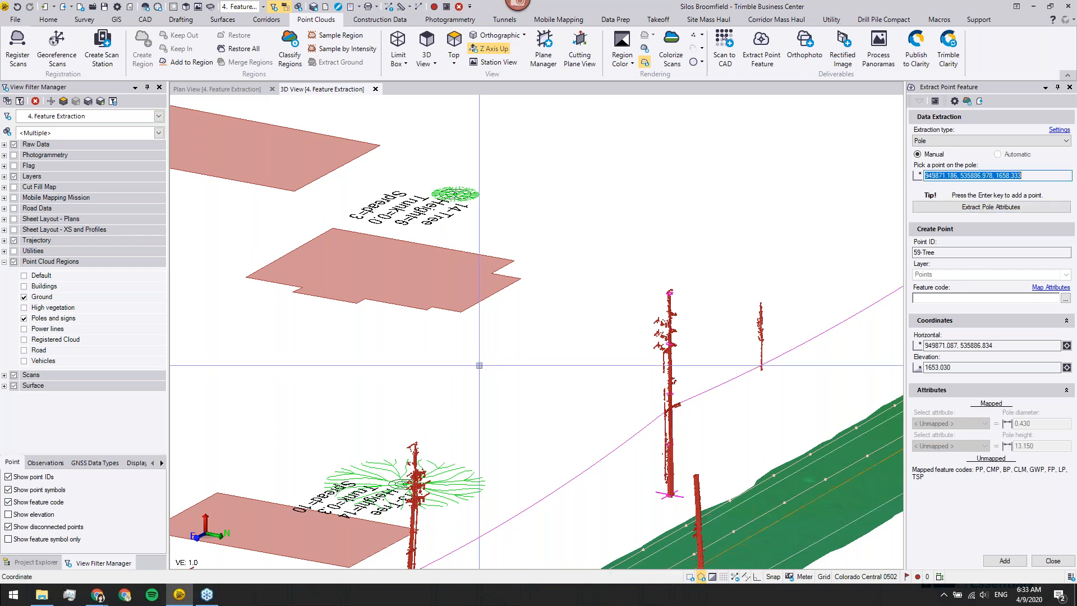
Examine the fitted base, diameter and height markers on the extracted pole from several angles
scroll(663, 464, up, 3)
mouse_move(634, 436)
middle_down()
mouse_move(577, 392)
mouse_move(516, 309)
middle_up()
mouse_move(568, 399)
right_down()
mouse_move(541, 433)
mouse_move(541, 422)
right_up()
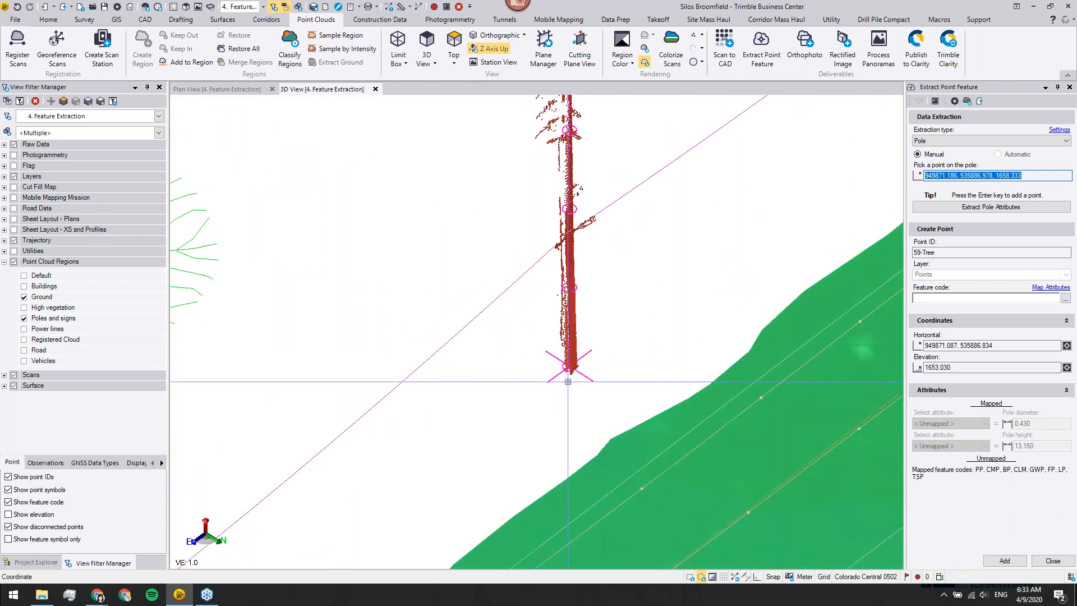
right_drag(572, 354, 577, 317)
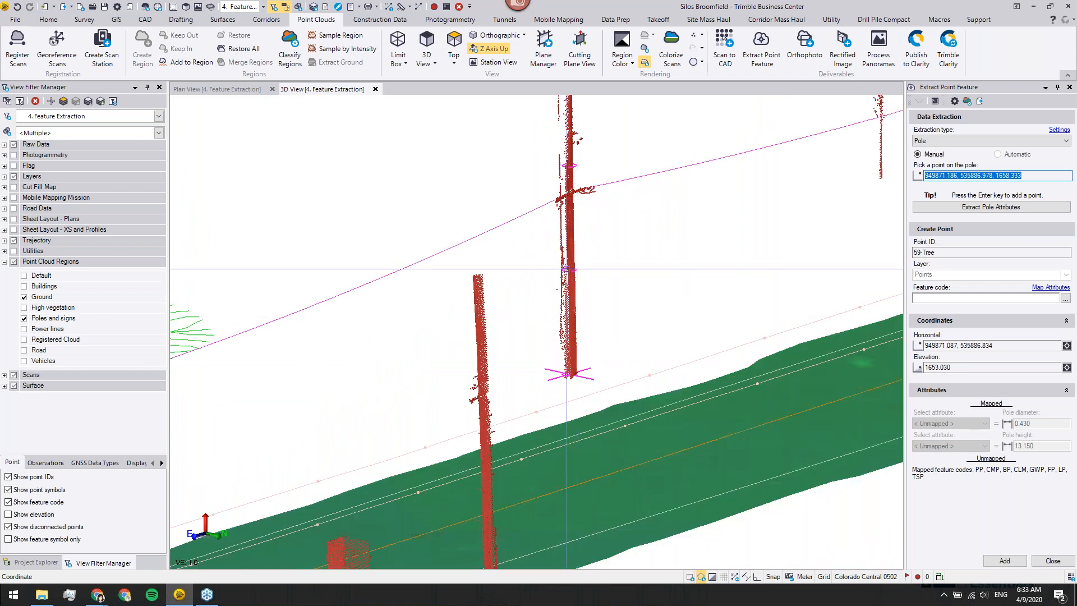
middle_drag(627, 285, 666, 354)
scroll(611, 344, up, 1)
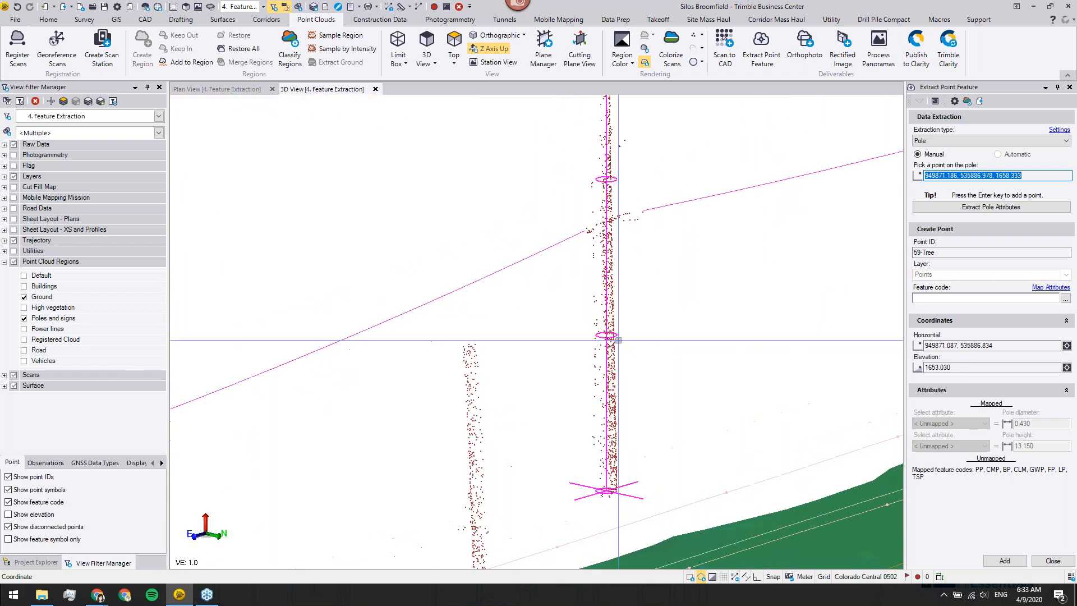
scroll(623, 359, down, 2)
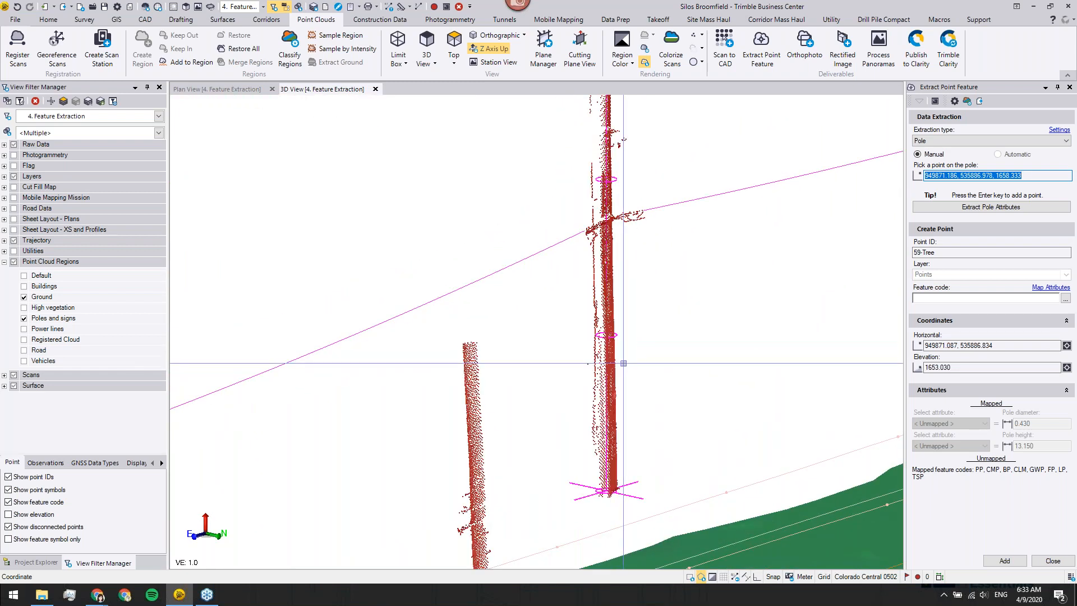
right_drag(627, 337, 613, 239)
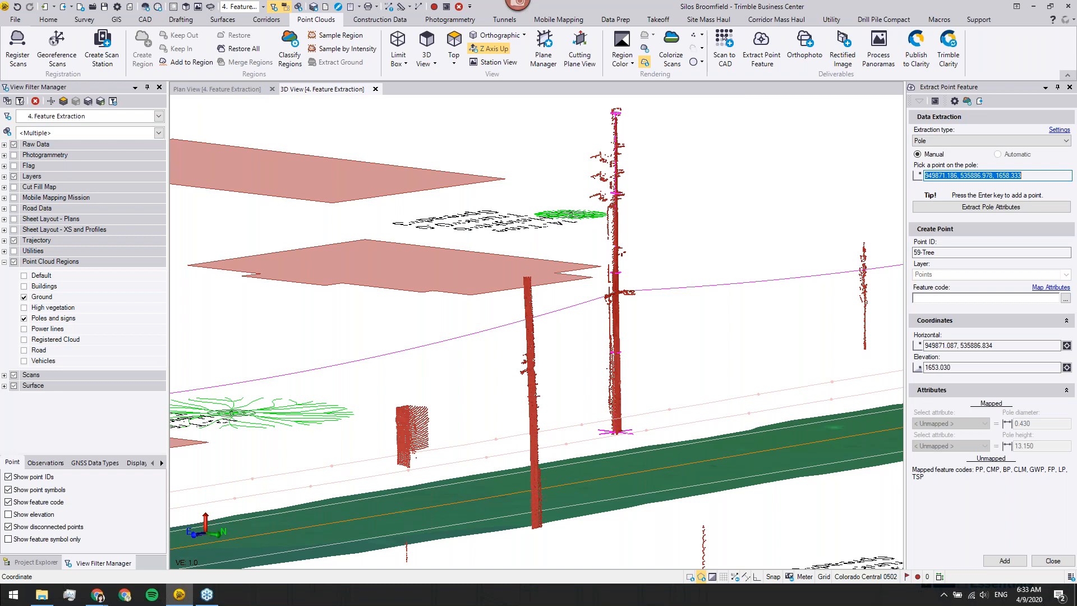
Create the extracted pole point with point ID 59-Pole and feature code PP
click(975, 298)
double_click(923, 252)
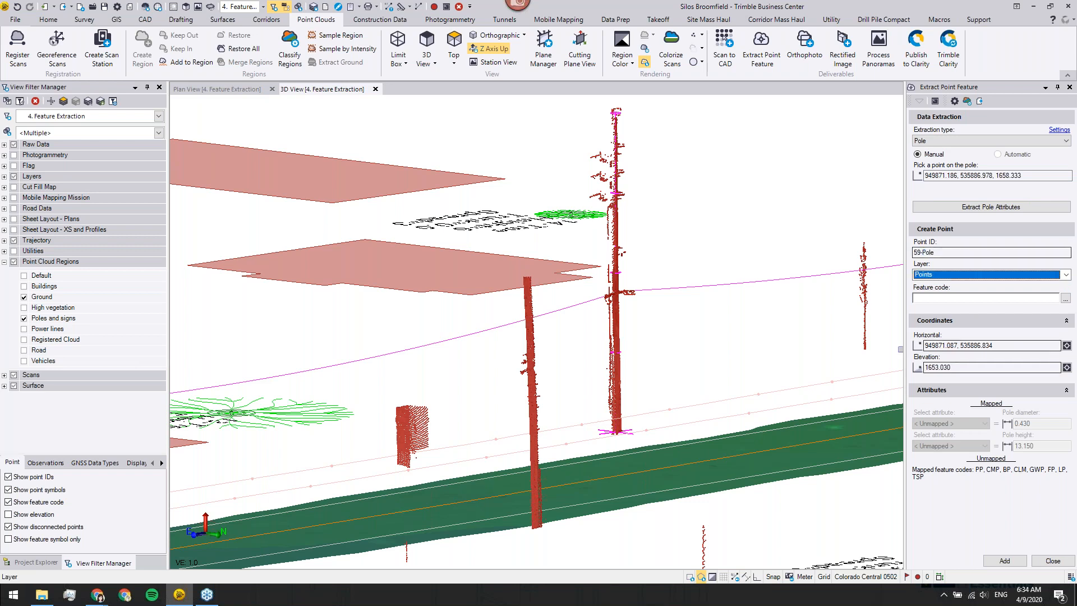
click(946, 297)
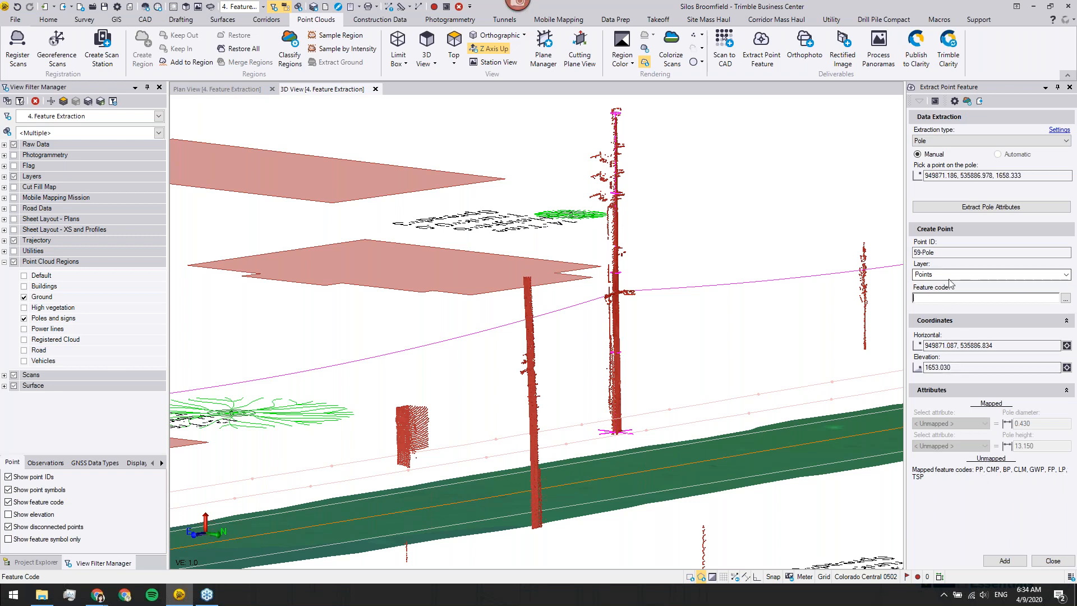
click(931, 298)
text(PP)
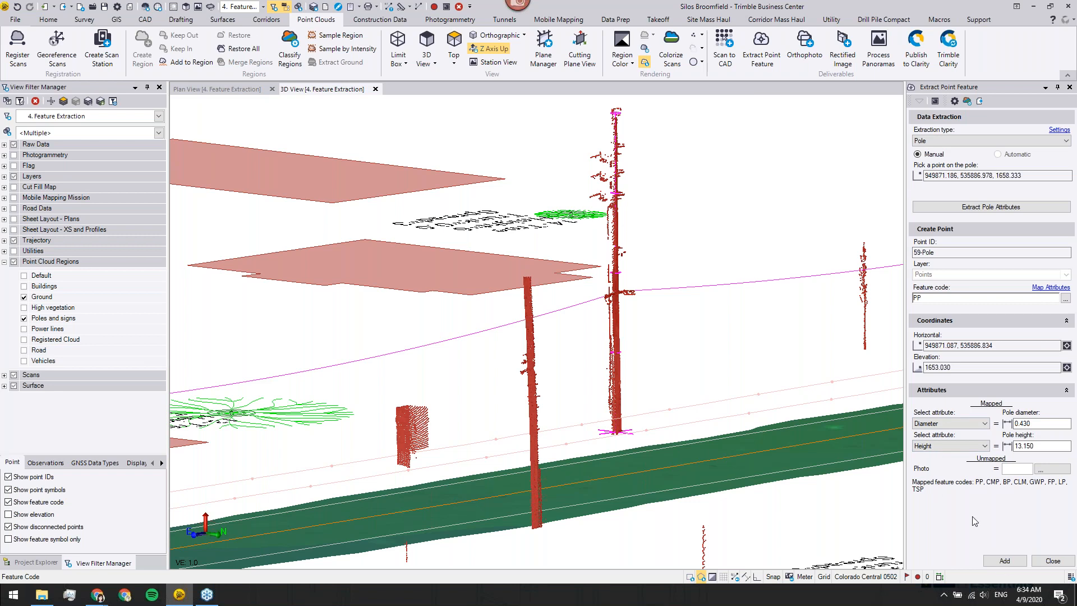
click(1003, 560)
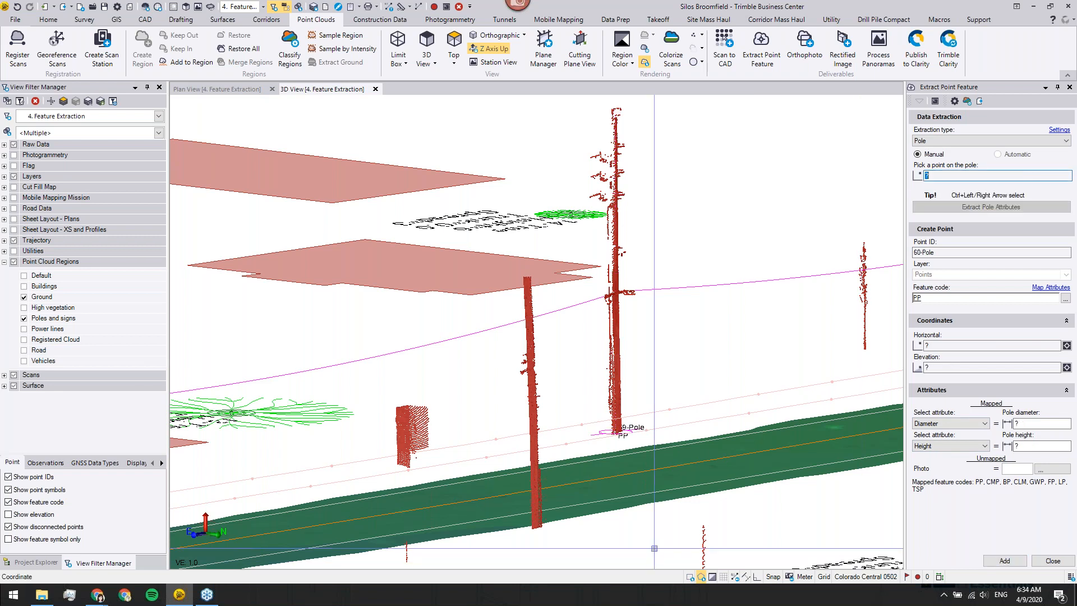
Extract sign attributes with the Sign extraction type from a picked point on the small roadside sign's pole
middle_drag(706, 517, 562, 362)
middle_drag(639, 393, 475, 545)
middle_drag(835, 349, 275, 427)
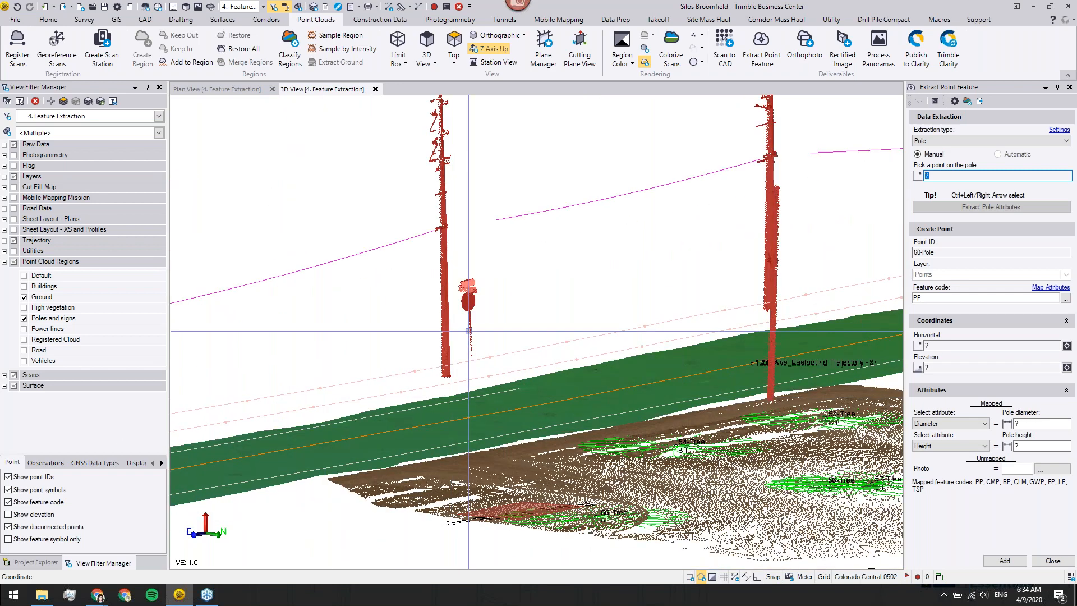
middle_drag(489, 340, 510, 393)
right_drag(511, 393, 513, 394)
click(963, 141)
click(948, 166)
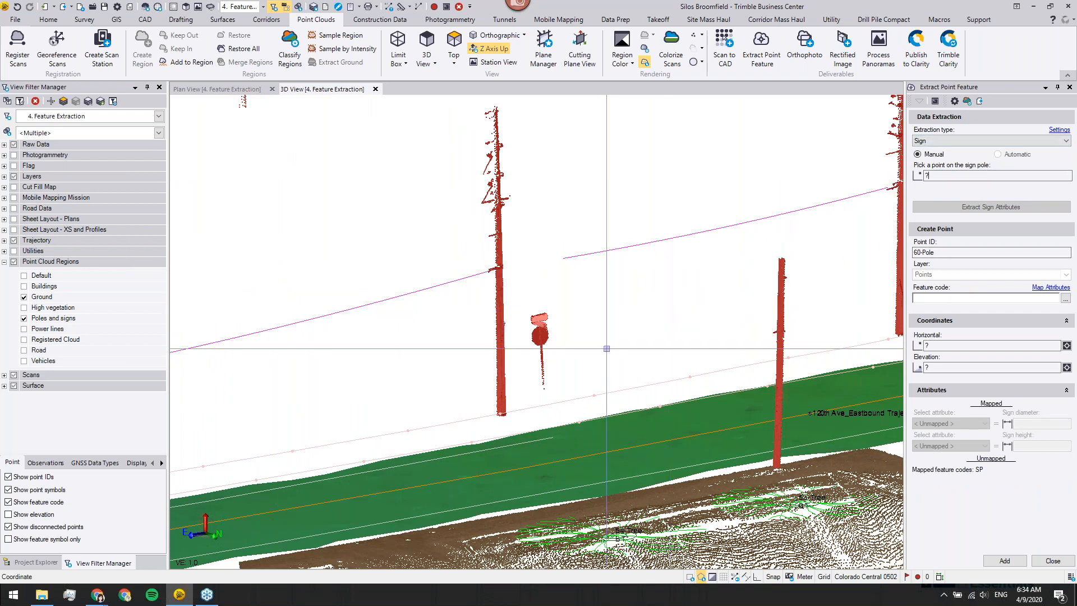
scroll(550, 357, up, 2)
click(532, 345)
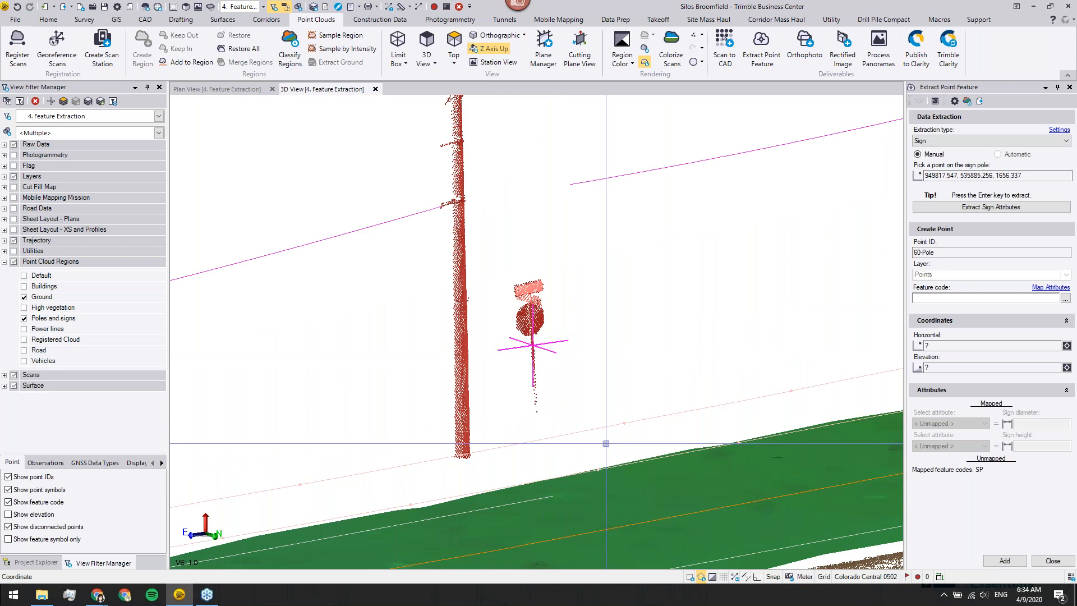
key(Return)
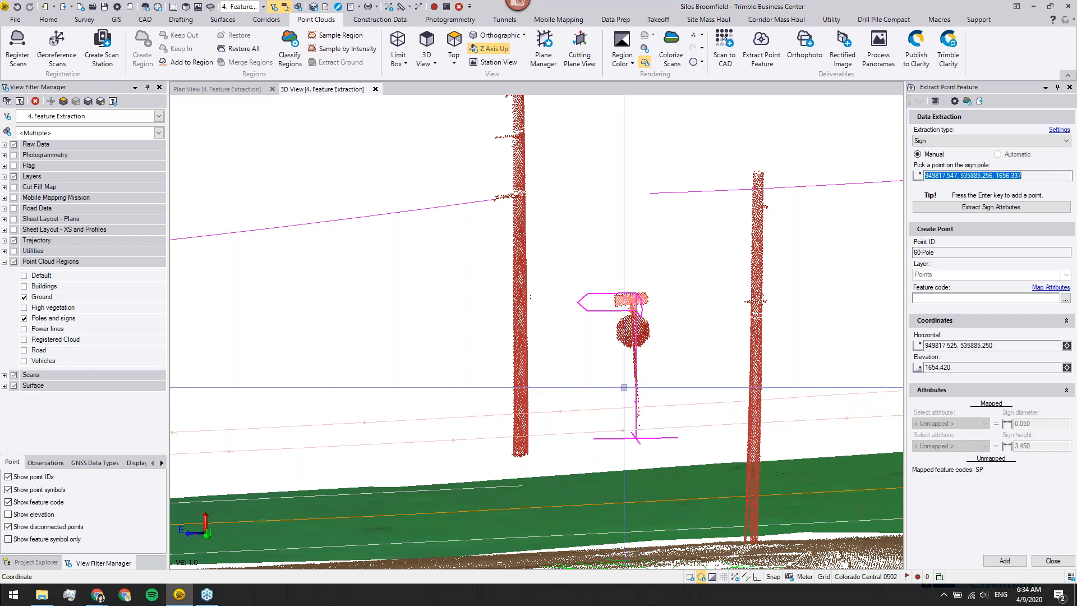
Set the extracted sign's point ID to 60-Sign and its feature code to SP
middle_drag(627, 396, 663, 404)
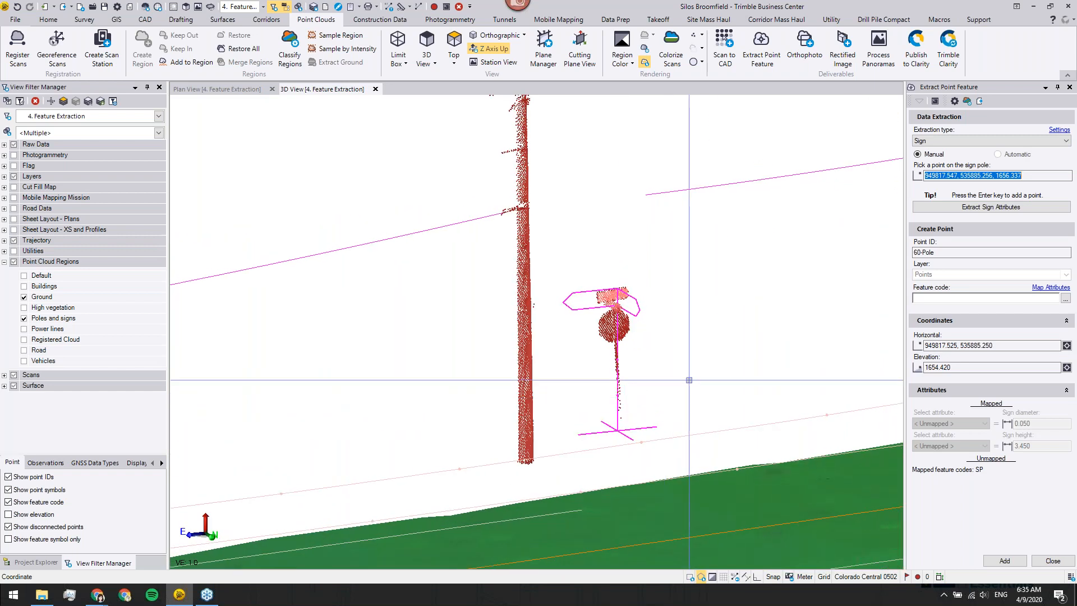
click(940, 253)
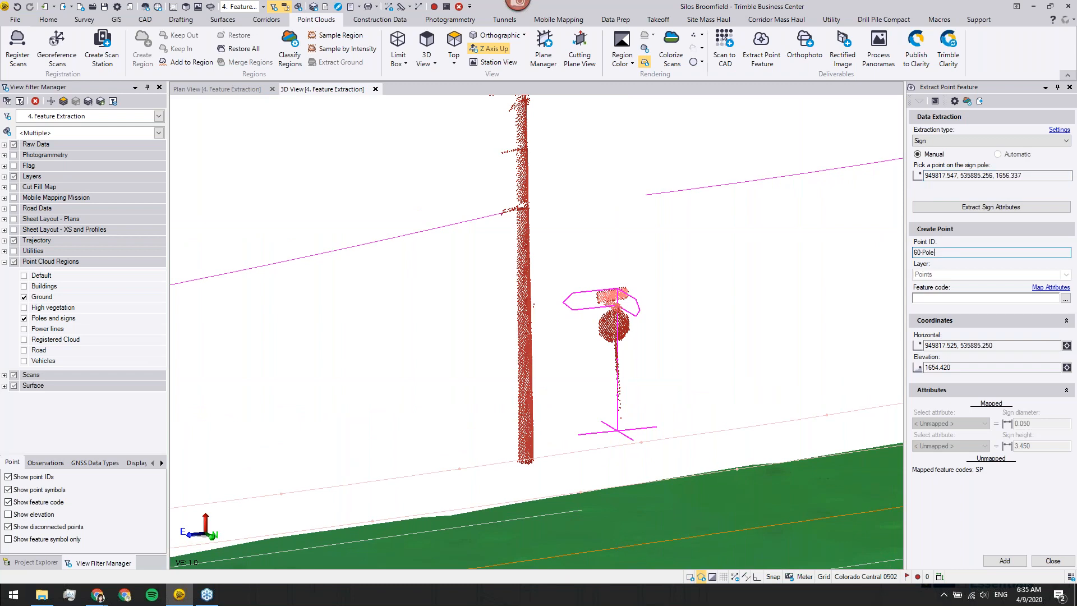
text(Sign)
key(Tab)
click(1009, 298)
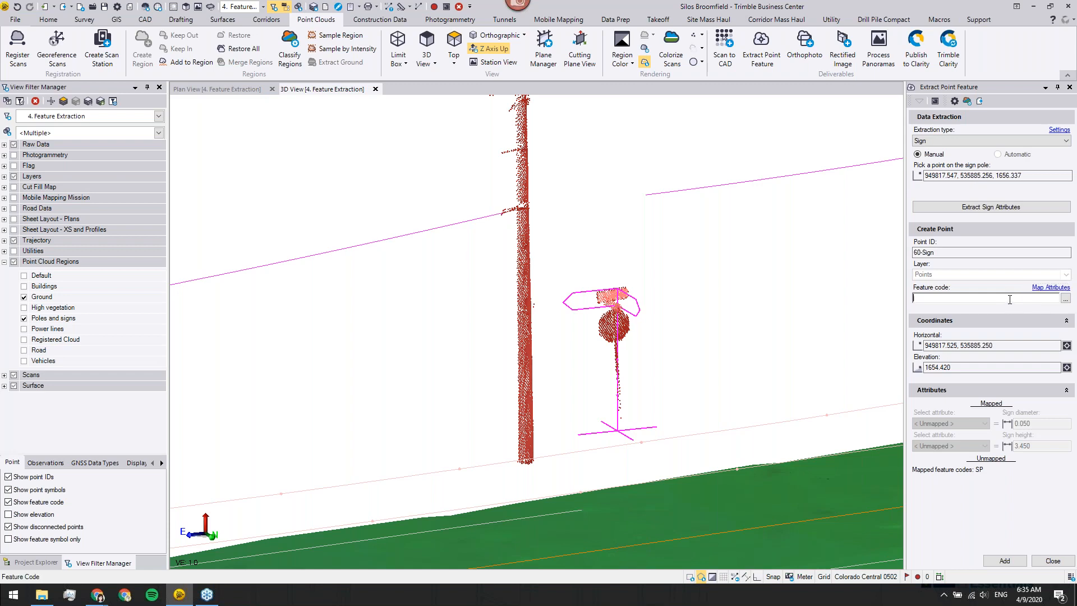
text(pt)
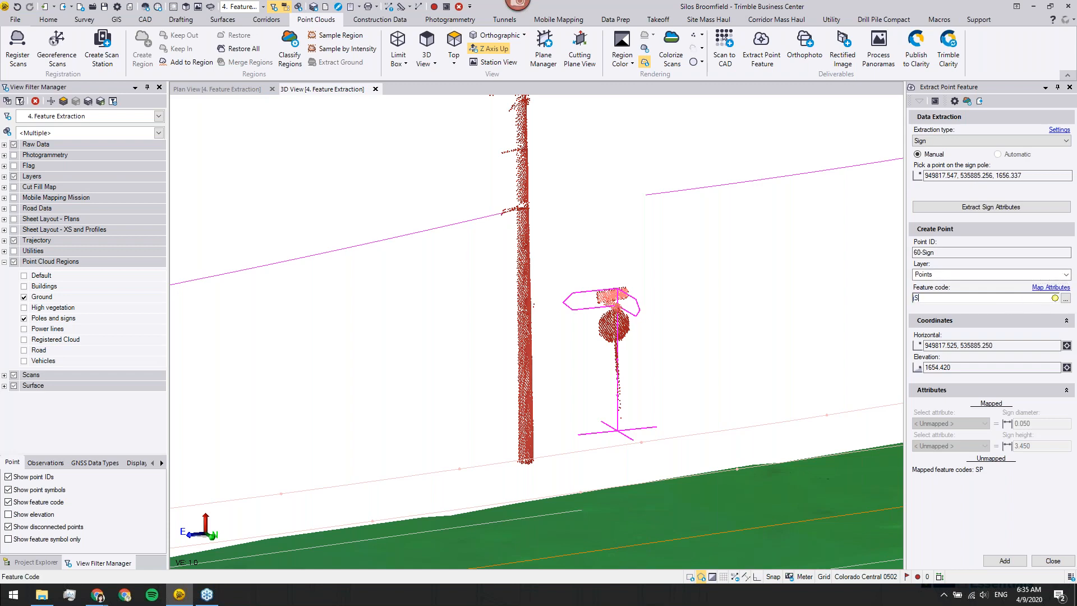
text(SP)
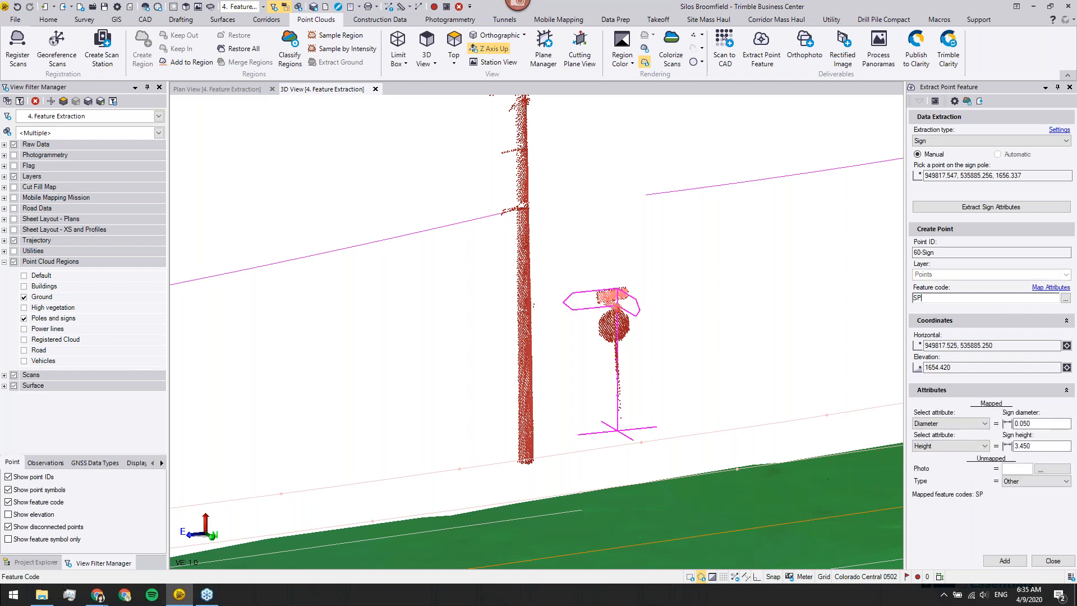
key(Tab)
Set the sign's Type attribute to Stop, add the point and close the point feature extraction
click(1031, 482)
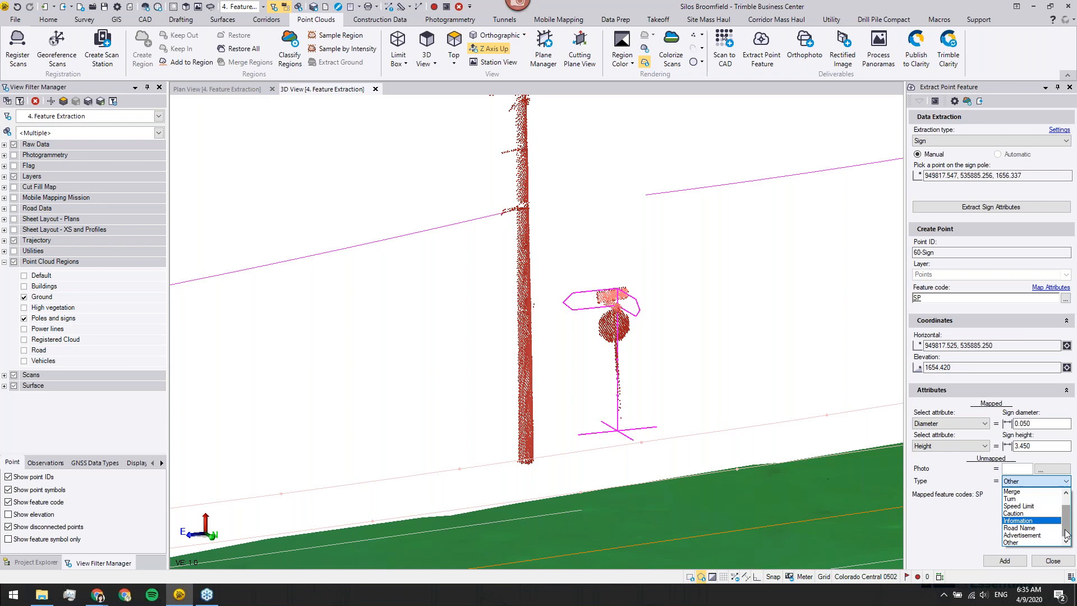
scroll(1066, 533, down, 2)
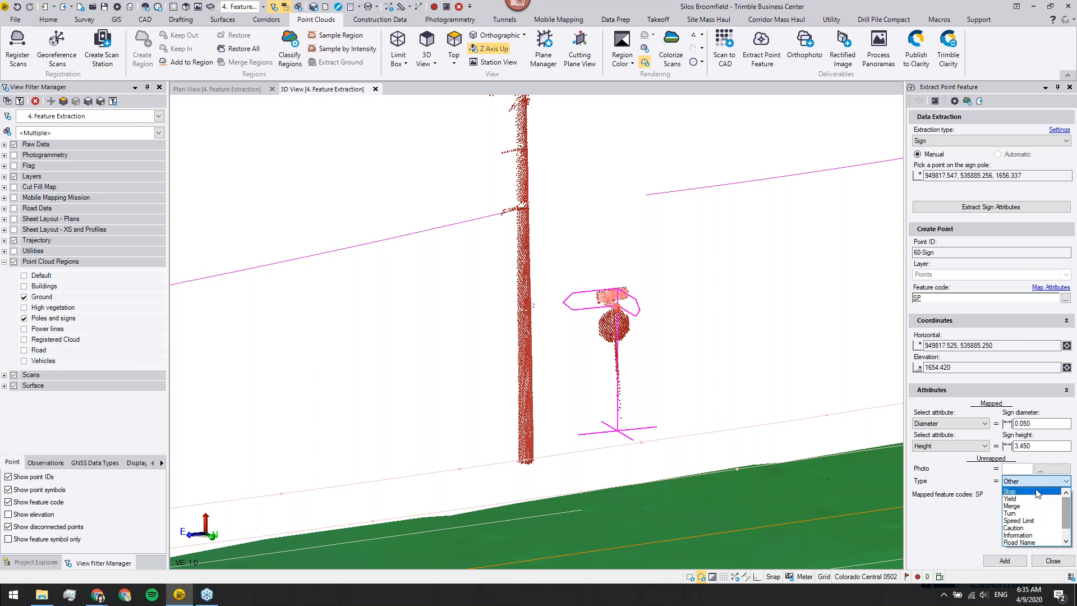
click(1017, 538)
click(1004, 560)
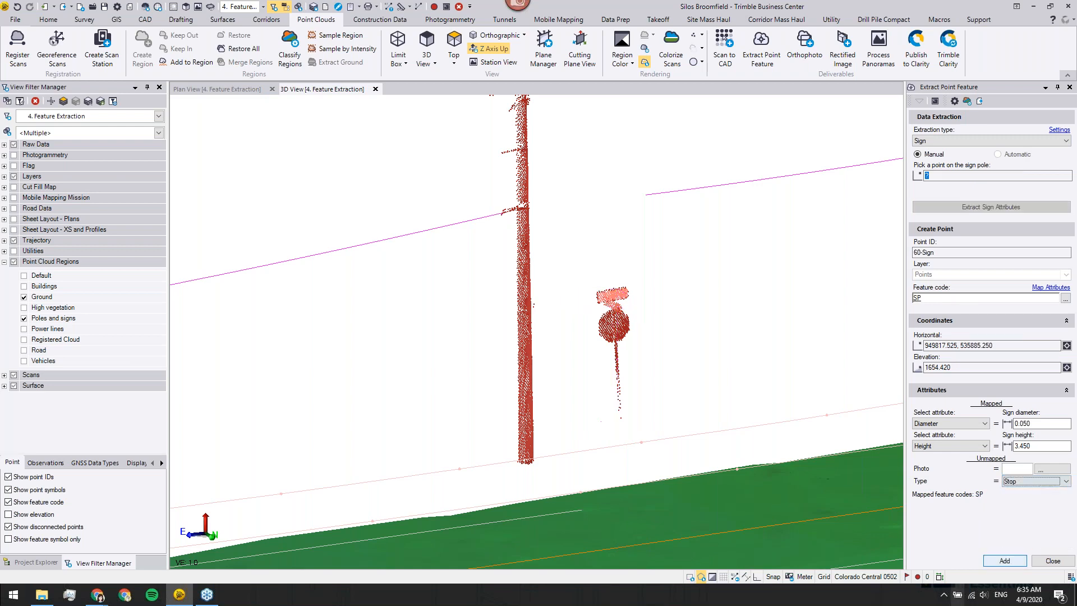
click(1052, 561)
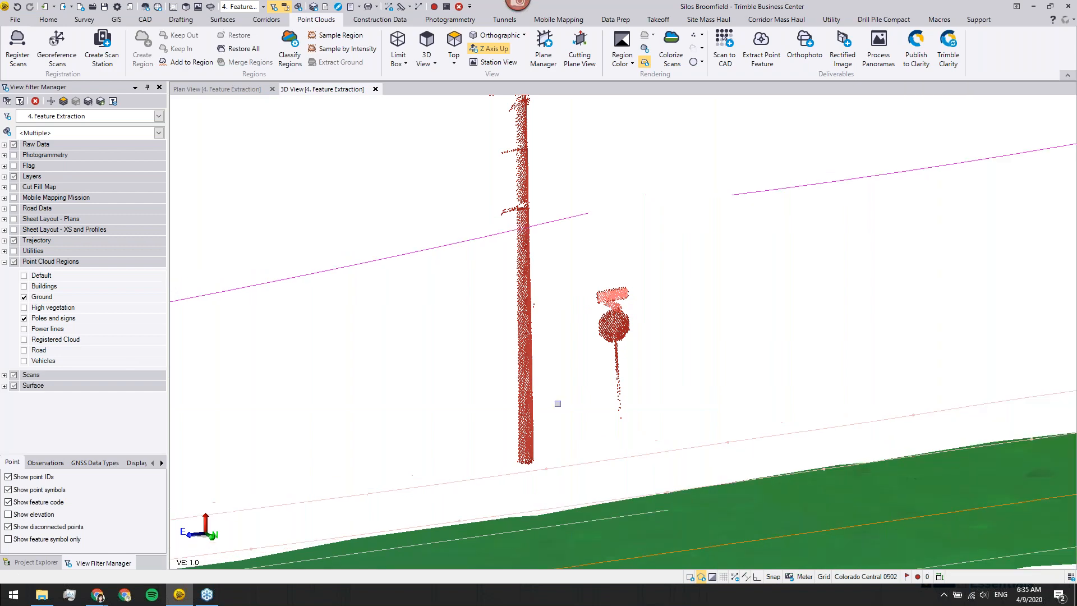
Examine the extracted poles, trees and building outlines along the whole length of the corridor in 3D
scroll(569, 393, up, 5)
scroll(629, 308, down, 6)
right_drag(641, 280, 649, 315)
scroll(640, 235, up, 7)
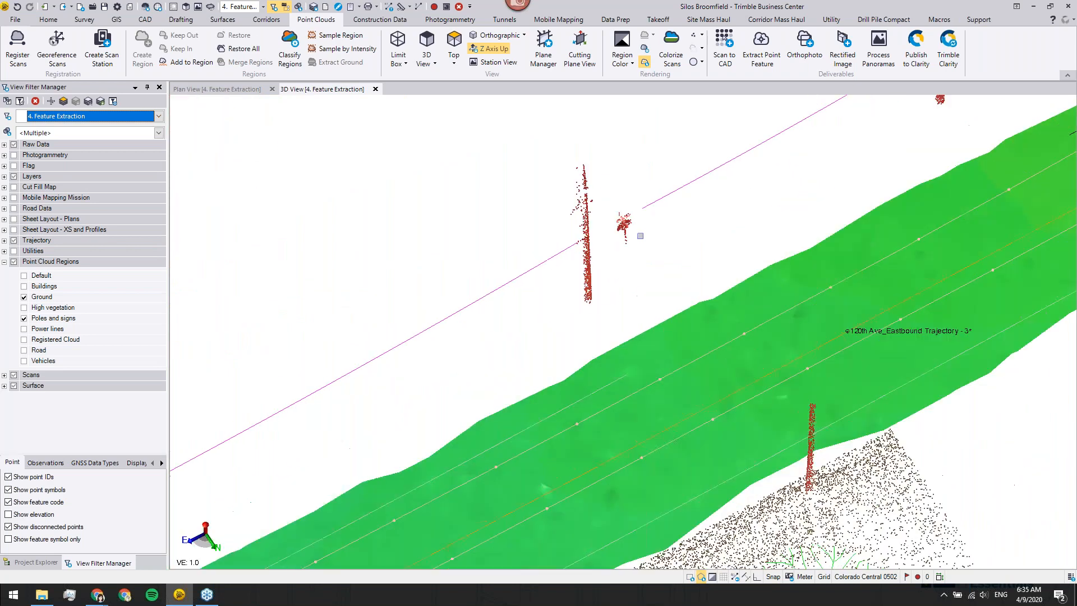
scroll(661, 242, down, 6)
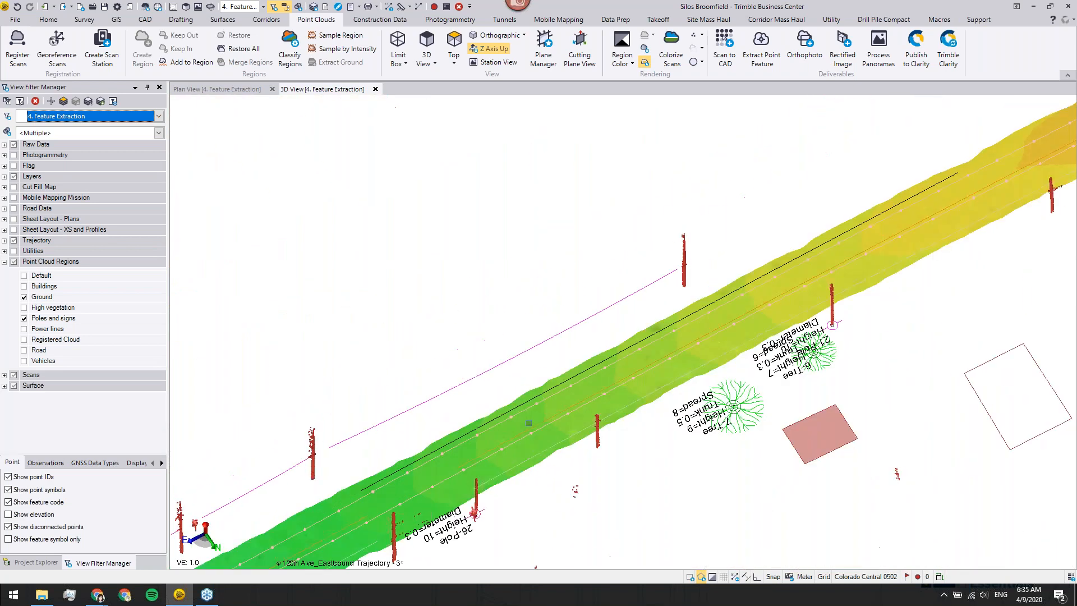
middle_drag(416, 487, 409, 443)
middle_drag(748, 340, 317, 557)
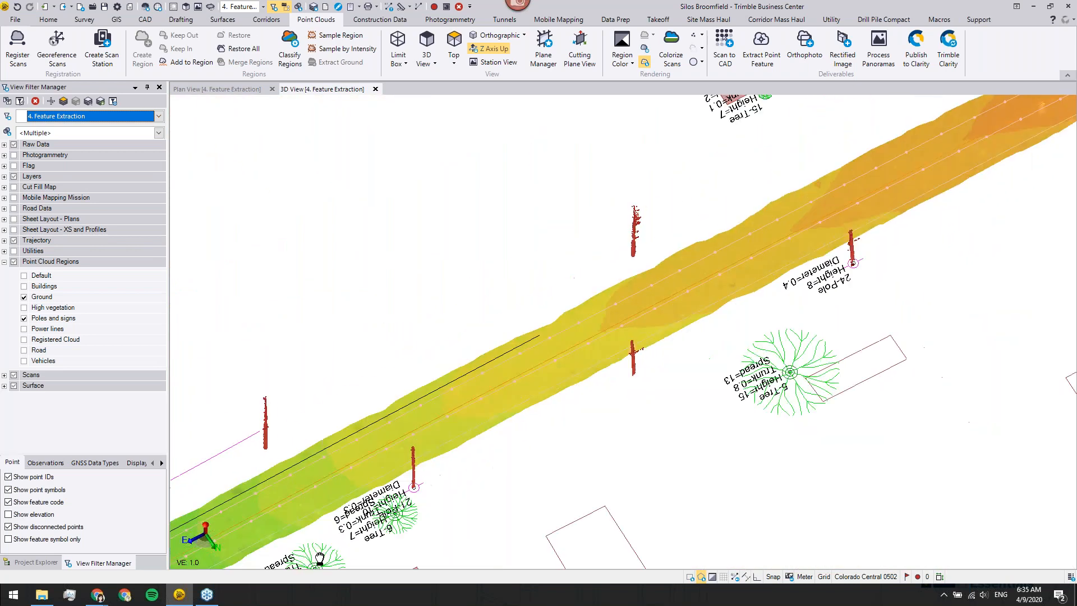
middle_drag(676, 297, 376, 552)
middle_drag(392, 494, 920, 141)
middle_drag(359, 426, 813, 151)
middle_drag(426, 359, 910, 129)
middle_drag(599, 334, 992, 120)
middle_drag(615, 302, 914, 122)
middle_drag(393, 365, 571, 266)
right_drag(394, 396, 399, 359)
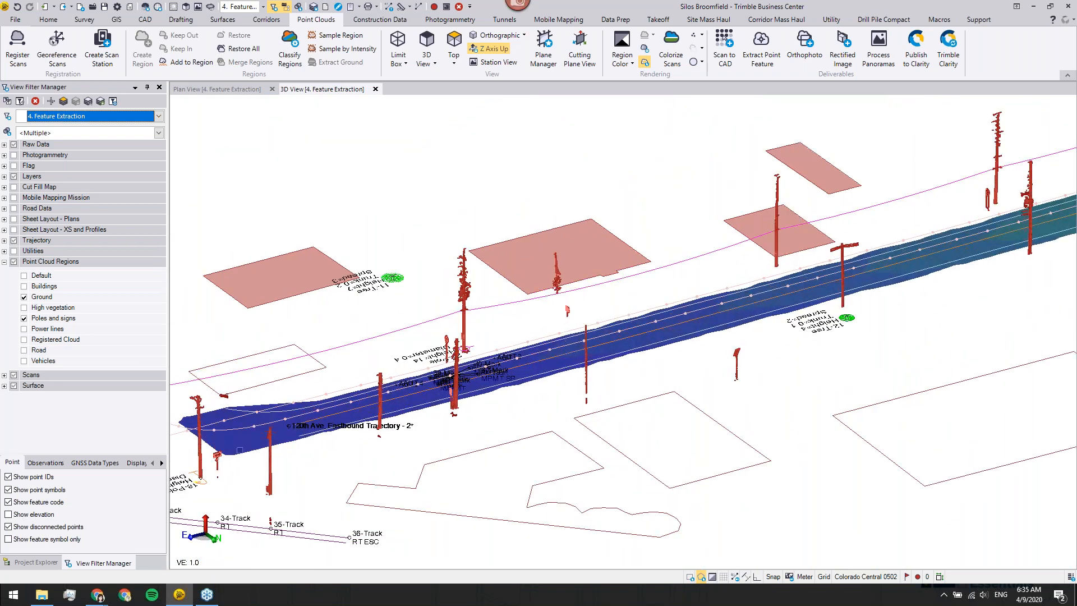
Inspect the roadside poles and signs close up in 3D, from the 25-Pole area along to 22-Pole
scroll(359, 471, up, 3)
middle_drag(449, 489, 488, 499)
middle_drag(763, 267, 489, 499)
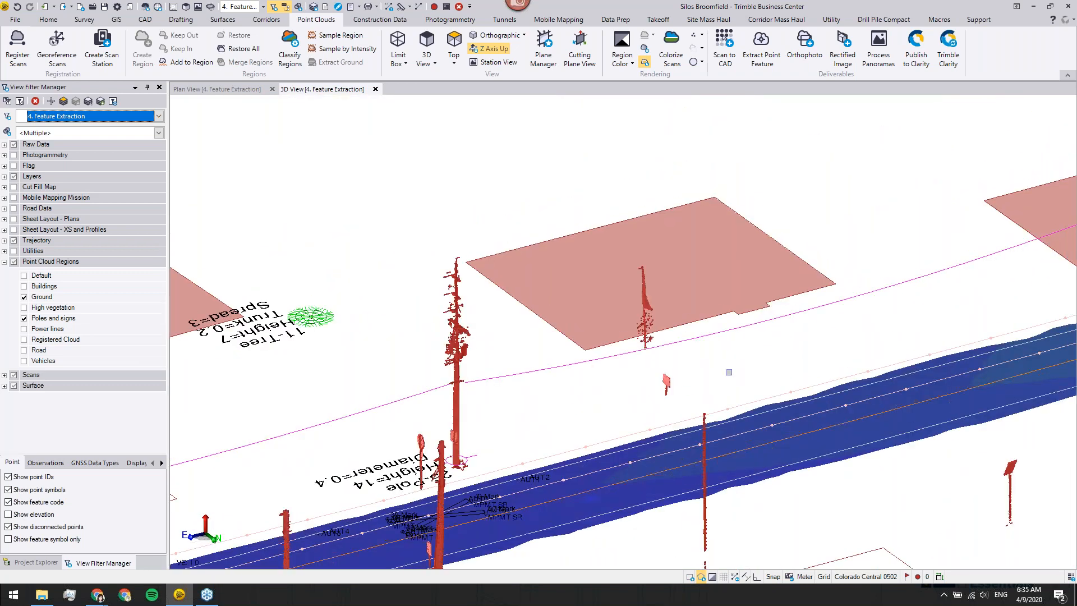
scroll(417, 495, up, 5)
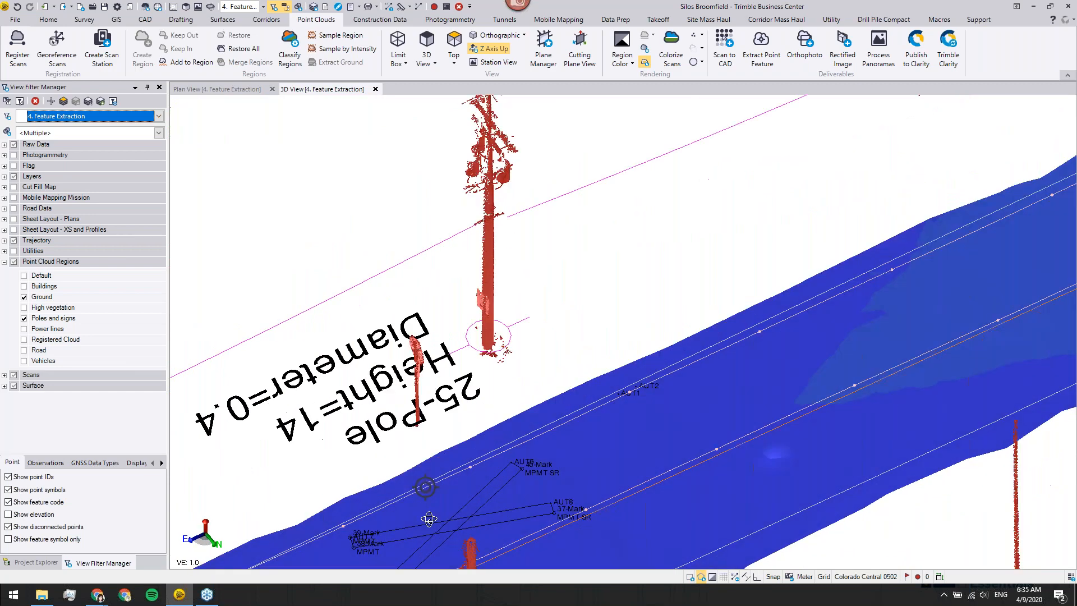
scroll(561, 406, up, 3)
scroll(584, 390, down, 5)
middle_drag(516, 432, 385, 512)
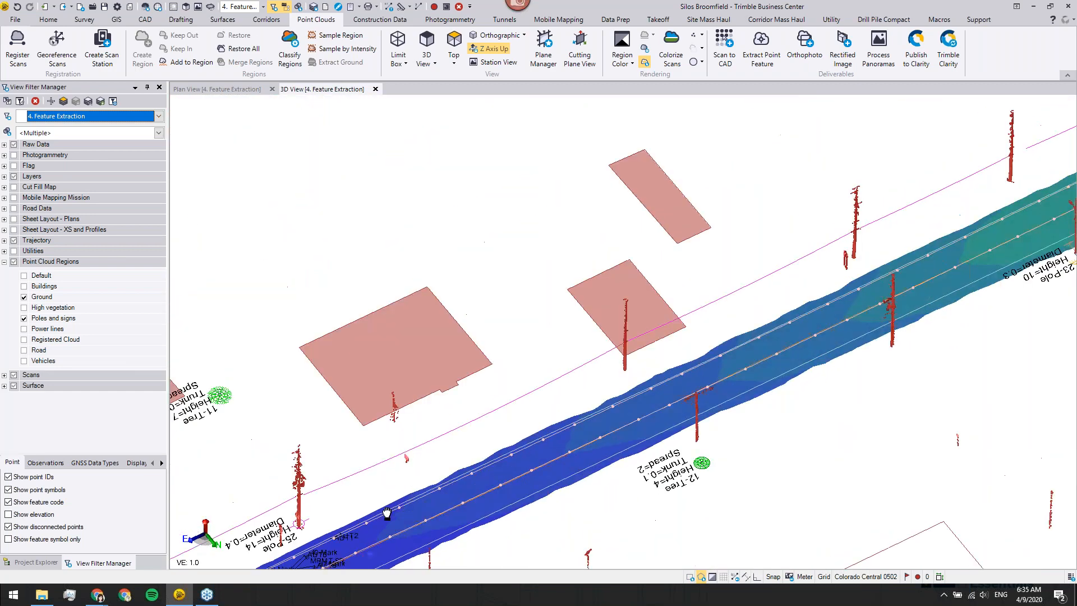
middle_drag(808, 283, 598, 401)
scroll(598, 401, up, 6)
scroll(729, 340, down, 6)
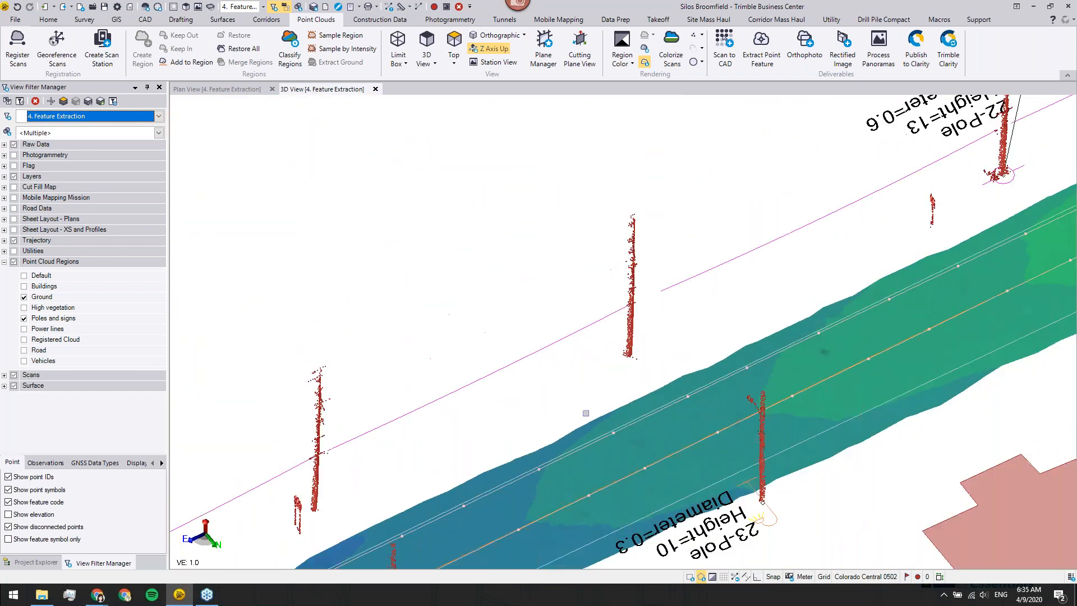
scroll(783, 325, up, 6)
right_drag(782, 326, 534, 295)
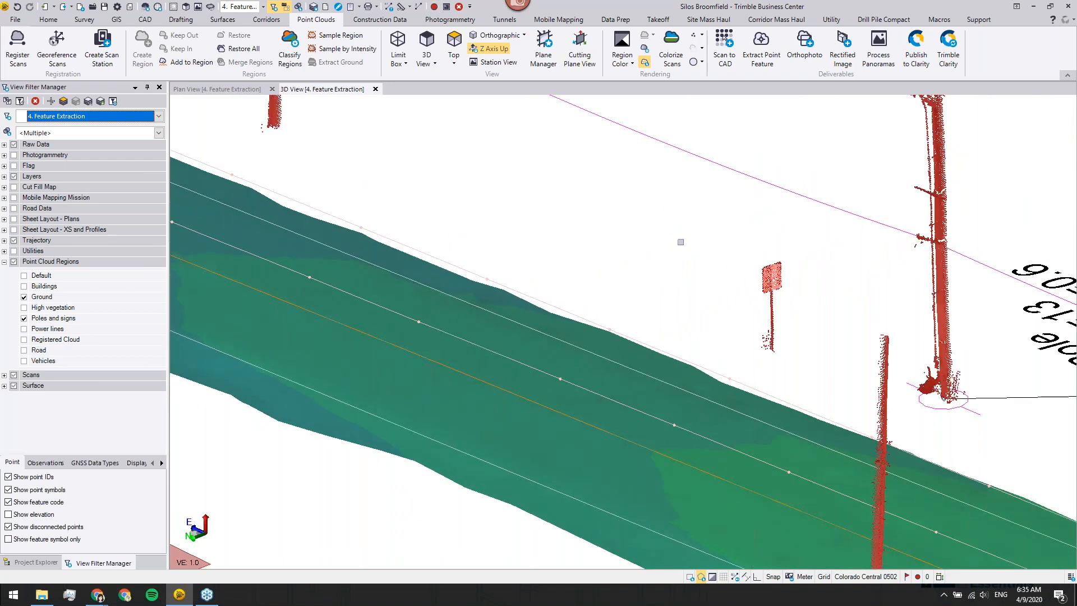
scroll(785, 344, down, 3)
middle_drag(785, 343, 431, 299)
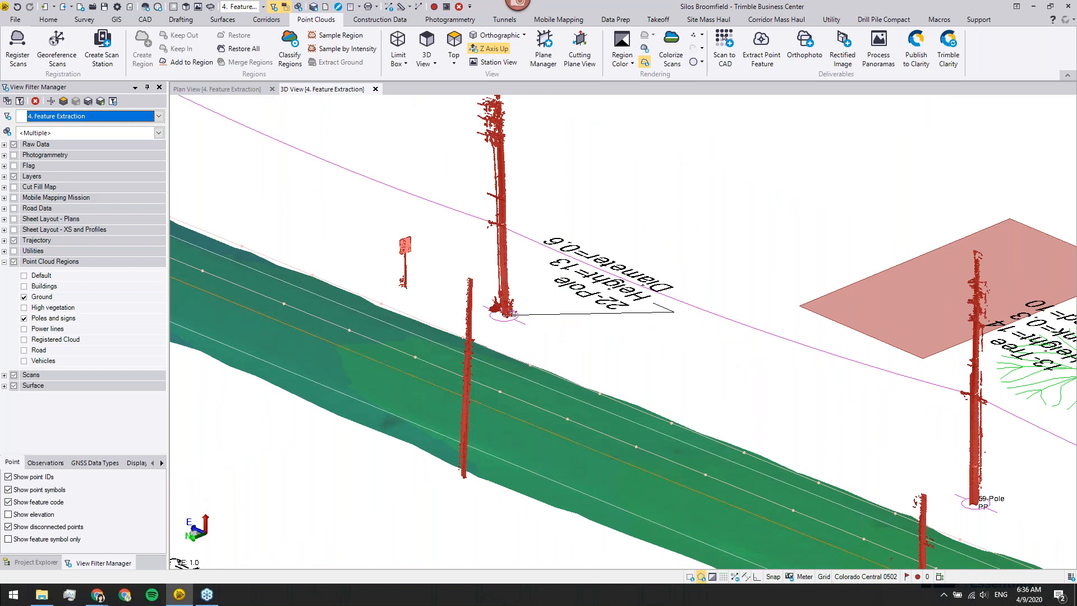
Display the Road point cloud region in the plan view at the road end near 16-Pole and 20-Pole
click(213, 89)
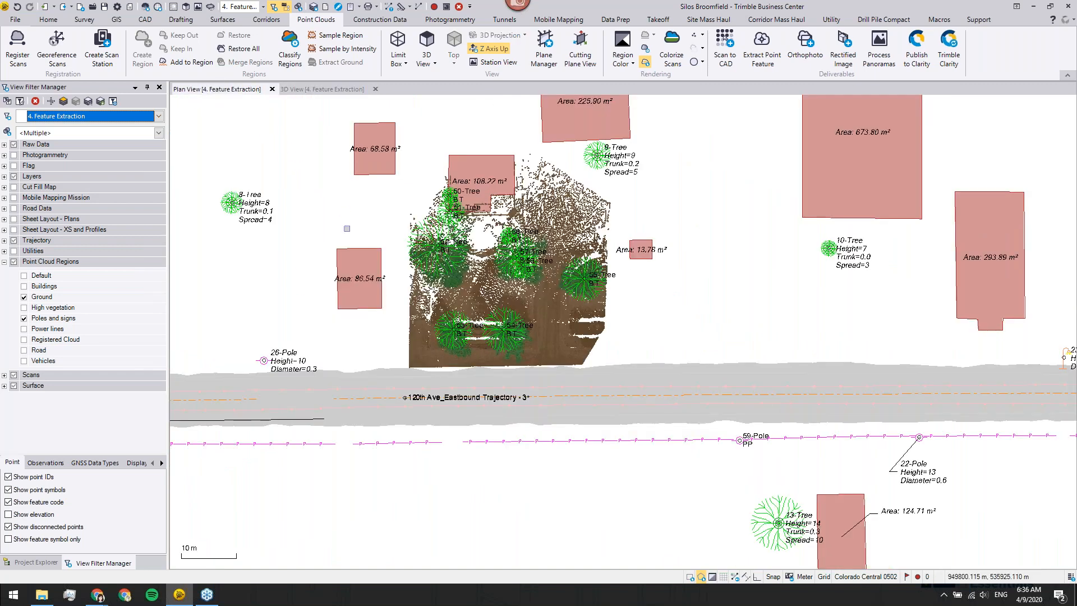
middle_drag(486, 445, 377, 398)
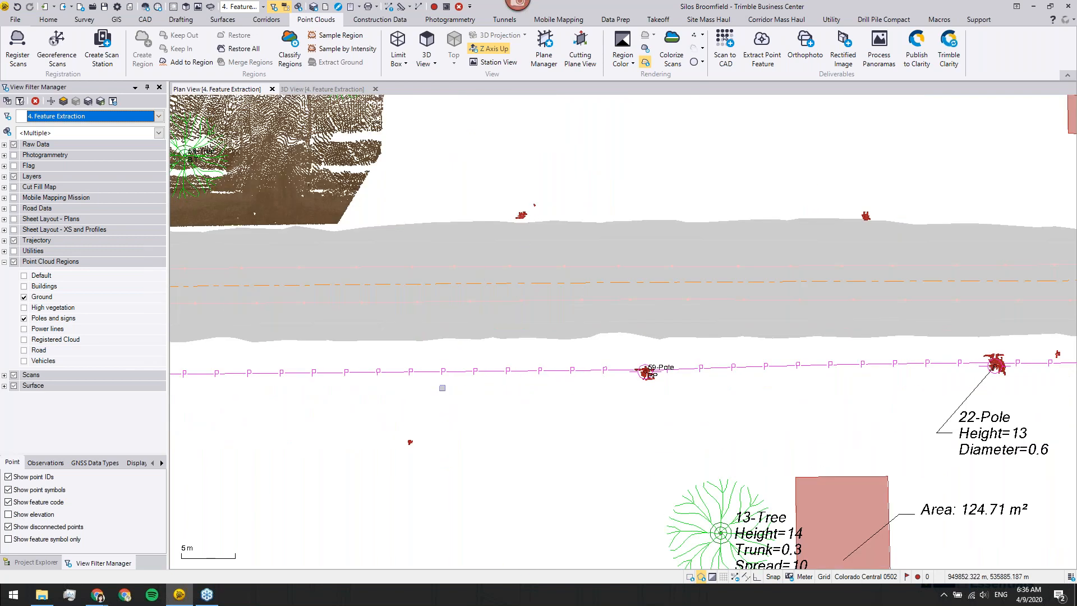
middle_drag(426, 445, 947, 396)
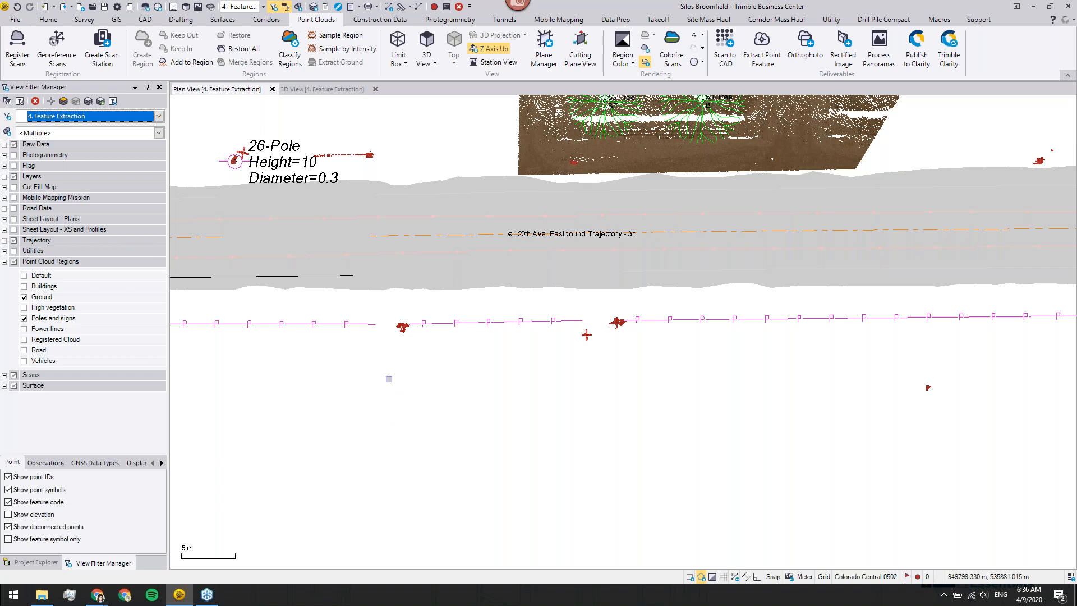
scroll(390, 339, down, 5)
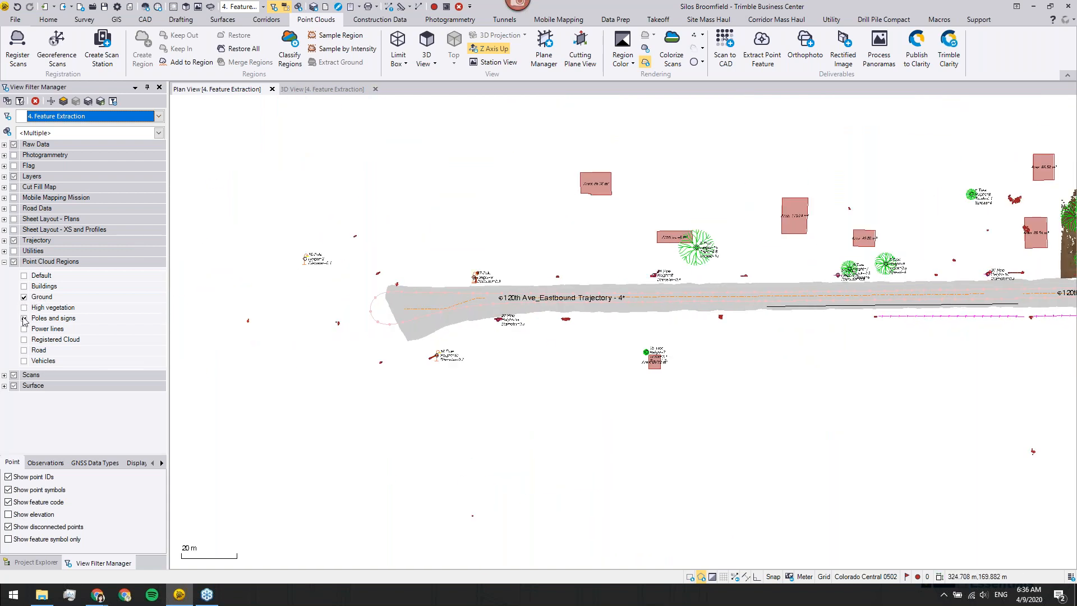
click(23, 350)
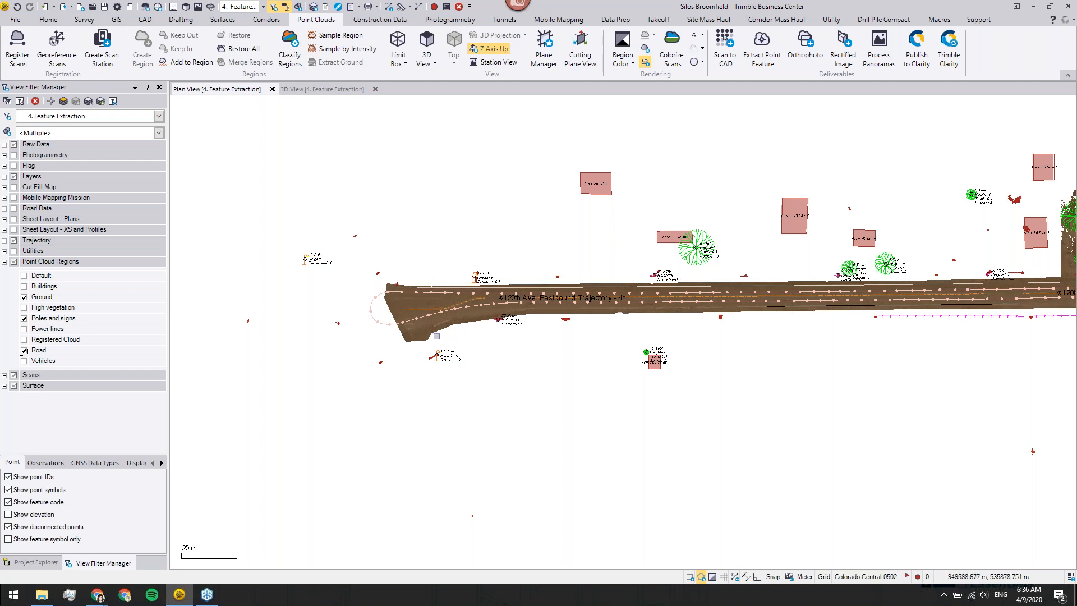
scroll(443, 301, up, 3)
scroll(438, 226, up, 3)
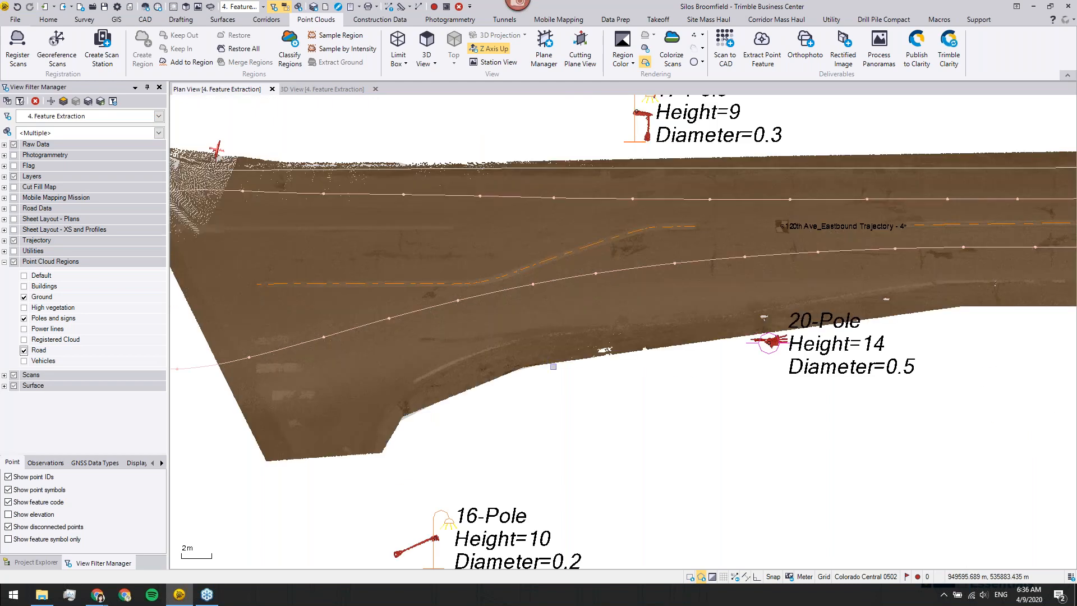
Start a new linestring with the default properties and render the point cloud in True Color
click(147, 21)
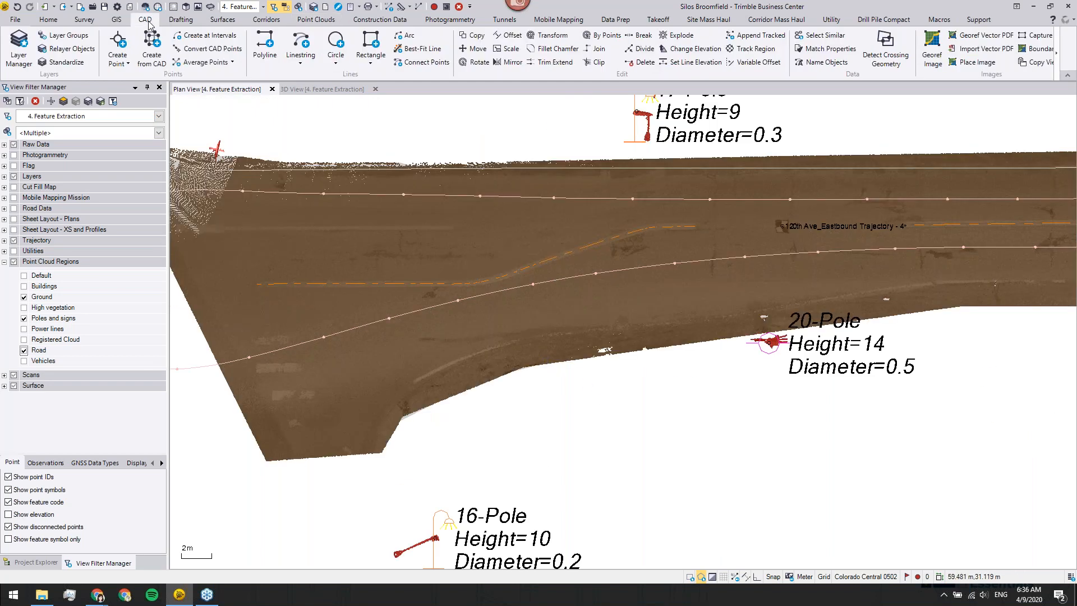
click(303, 43)
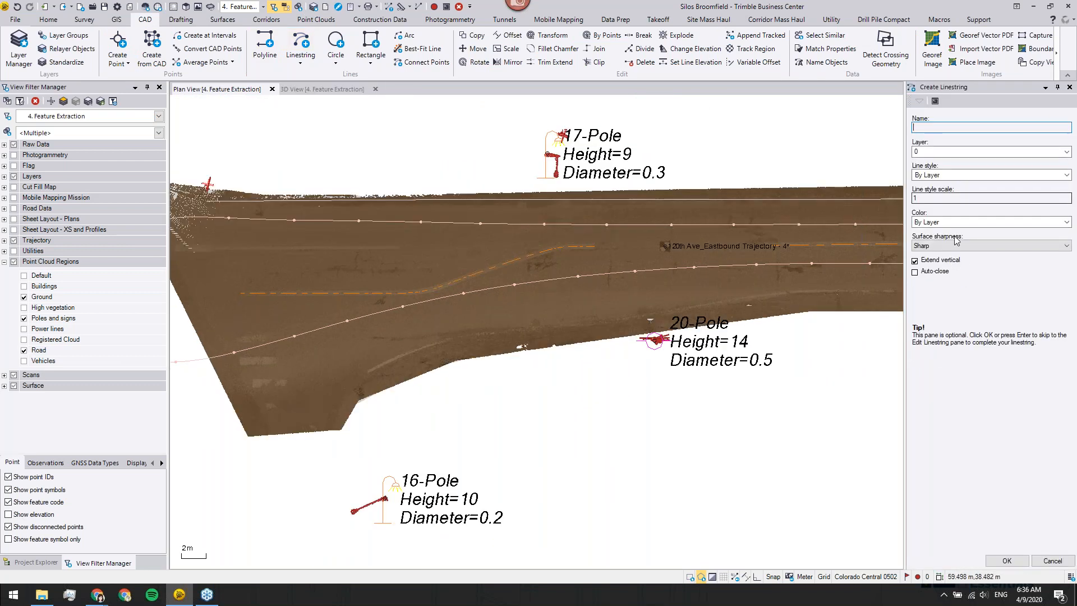
click(1009, 561)
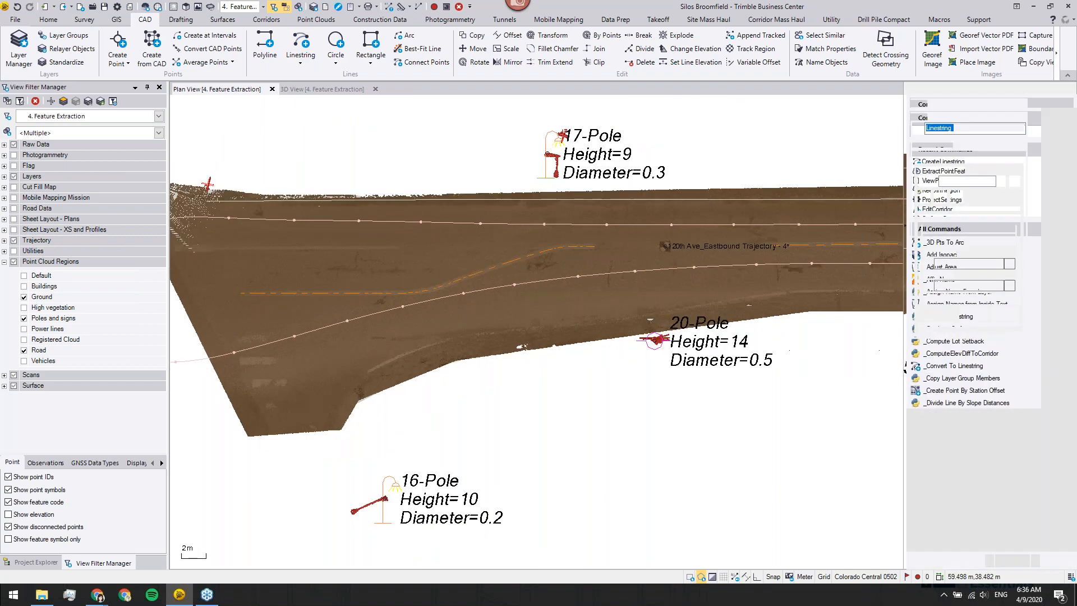
scroll(362, 426, up, 3)
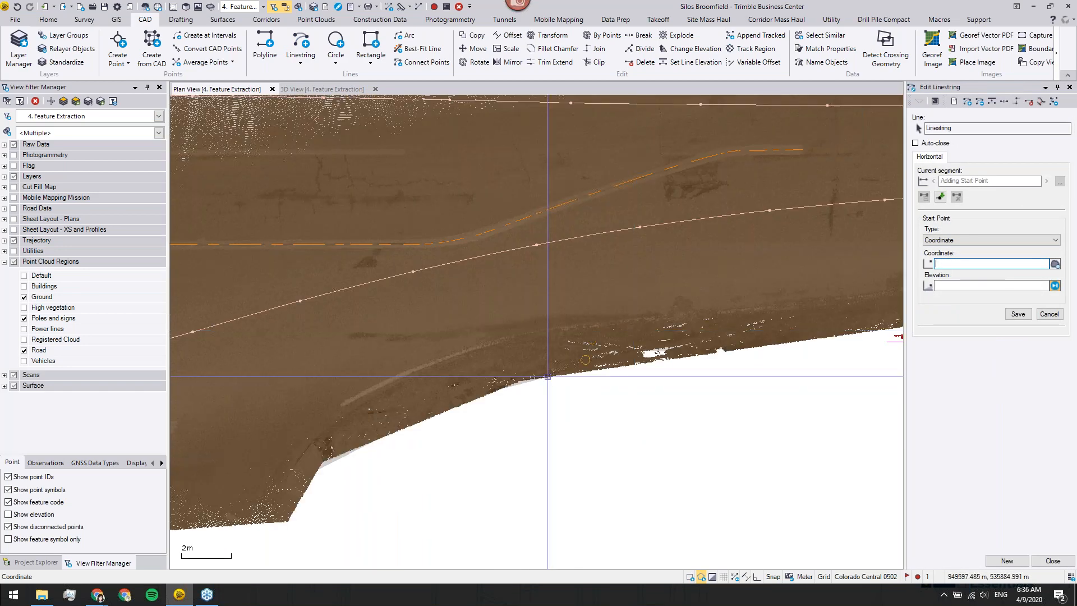
click(576, 24)
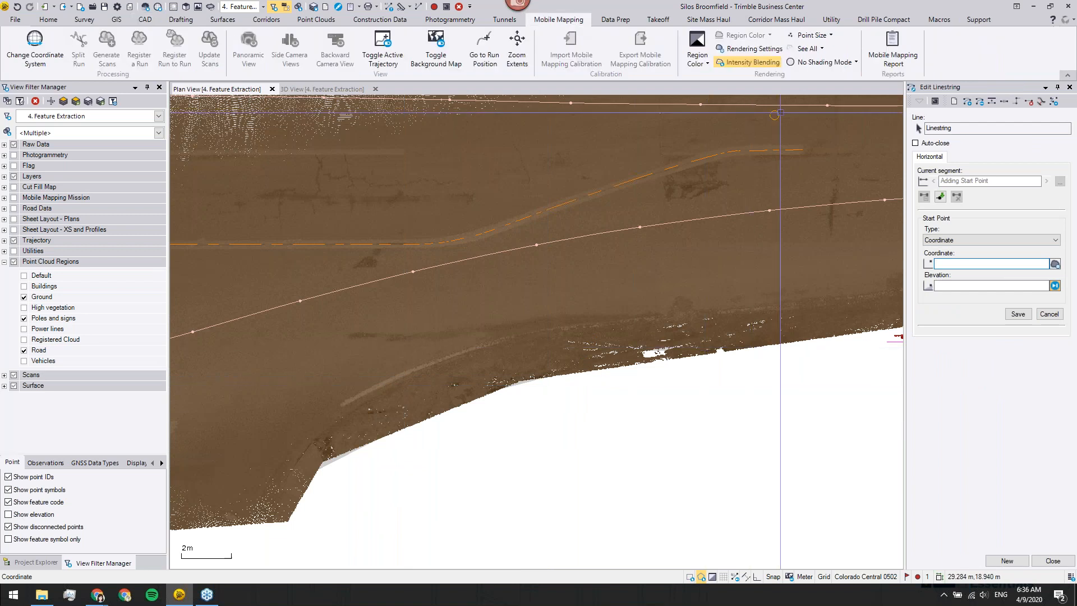
click(697, 59)
click(715, 126)
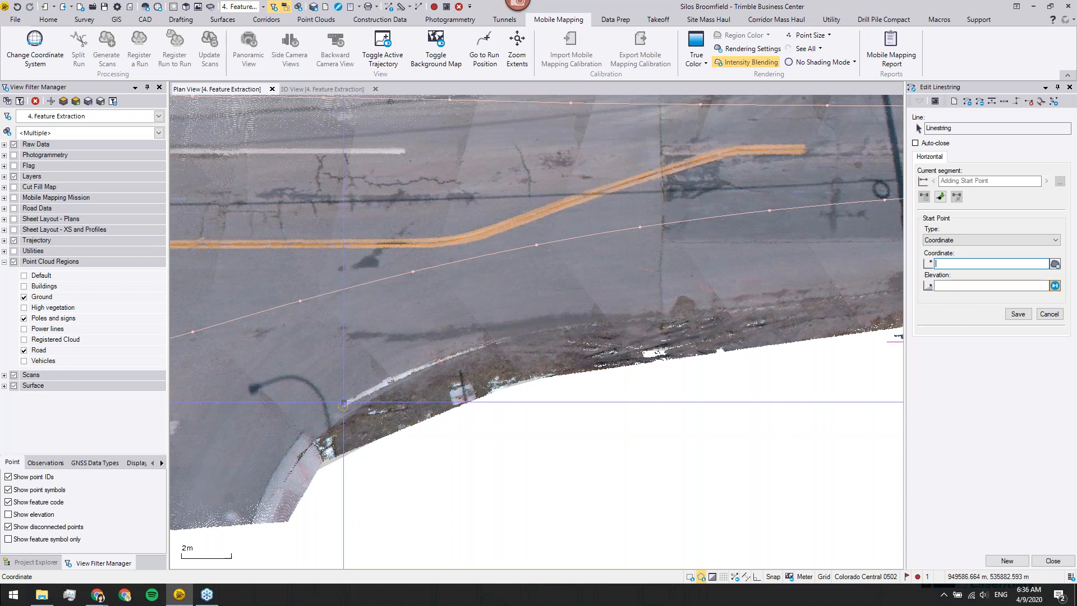
Draw a seven-point linestring about 20 m long along the curved pavement edge beside the white line, using Smooth curve segments
middle_drag(358, 401, 365, 444)
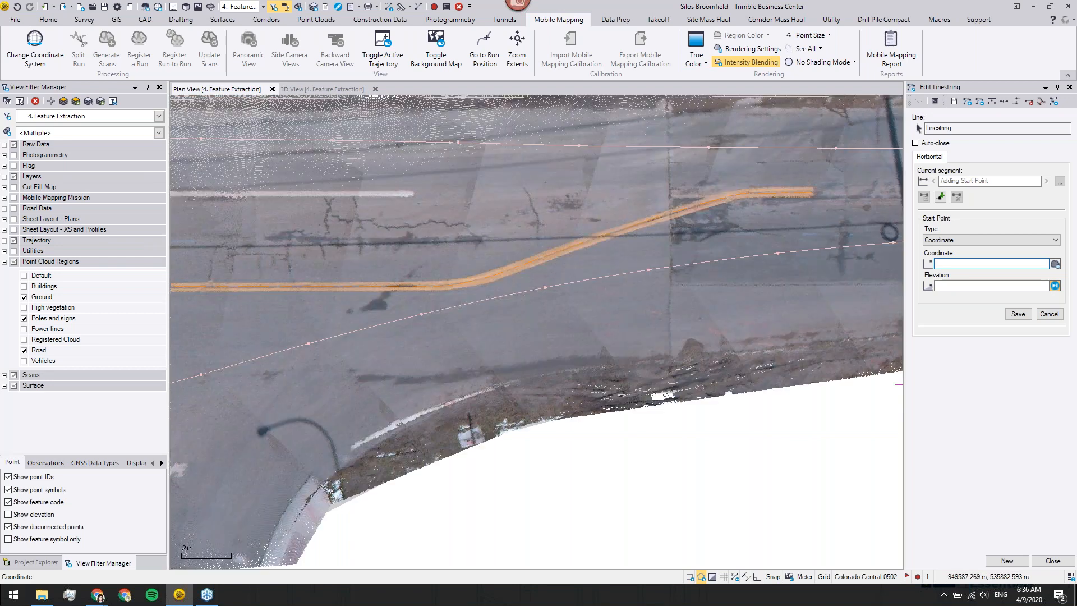
click(360, 442)
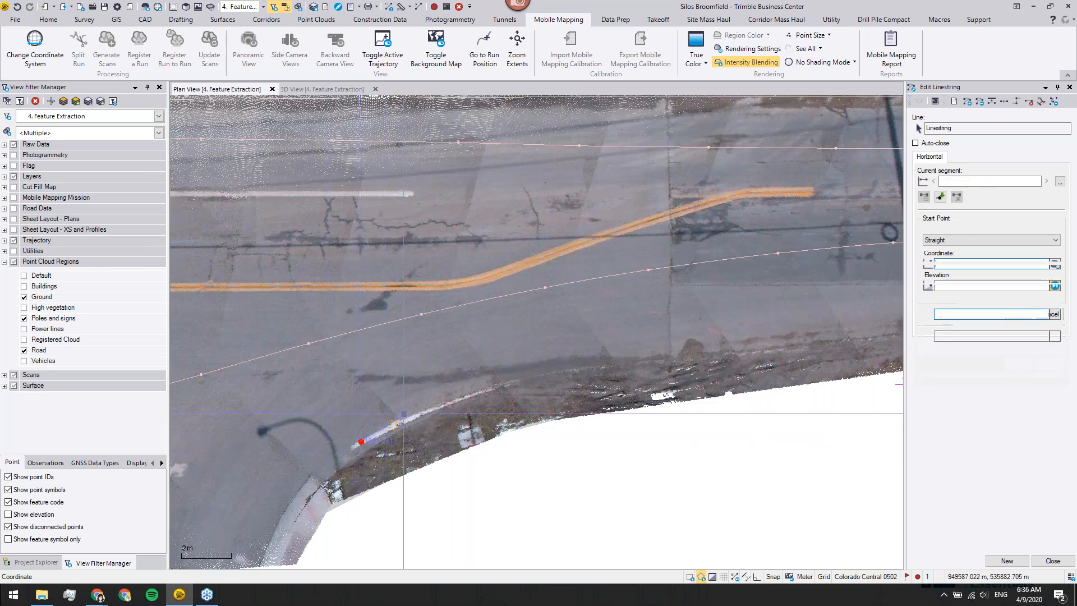
click(976, 240)
click(962, 257)
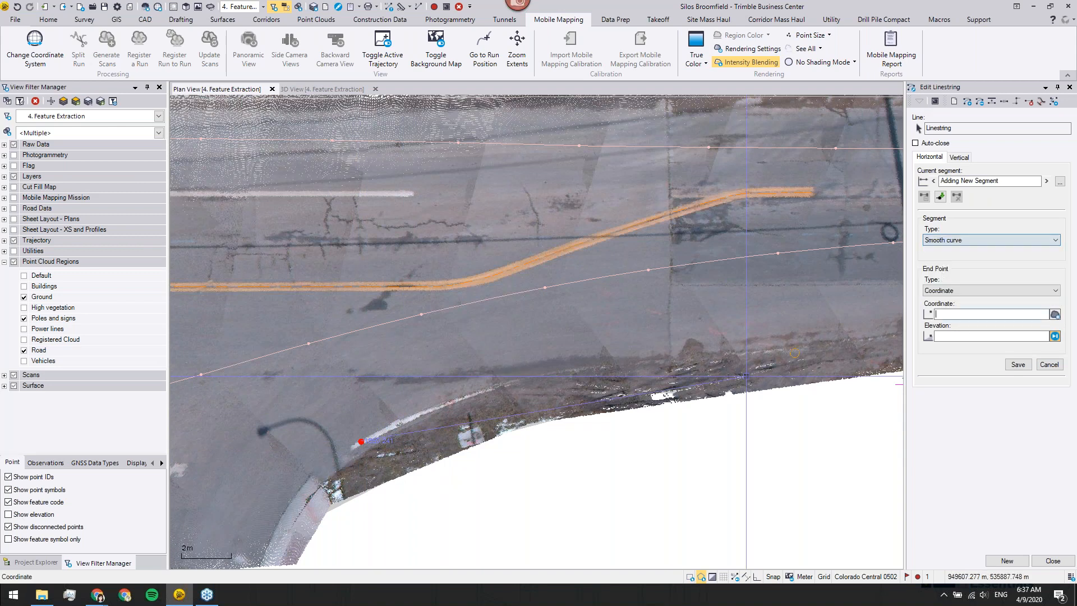
click(428, 409)
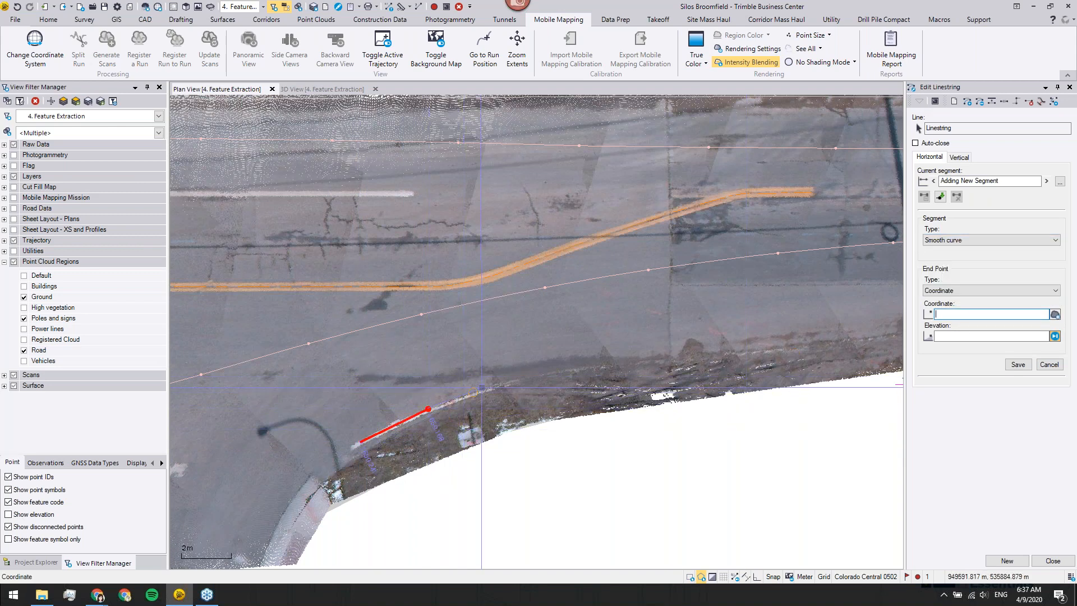
click(486, 388)
click(551, 374)
click(611, 366)
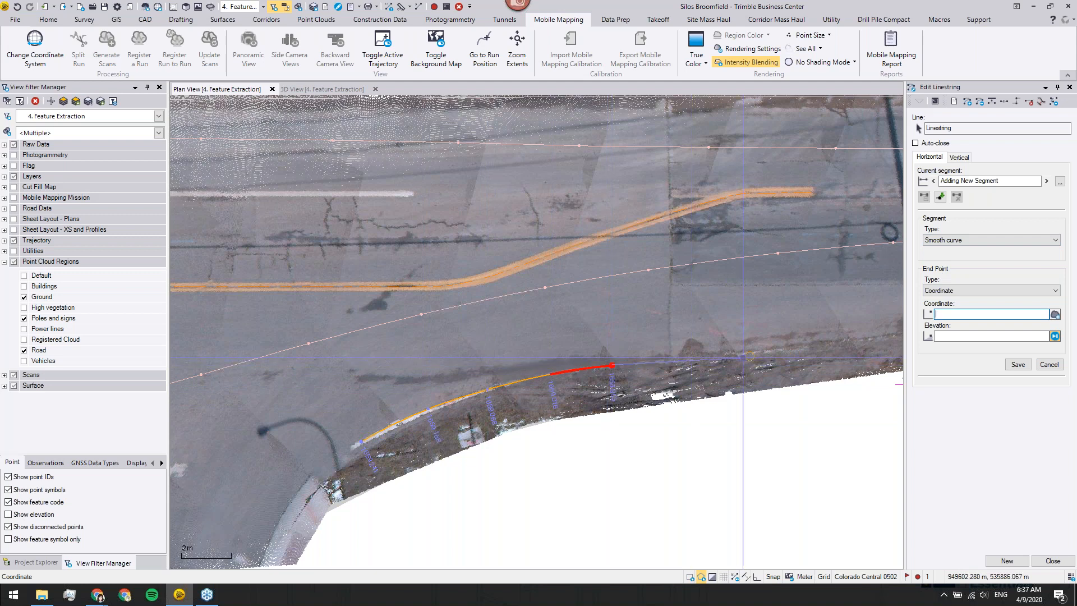
click(726, 352)
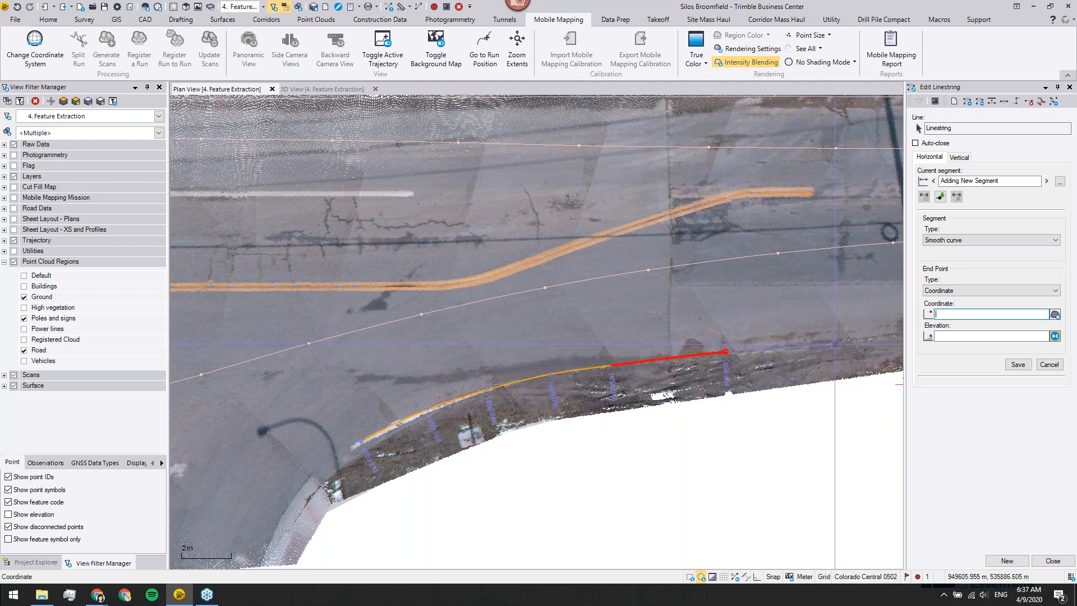
click(838, 342)
click(1052, 561)
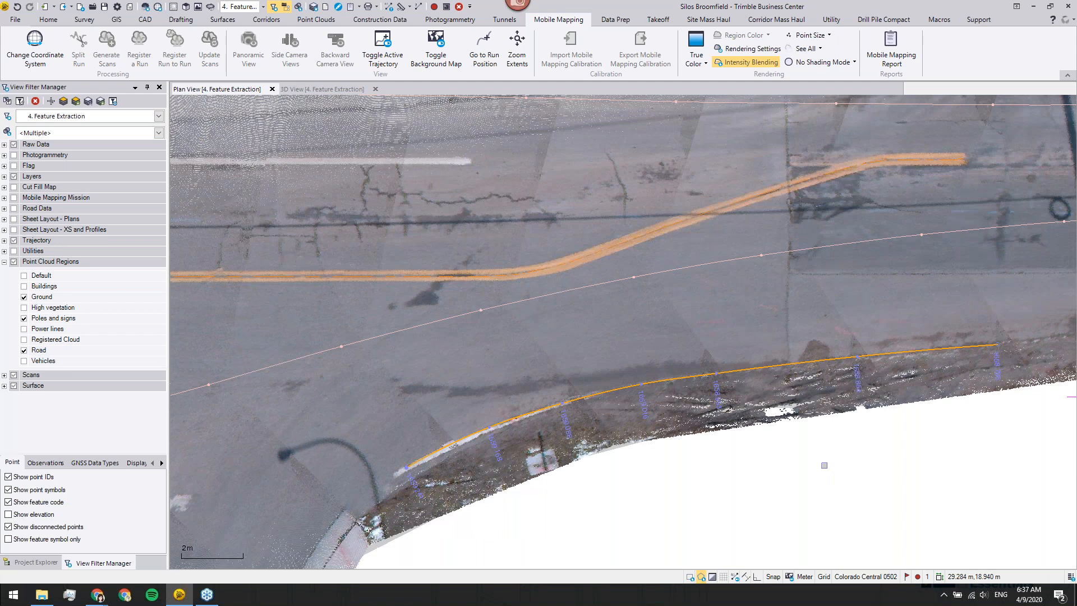
Assign the EdgePvmt feature to the new linestring and set its SurfaceType attribute to Asphalt
middle_drag(823, 465, 756, 394)
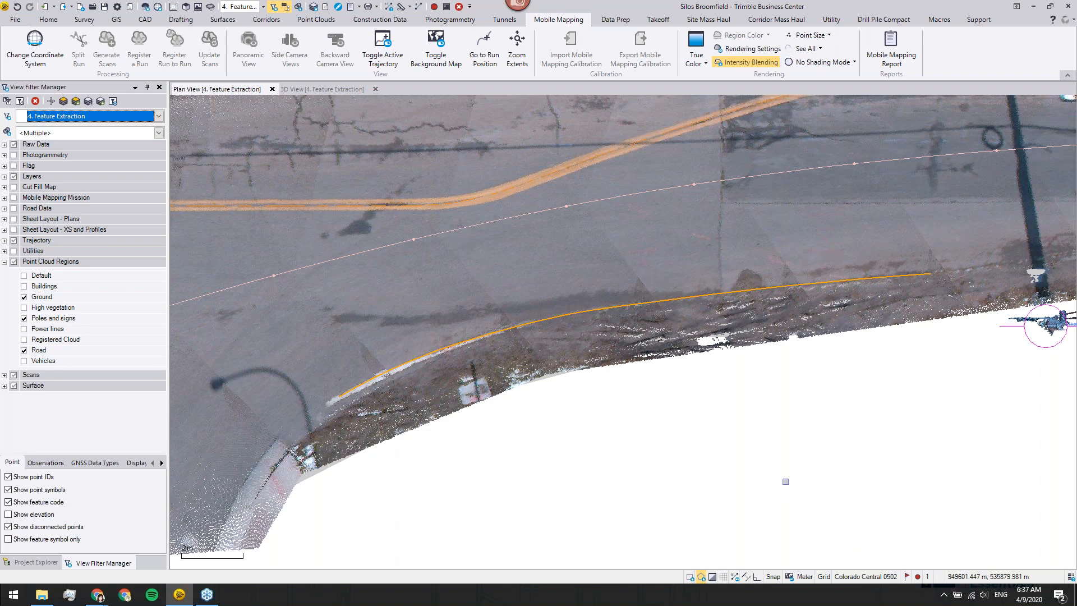
key(F11)
click(318, 161)
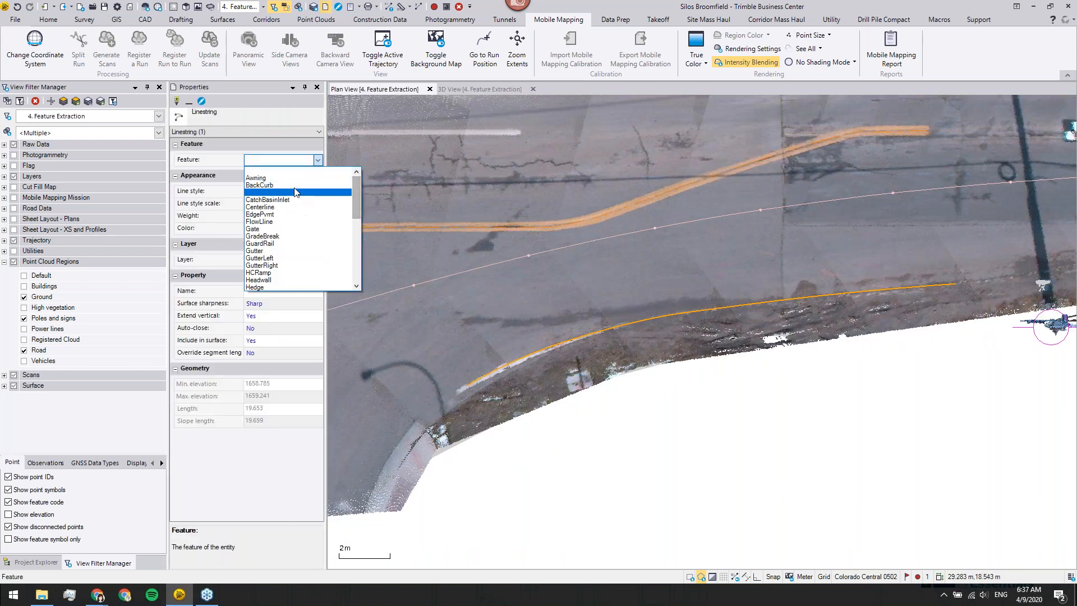
click(308, 214)
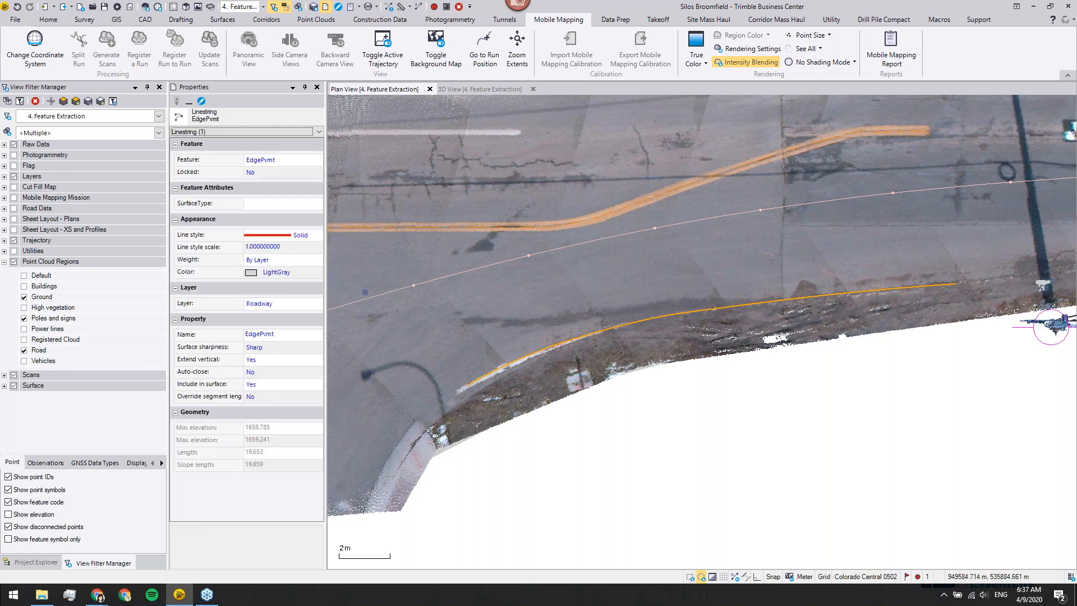
click(286, 204)
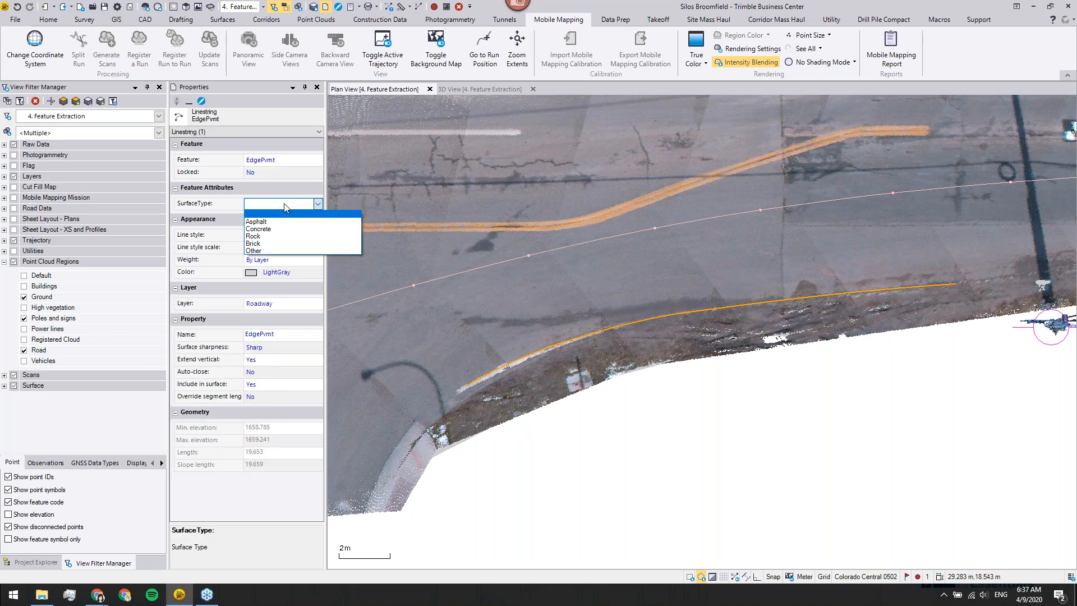
click(276, 222)
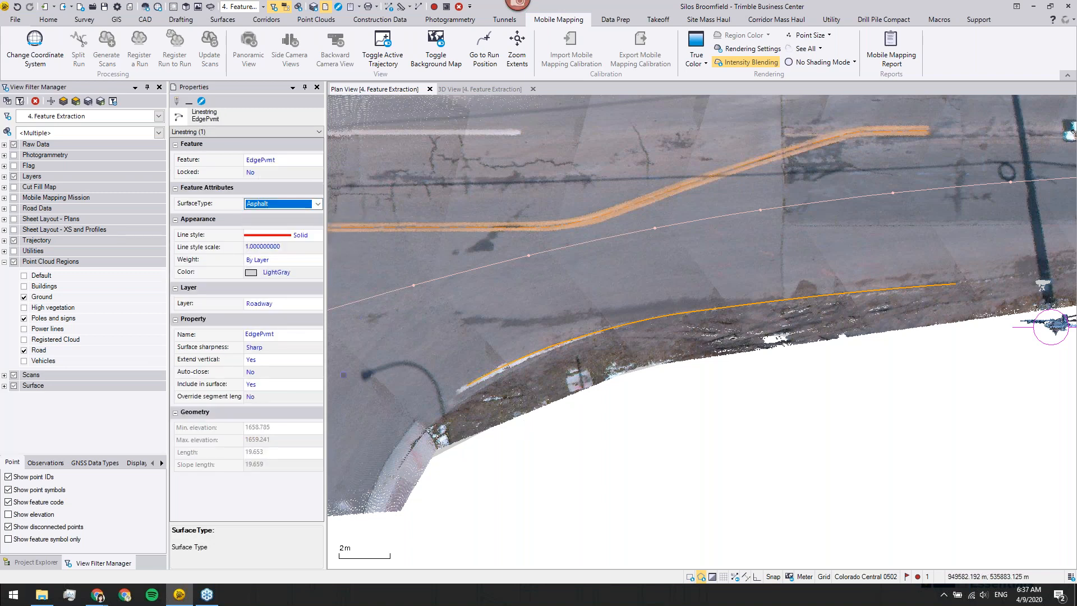
click(654, 430)
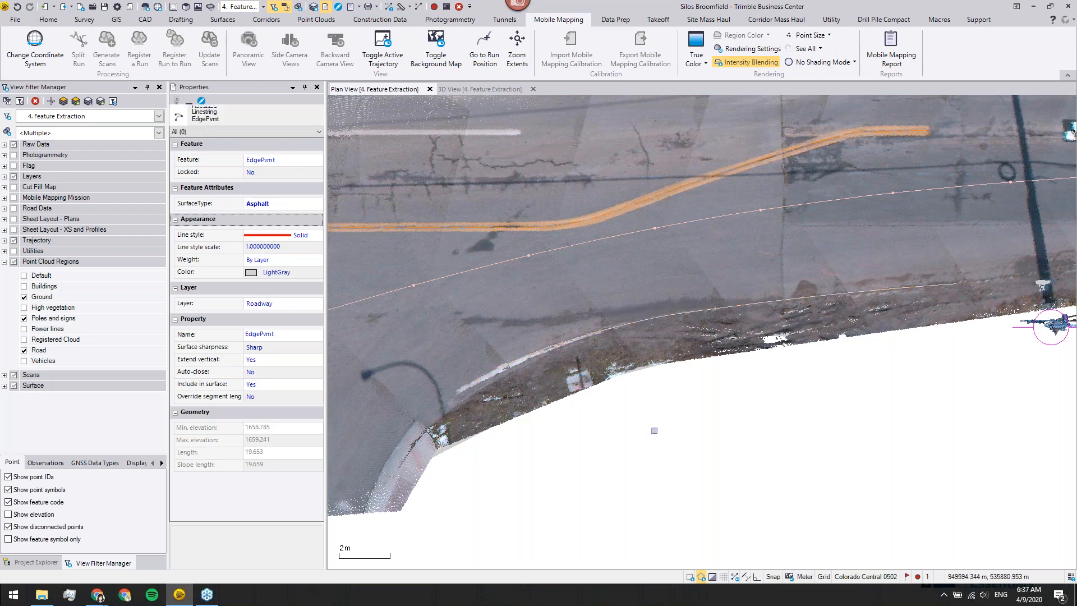
Start a new point with ID 1-Mark on the Points layer and feature code MPMT sr
scroll(654, 430, down, 5)
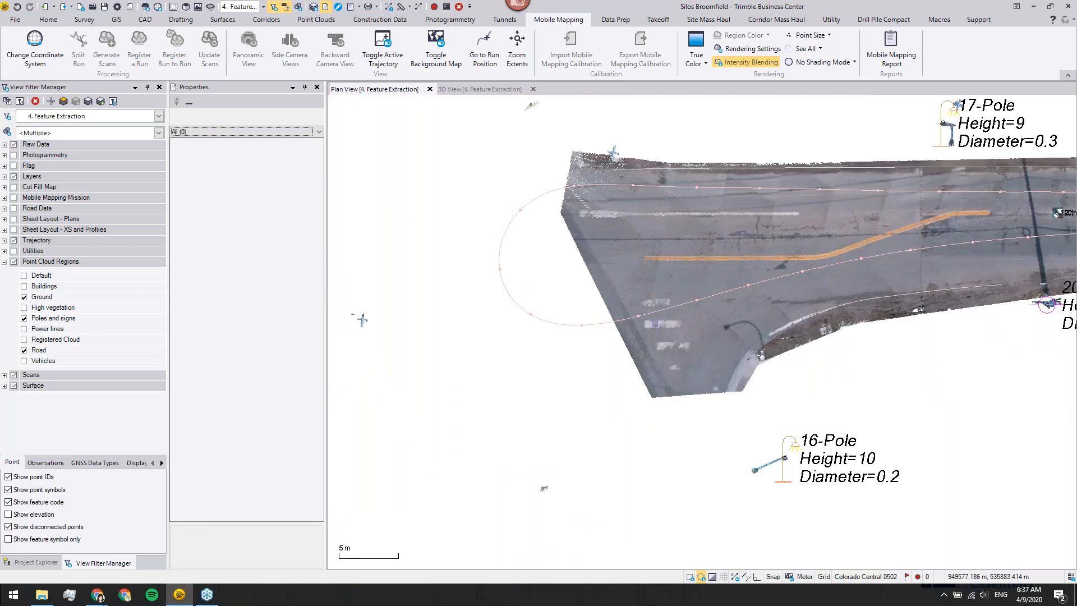
scroll(654, 324, up, 5)
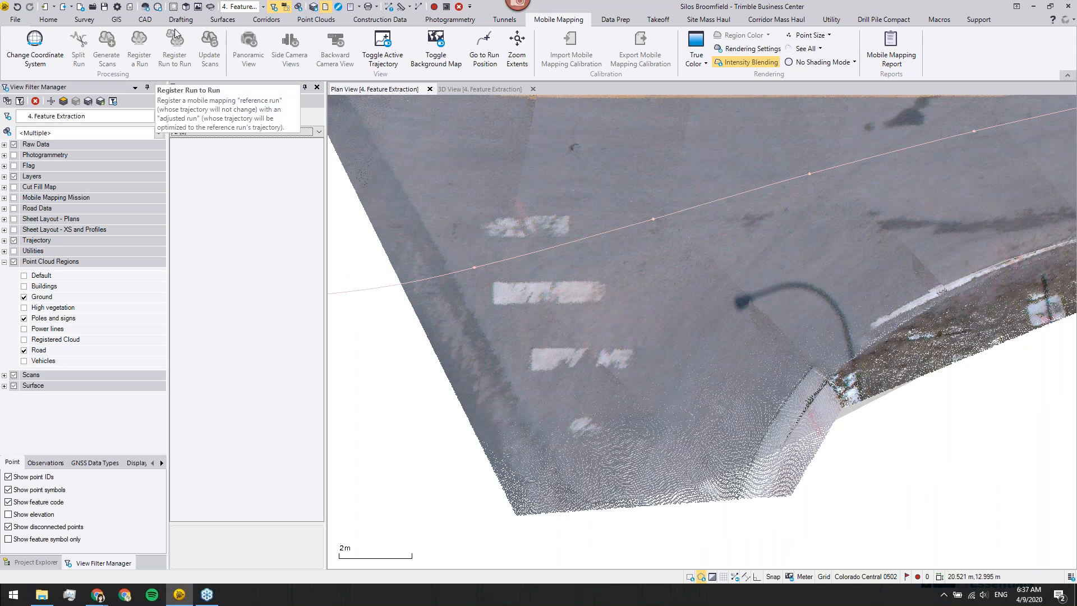
click(144, 19)
click(118, 42)
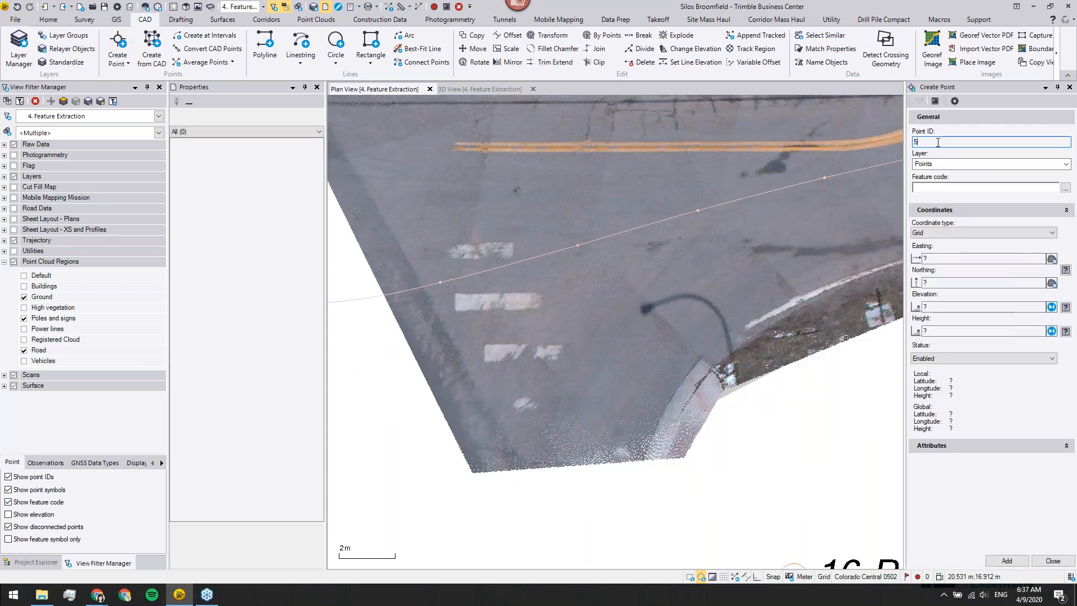
text(P)
key(BackSpace)
text(M)
text(-Ma)
key(Tab)
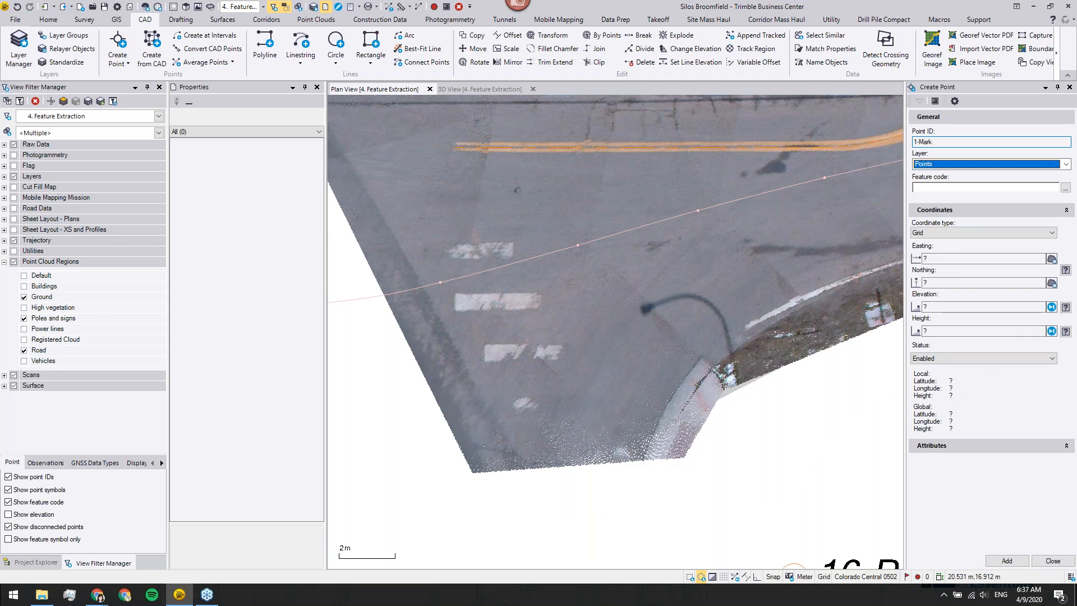
click(943, 188)
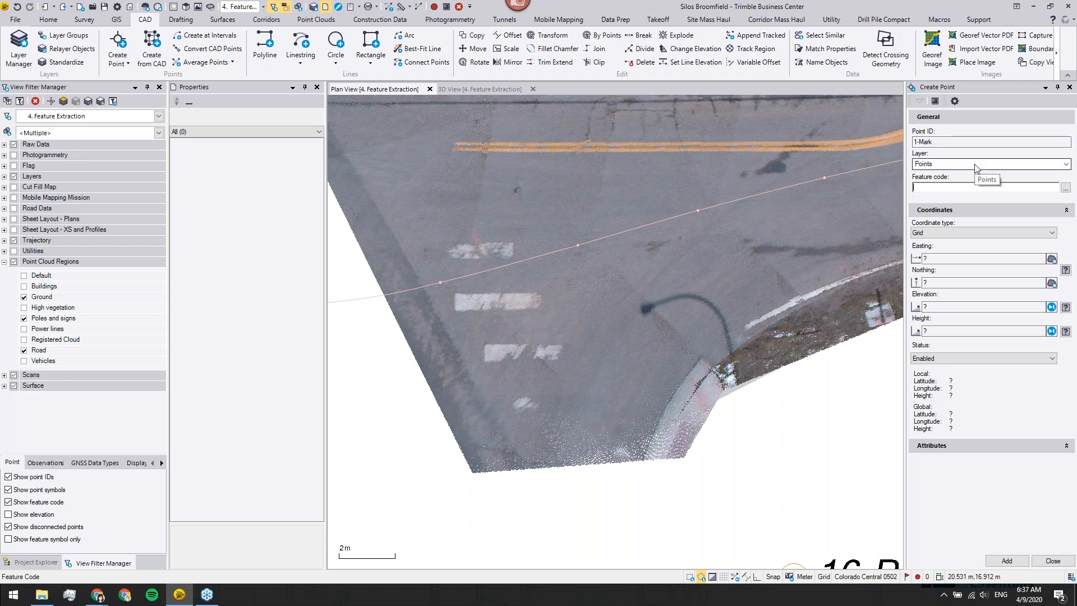
text(MPMT)
click(960, 186)
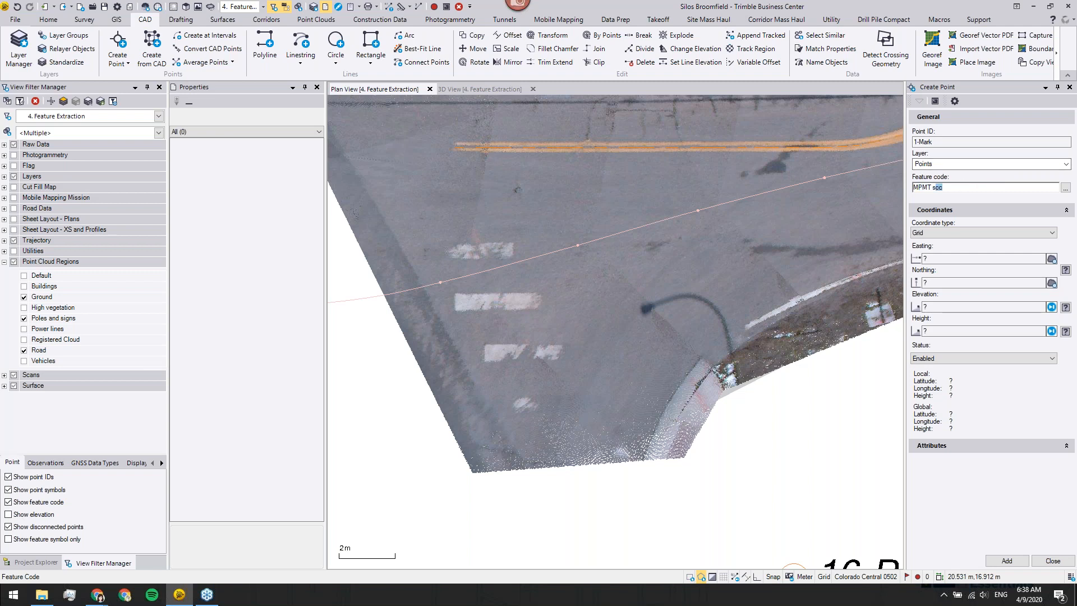
Place point 1-Mark at the upper-left corner of the second white crosswalk bar near the road end
click(982, 259)
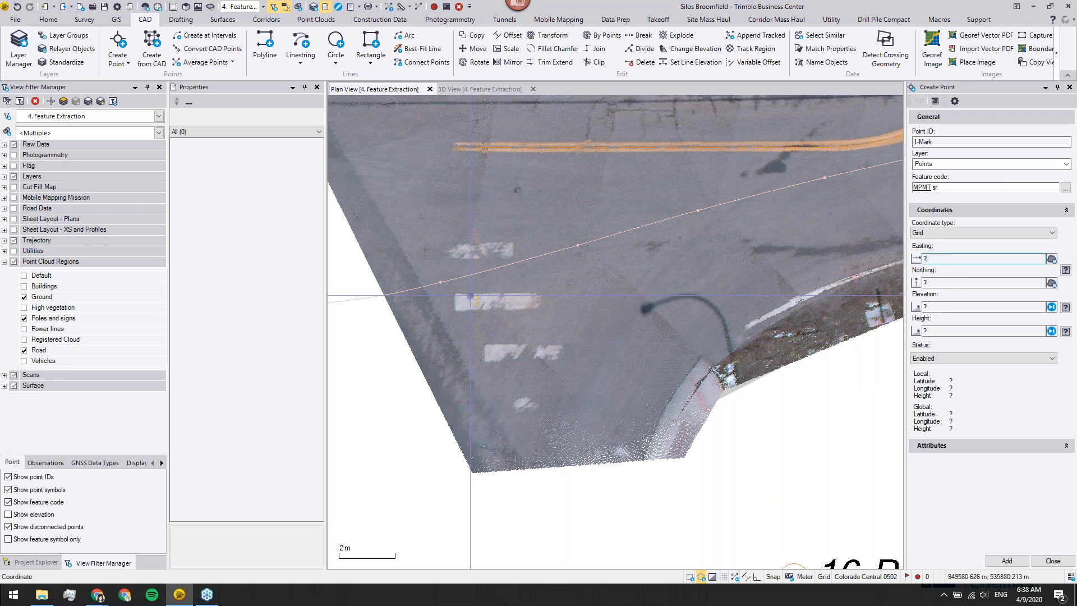
scroll(499, 321, up, 2)
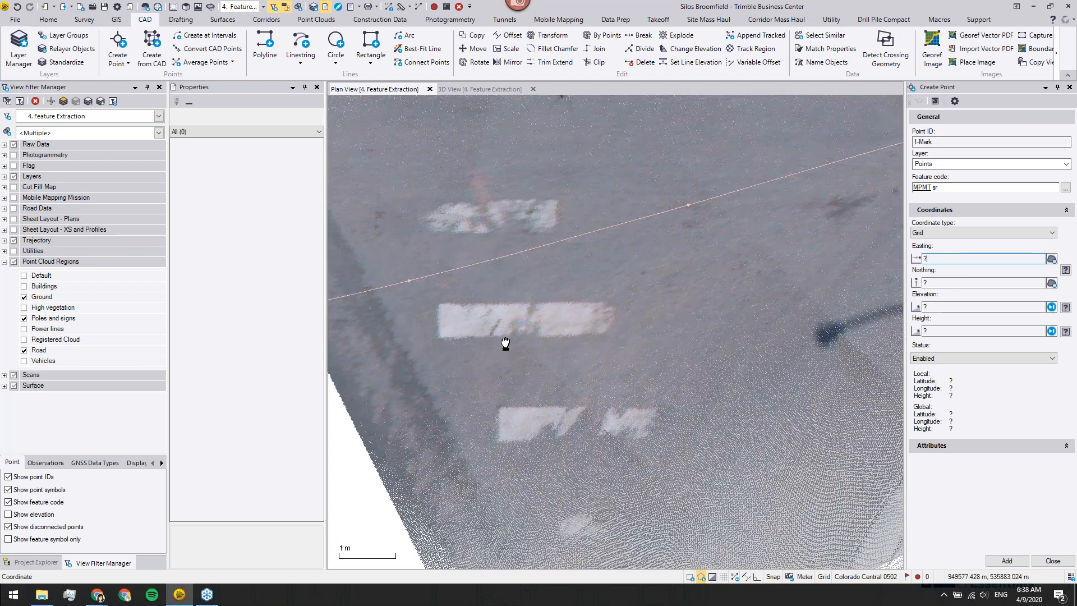
click(437, 303)
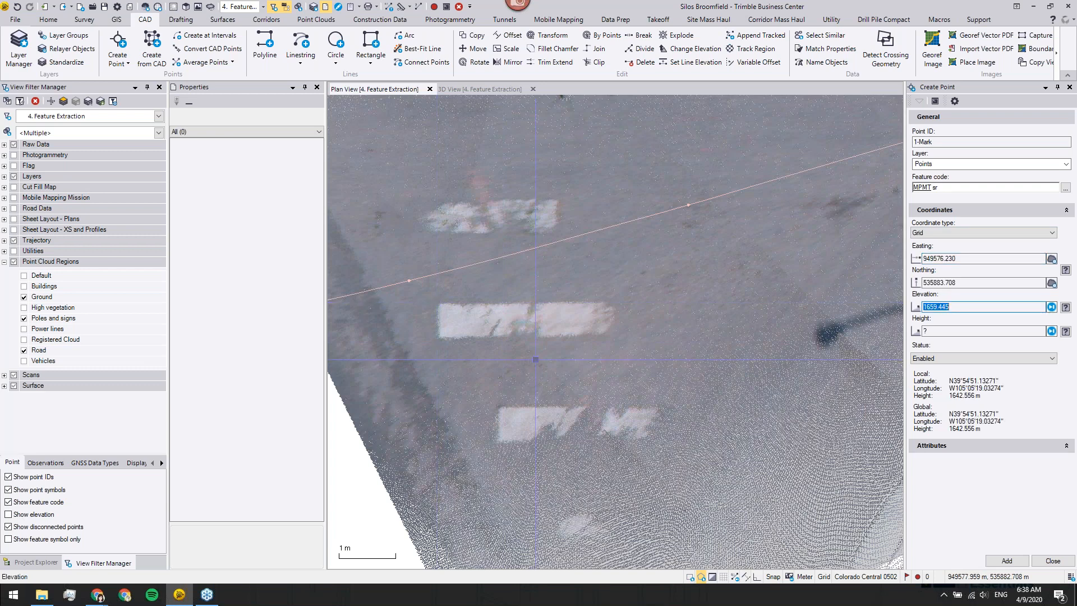
key(Return)
Add points 2-Mark and 3-Mark with feature code MPMT at the crosswalk bar's upper-right and lower-right corners
click(942, 187)
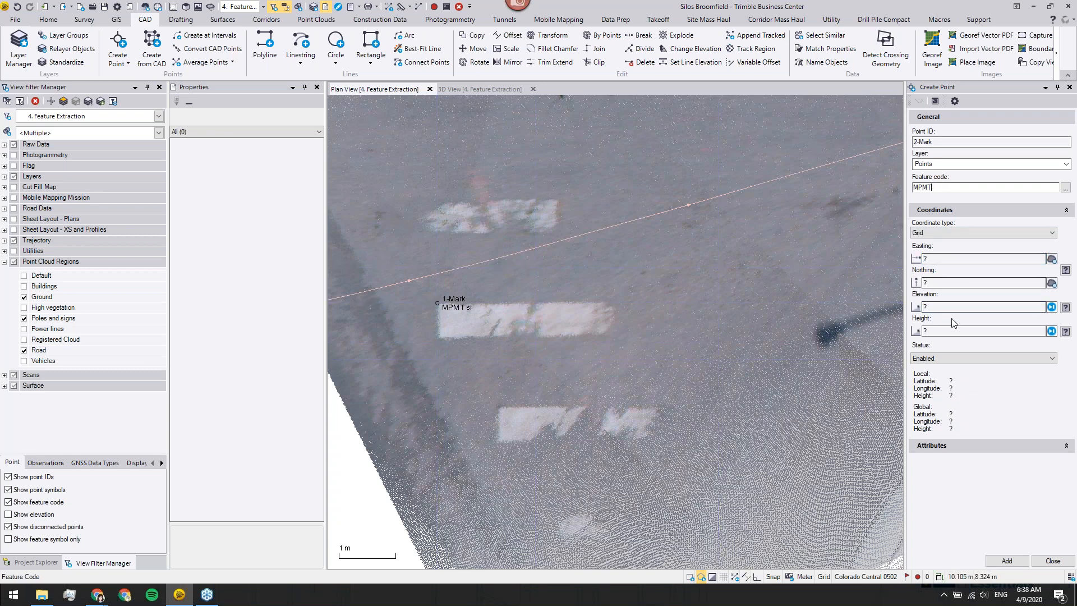
click(947, 259)
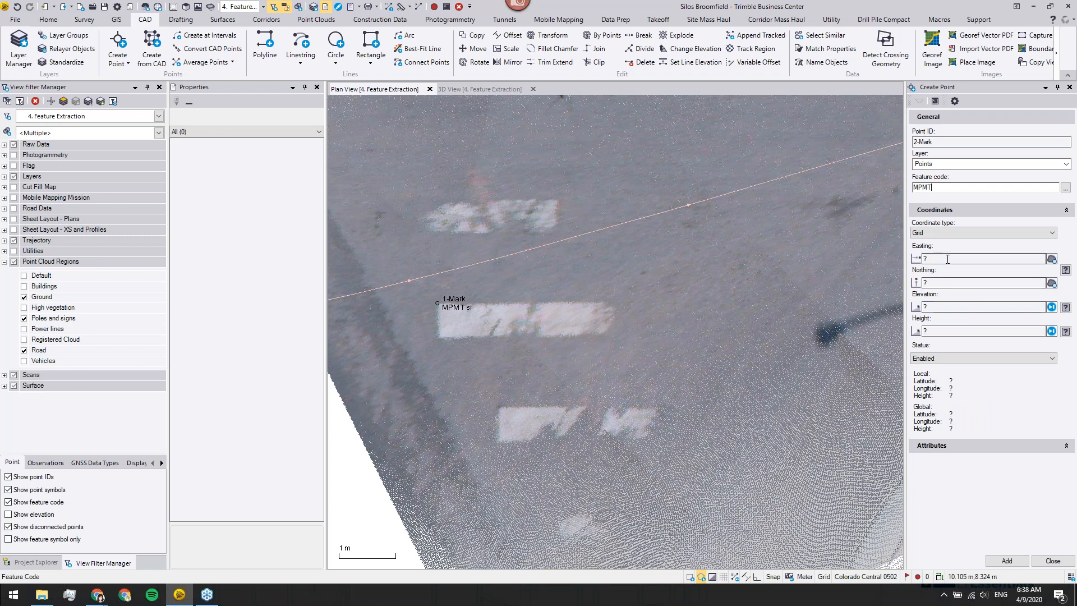
click(613, 302)
key(Return)
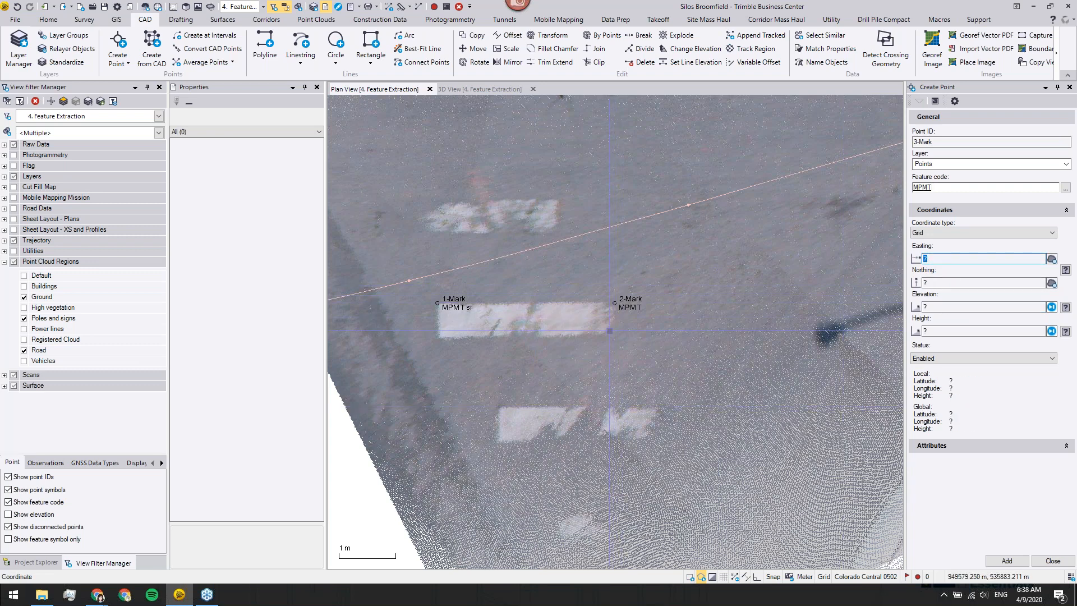
click(613, 335)
key(Return)
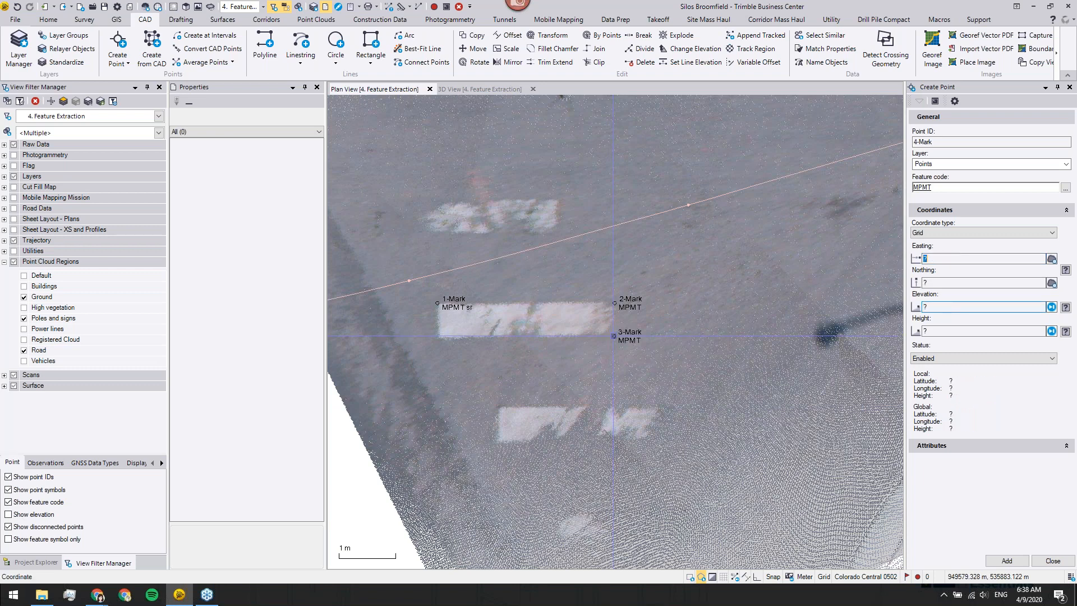
click(1052, 560)
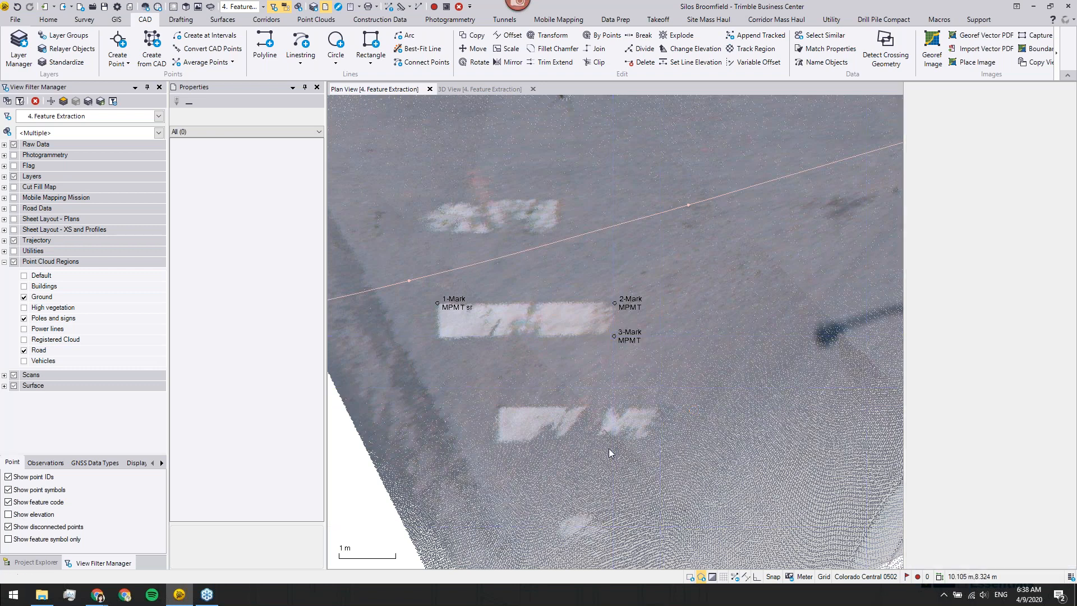
Process the feature codes to build a closed rectangle around the crosswalk bar from the three Mark points
middle_drag(668, 376, 670, 354)
click(903, 595)
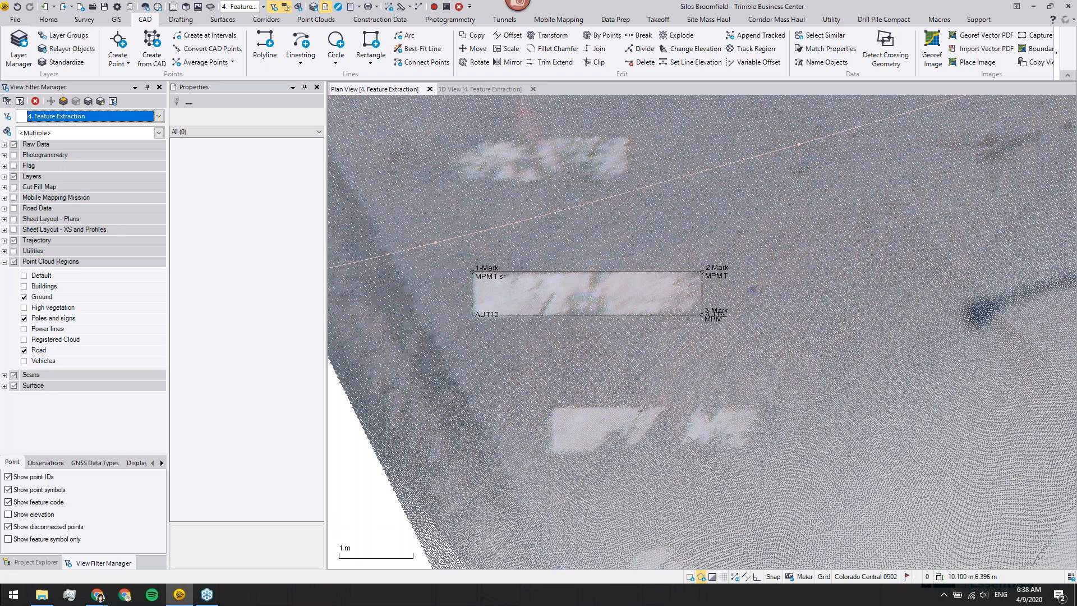
middle_drag(623, 337, 612, 304)
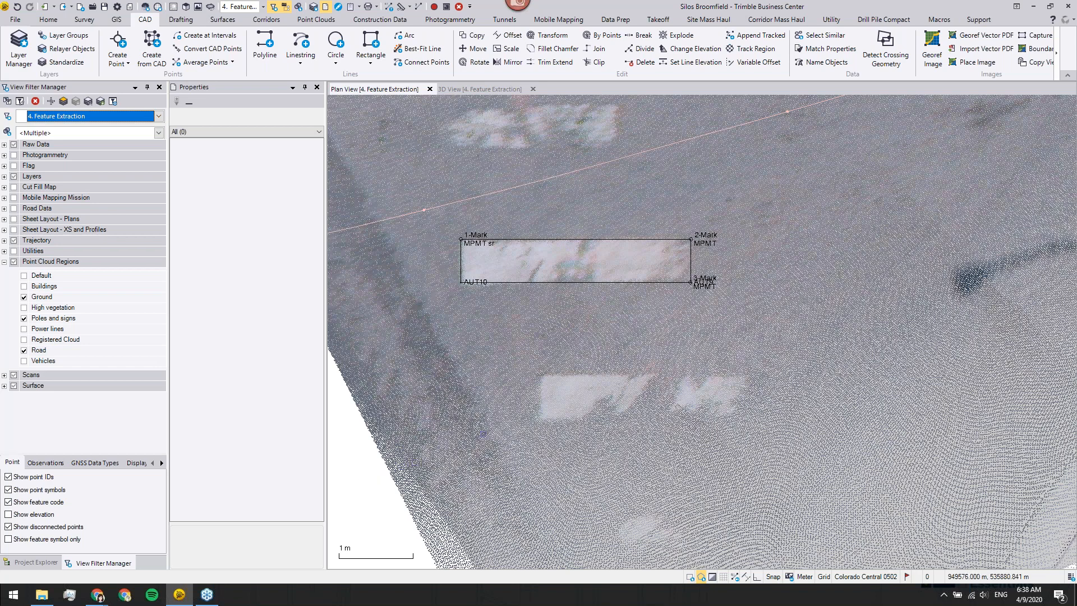
scroll(562, 393, down, 5)
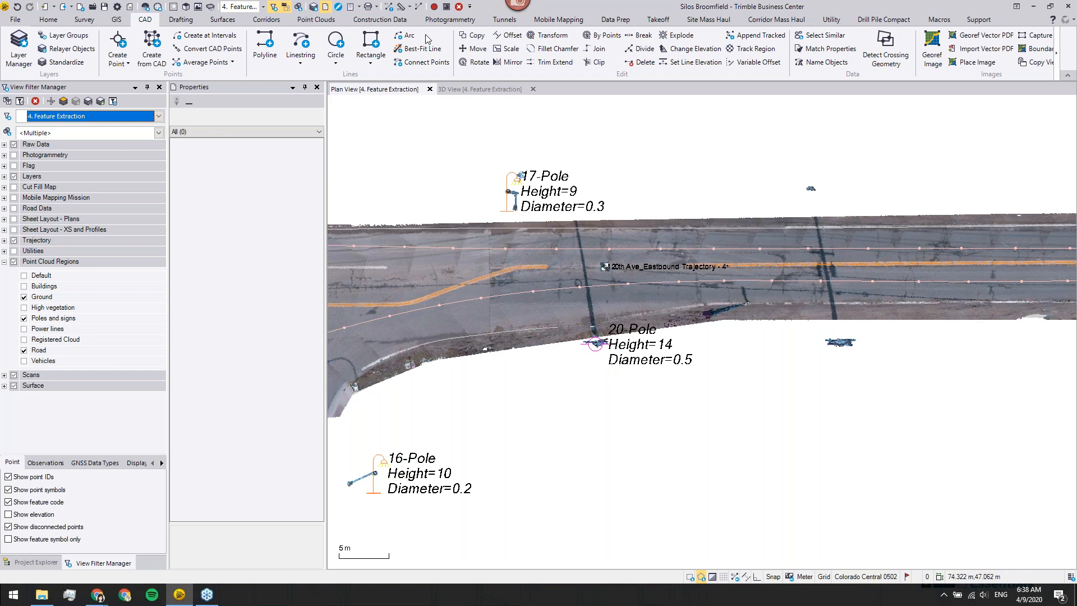
Open a cutting plane view on the Powerline Plane and set the cutting plane thickness to 1.500
click(318, 21)
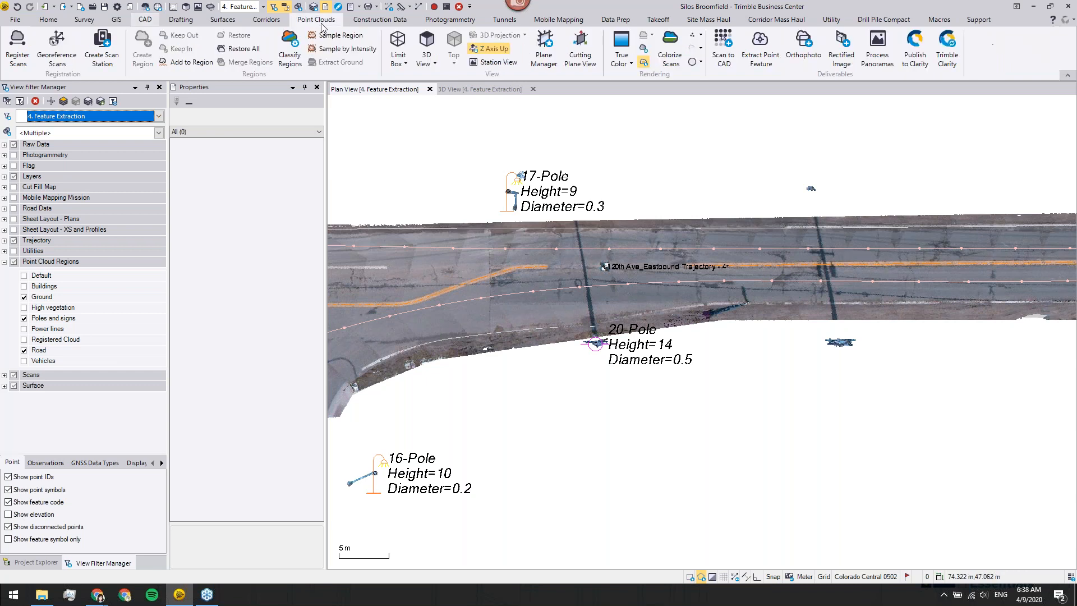
click(580, 52)
click(594, 424)
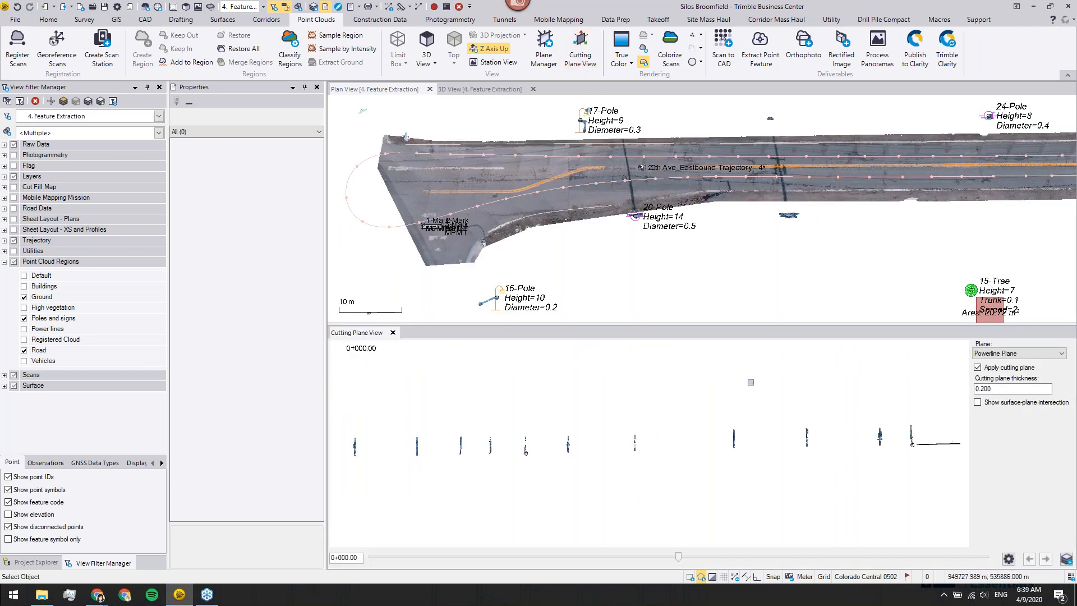
click(1001, 349)
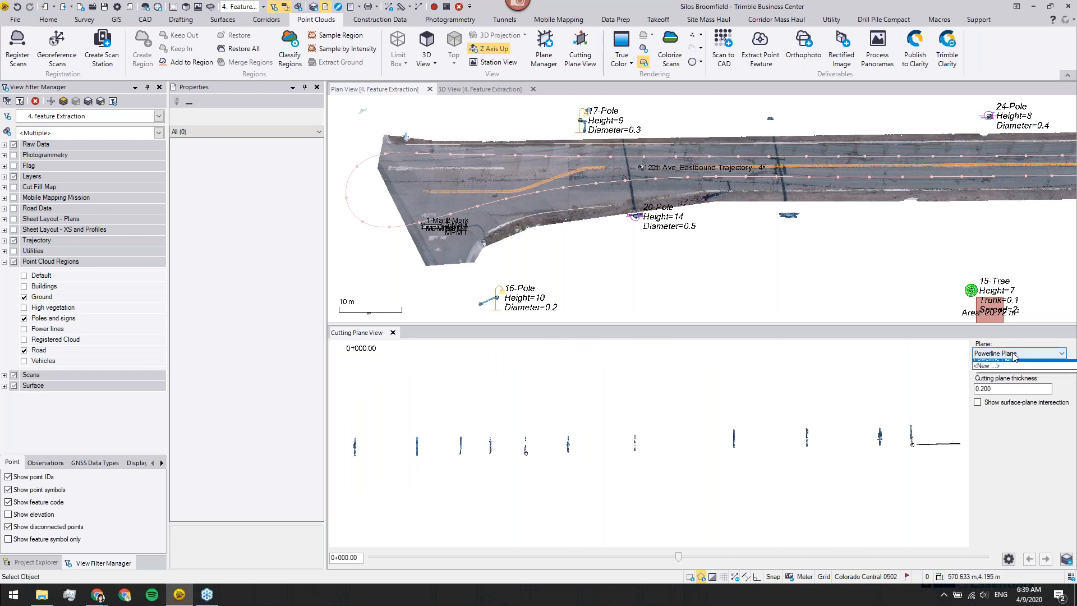
click(987, 384)
click(986, 385)
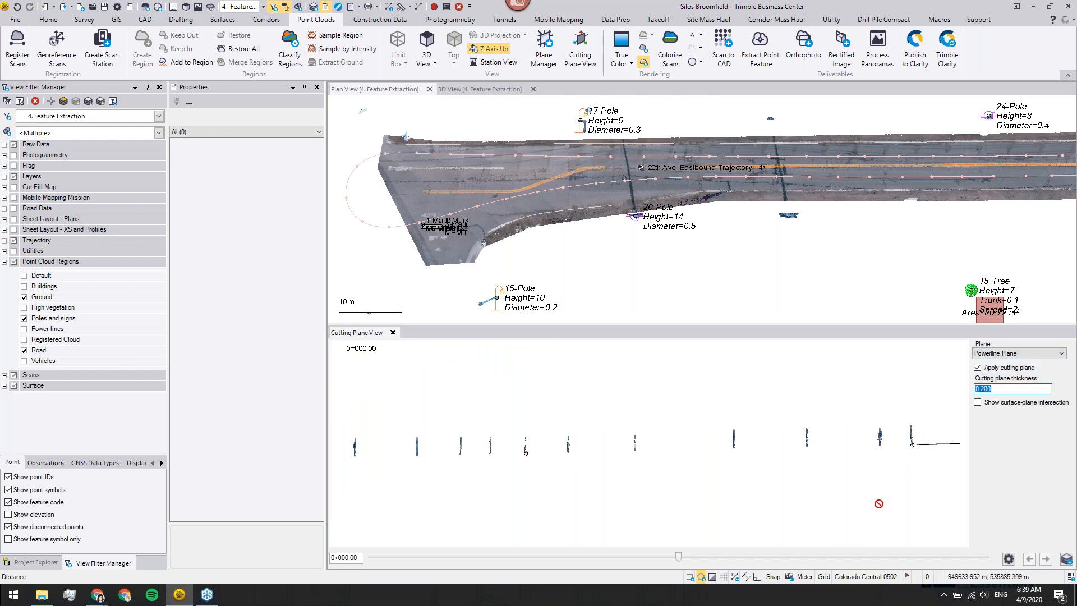
text(1.500)
key(Tab)
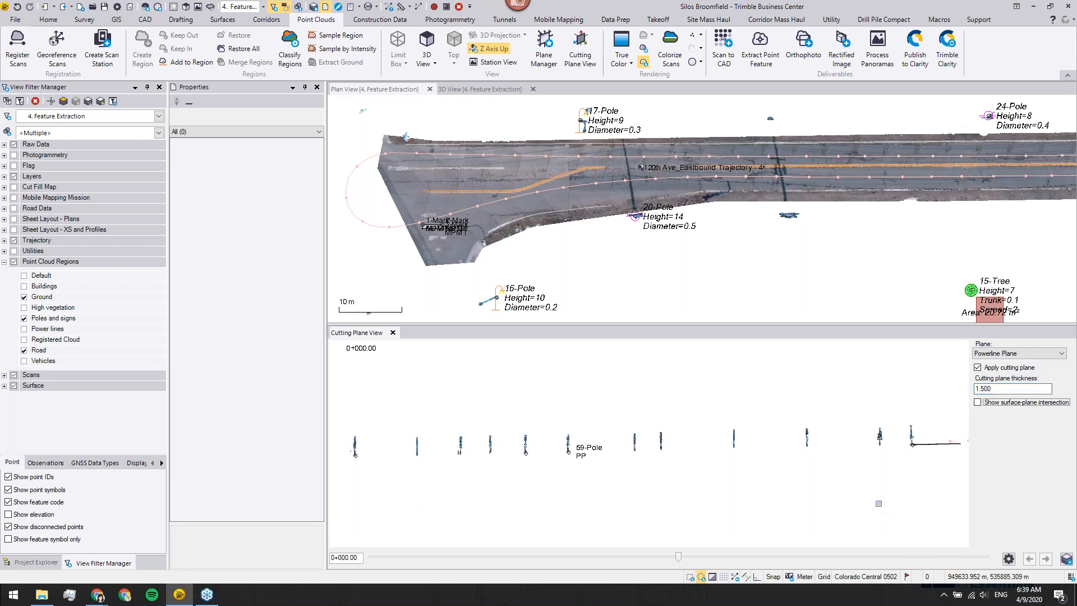
Hide all point cloud regions except Power lines
middle_drag(700, 466, 861, 398)
scroll(649, 411, down, 2)
middle_drag(649, 411, 539, 483)
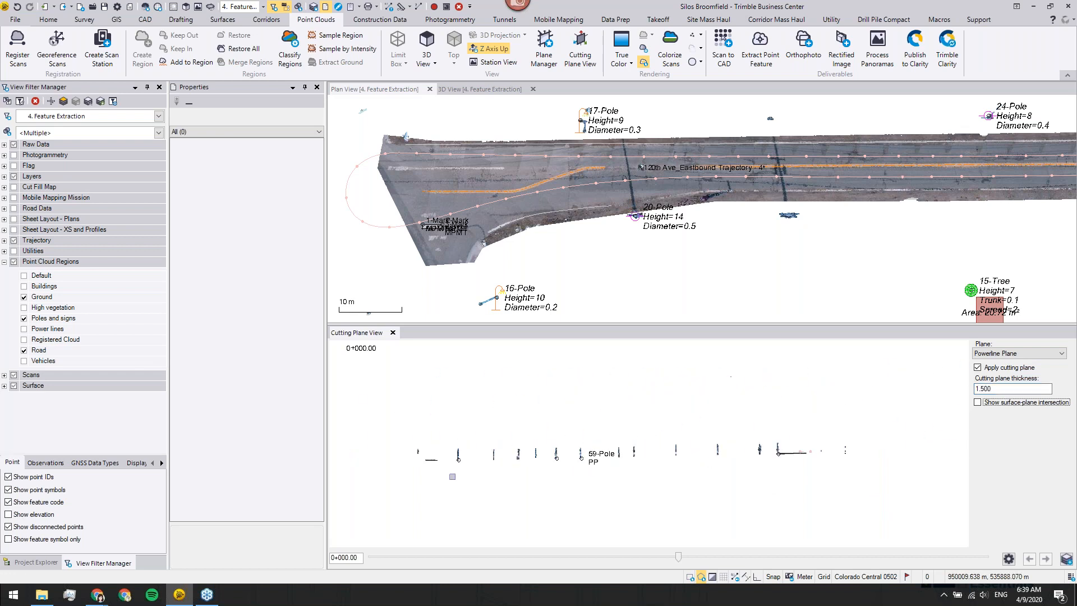
click(14, 261)
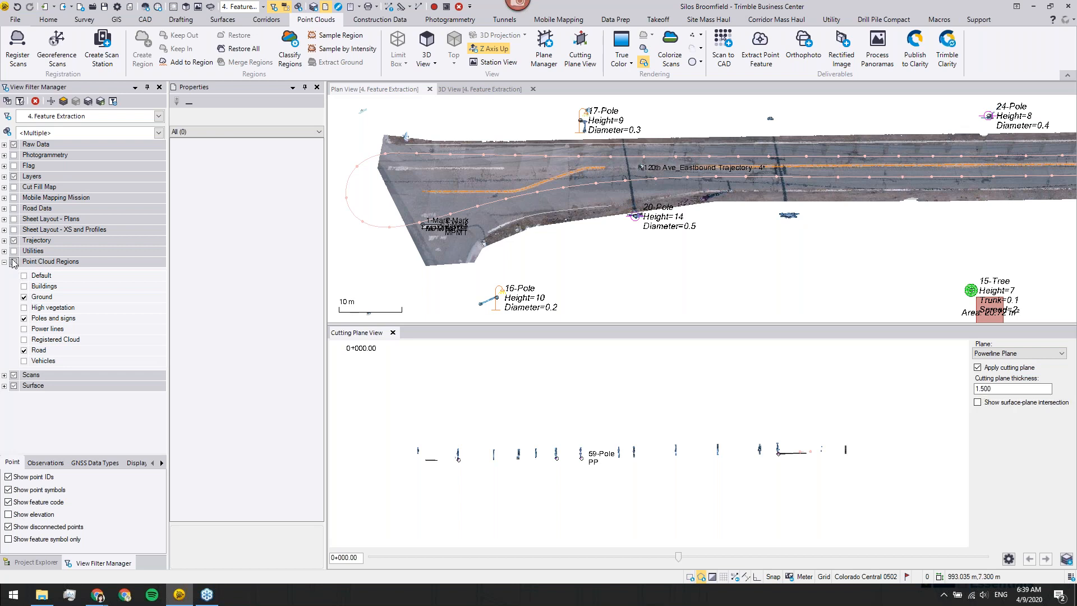
click(24, 328)
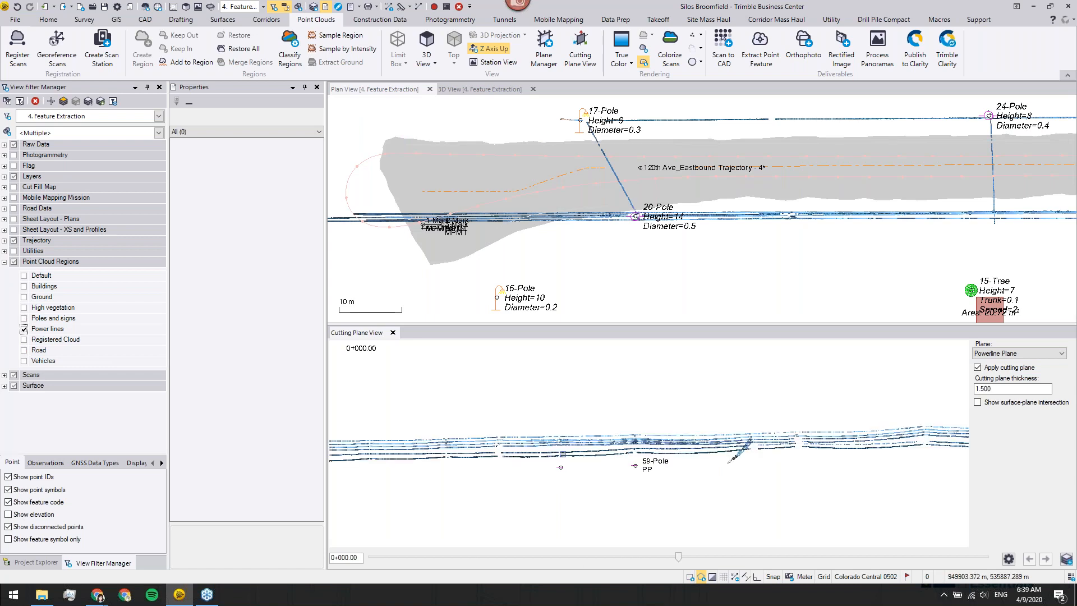
Start a best-fit line and fence the points of the lowest power line span in the cutting plane view
scroll(566, 454, up, 3)
middle_drag(726, 465, 456, 445)
scroll(508, 430, up, 3)
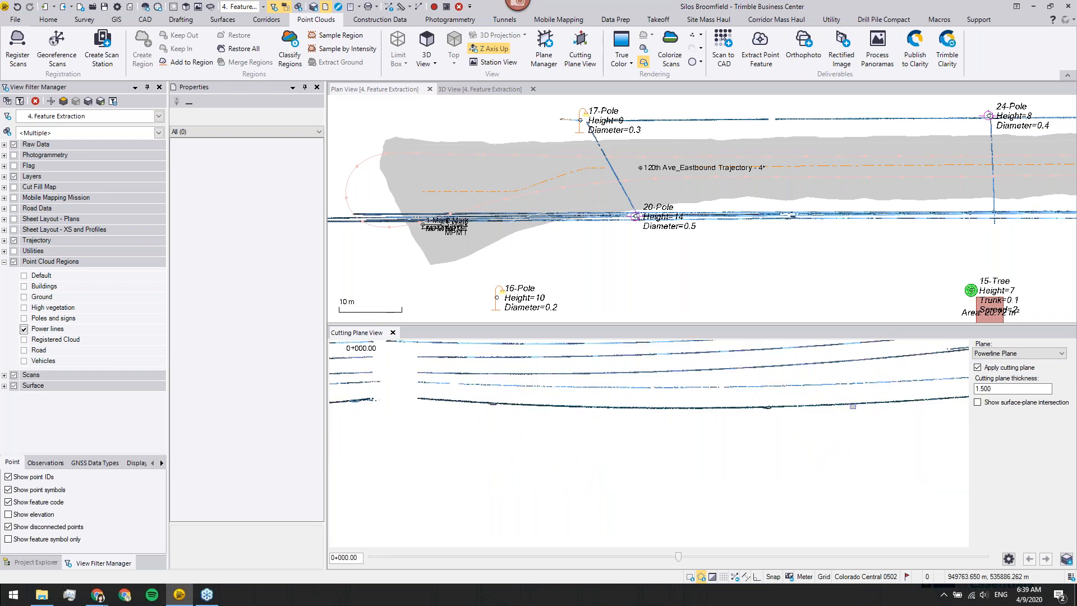
middle_drag(721, 424, 397, 448)
middle_drag(410, 447, 693, 456)
scroll(570, 423, down, 3)
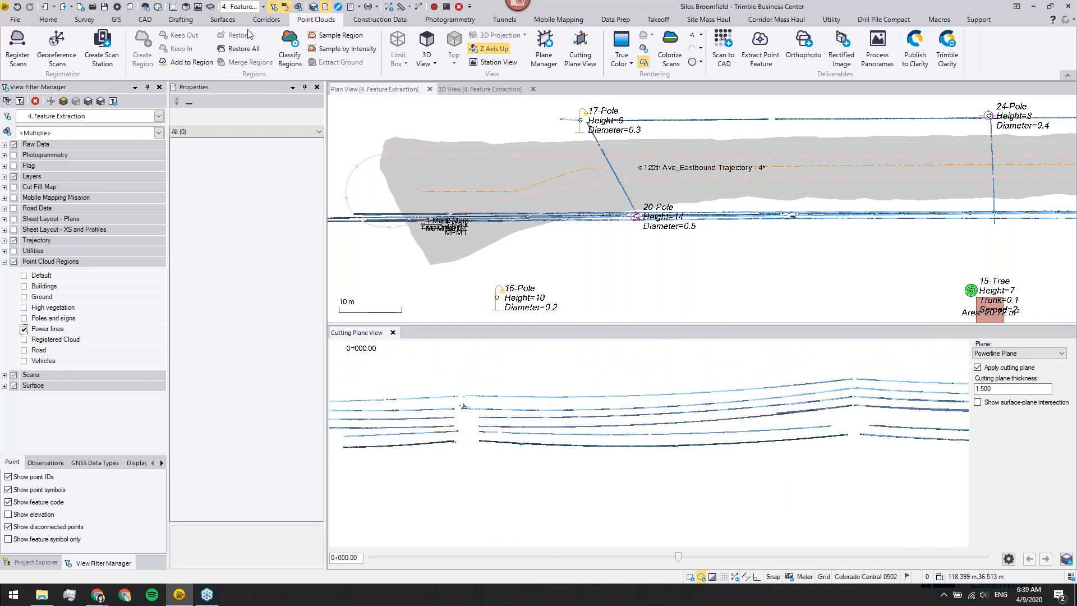
click(144, 19)
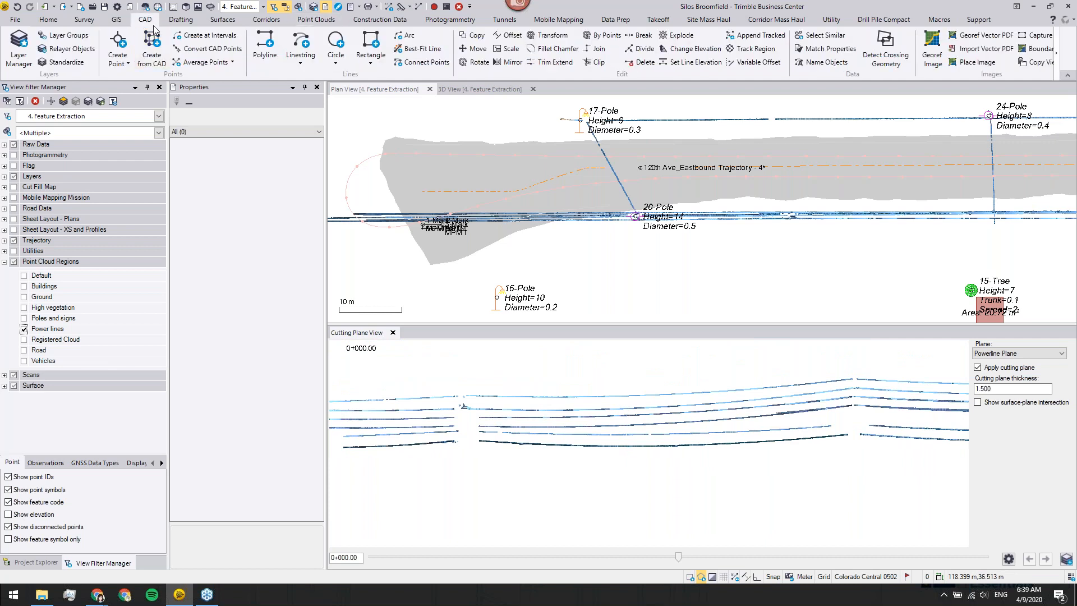
click(425, 54)
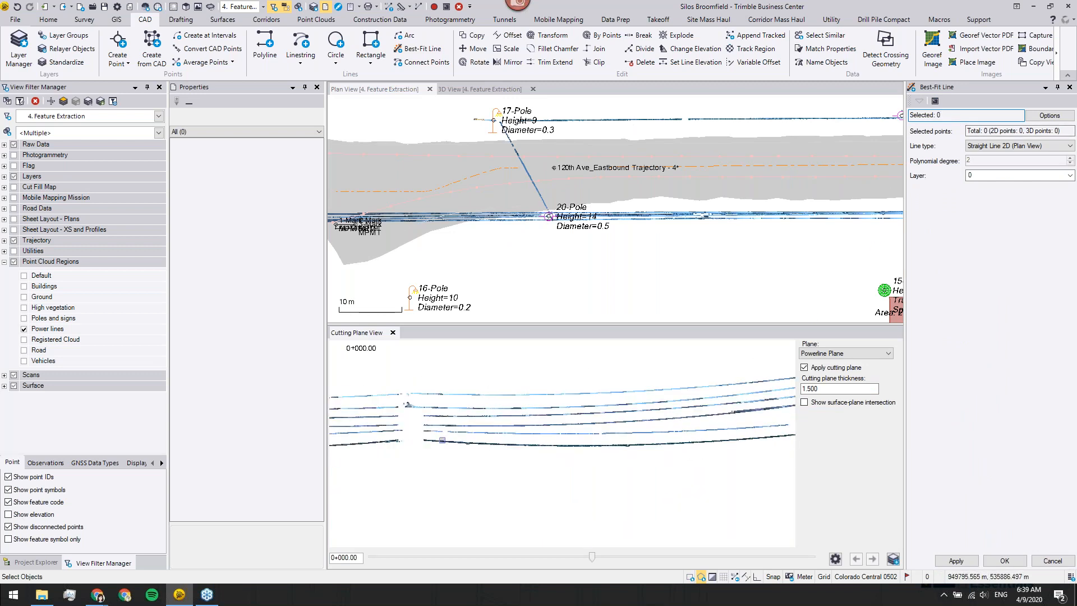
click(643, 439)
middle_drag(721, 502, 773, 459)
click(568, 418)
click(570, 438)
click(550, 438)
double_click(503, 417)
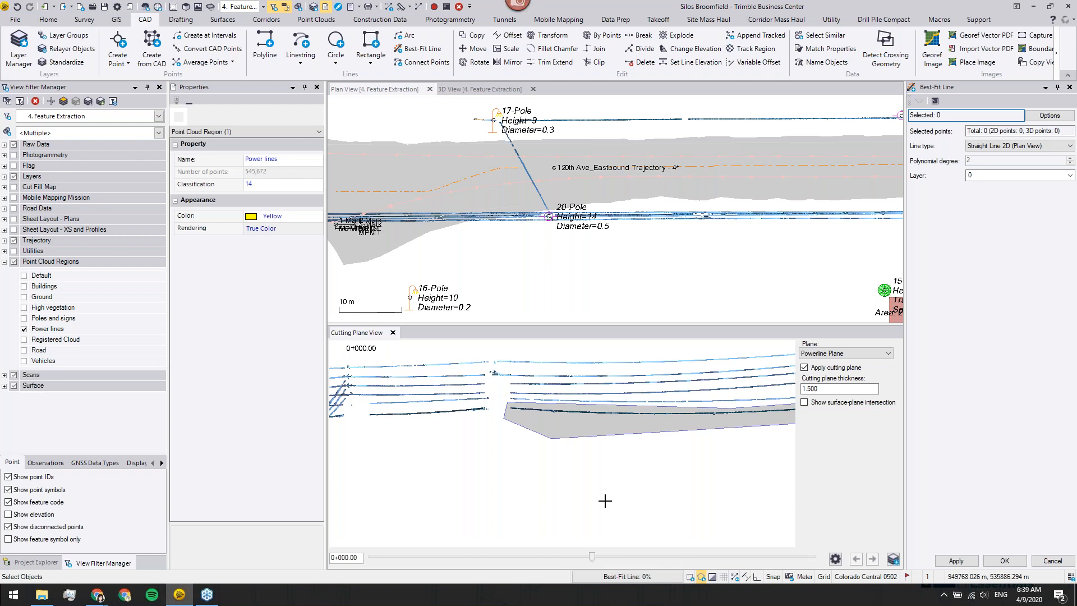
middle_drag(493, 509, 571, 494)
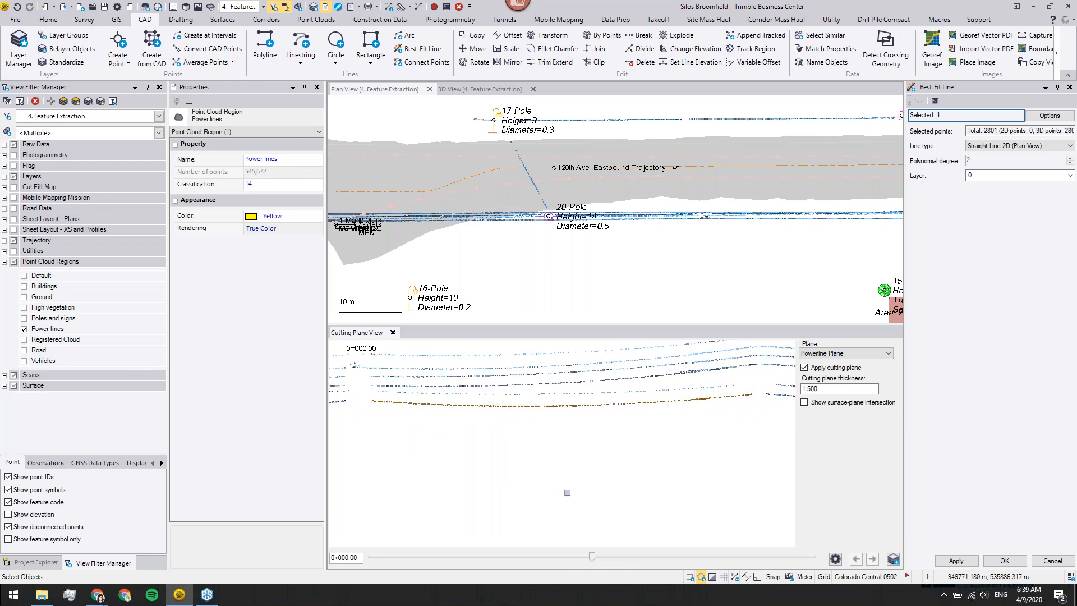
Create the best-fit line through the selected wire points as a Polynomial Curve 3D of degree 2 on layer 0
click(1040, 147)
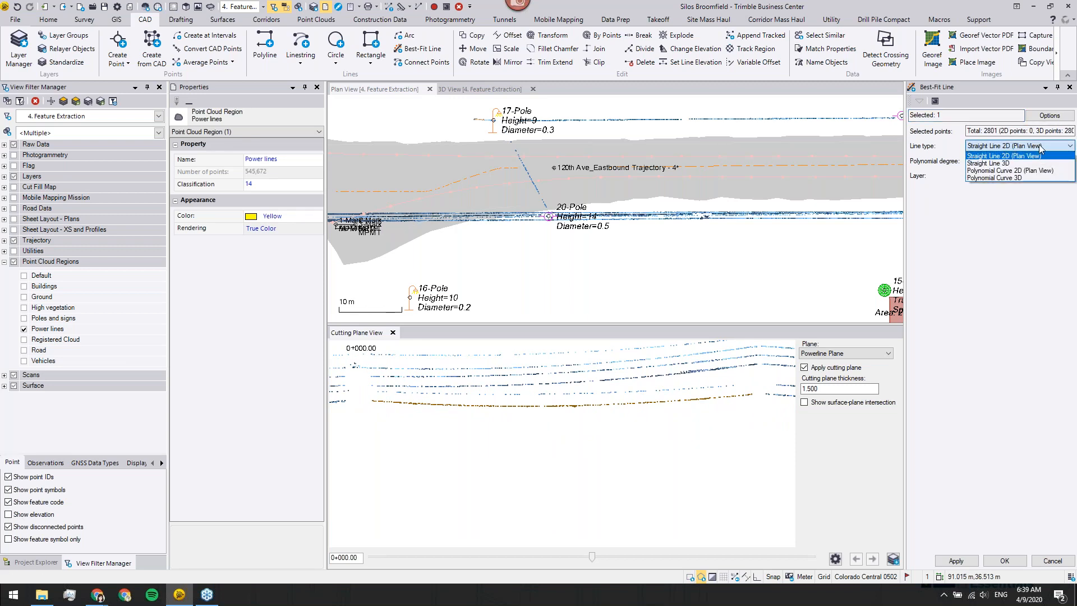
click(1027, 178)
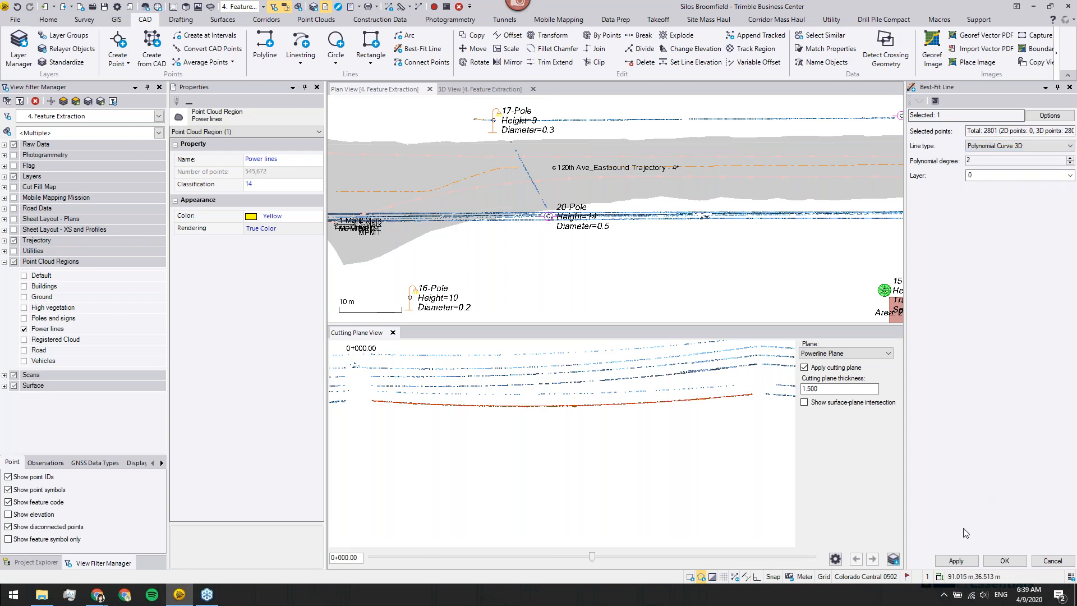
click(936, 561)
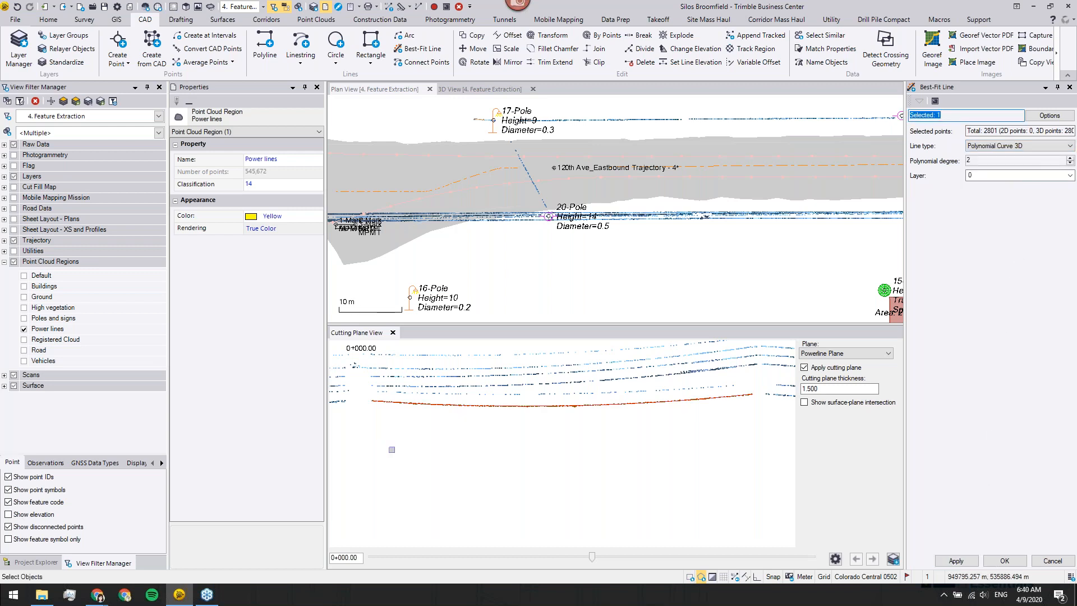
scroll(555, 411, up, 5)
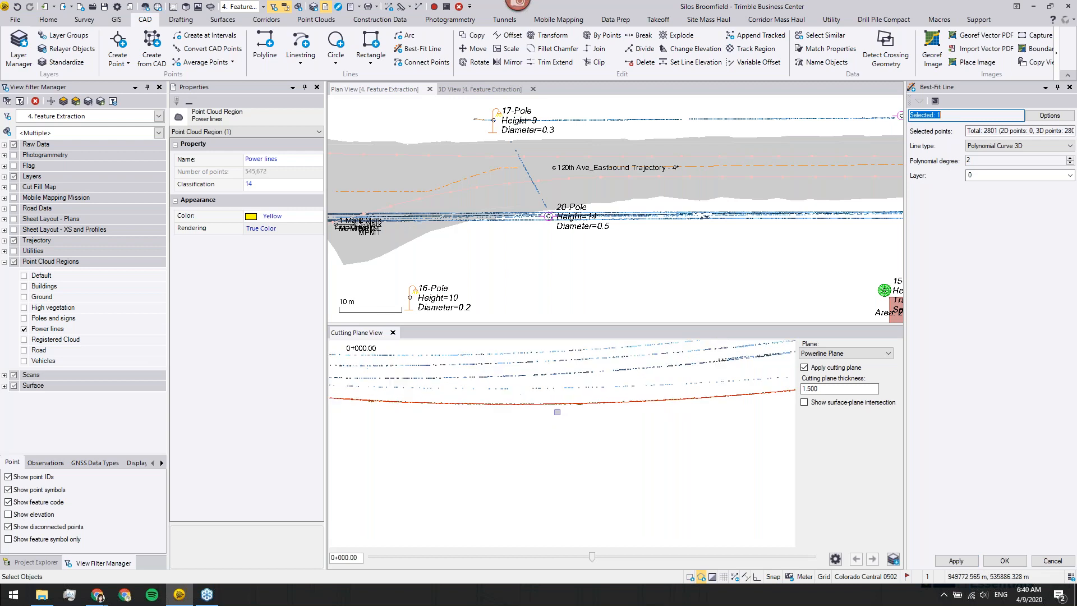
Check the selected points along the lowest power line span in the cutting plane view and finish the best-fit line
scroll(601, 424, up, 4)
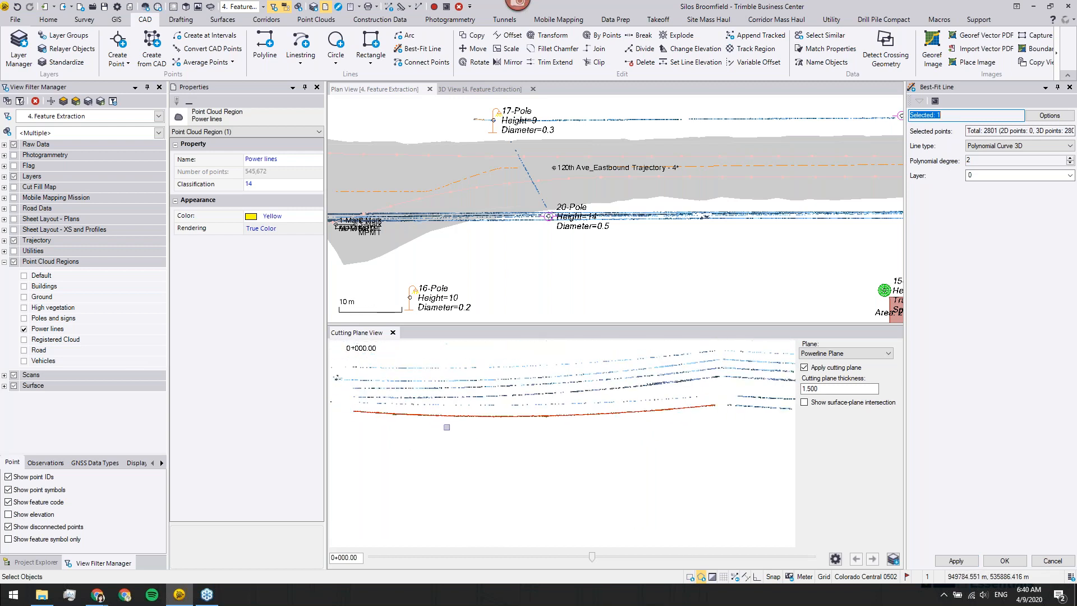
middle_drag(600, 424, 485, 401)
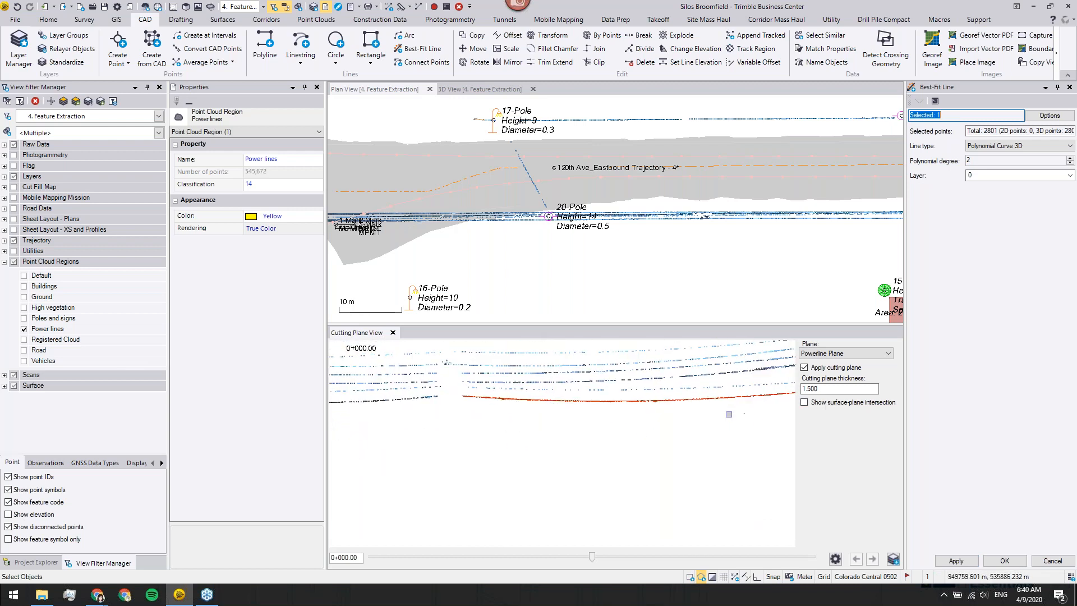
middle_drag(730, 419, 599, 430)
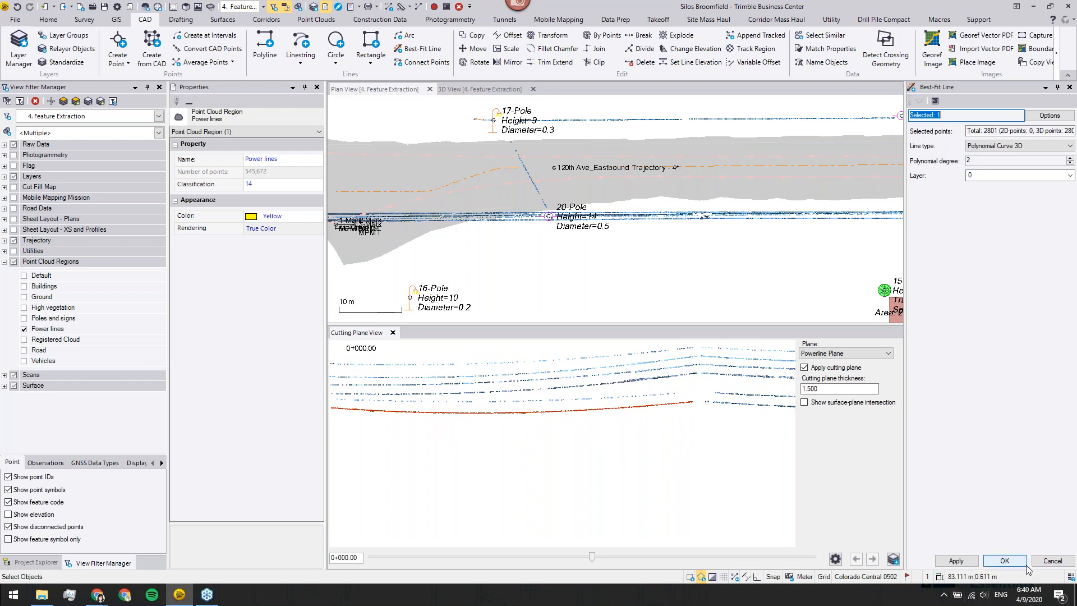
click(1004, 561)
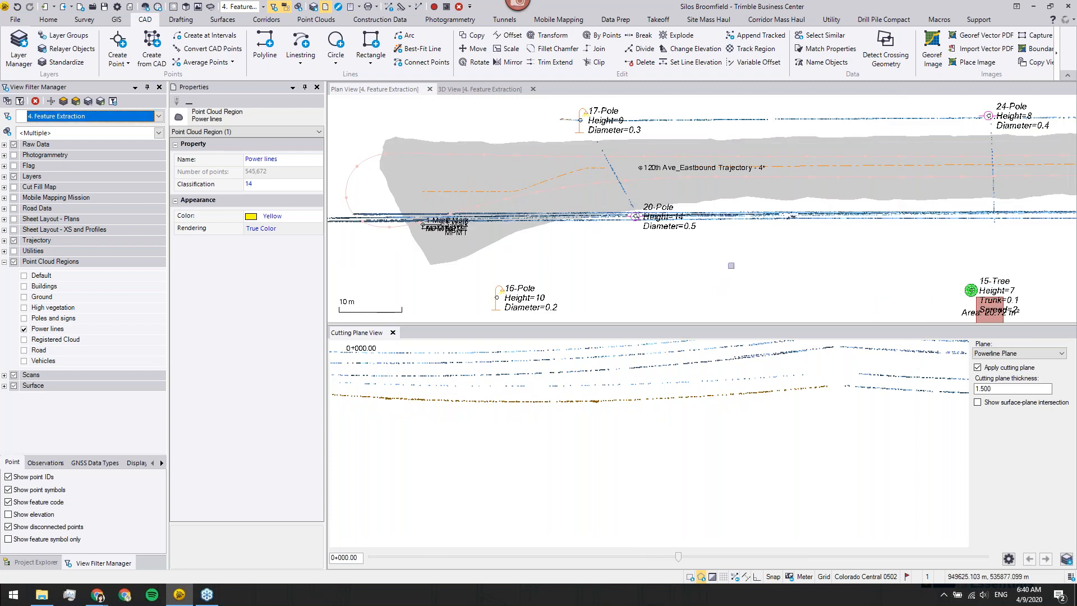
Switch to the 3D view and hide the Power lines point cloud region so only the extracted linework is shown
middle_drag(731, 266, 555, 259)
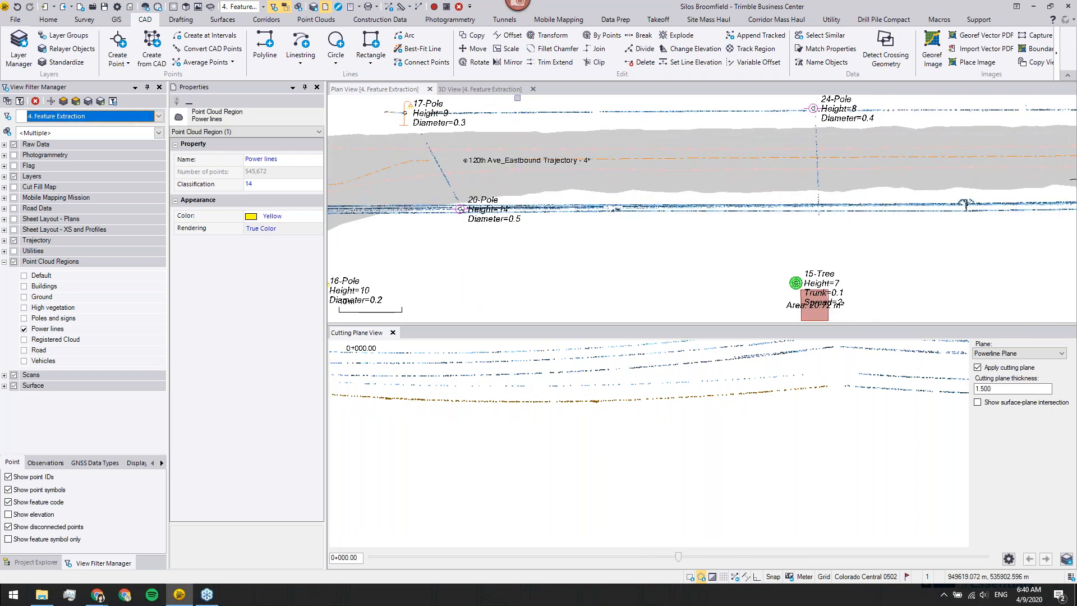
click(479, 90)
scroll(578, 266, down, 4)
right_drag(580, 262, 532, 268)
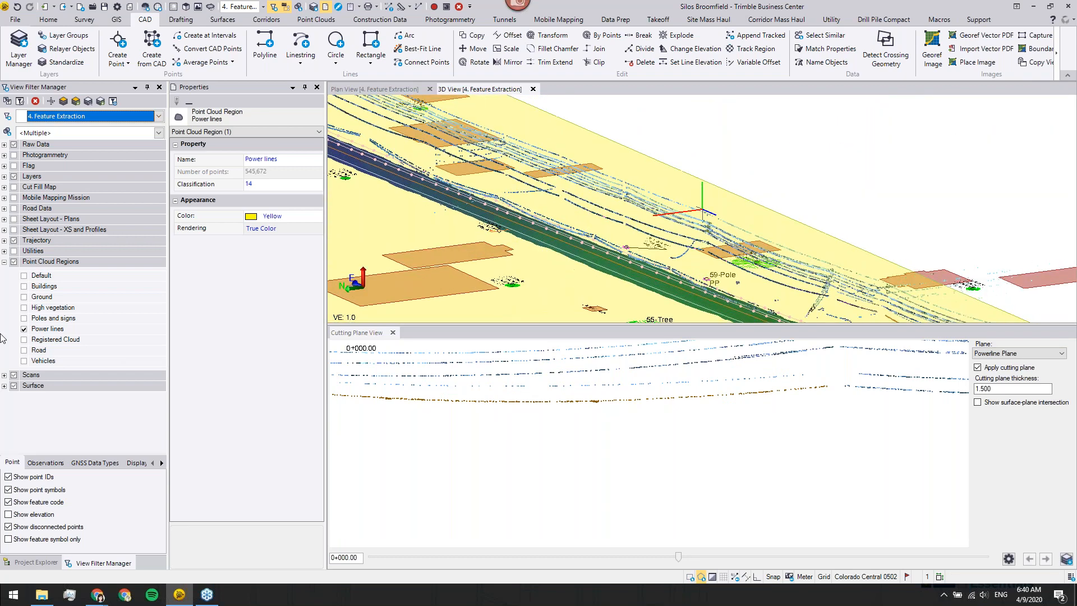
click(23, 329)
scroll(598, 239, down, 2)
middle_drag(599, 239, 657, 257)
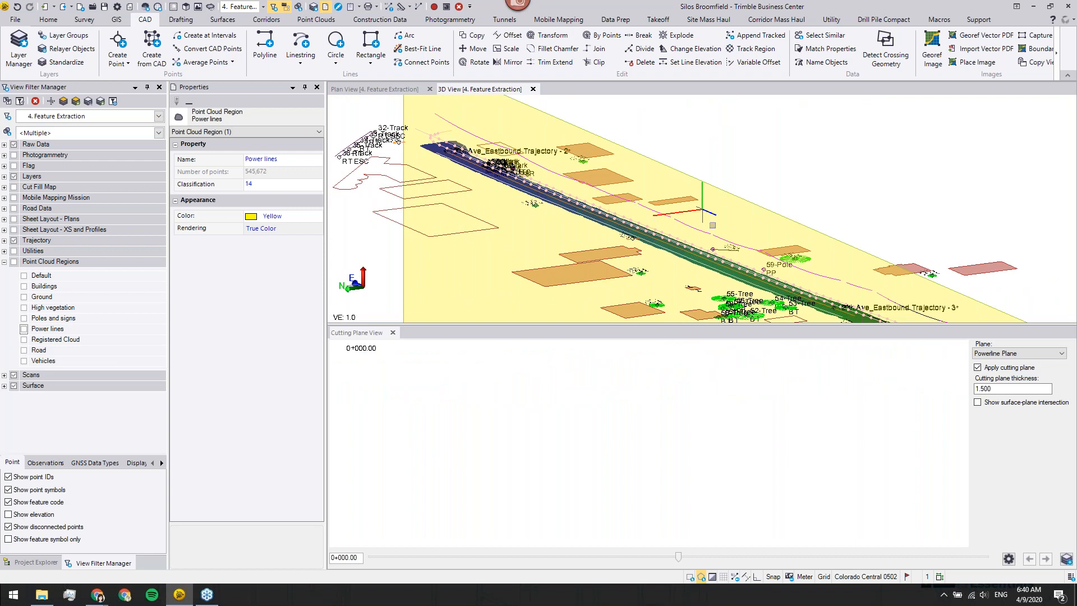
Select the uncoded best-fit linestring on layer 0 in the 3D view and assign it the Powerline feature
middle_drag(873, 304, 736, 250)
scroll(735, 250, up, 4)
right_drag(735, 250, 751, 243)
click(750, 246)
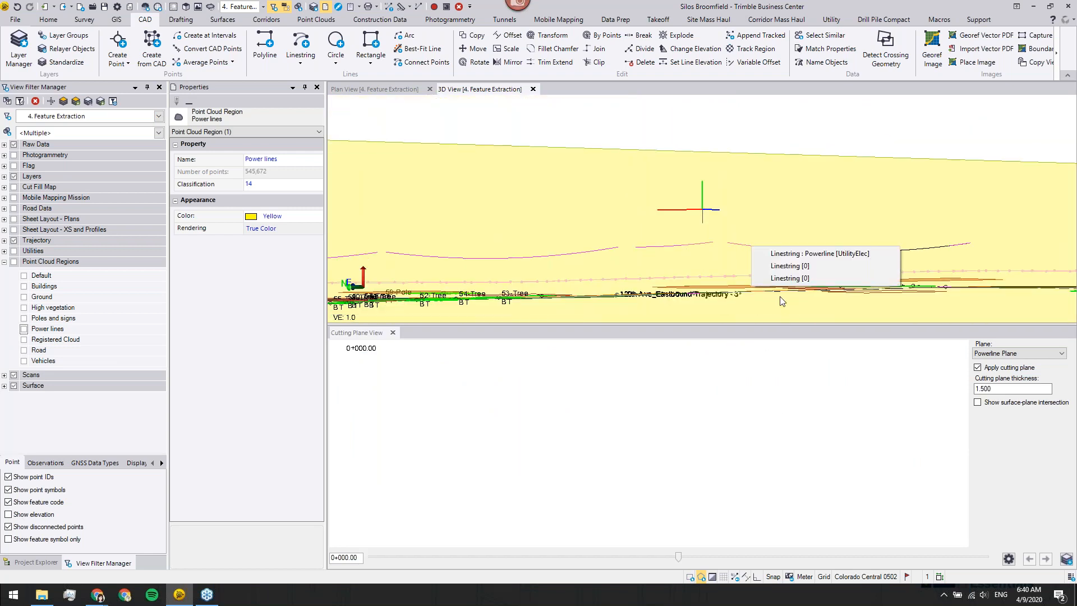
click(787, 266)
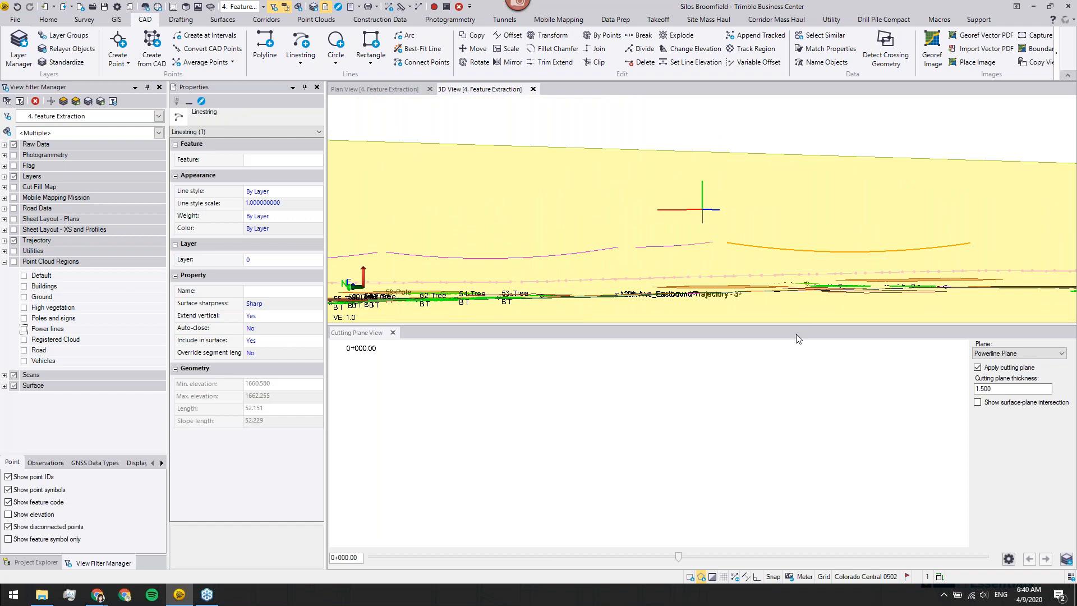
click(316, 161)
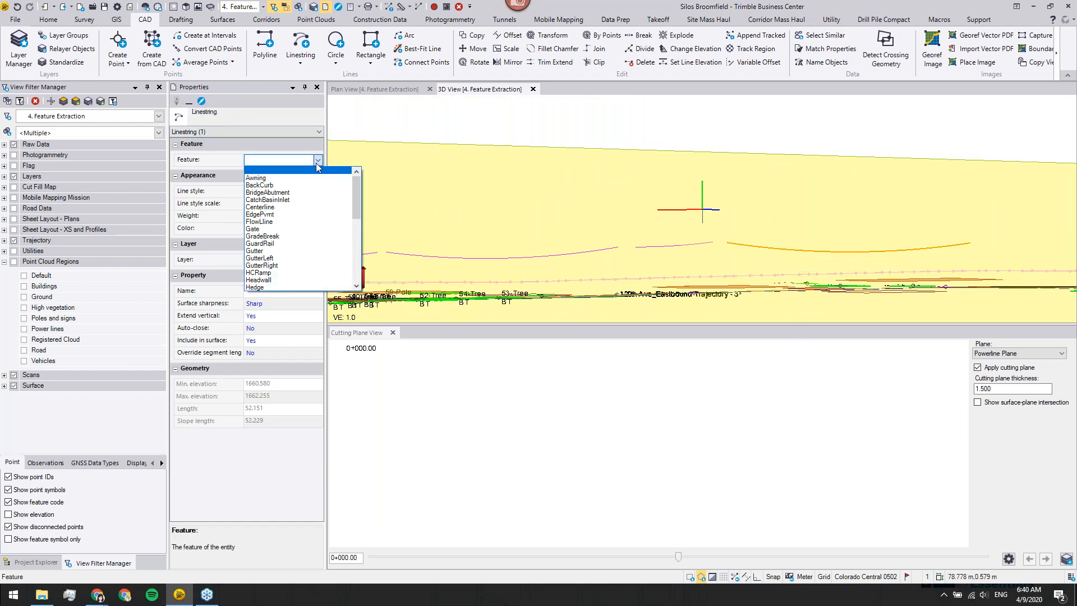
scroll(302, 239, down, 2)
scroll(302, 238, down, 4)
click(292, 239)
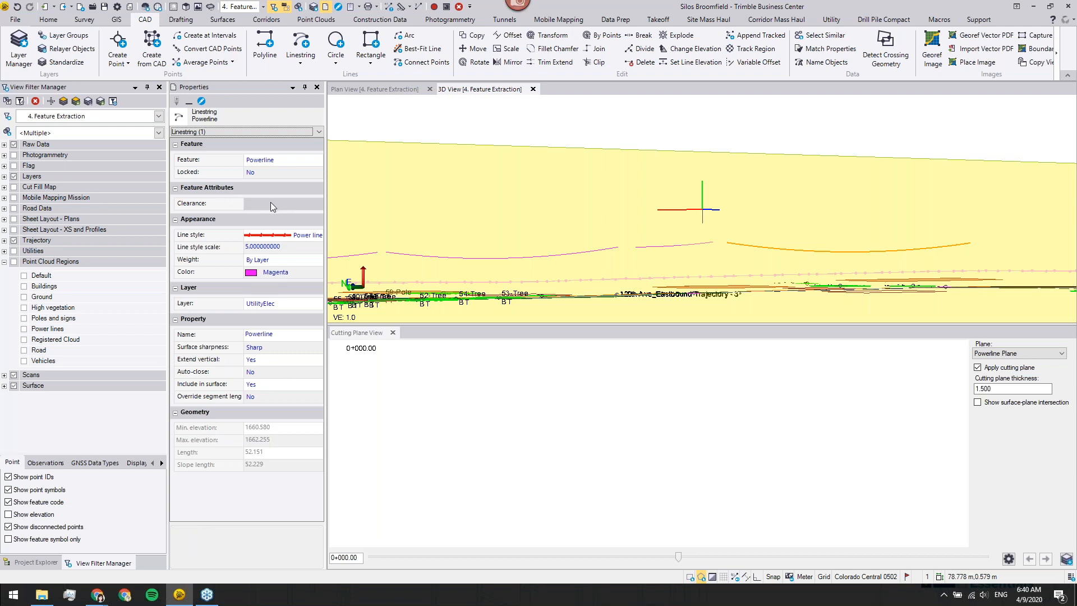
Open the power line's Clearance attribute for editing, inspect the span above the ground, and close the cutting plane view
click(270, 202)
scroll(863, 269, up, 3)
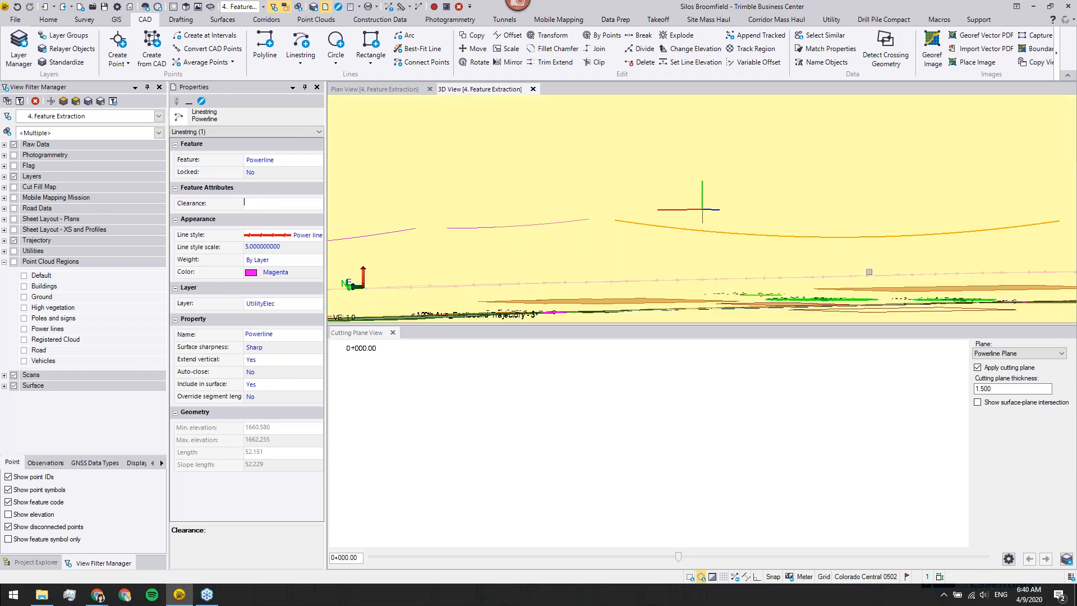
middle_drag(868, 272, 666, 219)
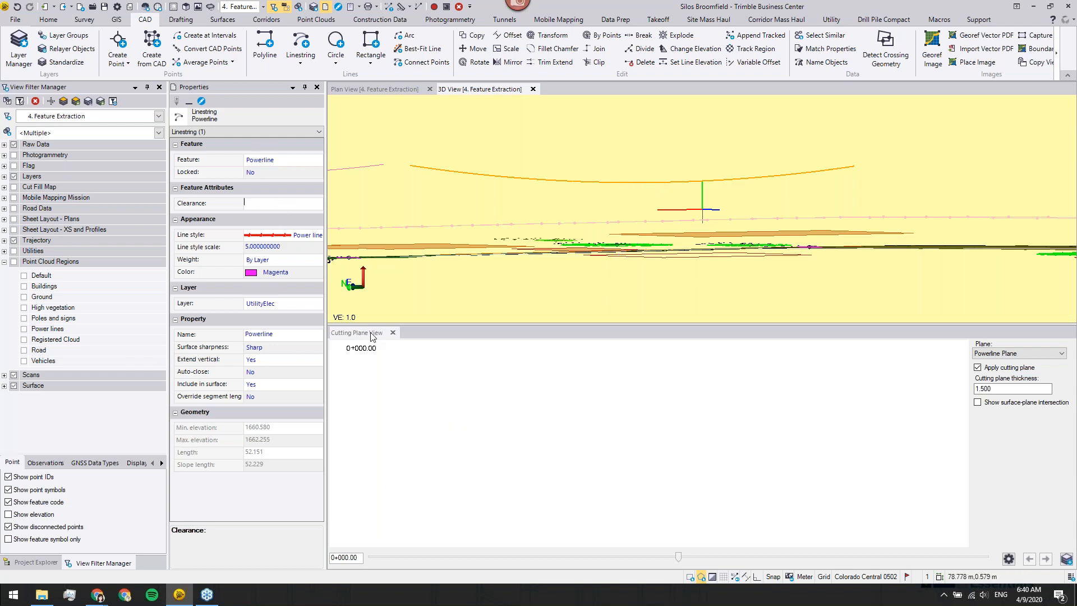
click(393, 334)
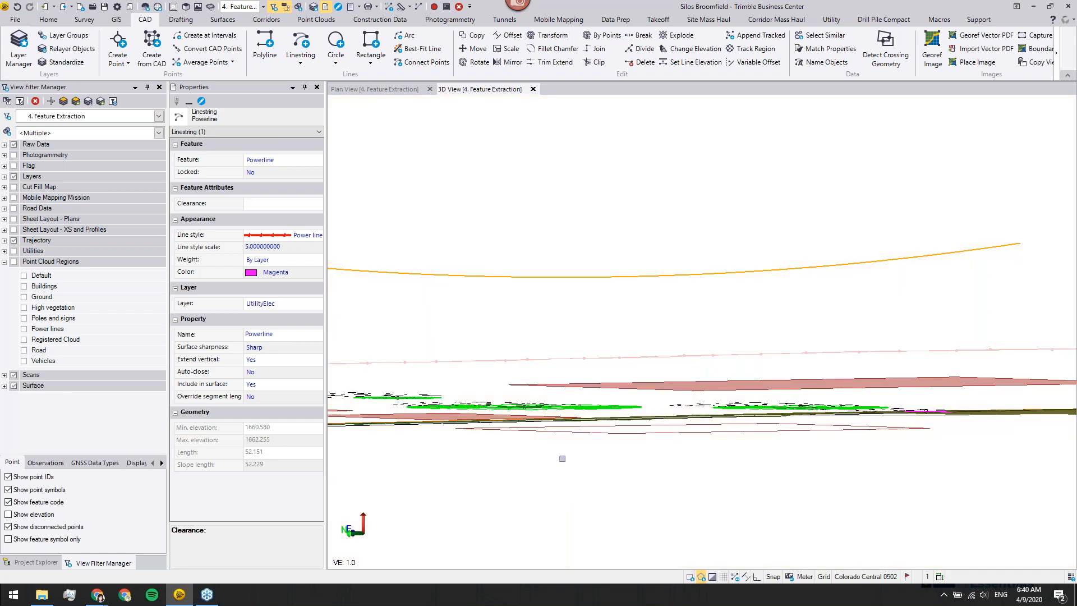
Examine the power line and the other extracted features along the road corridor, first in 3D and again in plan view
scroll(562, 439, down, 2)
right_drag(561, 434, 584, 495)
scroll(590, 480, down, 4)
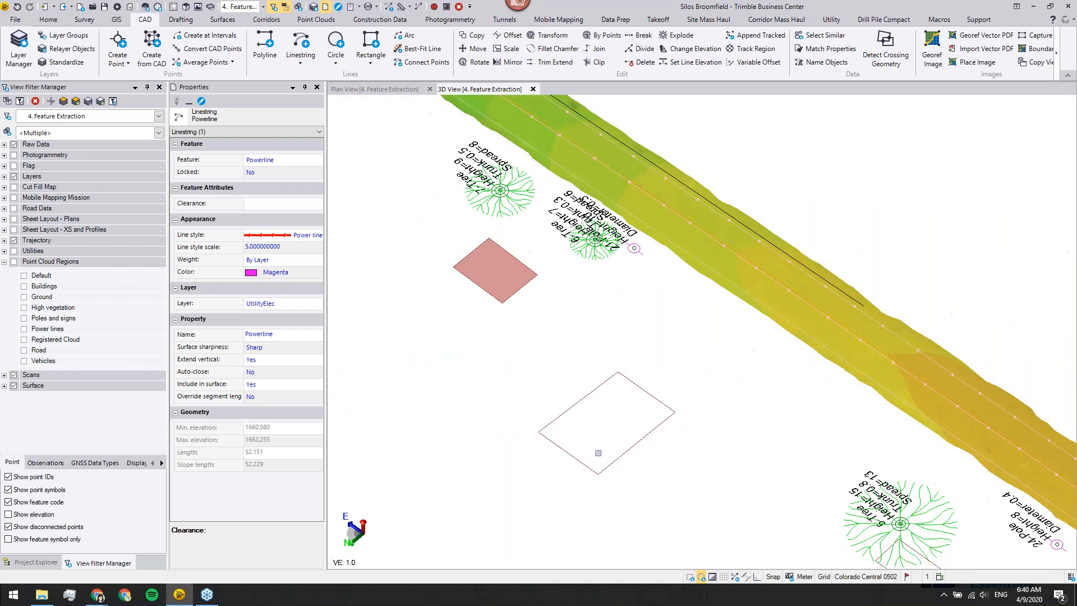
scroll(598, 453, down, 2)
click(367, 90)
scroll(830, 423, down, 5)
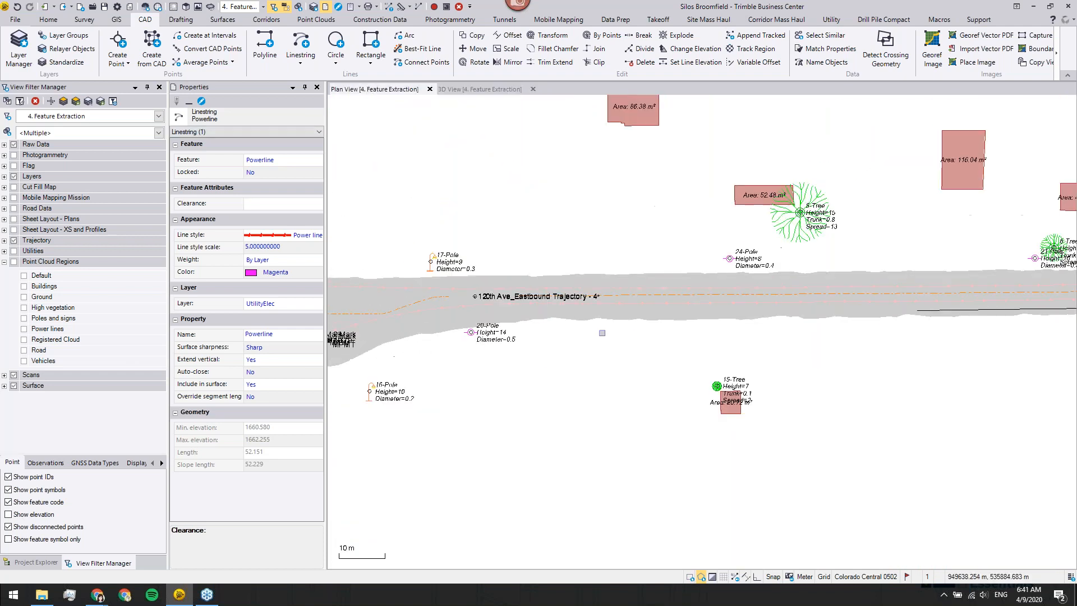
middle_drag(829, 423, 689, 426)
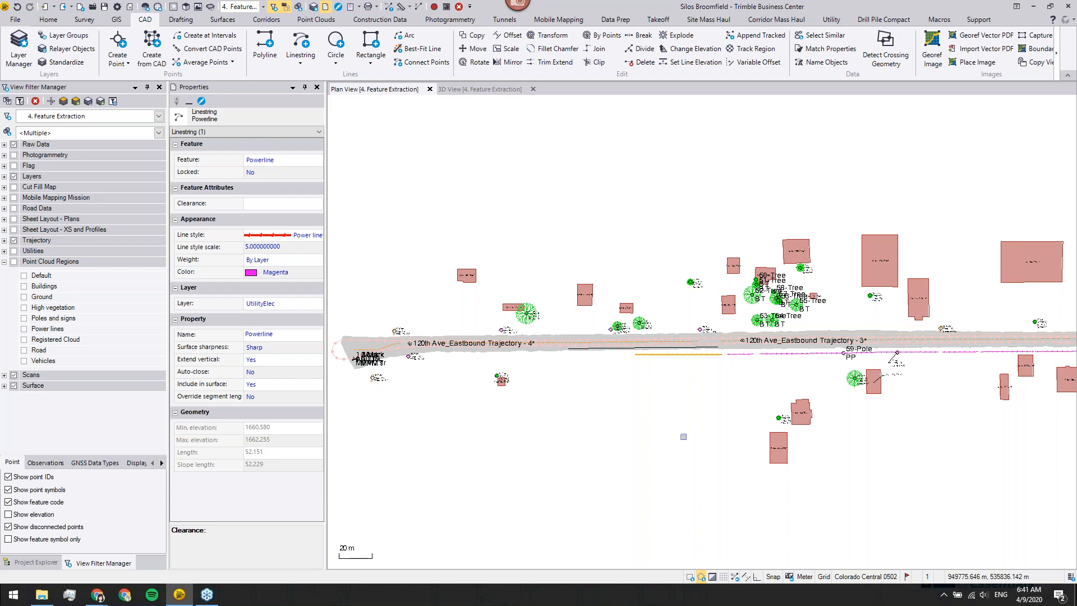
scroll(683, 400, down, 2)
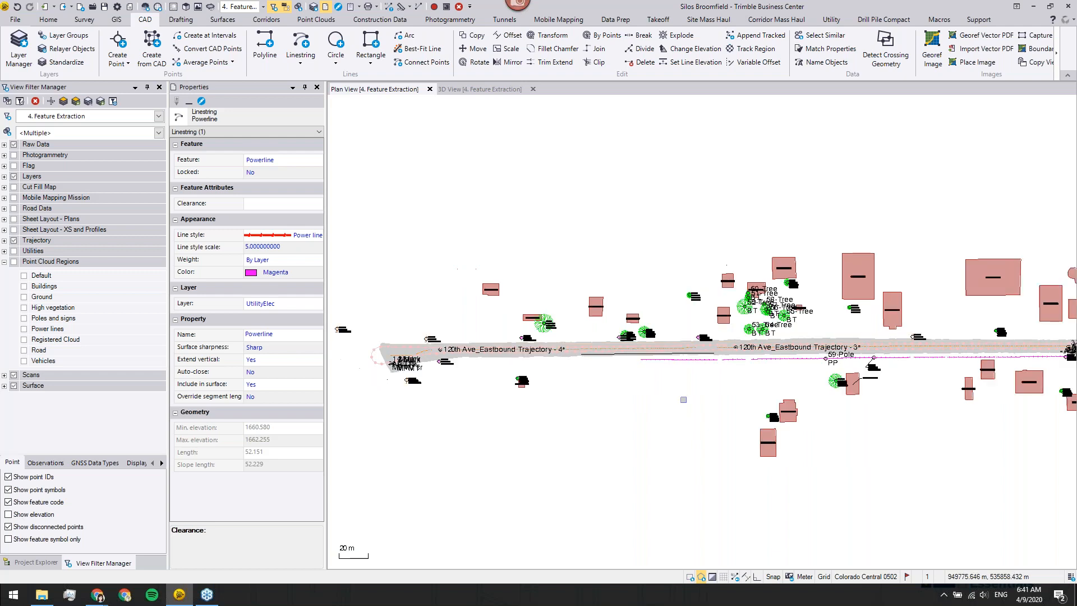
middle_drag(823, 448, 684, 404)
scroll(684, 404, up, 3)
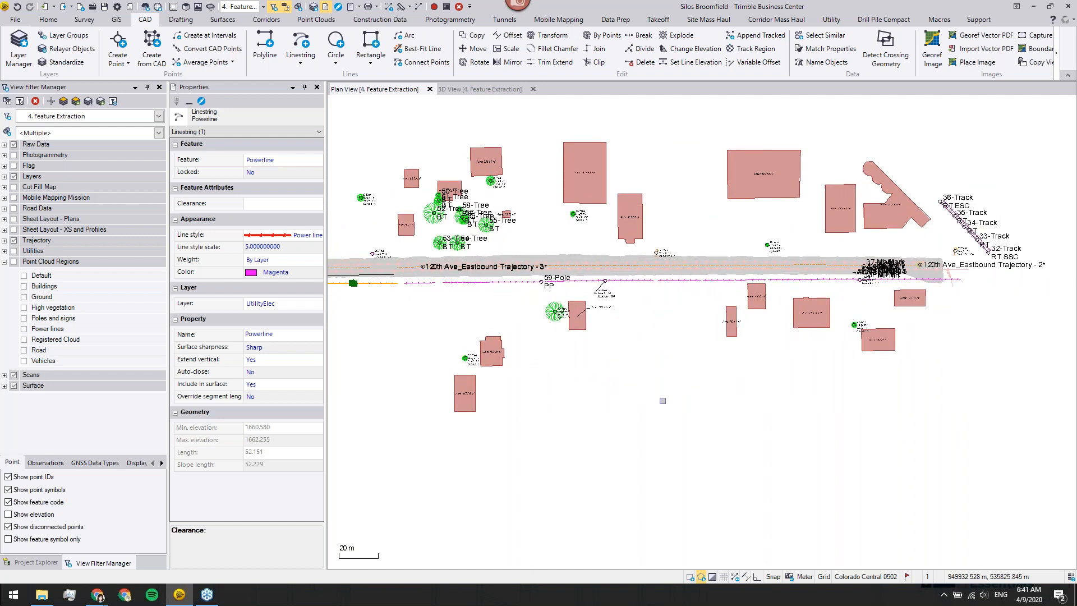
scroll(947, 275, up, 3)
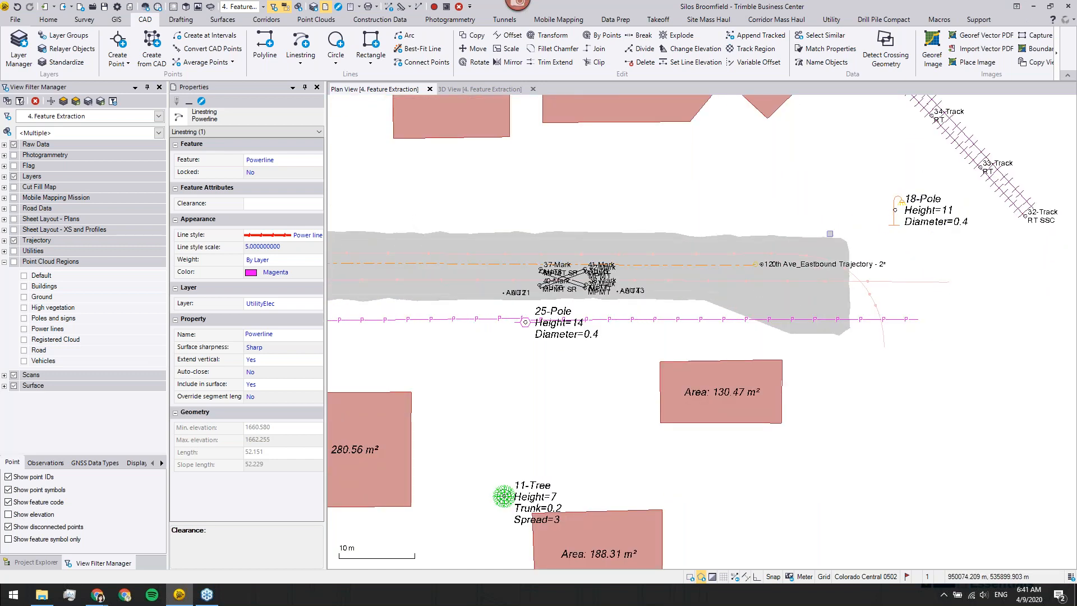
middle_drag(544, 394, 710, 313)
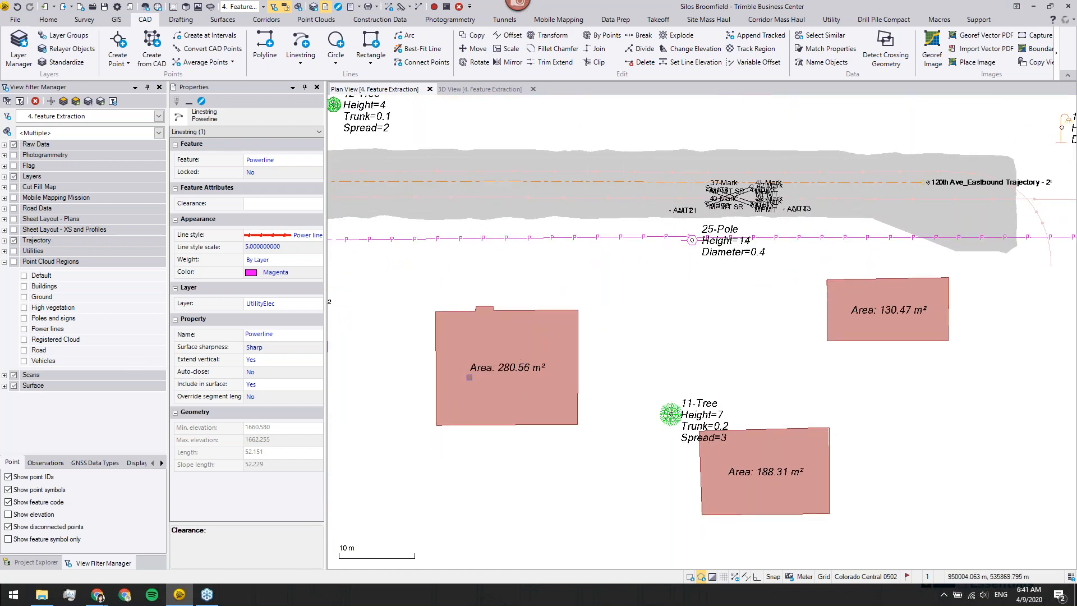
scroll(469, 373, down, 3)
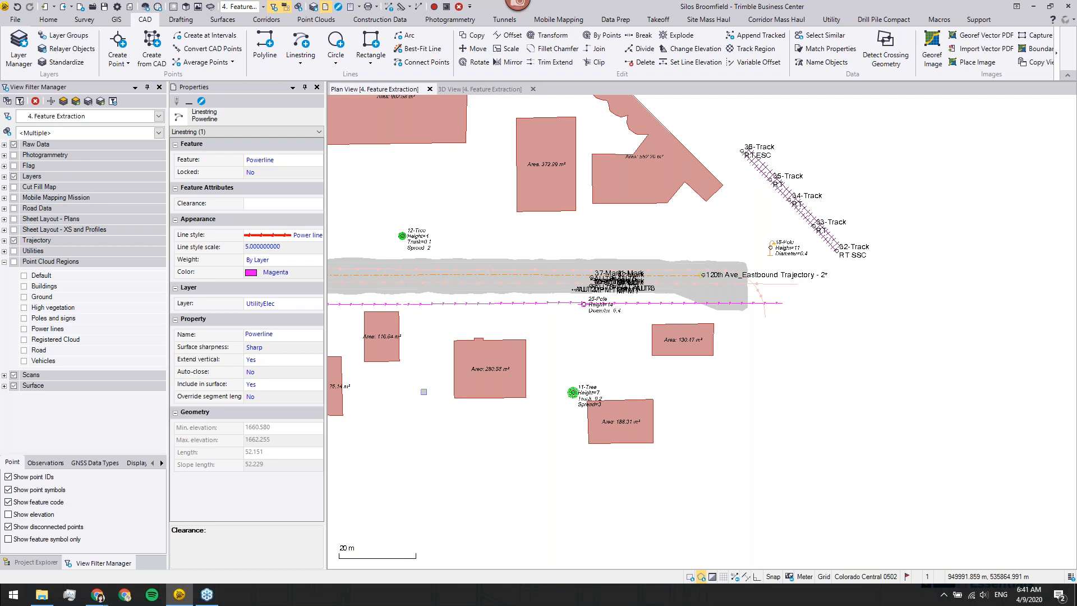
Start a data export and look through the available Mobile Mapping export formats
click(63, 7)
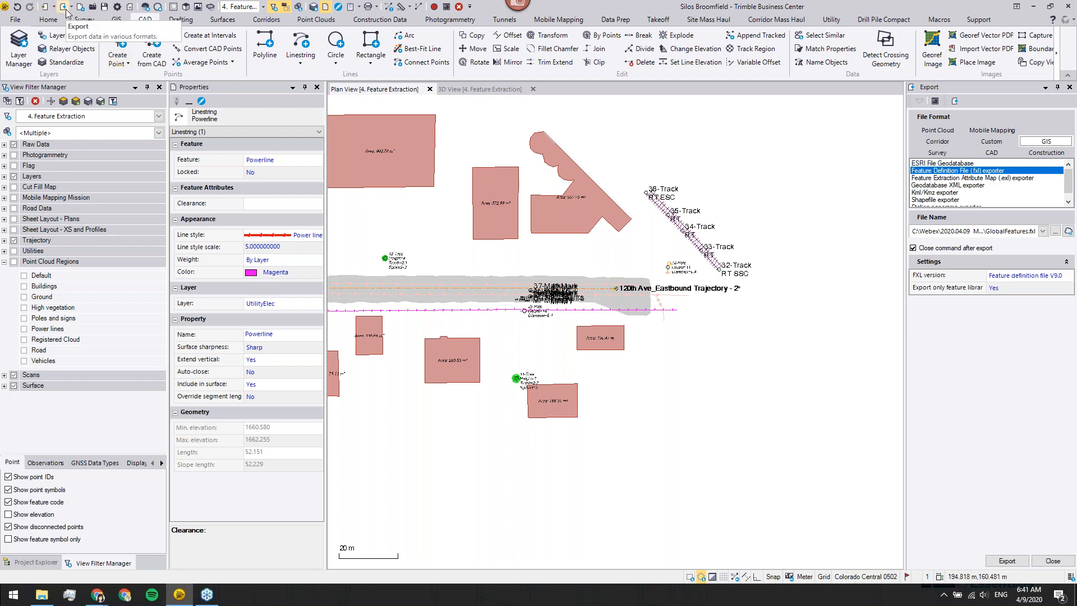
click(995, 130)
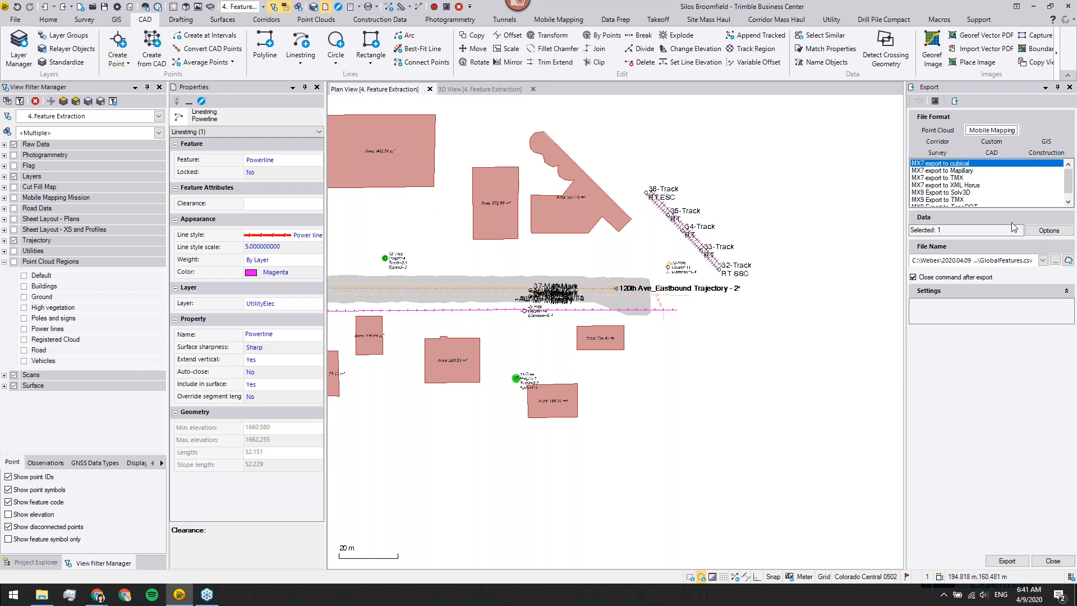
scroll(933, 189, down, 2)
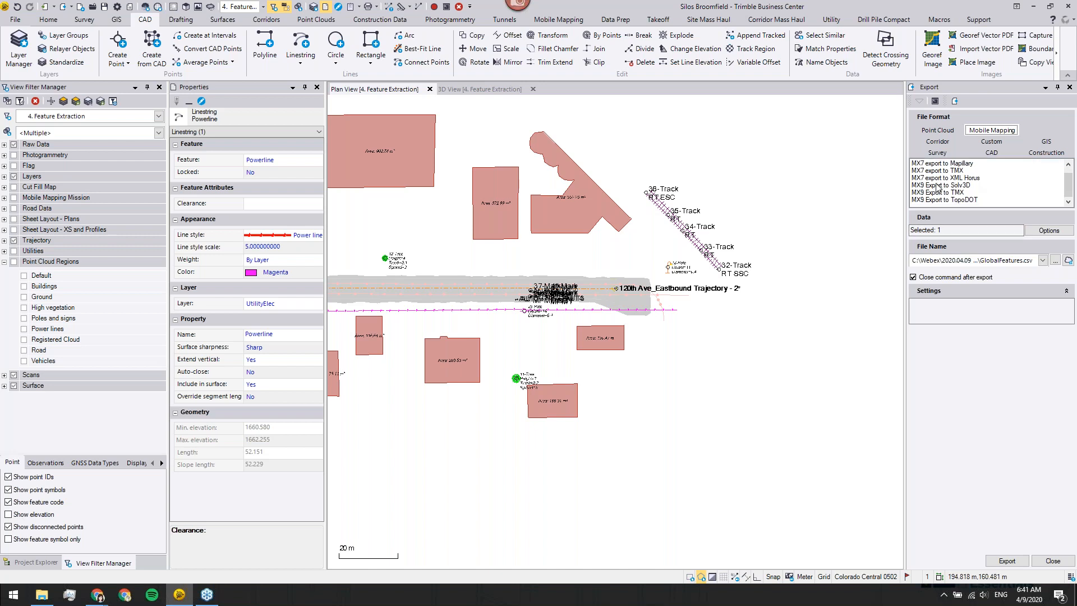